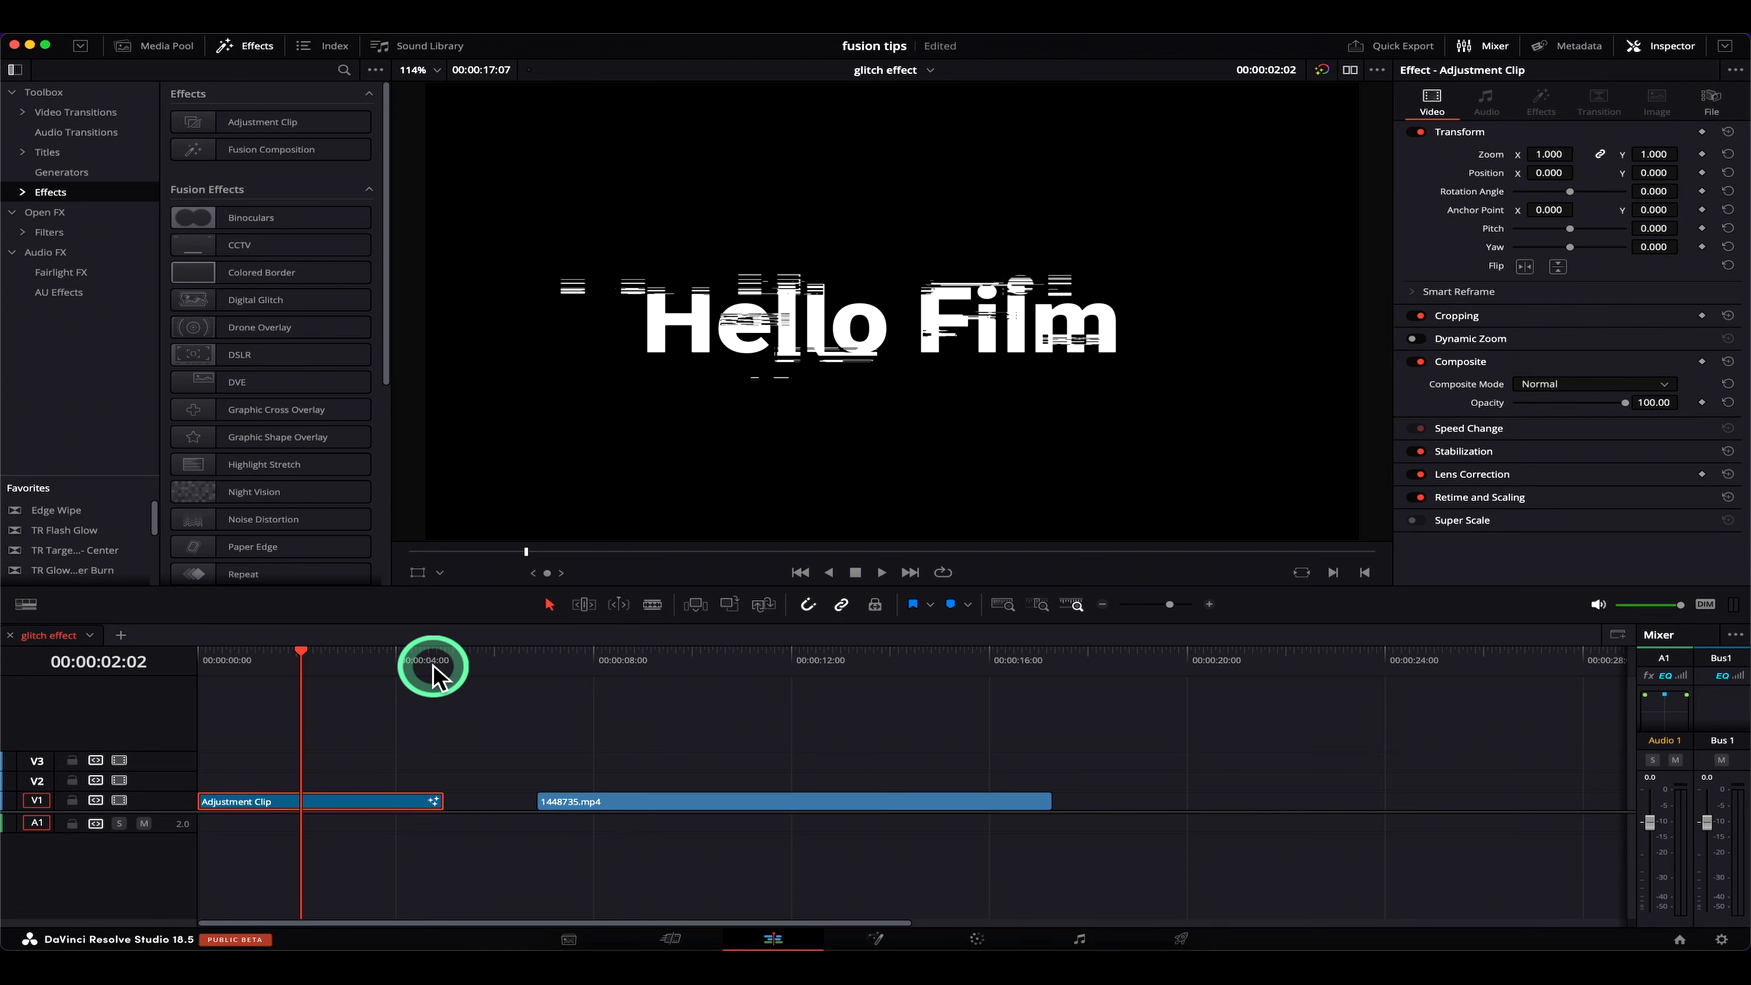
pyautogui.moveTo(434, 665); pyautogui.dragTo(311, 675)
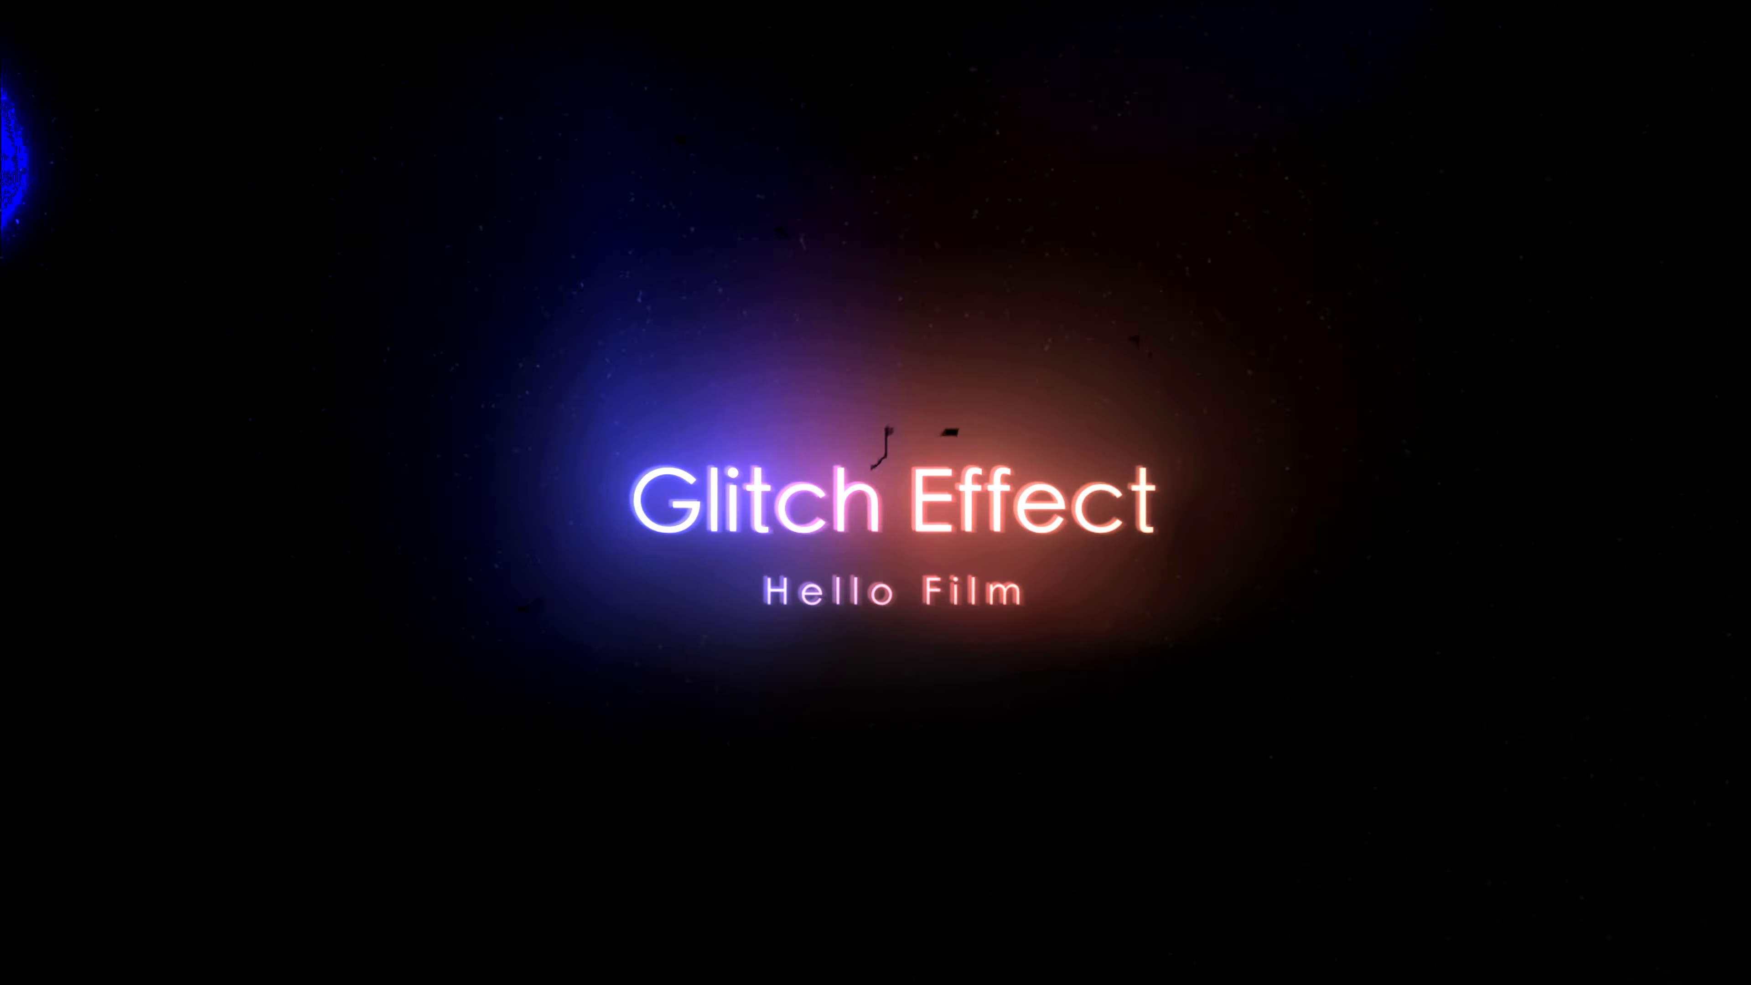
pyautogui.click(899, 685)
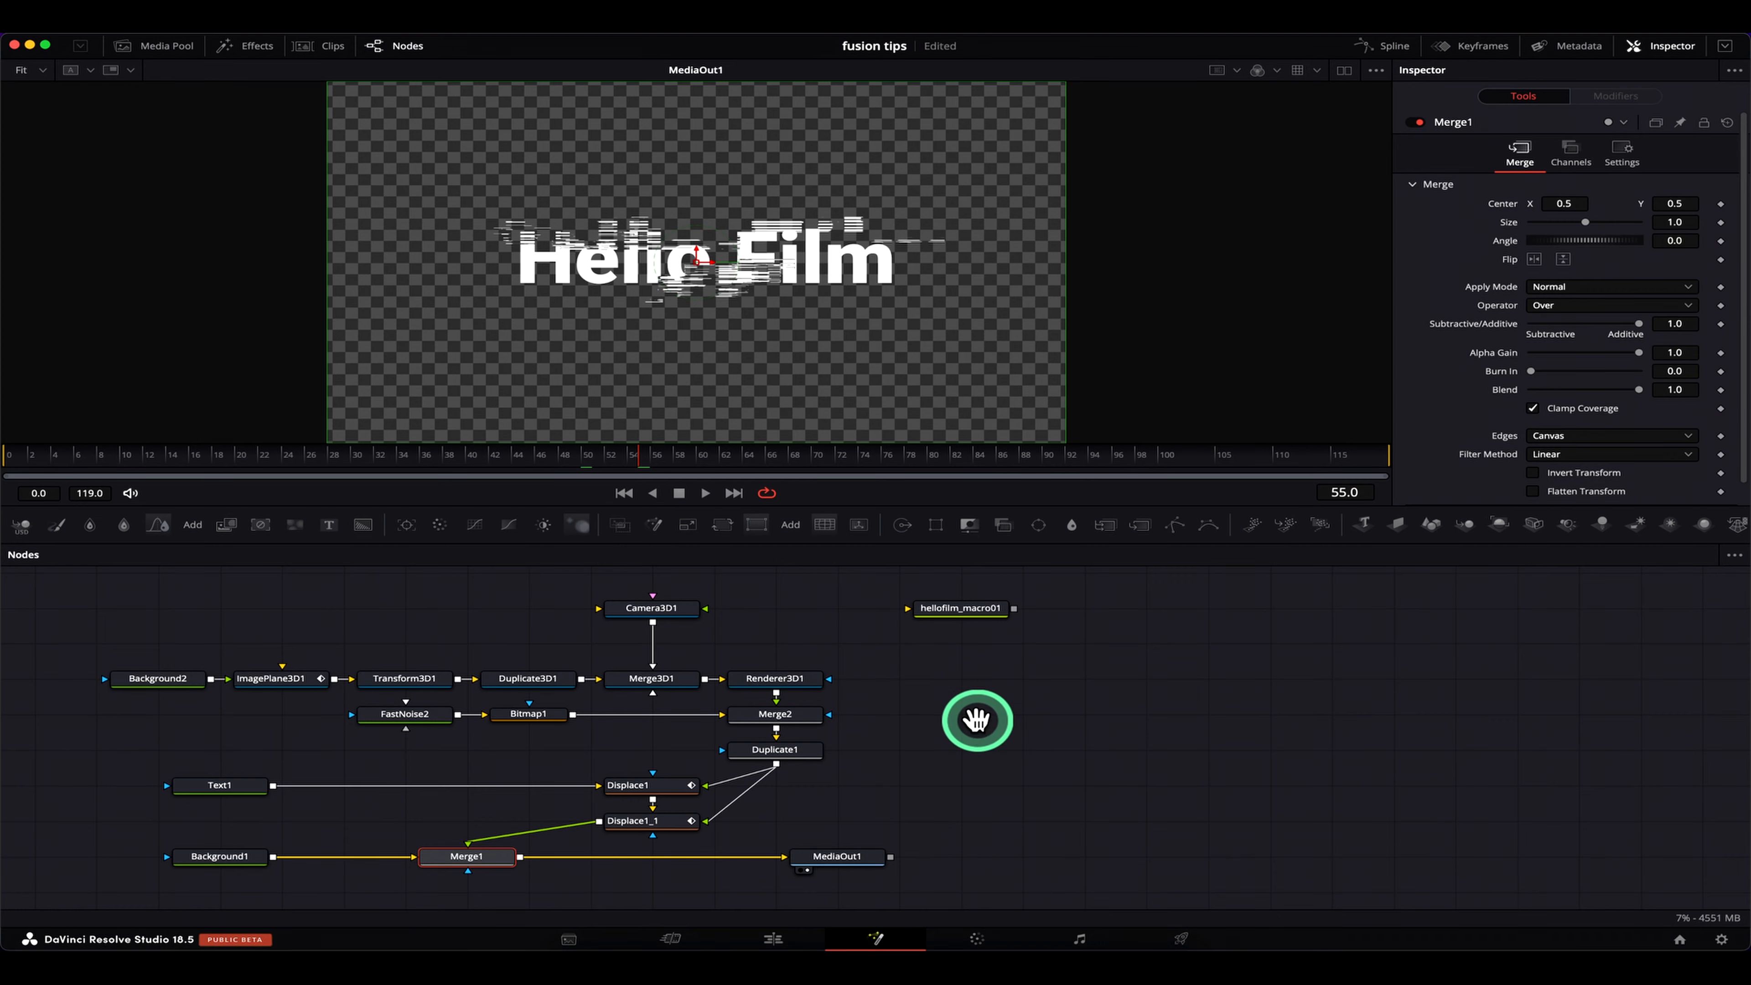
# Disconnect MediaOut1 from Merge1 and move it to the empty area beyond the existing node tree
pyautogui.moveTo(976, 720); pyautogui.dragTo(939, 701)
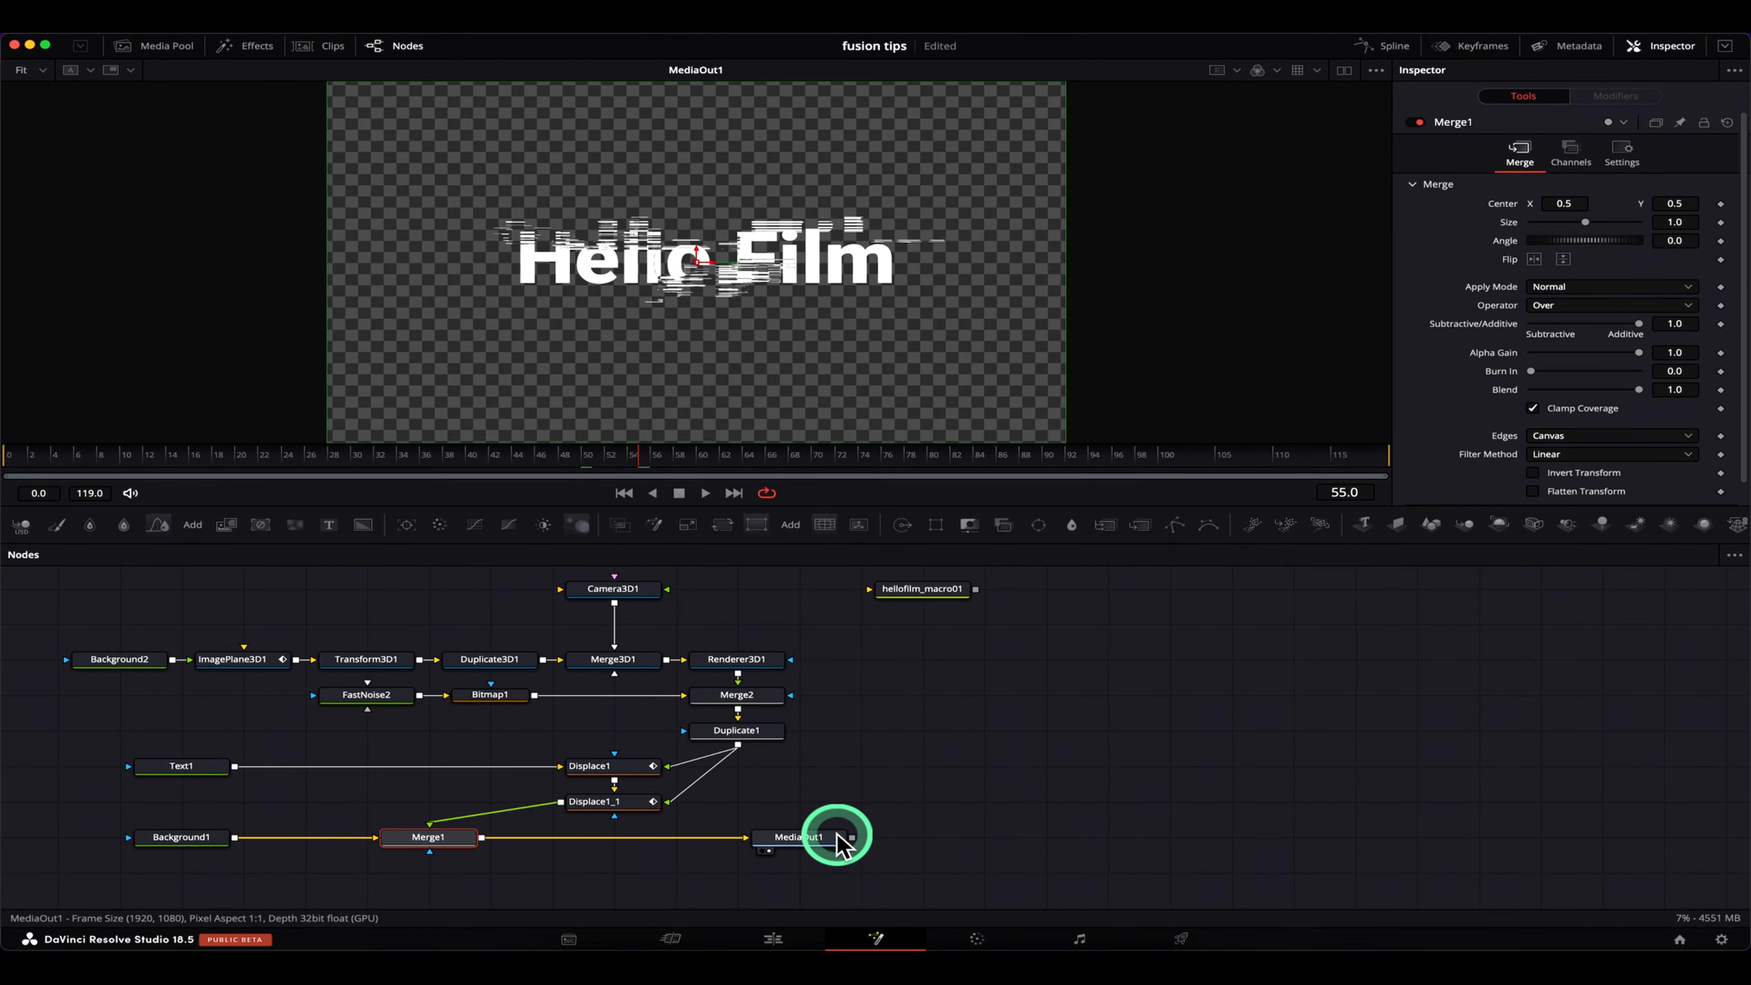
pyautogui.moveTo(832, 835); pyautogui.dragTo(956, 836)
pyautogui.moveTo(833, 842); pyautogui.dragTo(696, 907)
pyautogui.moveTo(926, 841); pyautogui.dragTo(1540, 805)
pyautogui.moveTo(1303, 765); pyautogui.dragTo(992, 773)
pyautogui.click(1234, 813)
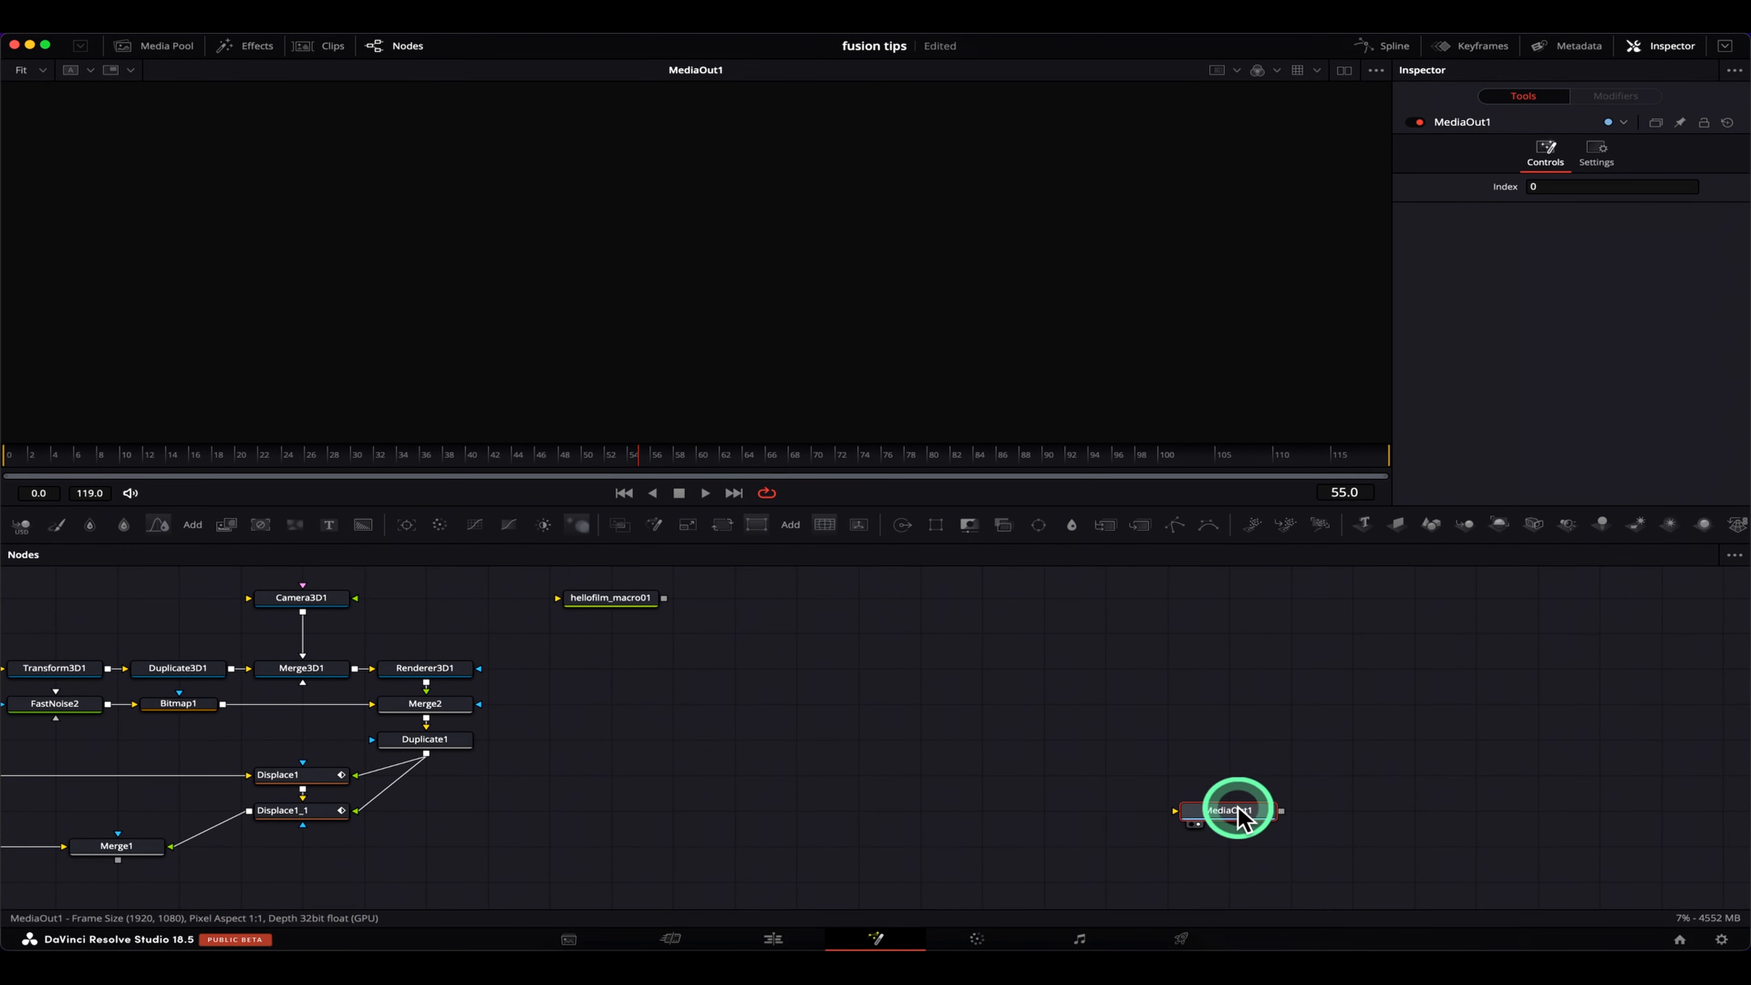
# Add a Background node in the empty area and switch to dual viewers, enlarging the viewer that shows the background
pyautogui.click(688, 759)
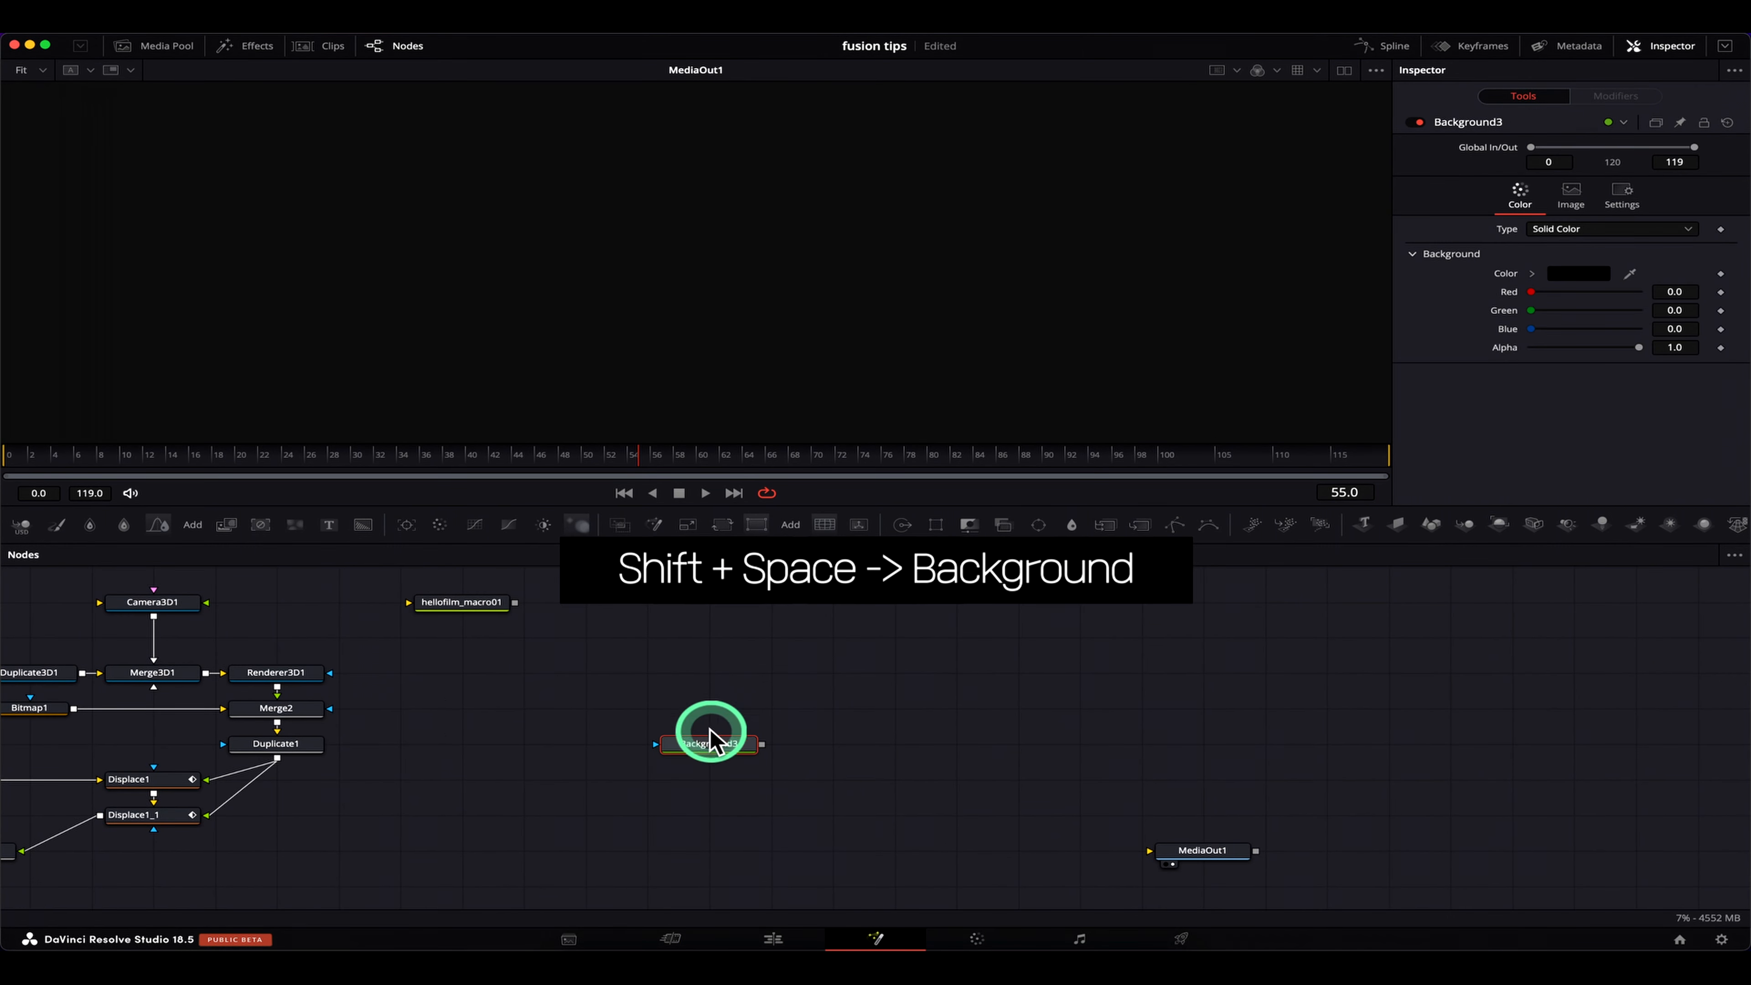
pyautogui.click(1344, 69)
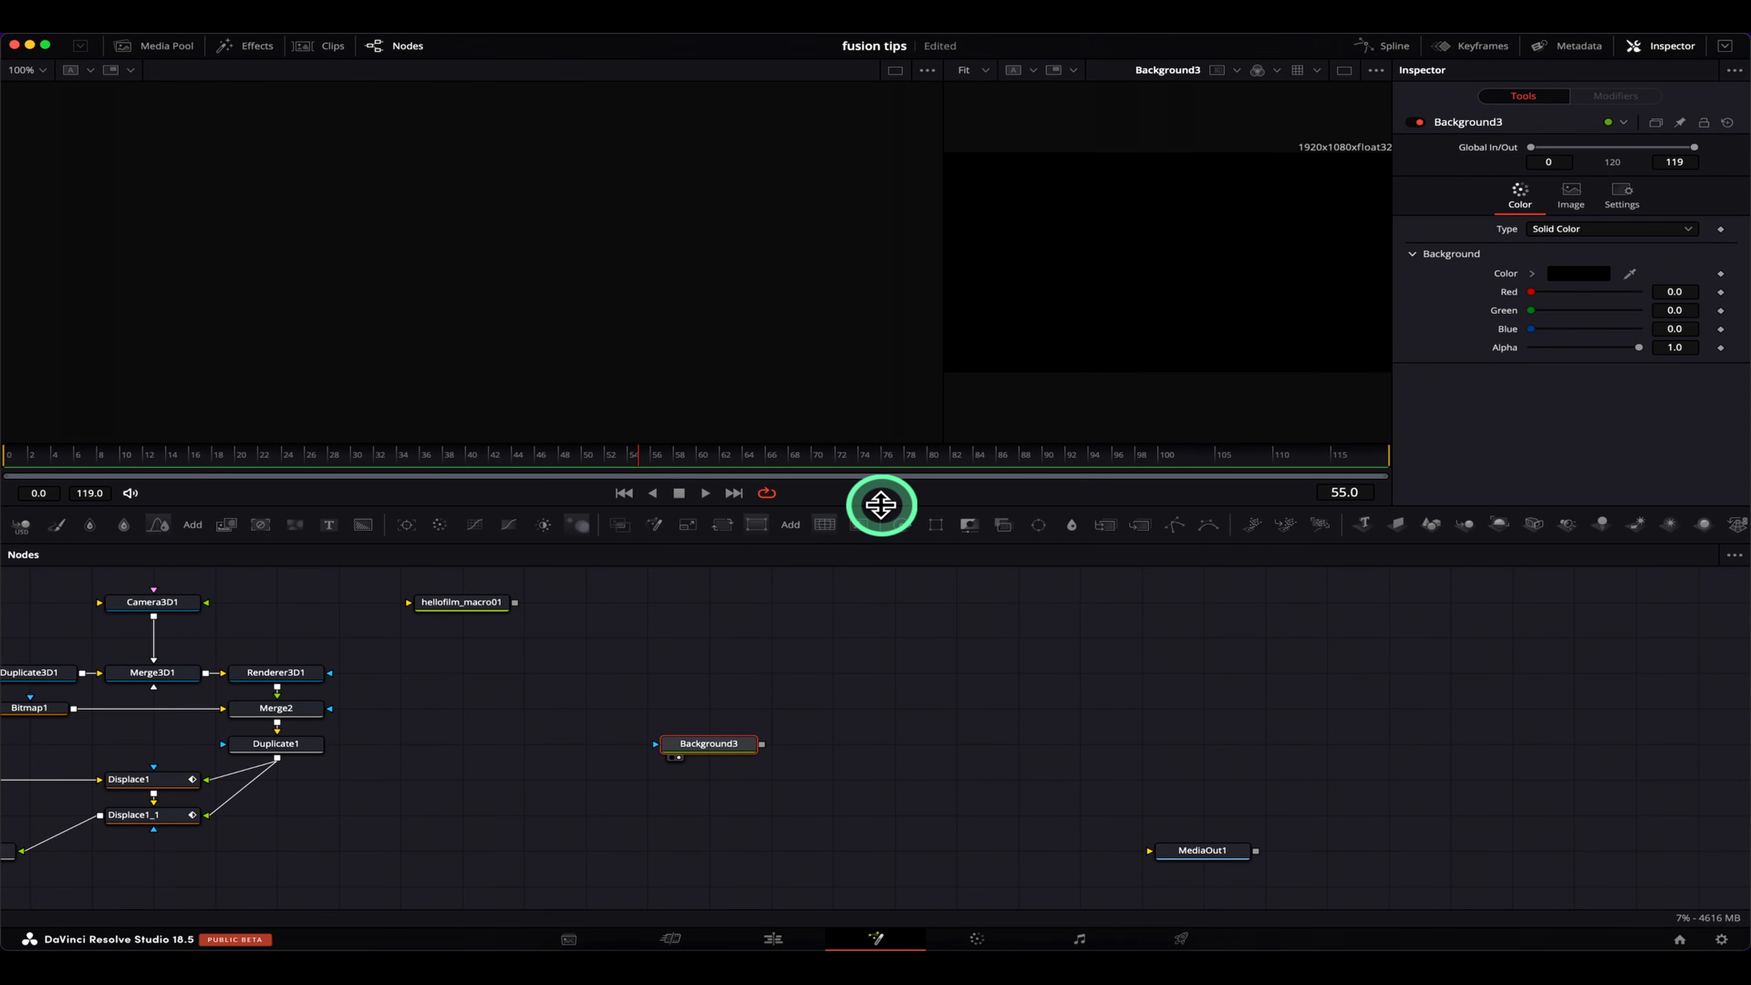
pyautogui.moveTo(881, 505); pyautogui.dragTo(903, 549)
pyautogui.moveTo(943, 442); pyautogui.dragTo(716, 435)
pyautogui.click(1593, 855)
pyautogui.click(709, 790)
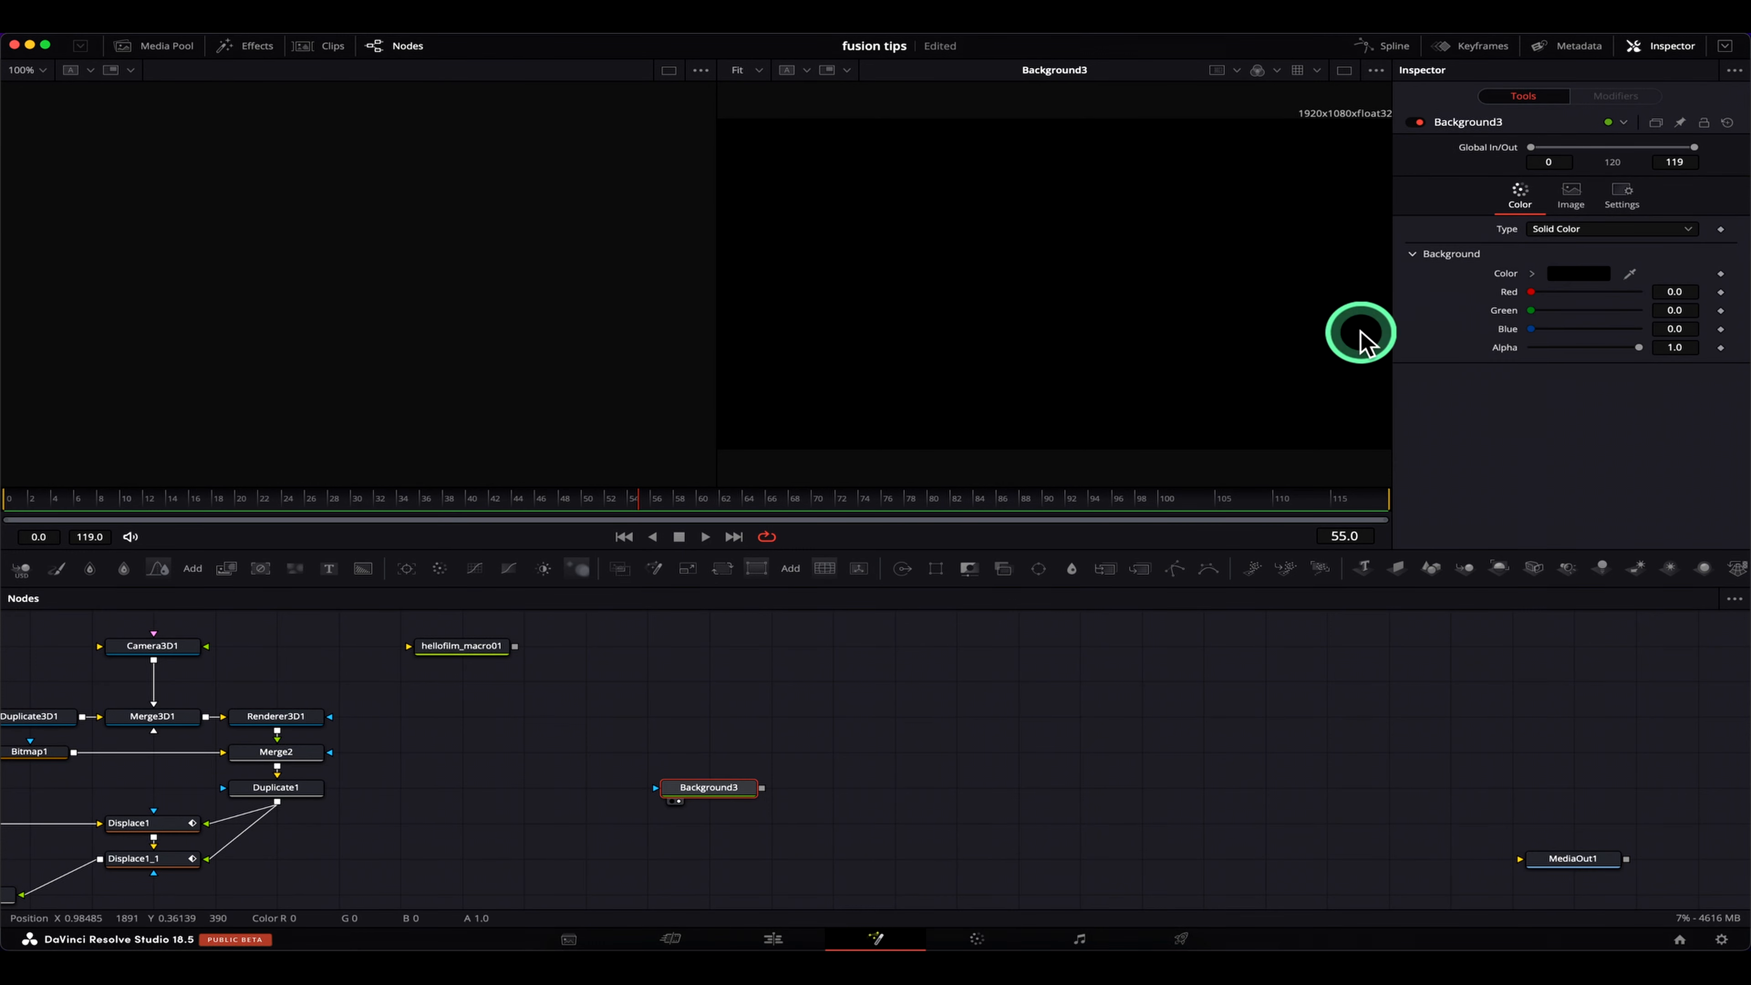
# Set the new background's color to white and attach an ImagePlane3D node to its output
pyautogui.click(1582, 273)
pyautogui.click(220, 806)
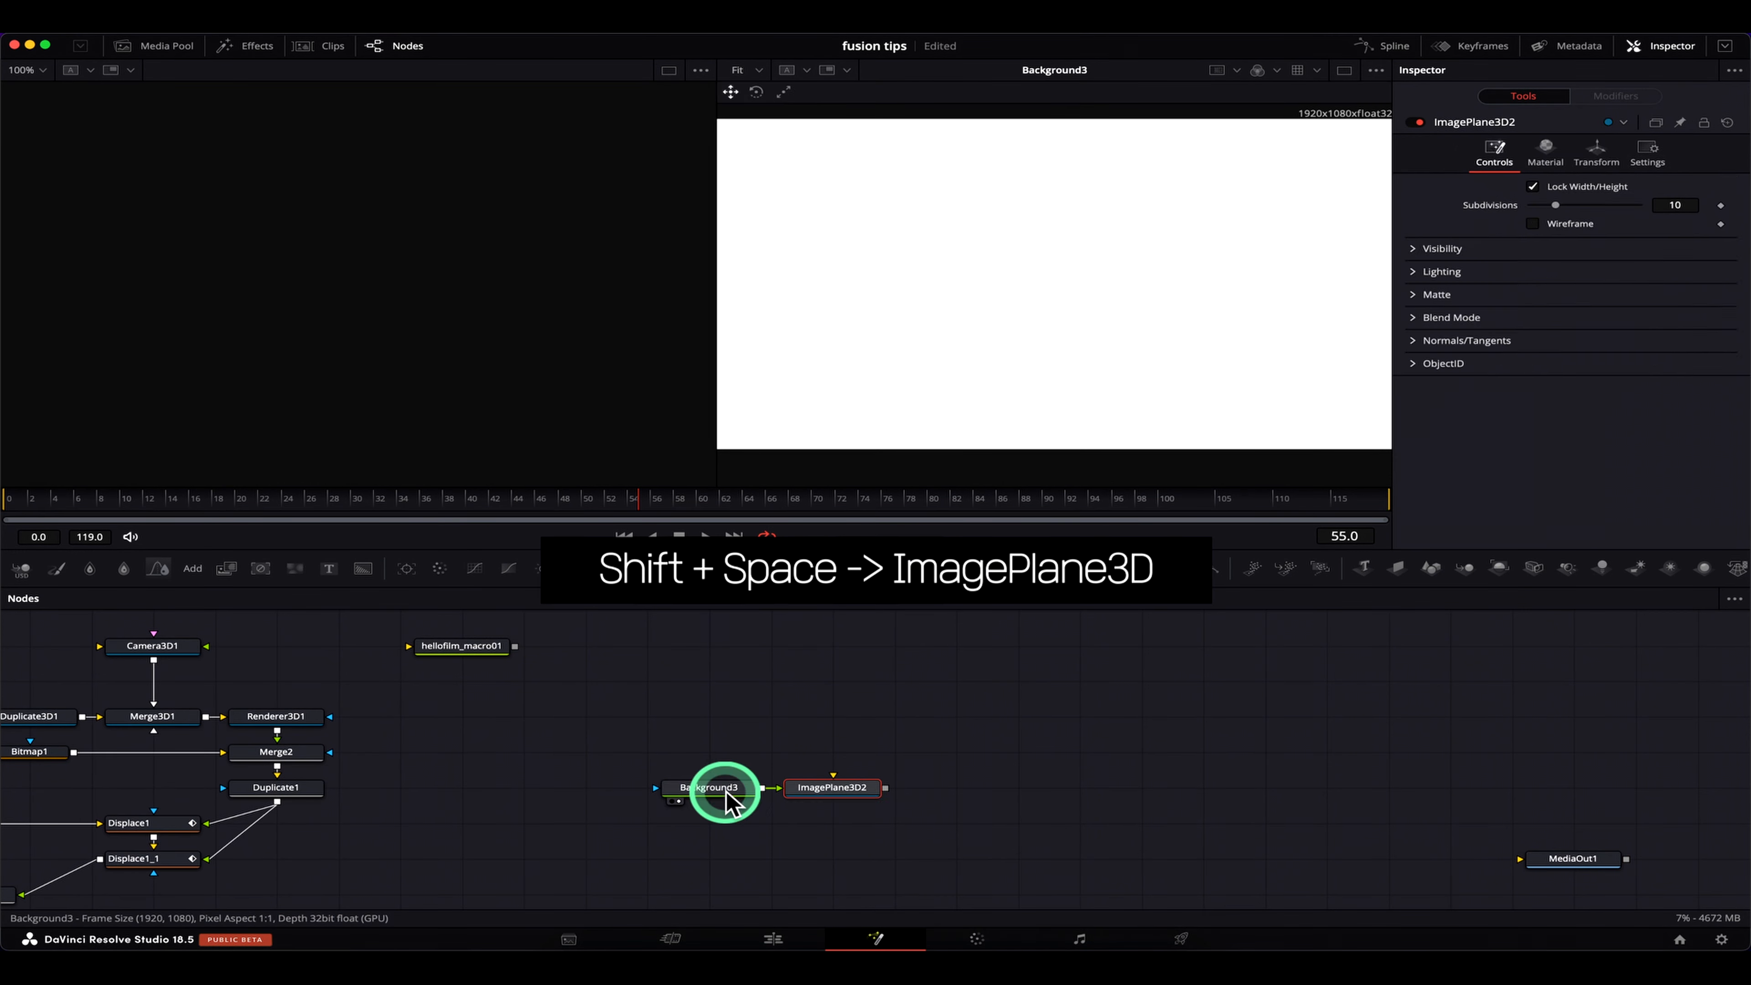
pyautogui.click(715, 793)
pyautogui.click(794, 797)
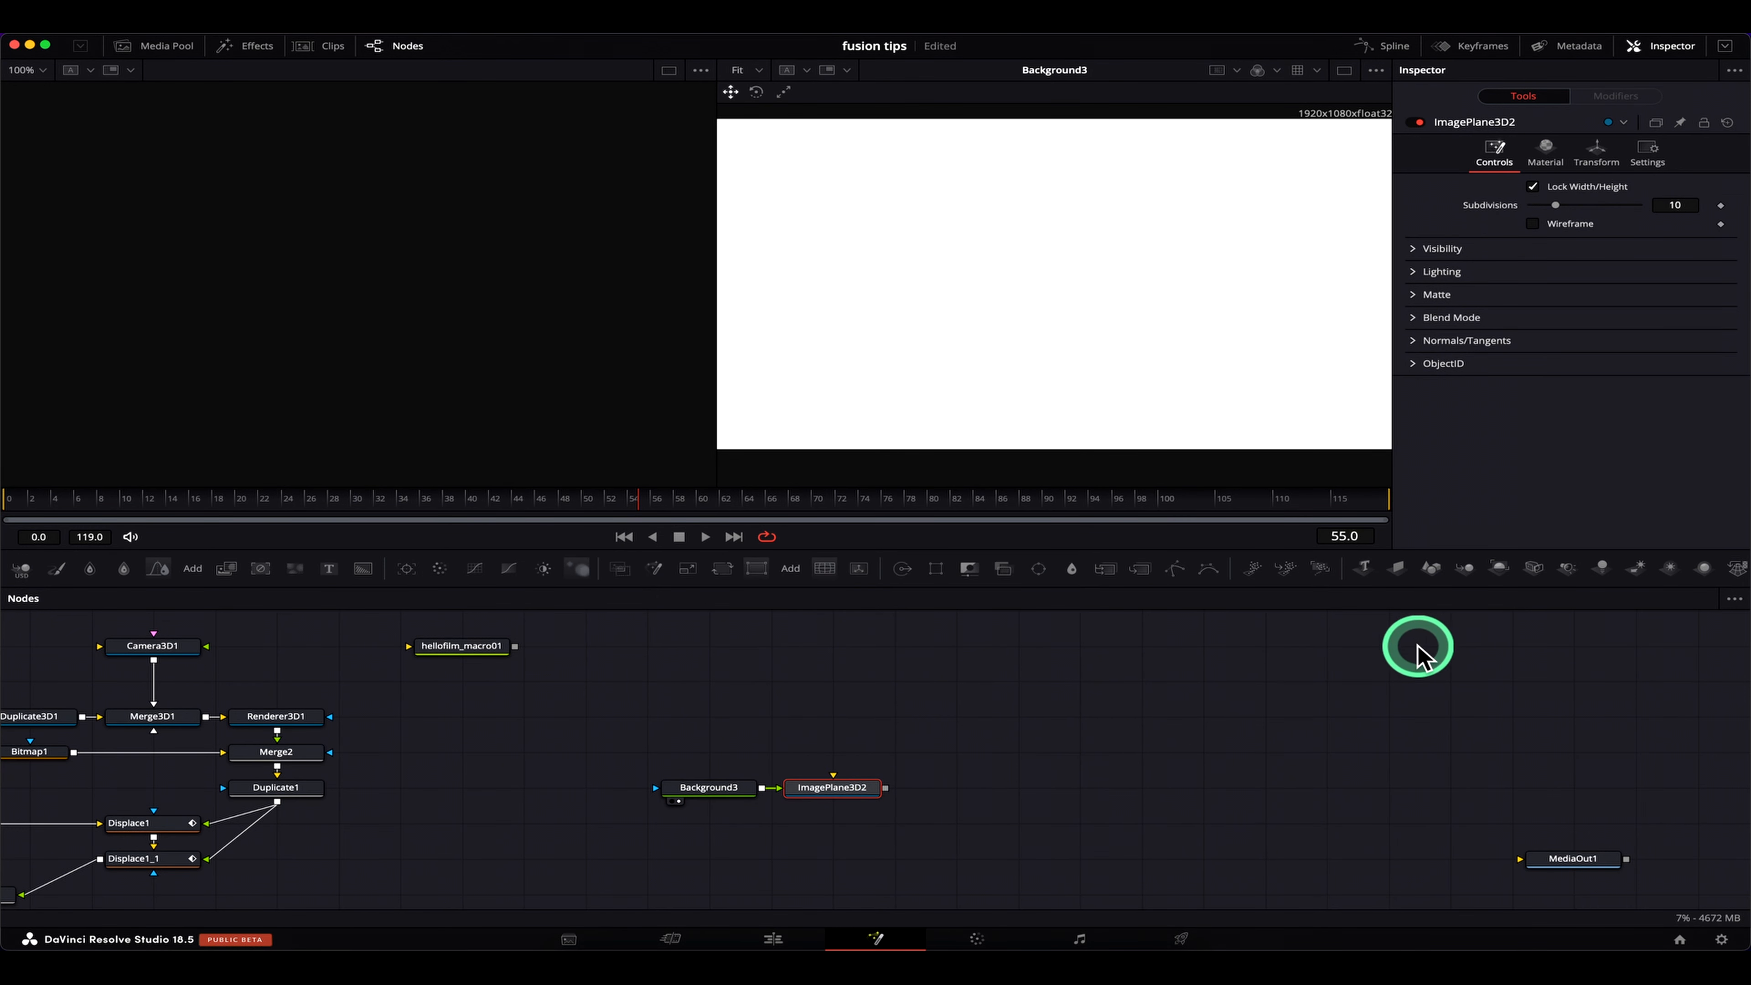
# Add a Merge 3D node after the new image plane
pyautogui.hotkey('shift', 'space')
pyautogui.write('me')
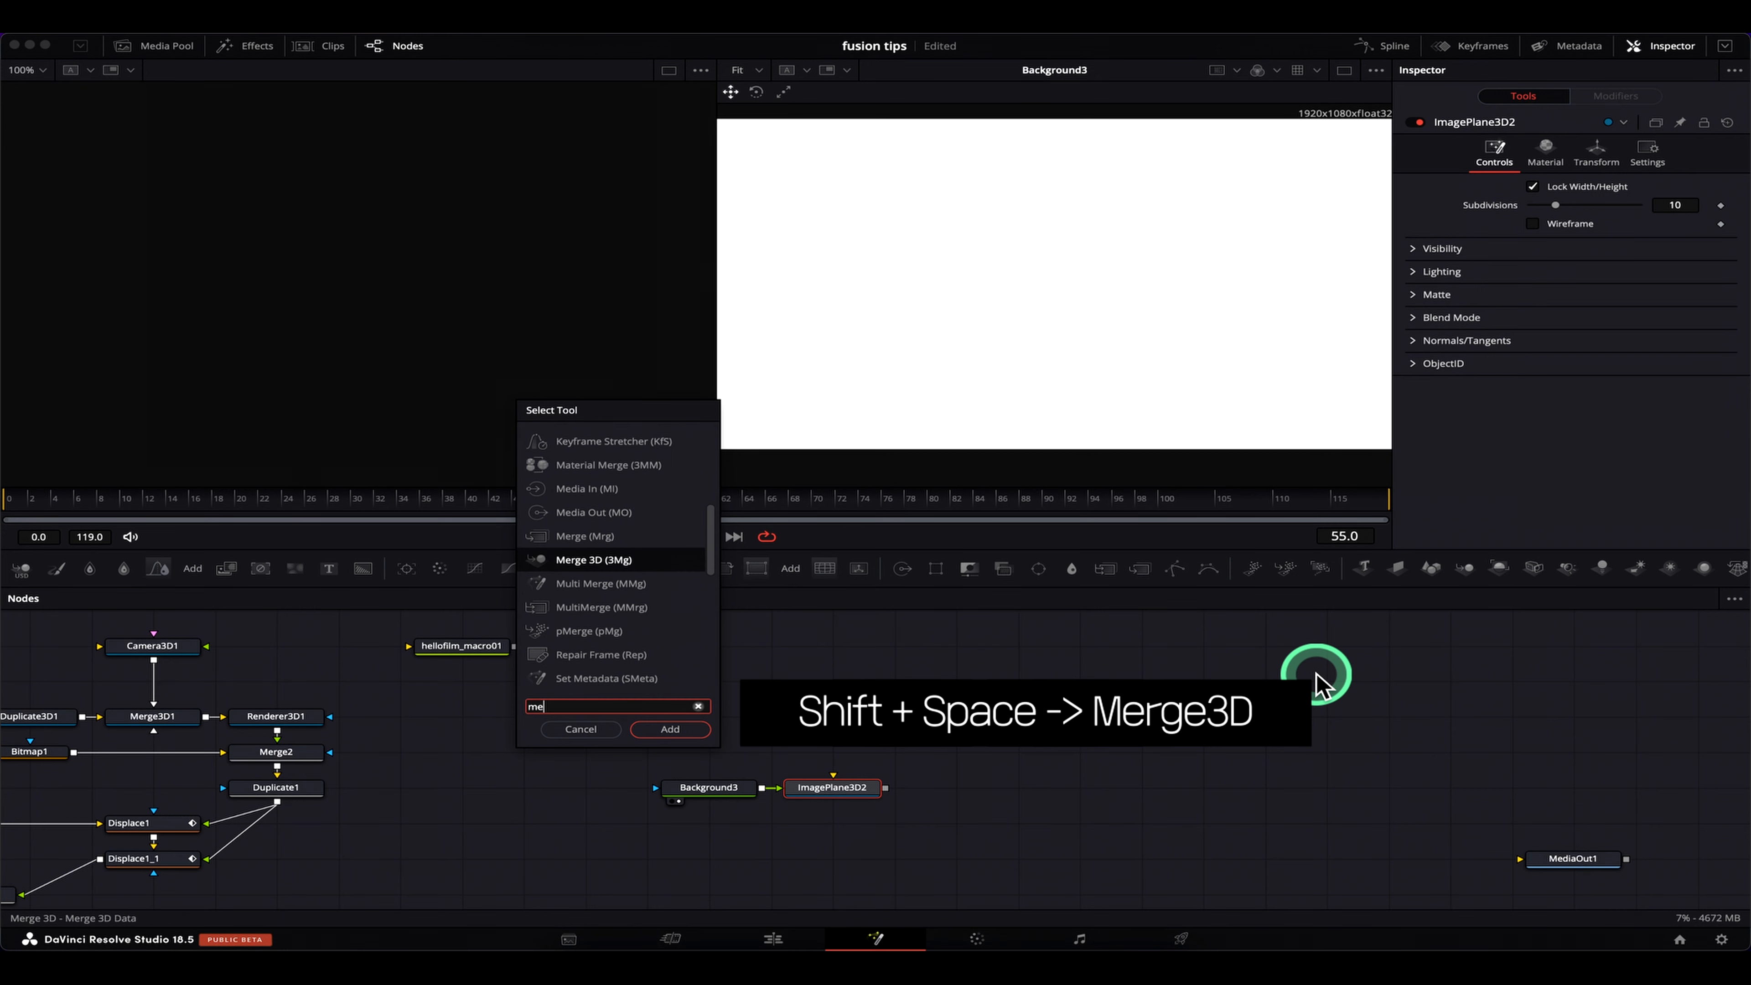
pyautogui.press('Return')
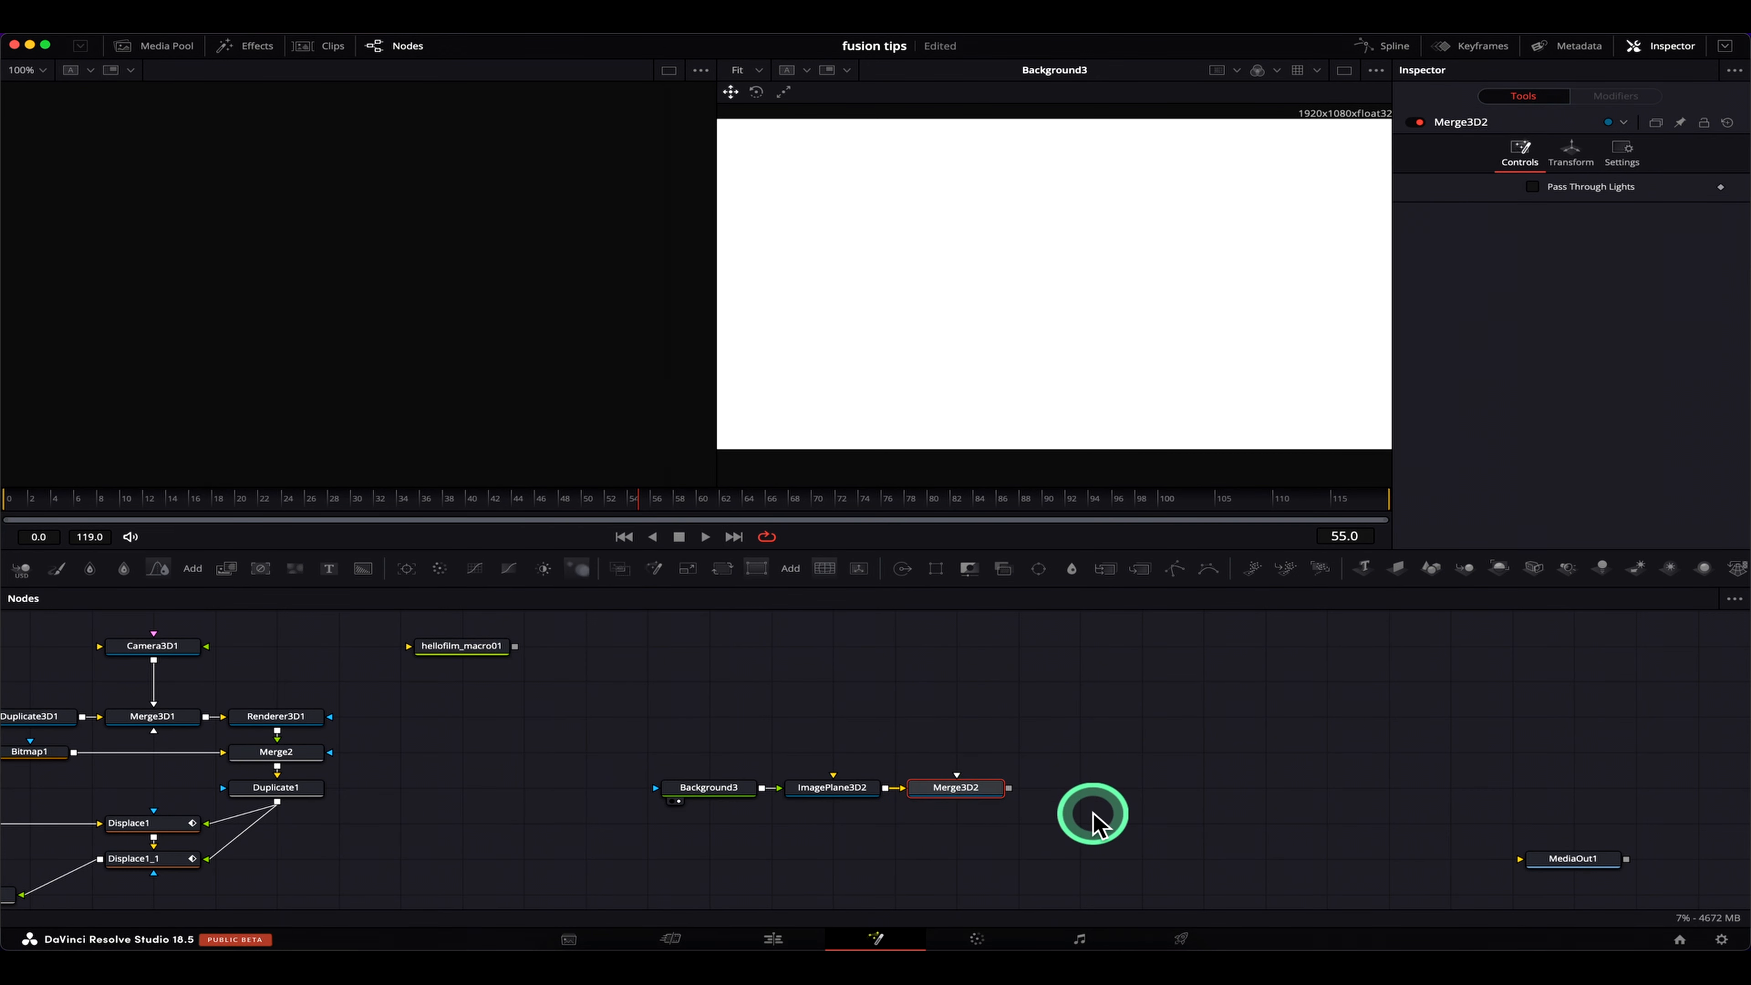
# Add a Renderer 3D node after the new Merge 3D and display it in the second viewer
pyautogui.hotkey('shift', 'space')
pyautogui.write('raen')
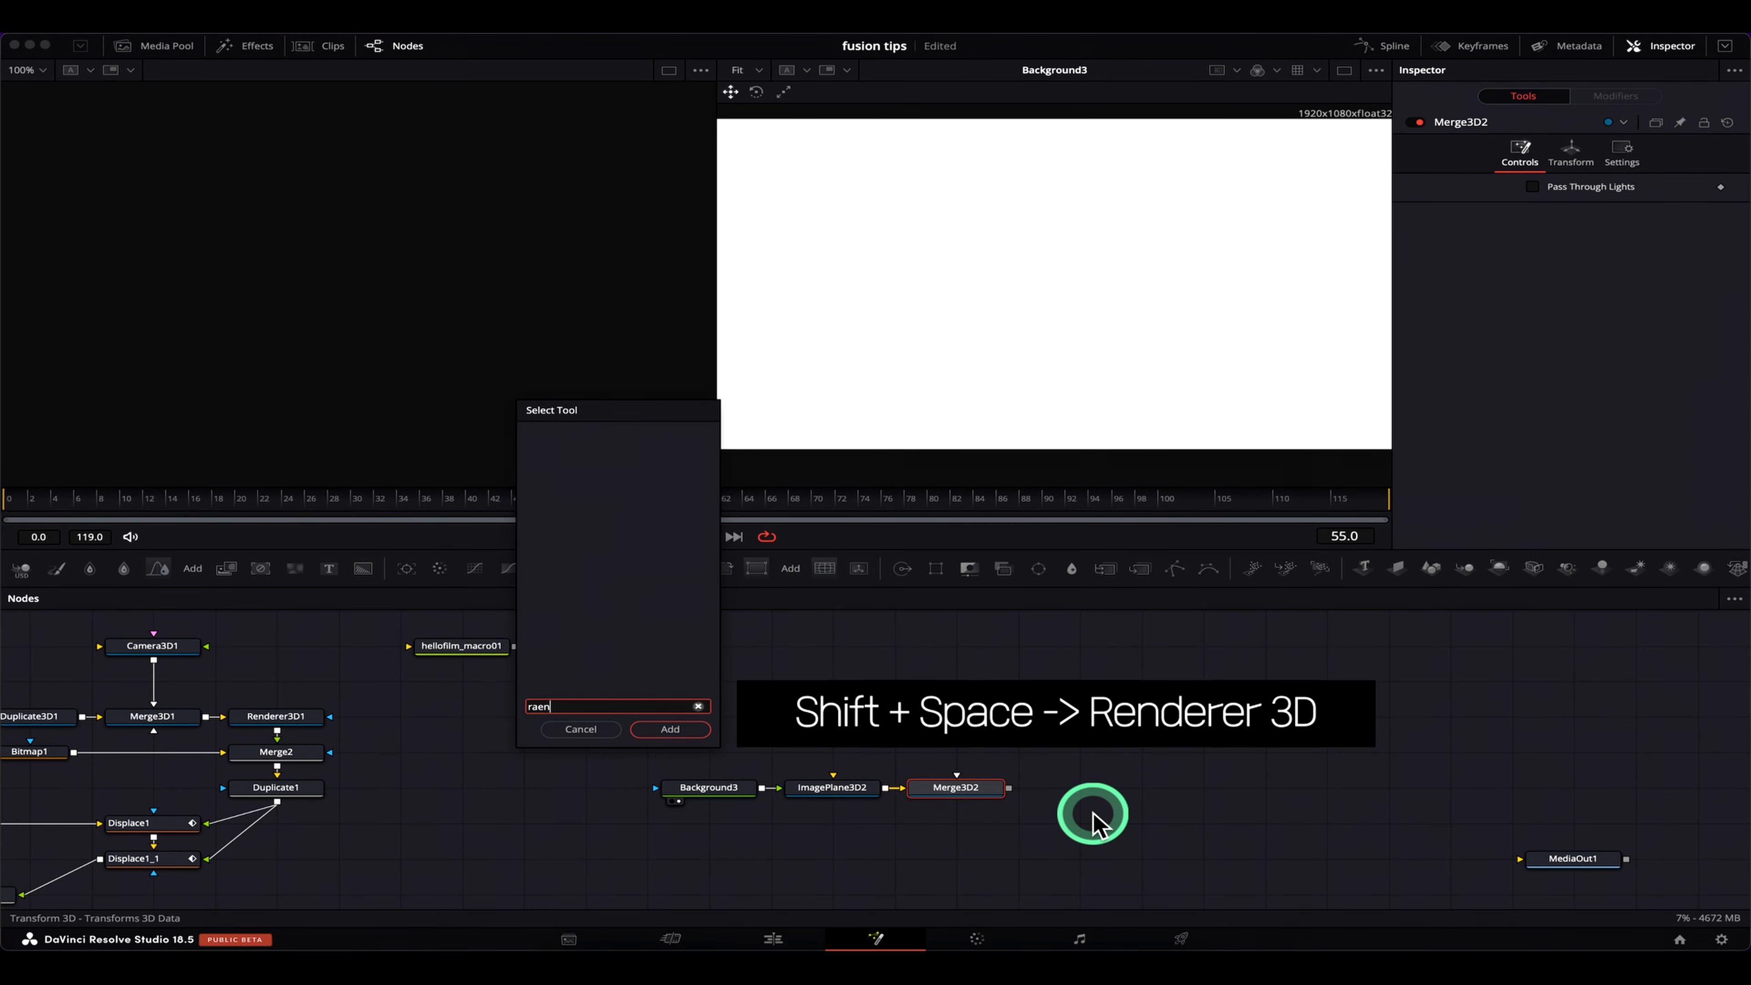
pyautogui.press('BackSpace')
pyautogui.press('BackSpace')
pyautogui.press('BackSpace')
pyautogui.write('re')
pyautogui.press('Return')
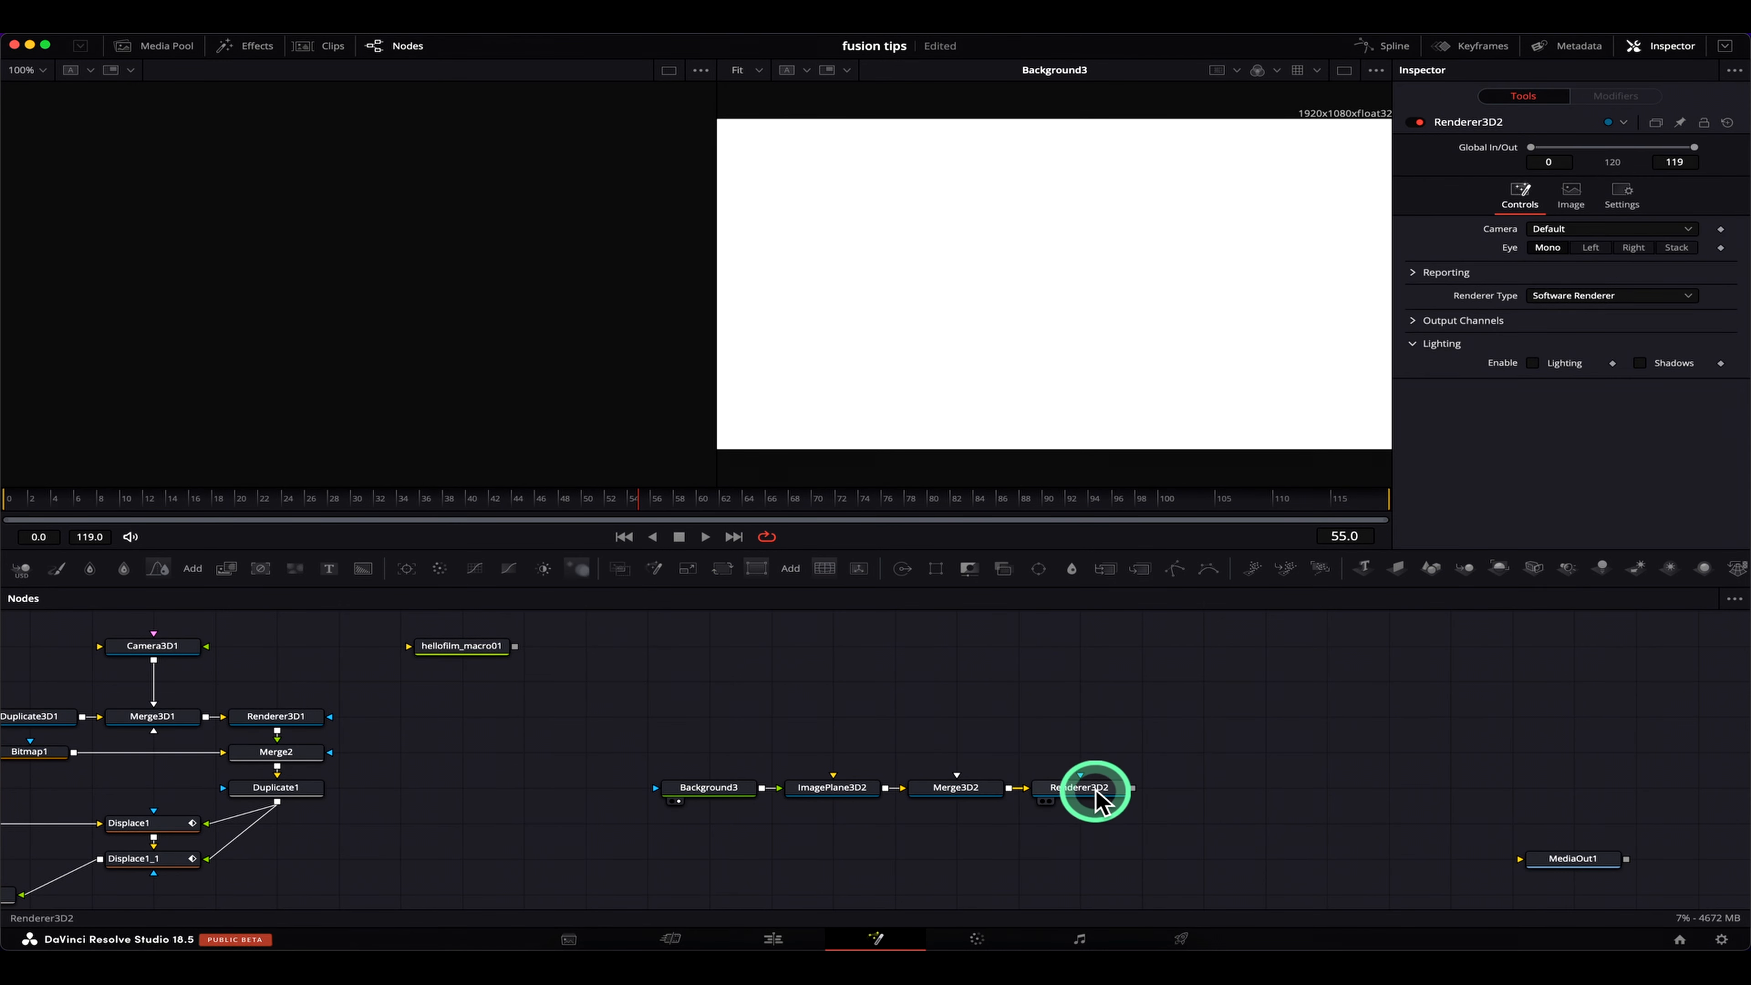
pyautogui.moveTo(1099, 802); pyautogui.dragTo(1150, 269)
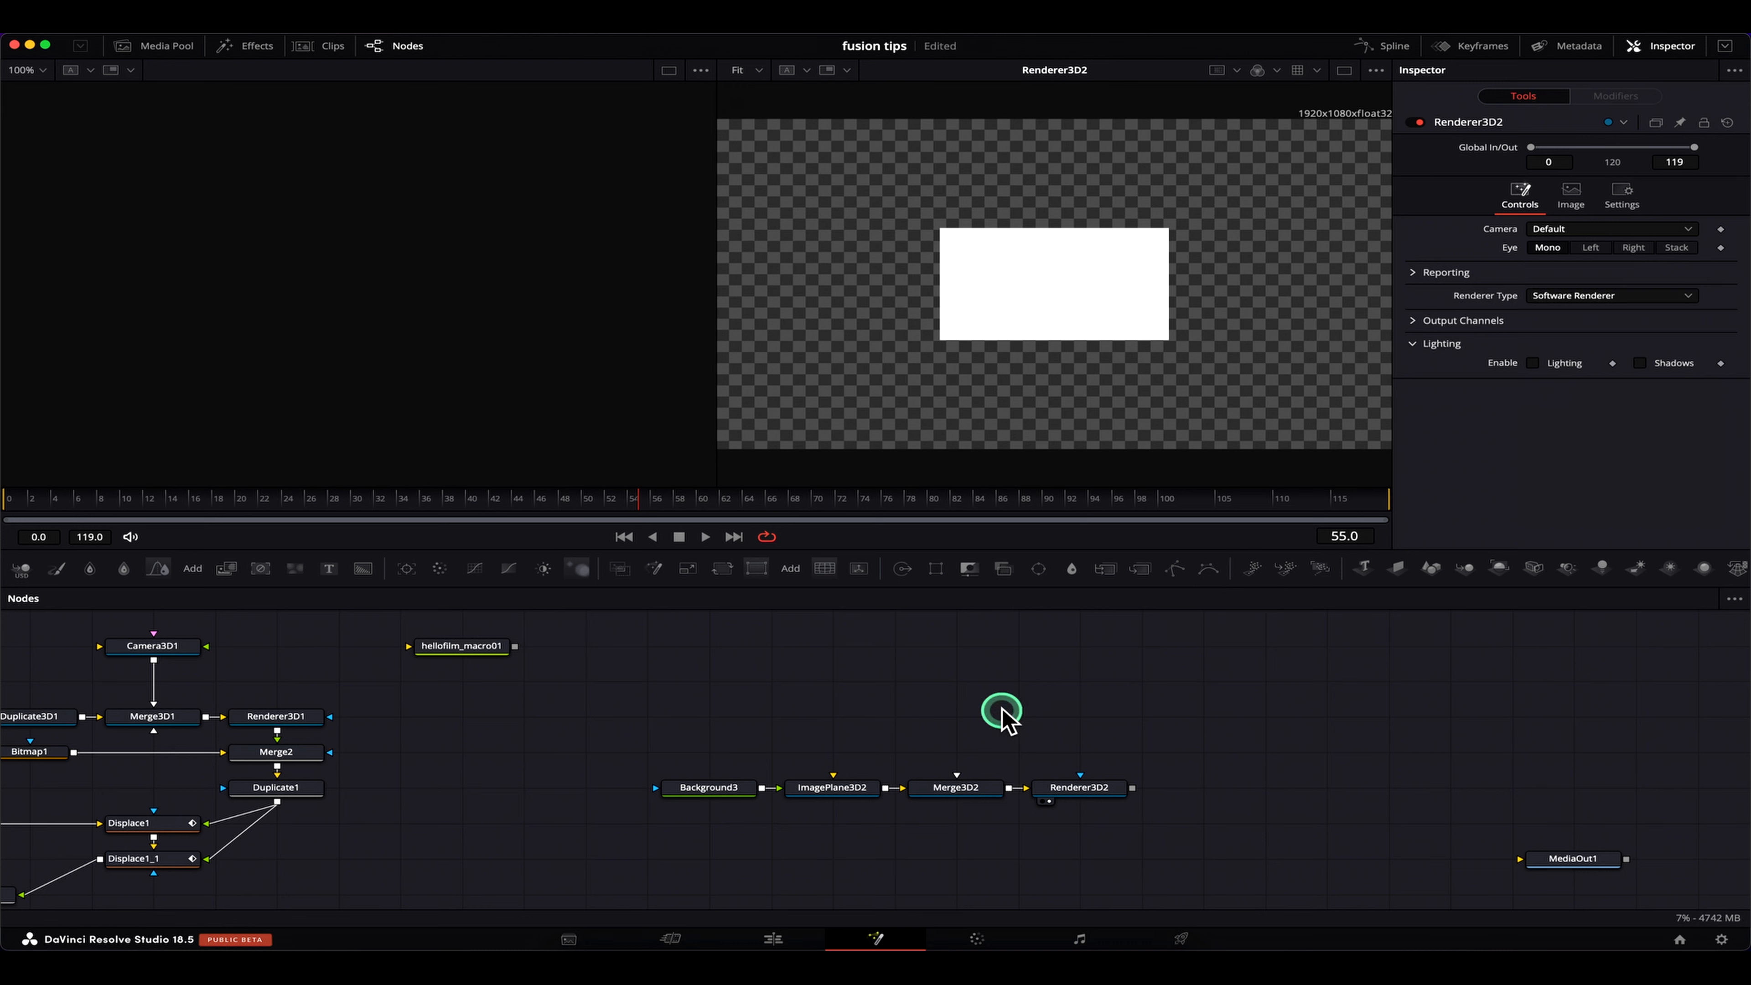
# Add a Camera 3D node above the new node chain and connect it to Merge3D2
pyautogui.click(1033, 673)
pyautogui.hotkey('shift', 'space')
pyautogui.write('cam')
pyautogui.press('Return')
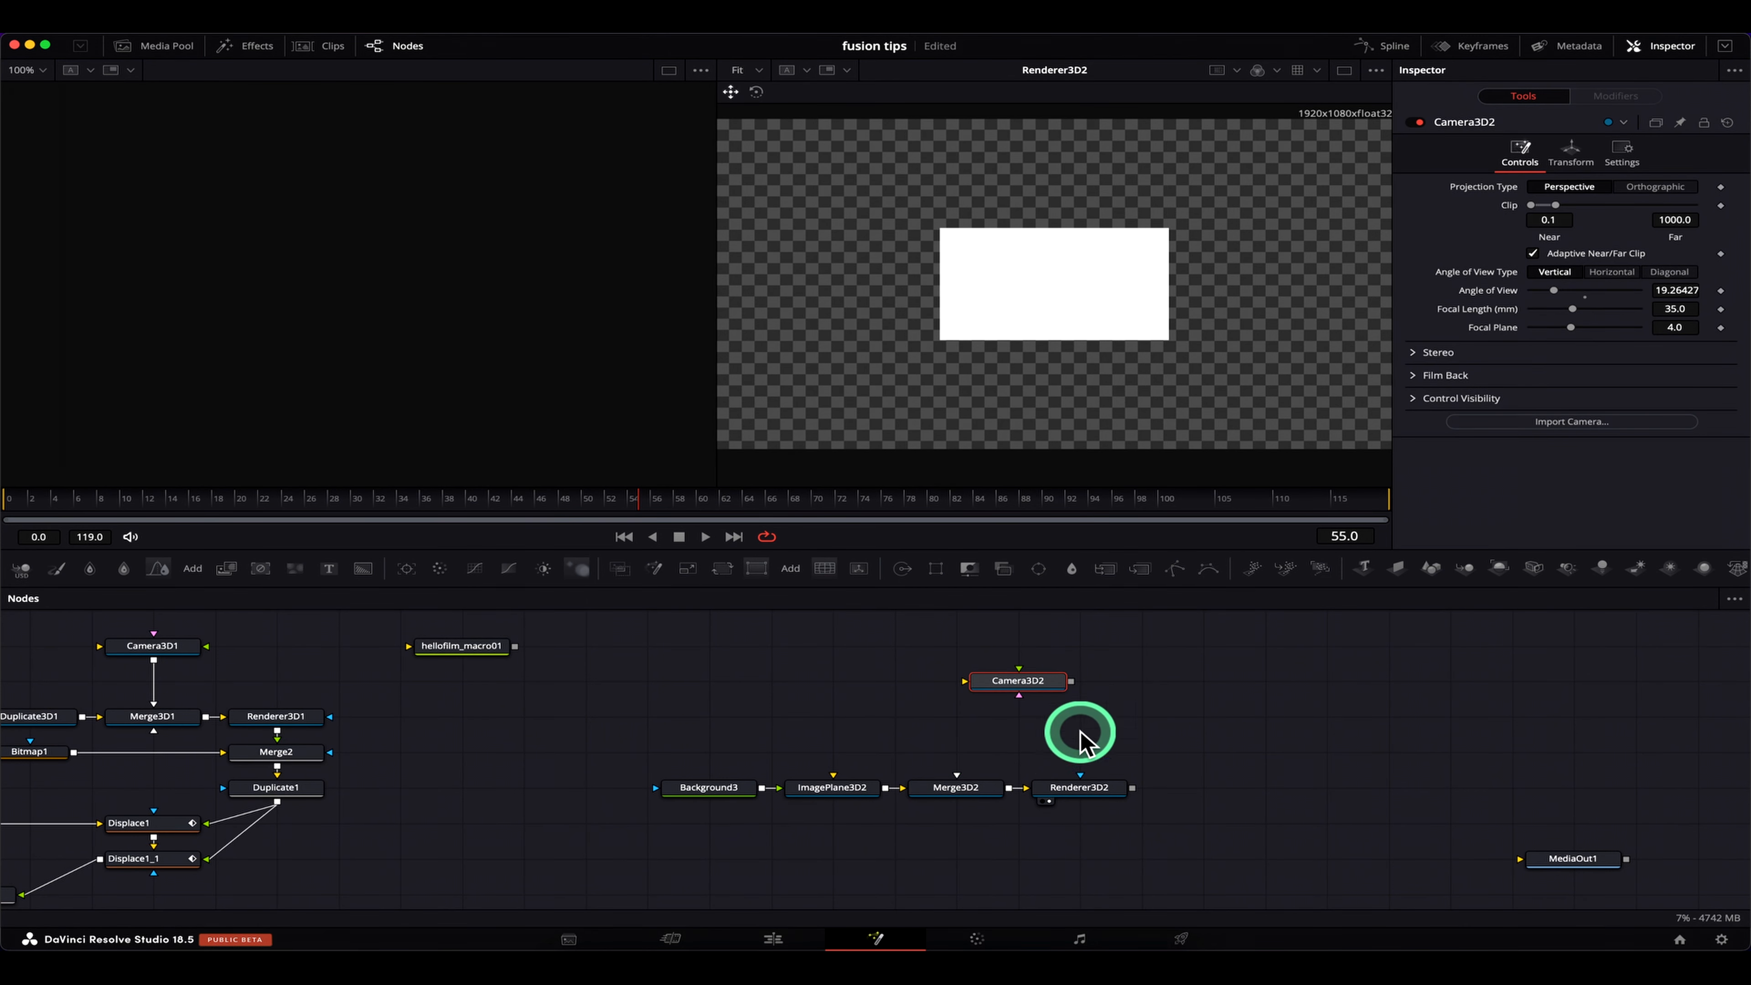
pyautogui.moveTo(998, 787); pyautogui.dragTo(997, 787)
pyautogui.moveTo(1037, 687); pyautogui.dragTo(975, 722)
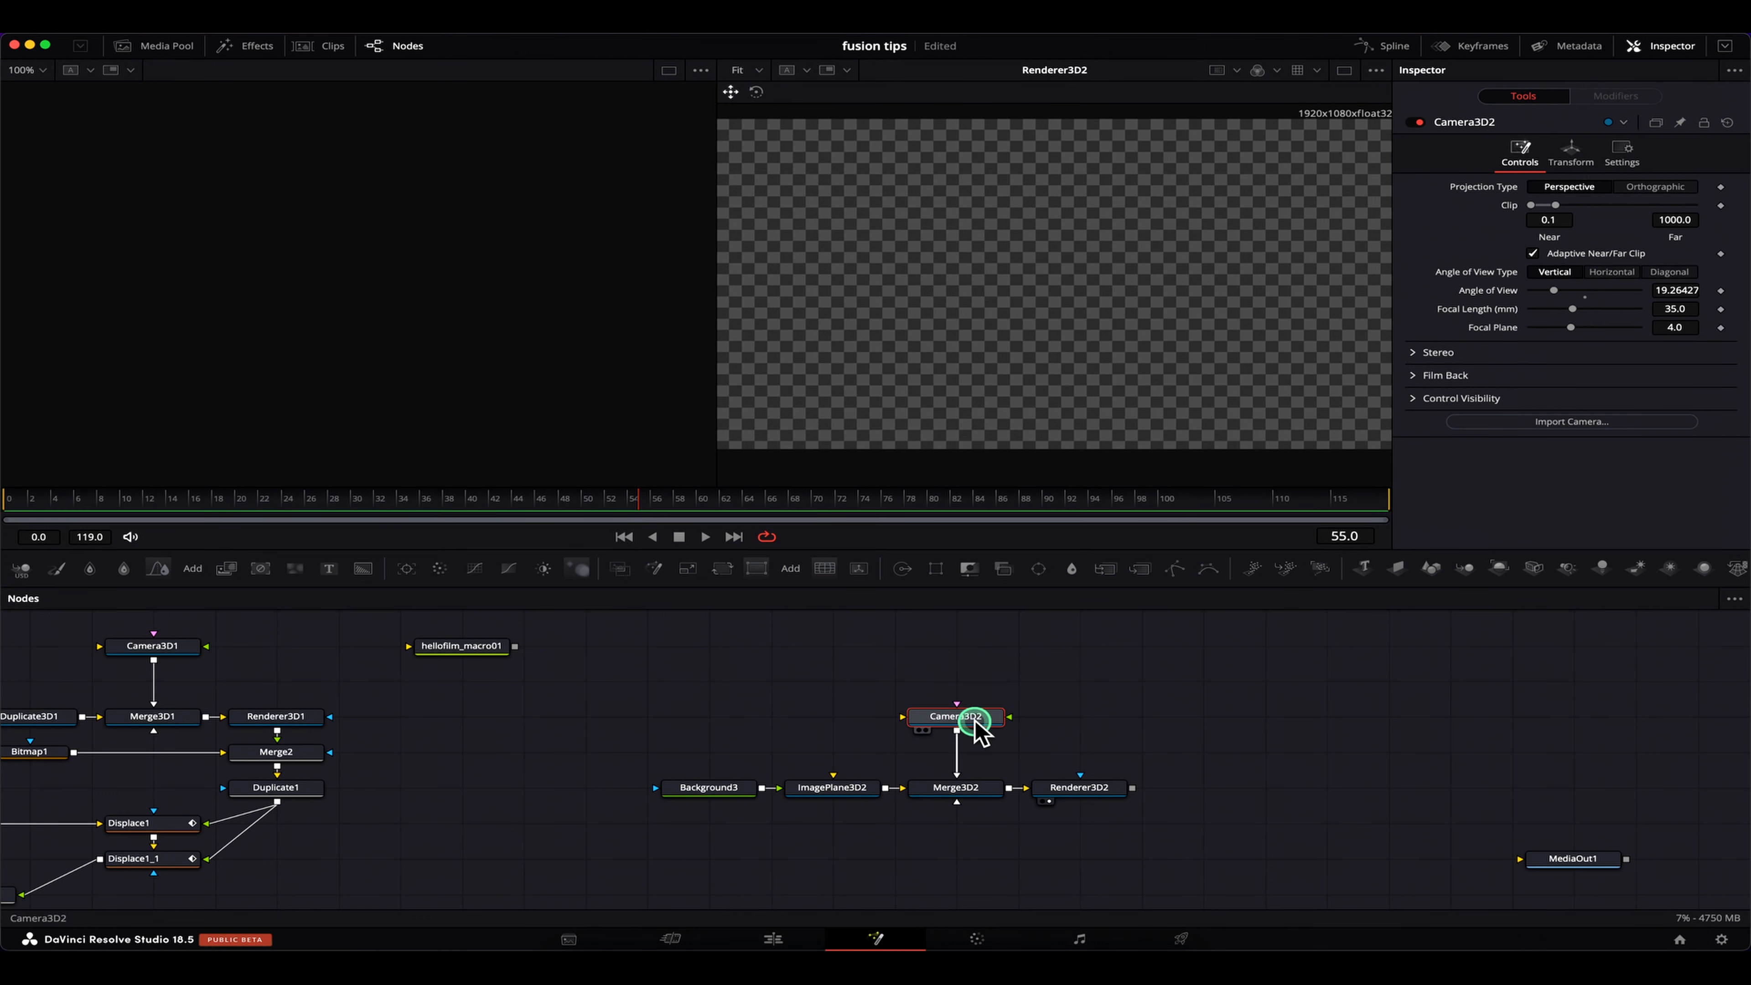
# Display Merge3D2 in the first viewer and orbit the scene to an angled perspective
pyautogui.click(958, 786)
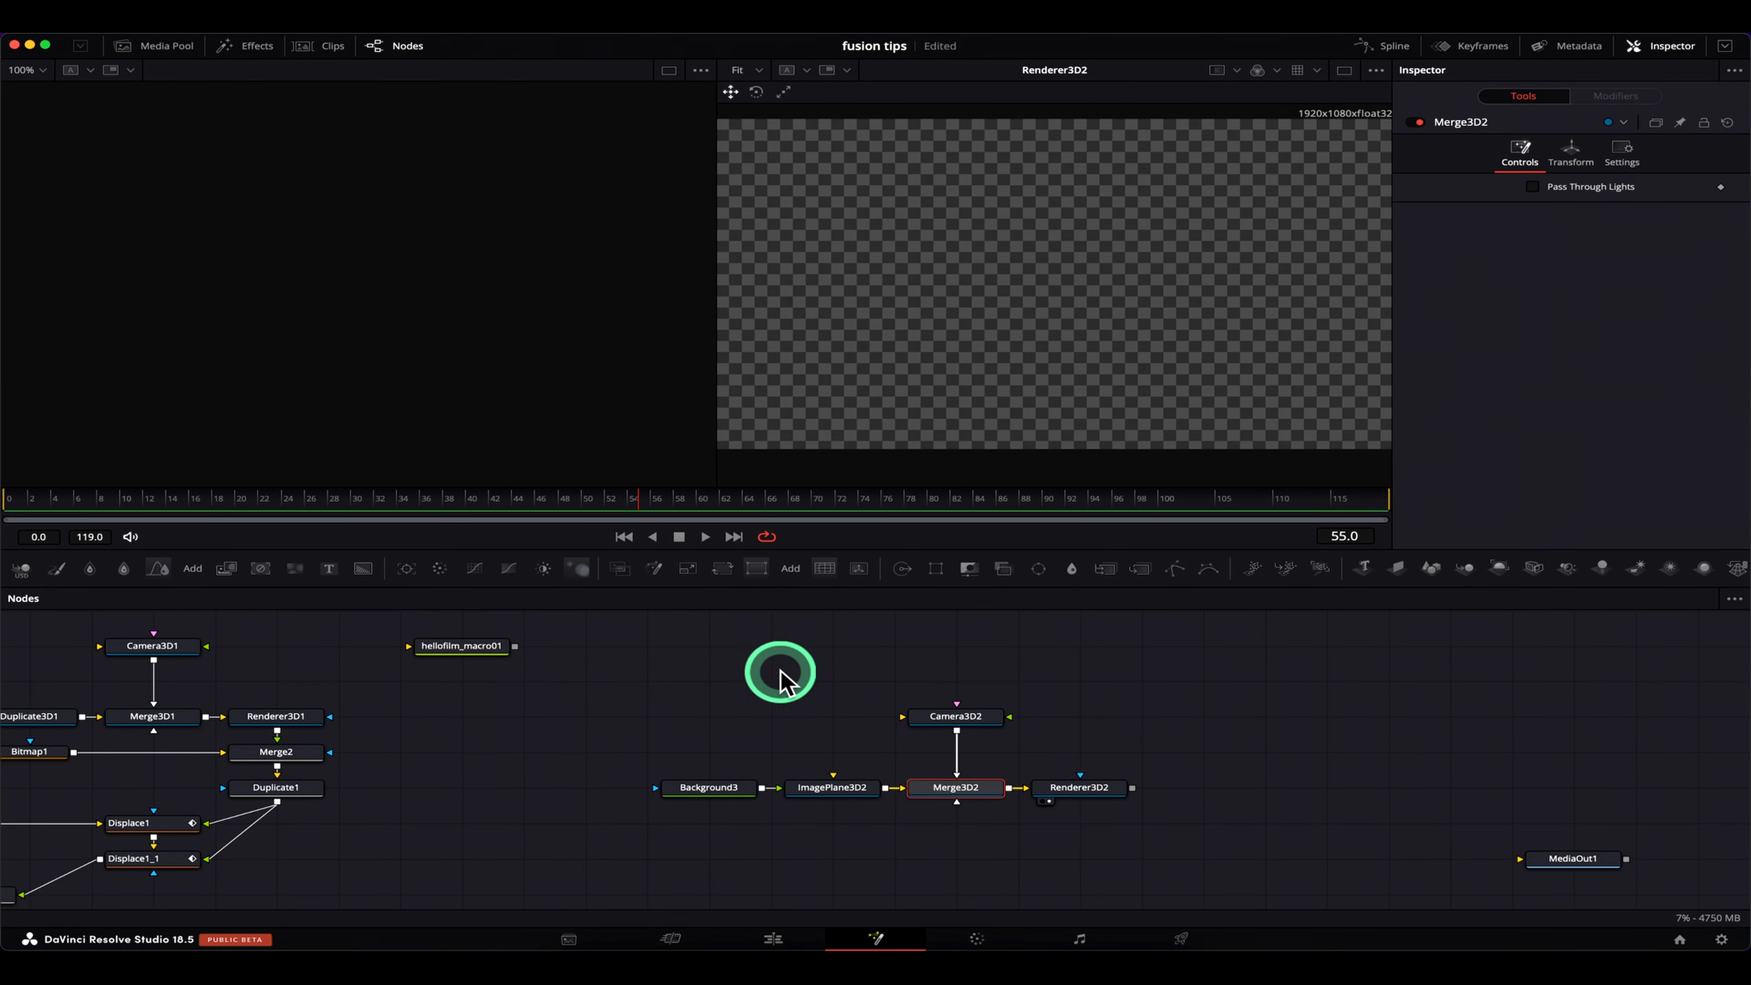
pyautogui.press('1')
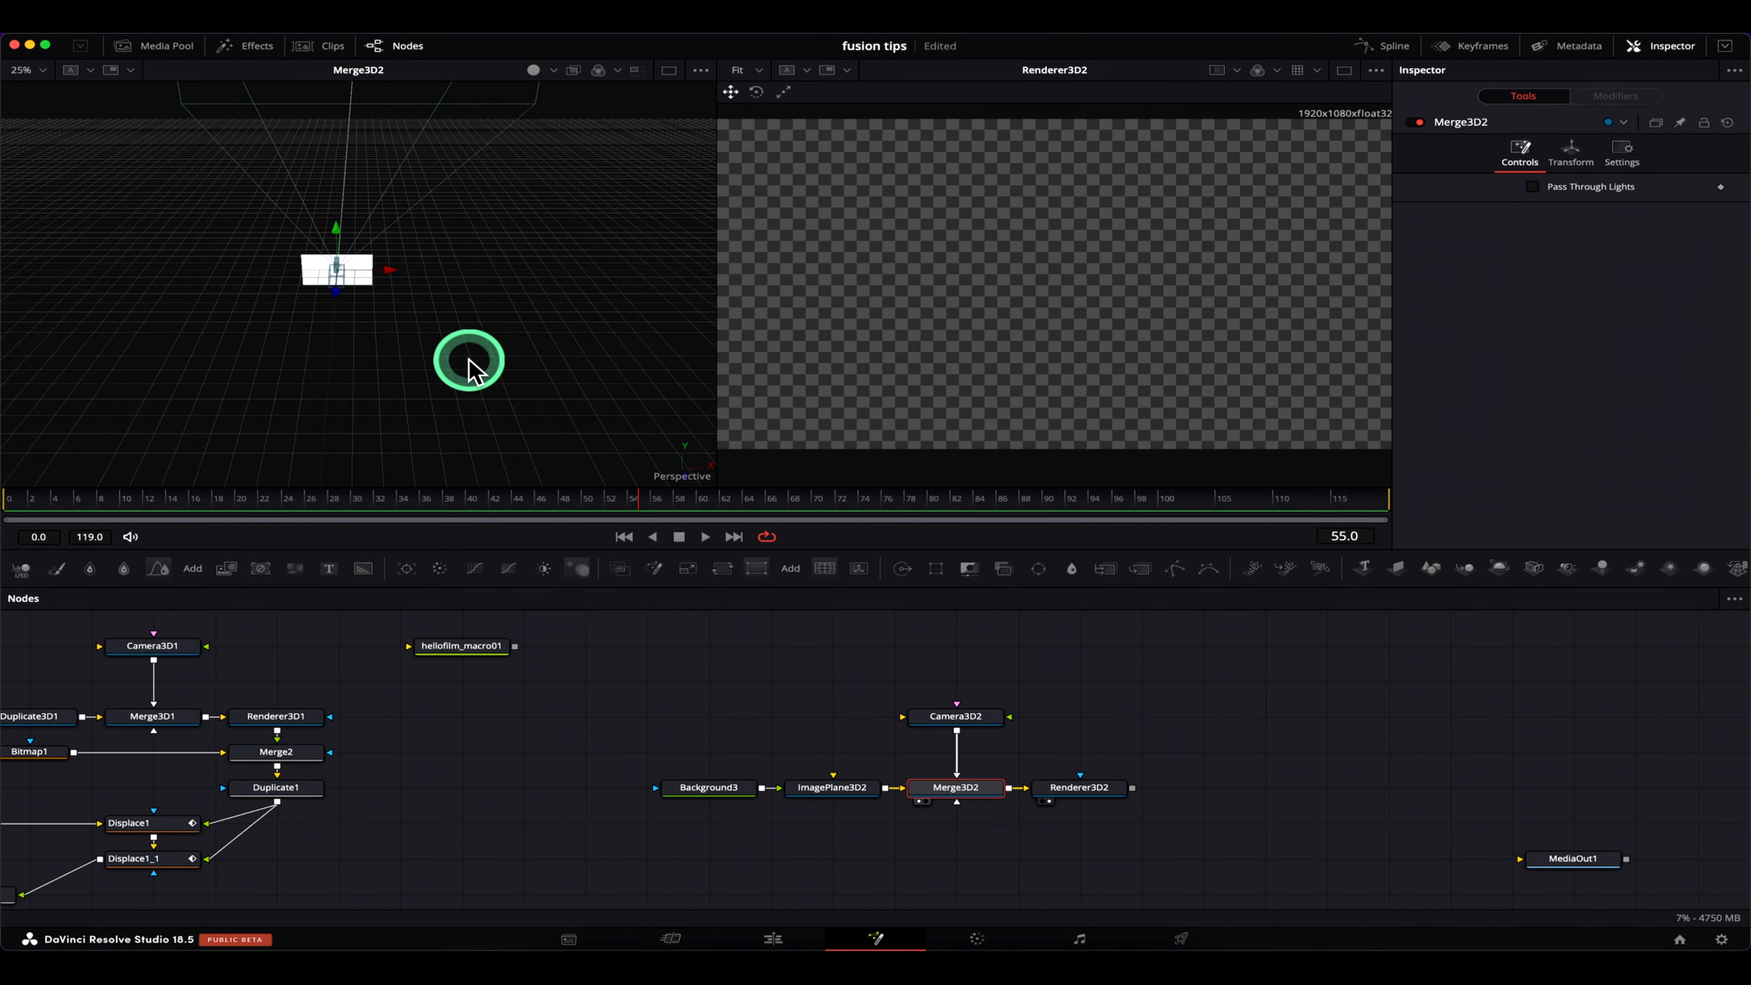
pyautogui.moveTo(503, 277); pyautogui.dragTo(436, 278)
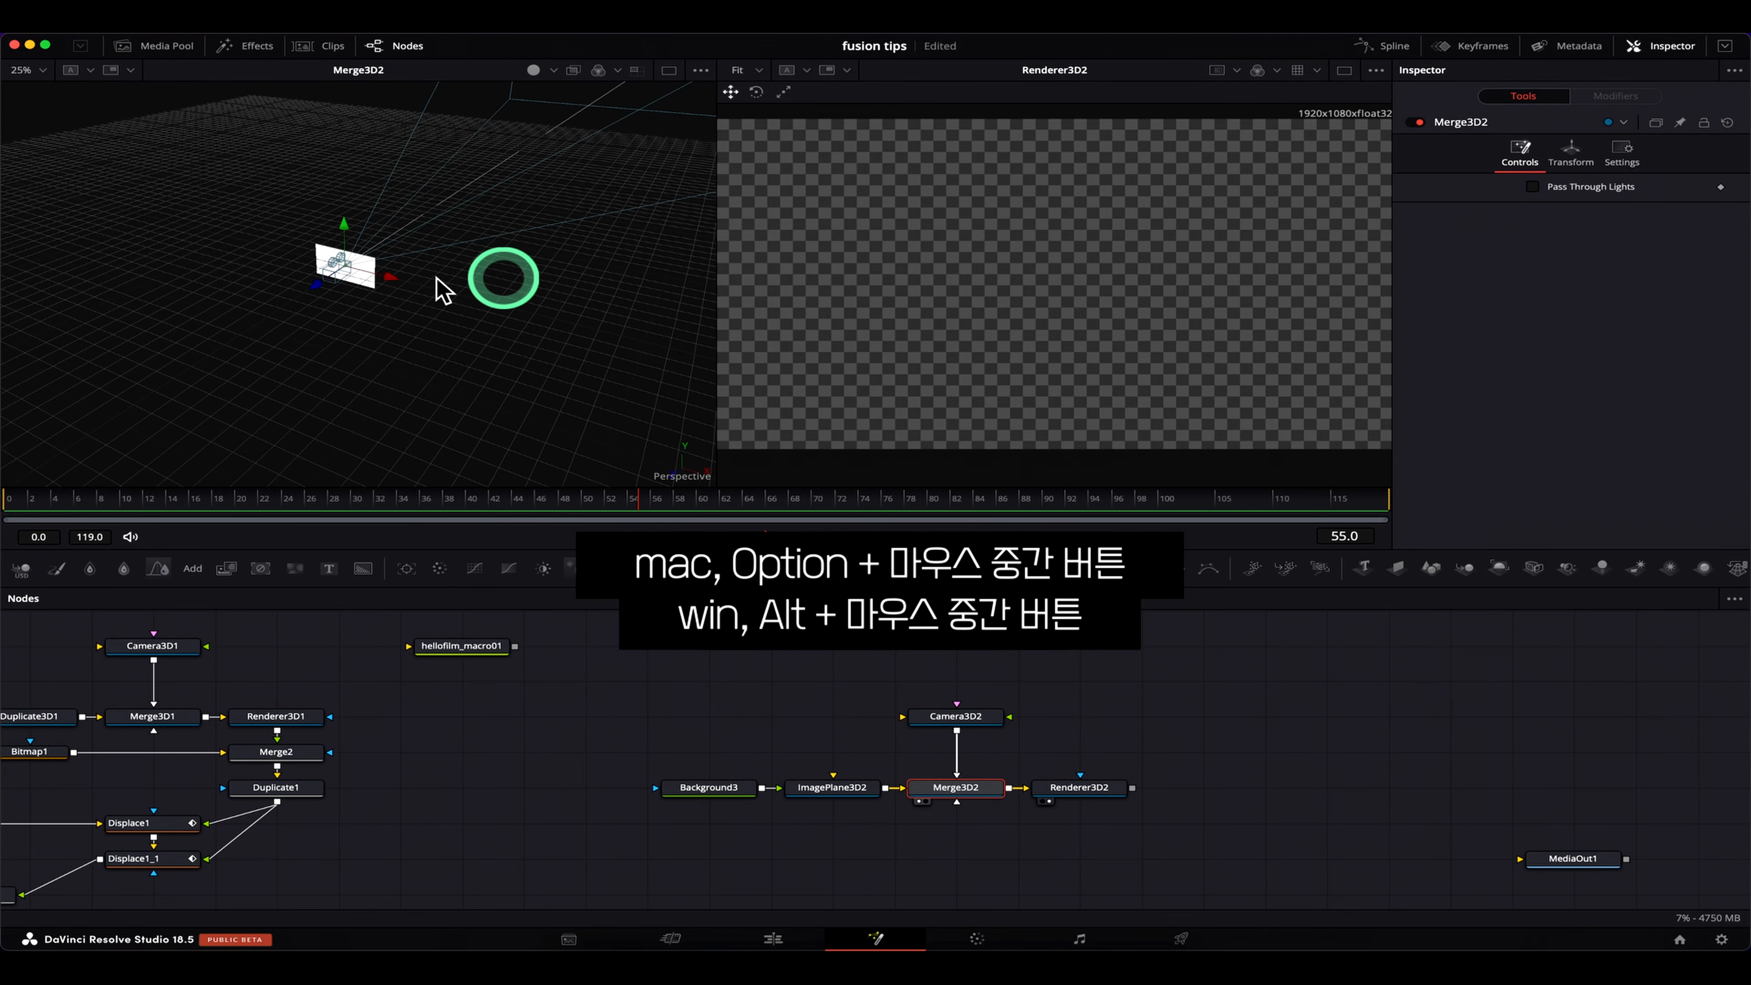
# Pull the camera far back from the image plane along its Z axis so the plane renders small
pyautogui.moveTo(316, 287); pyautogui.dragTo(124, 444)
pyautogui.scroll(-3, 324, 366)
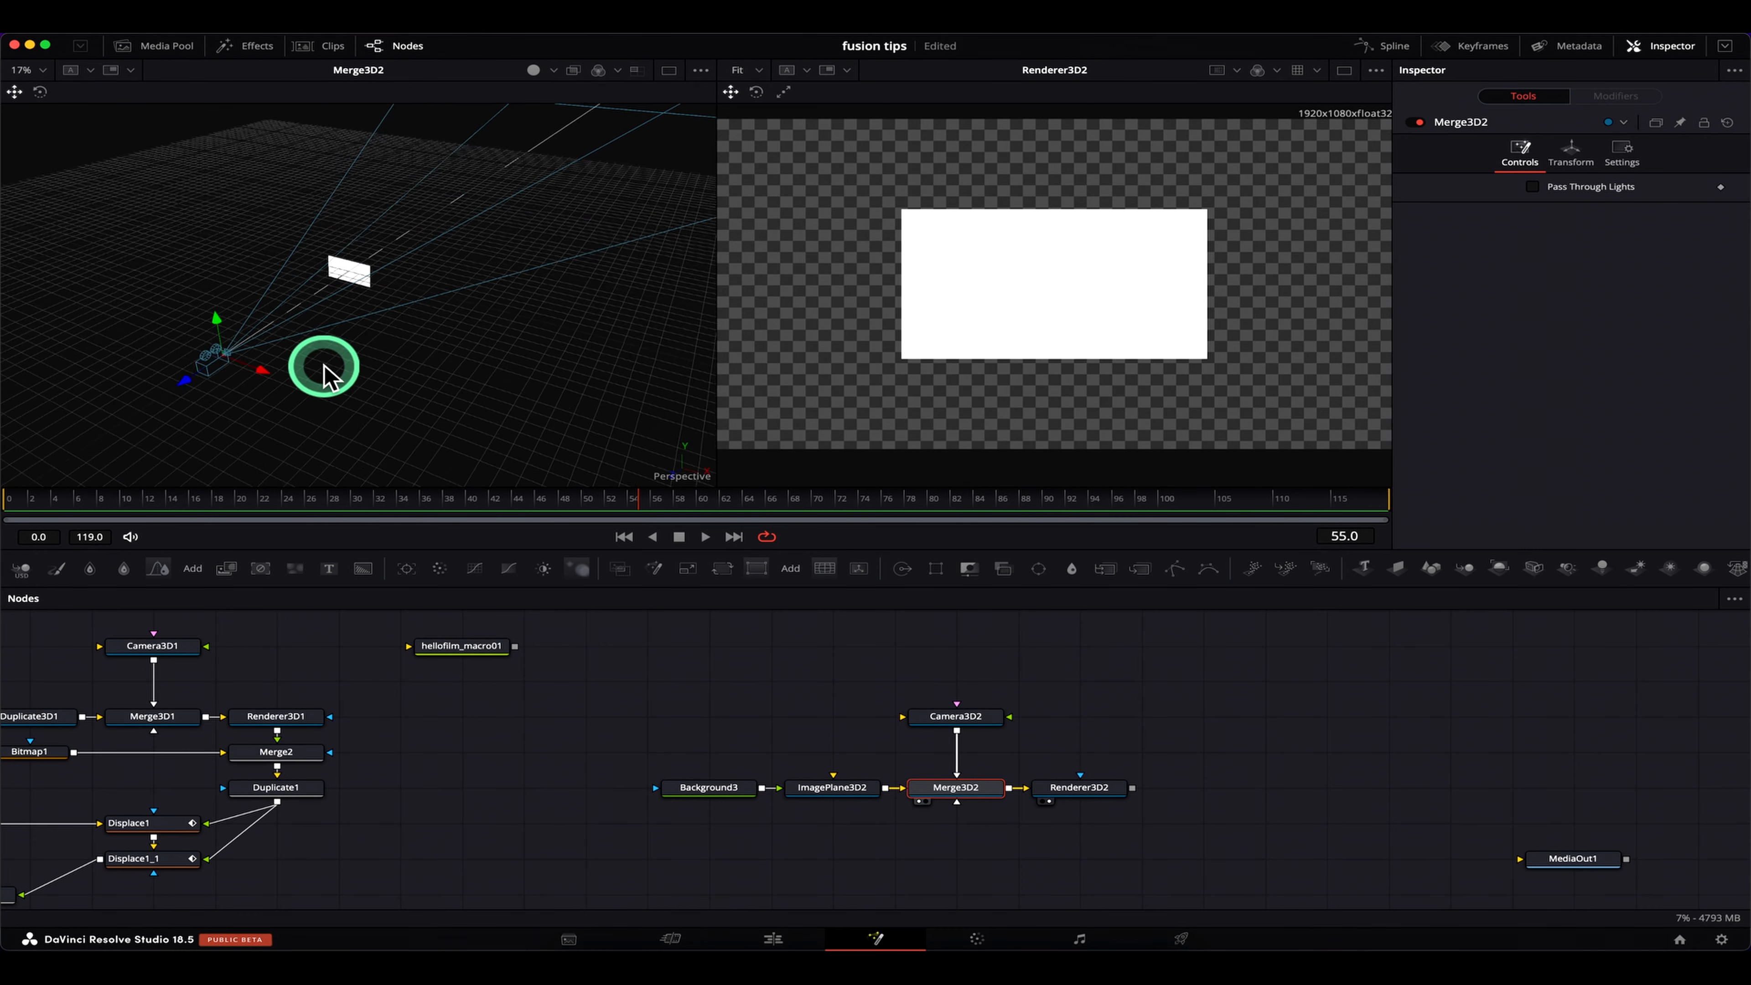
pyautogui.scroll(-3, 324, 366)
pyautogui.moveTo(321, 364); pyautogui.dragTo(64, 476)
pyautogui.scroll(-1, 205, 407)
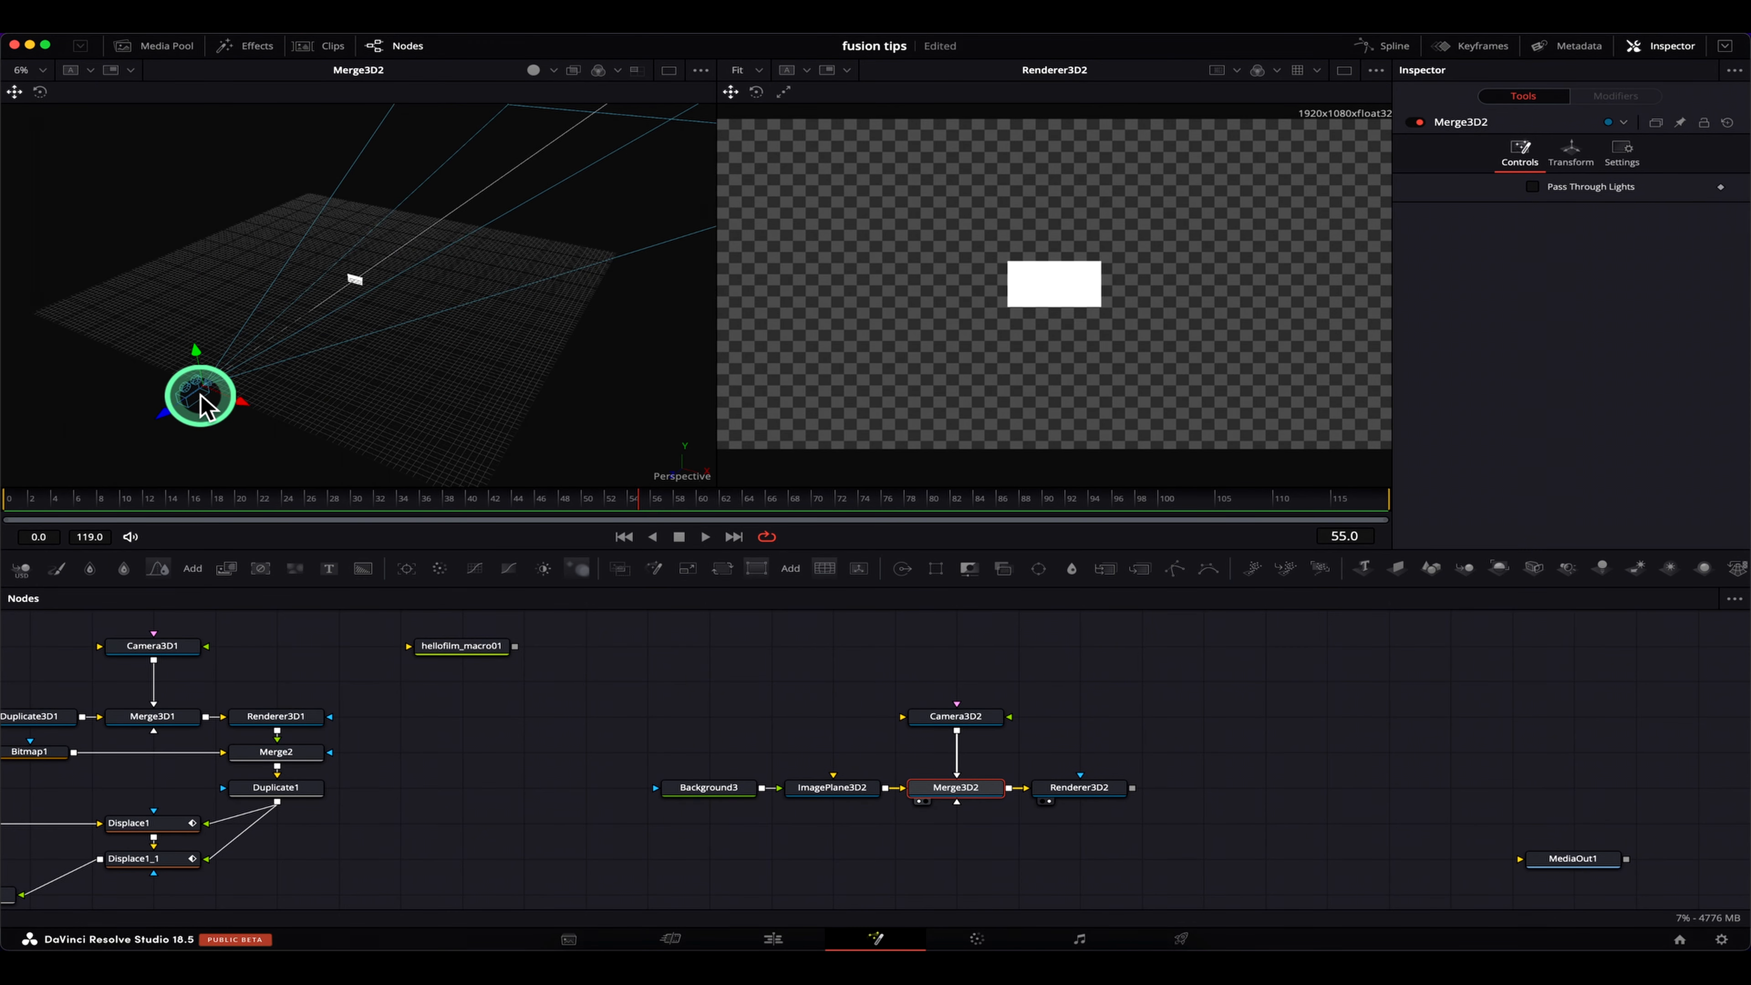
pyautogui.moveTo(167, 414); pyautogui.dragTo(7, 500)
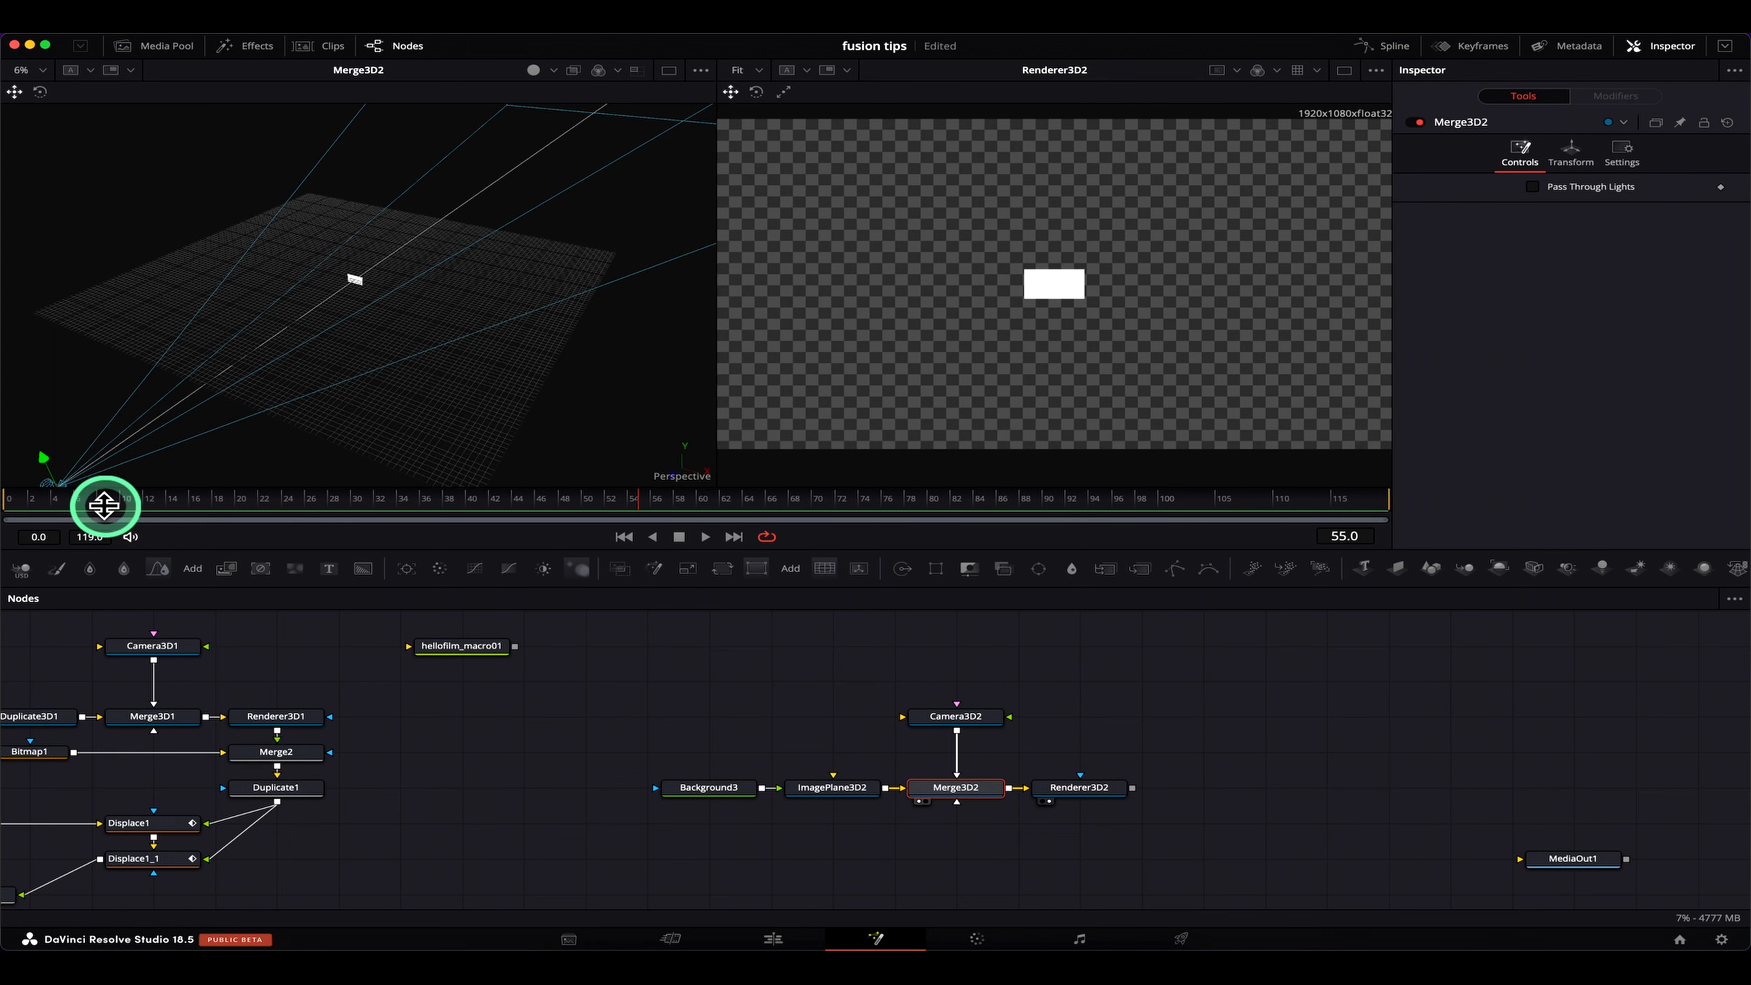
# Unlock ImagePlane3D2's X/Y/Z scale and set X to 1.575 and Y to 0.749
pyautogui.moveTo(783, 789); pyautogui.dragTo(659, 821)
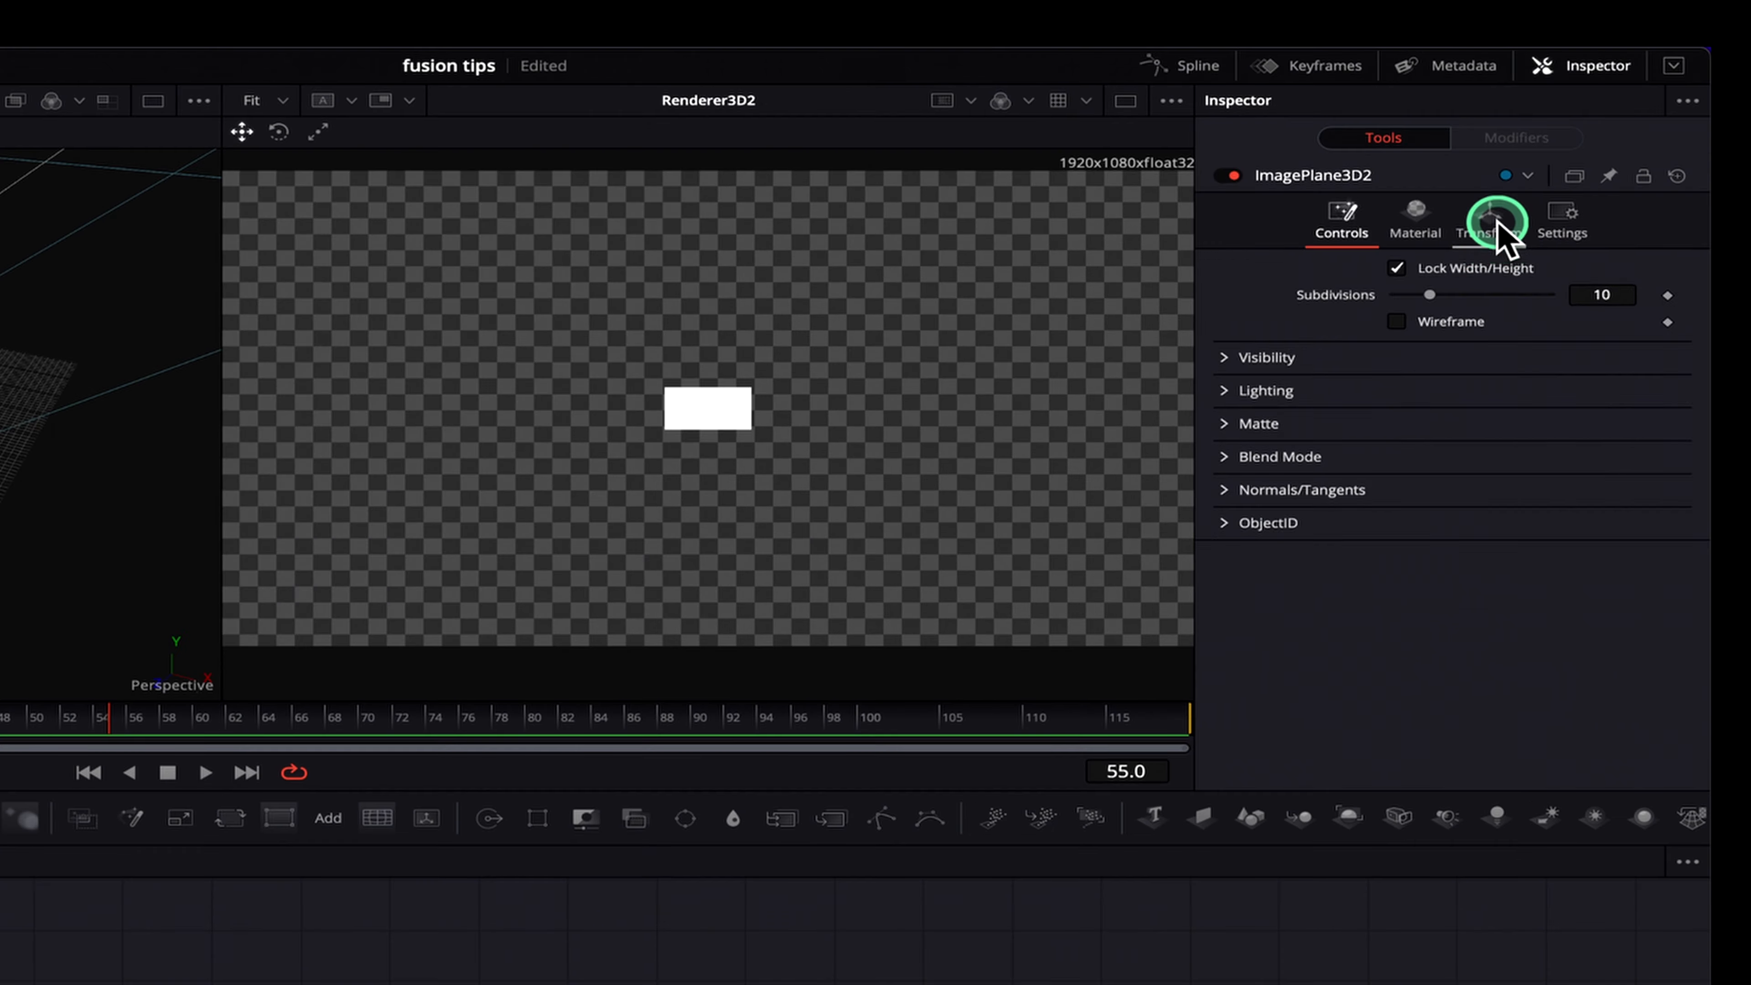
pyautogui.click(1598, 158)
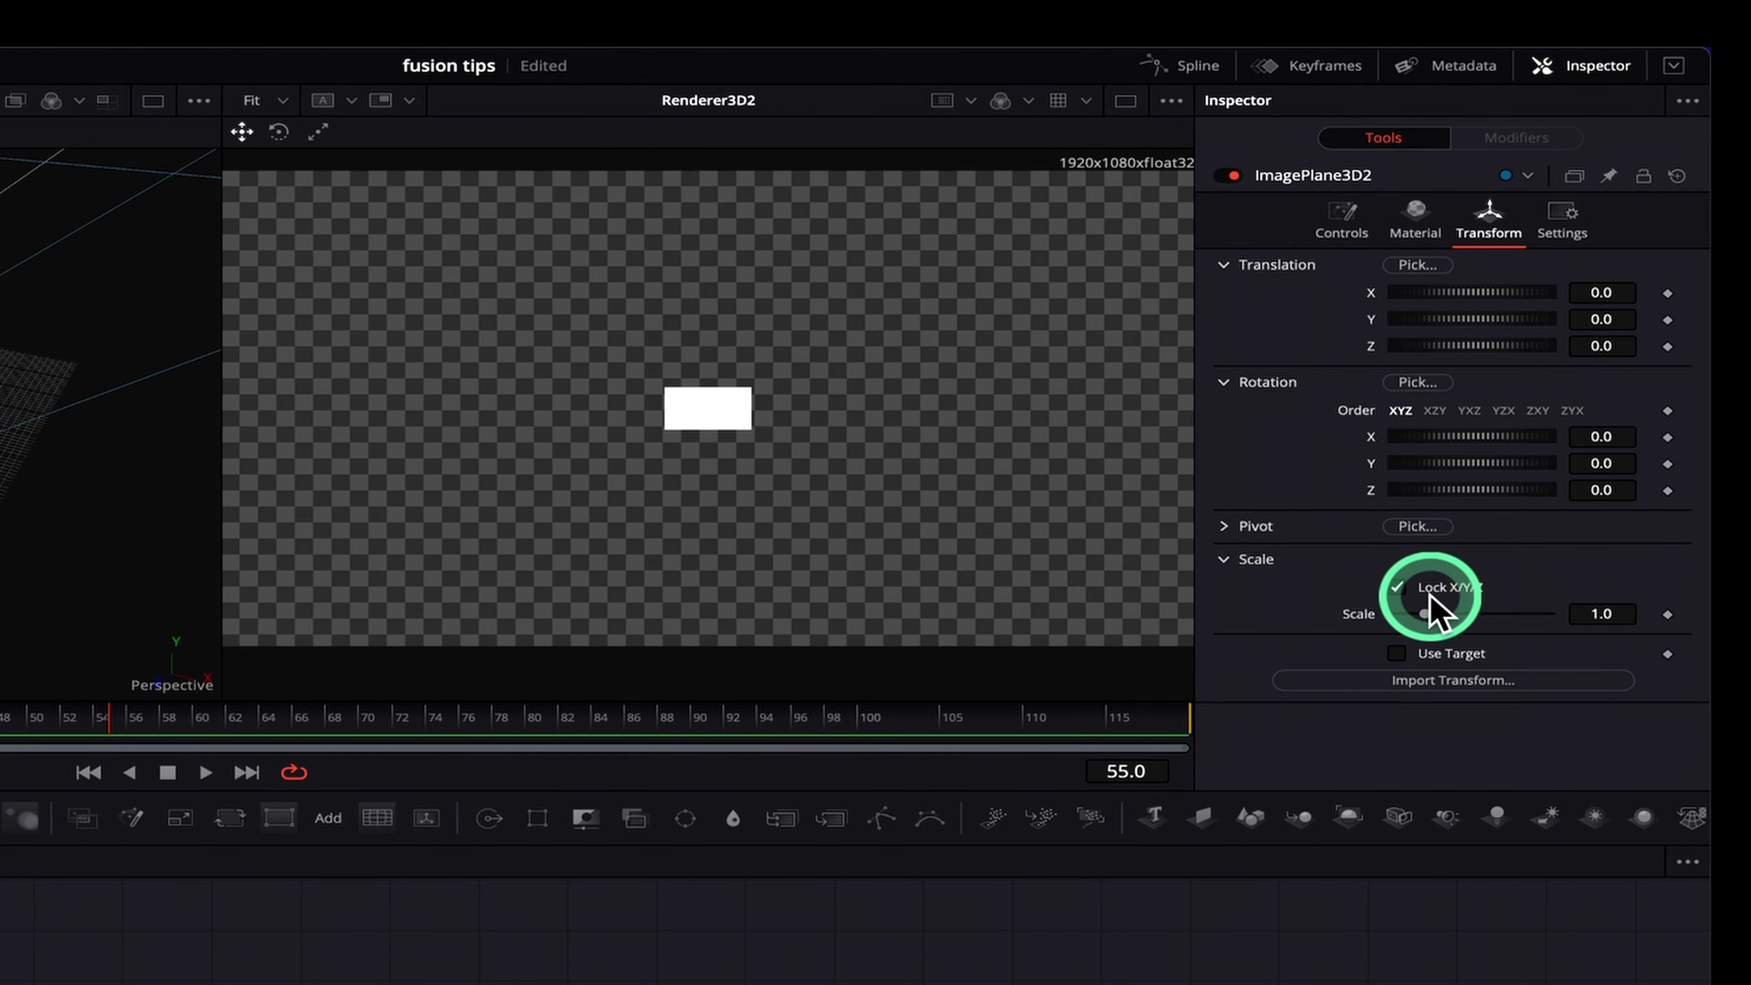
pyautogui.click(1397, 586)
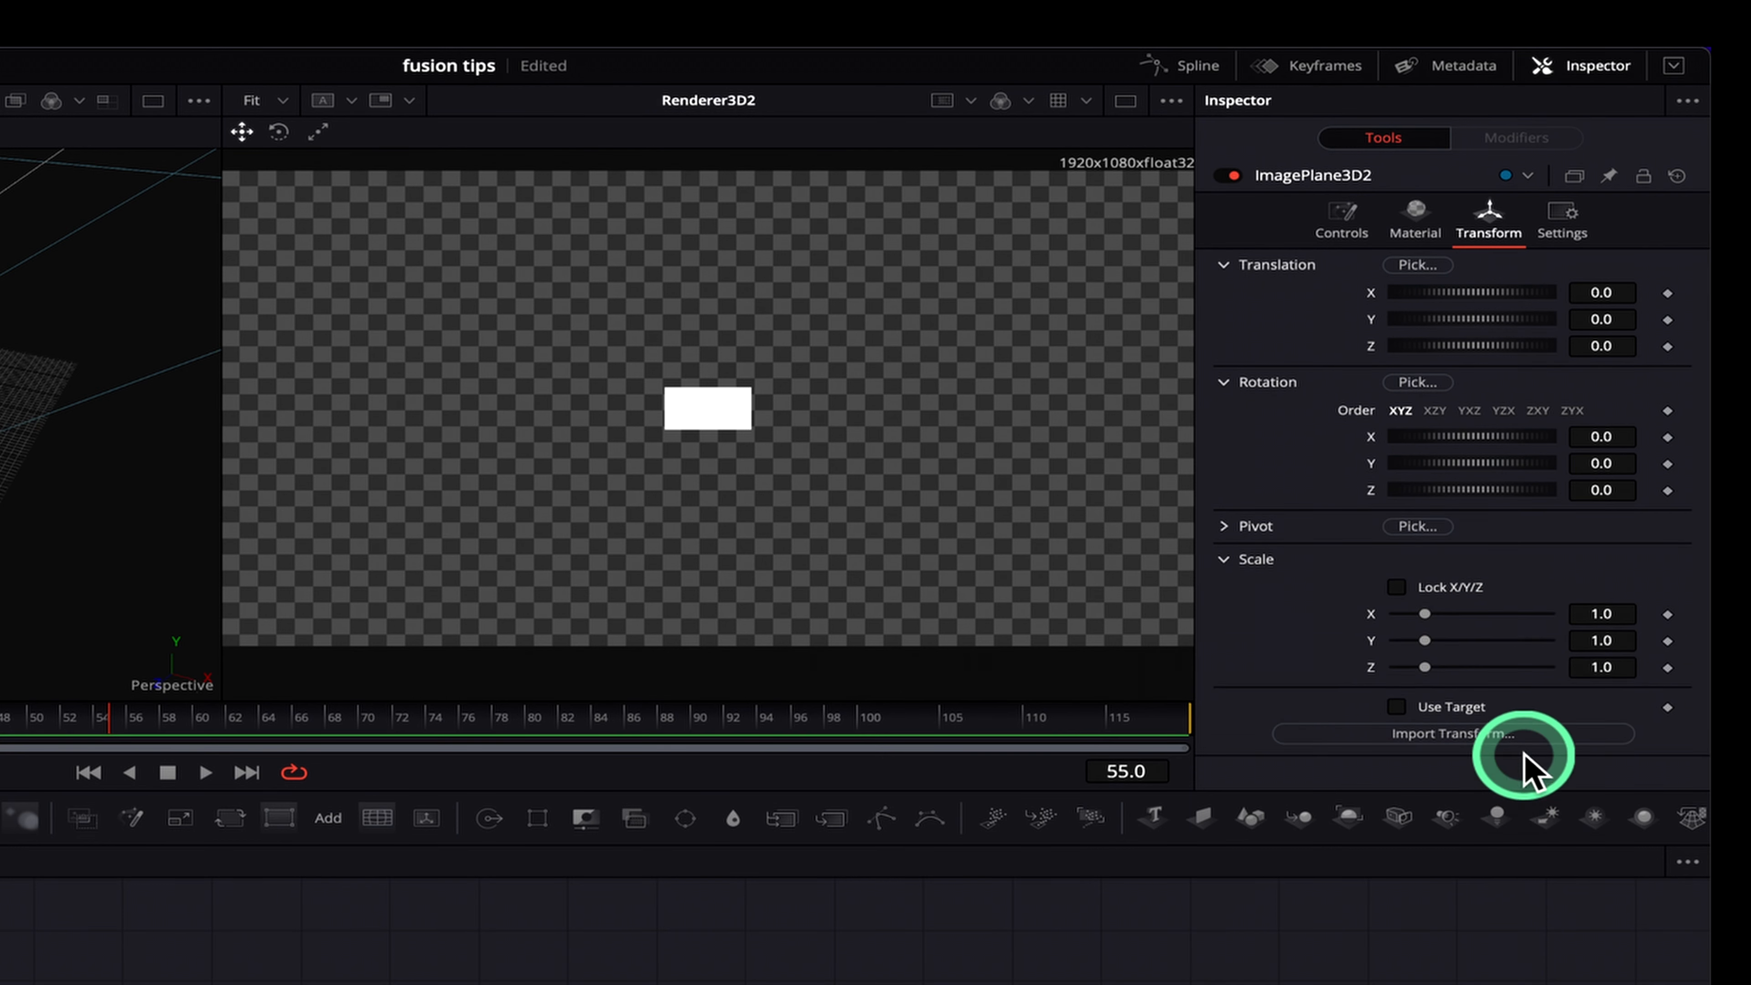
pyautogui.moveTo(1420, 610); pyautogui.dragTo(1418, 613)
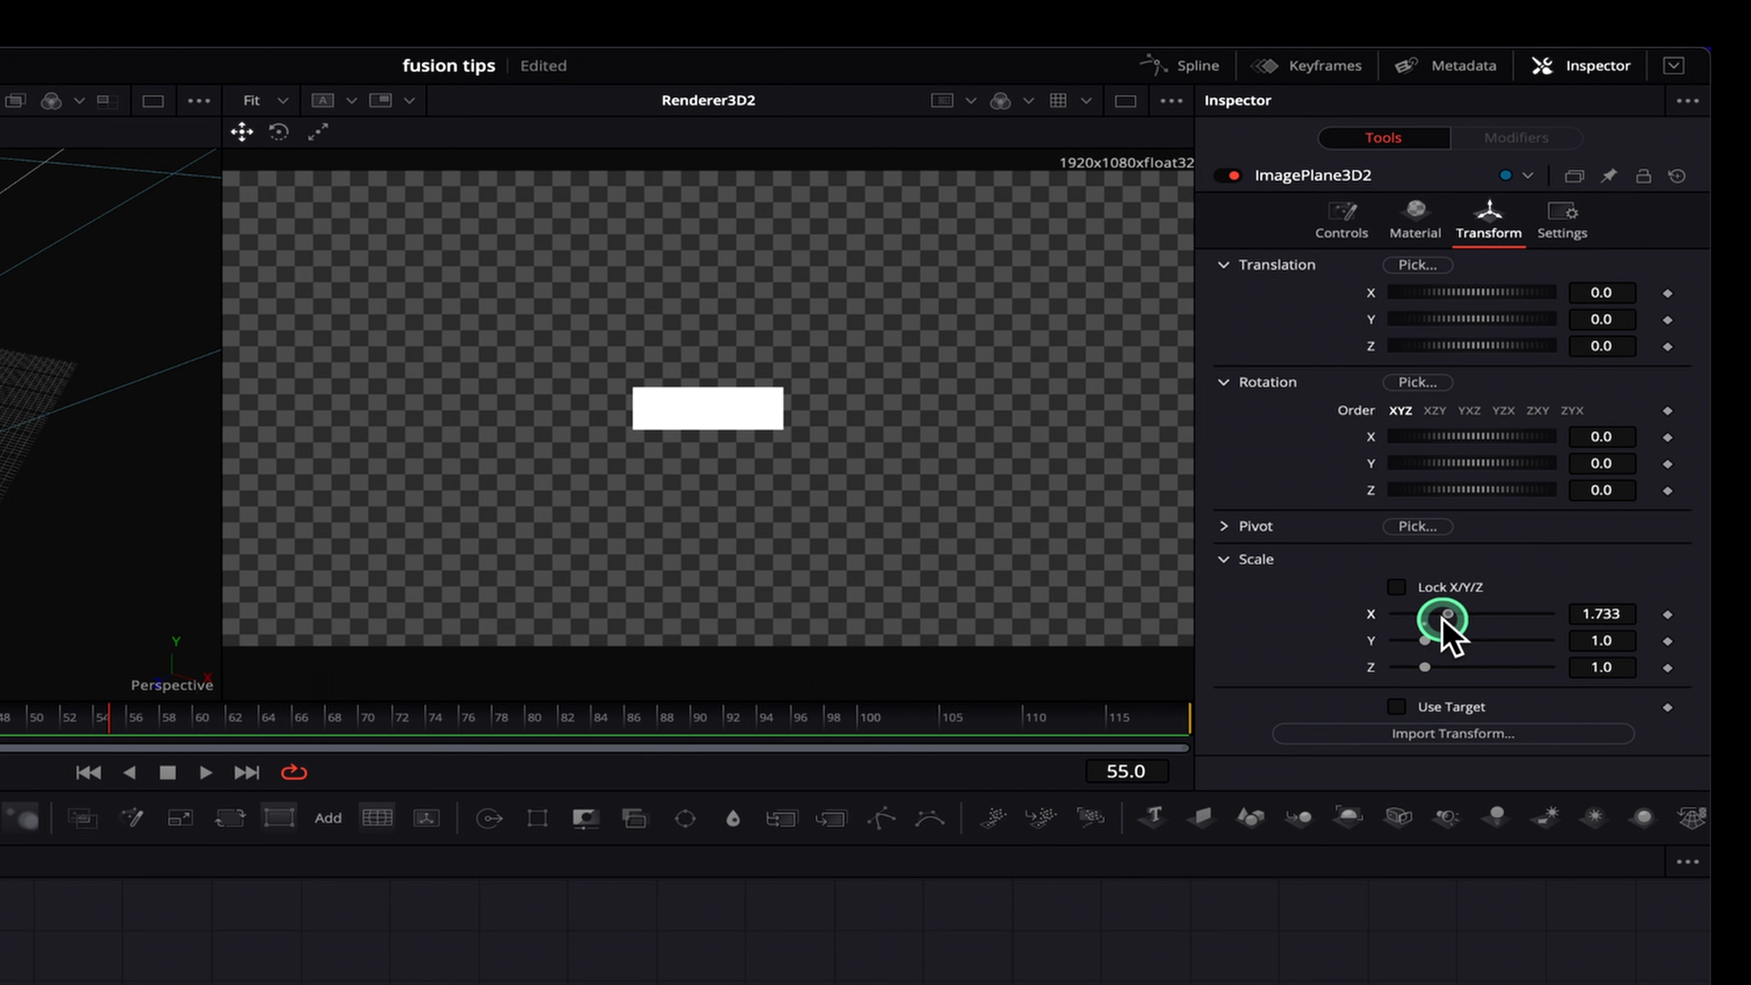
pyautogui.moveTo(1424, 640); pyautogui.dragTo(1420, 639)
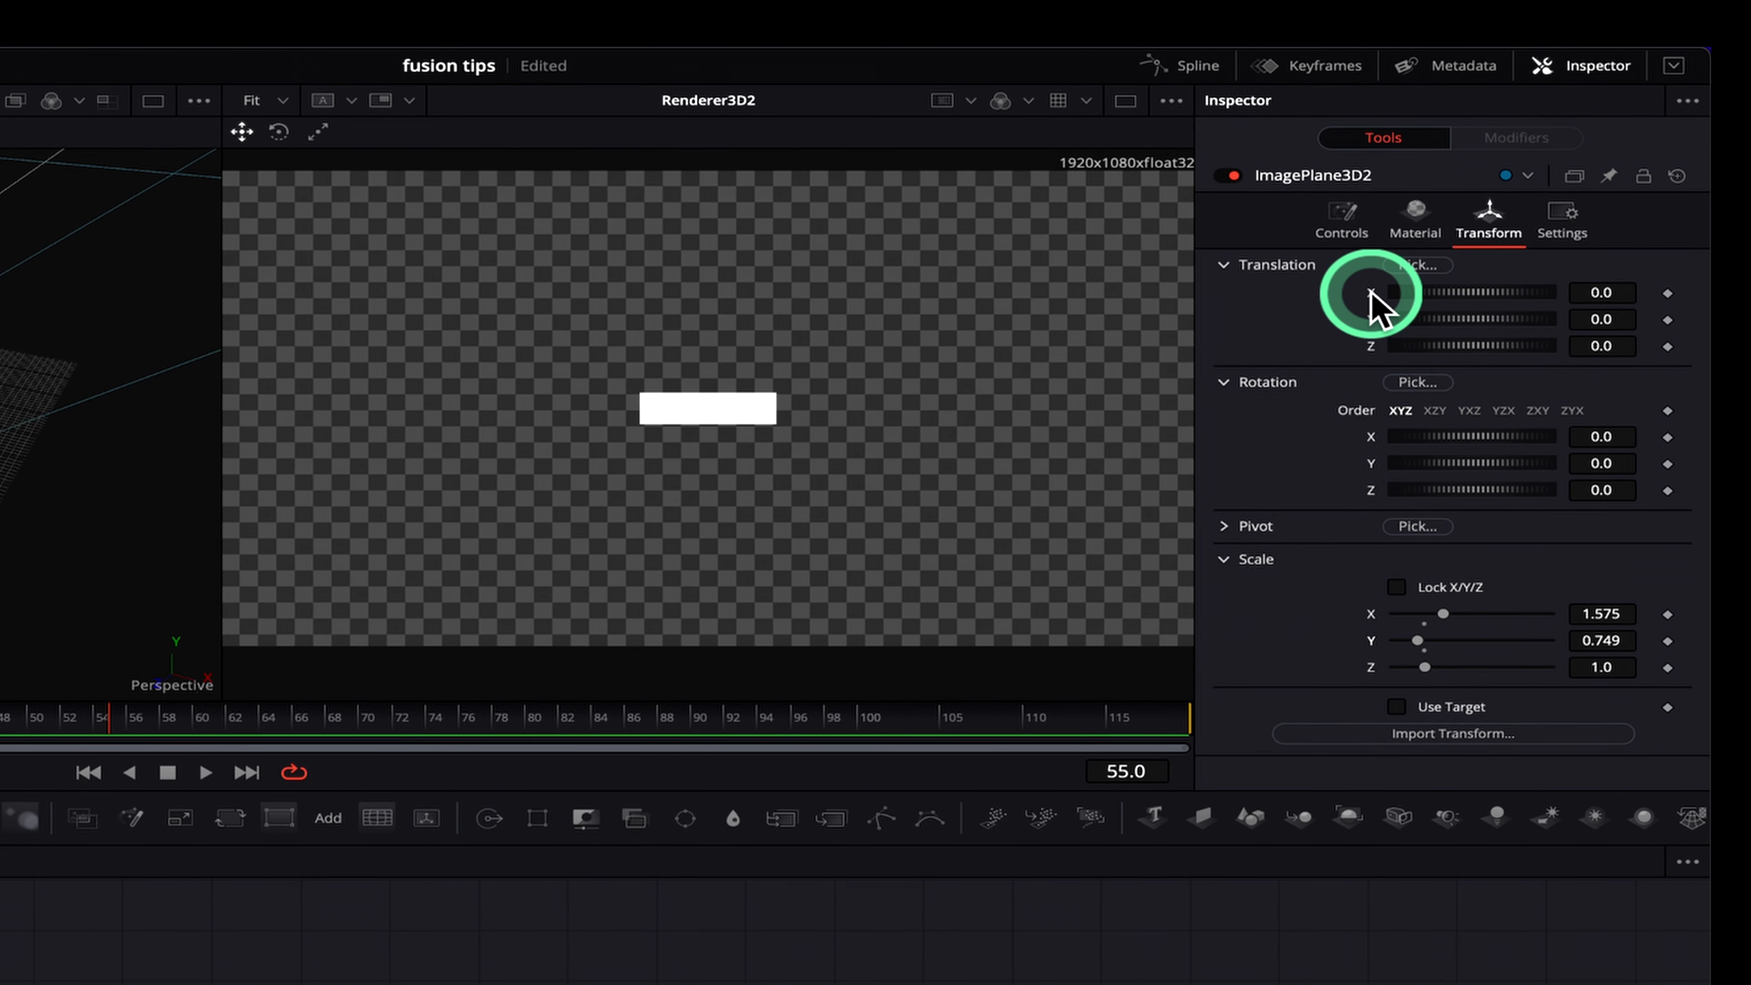
# Modify the image plane's X translation with a Shake modifier
pyautogui.rightClick(1372, 304)
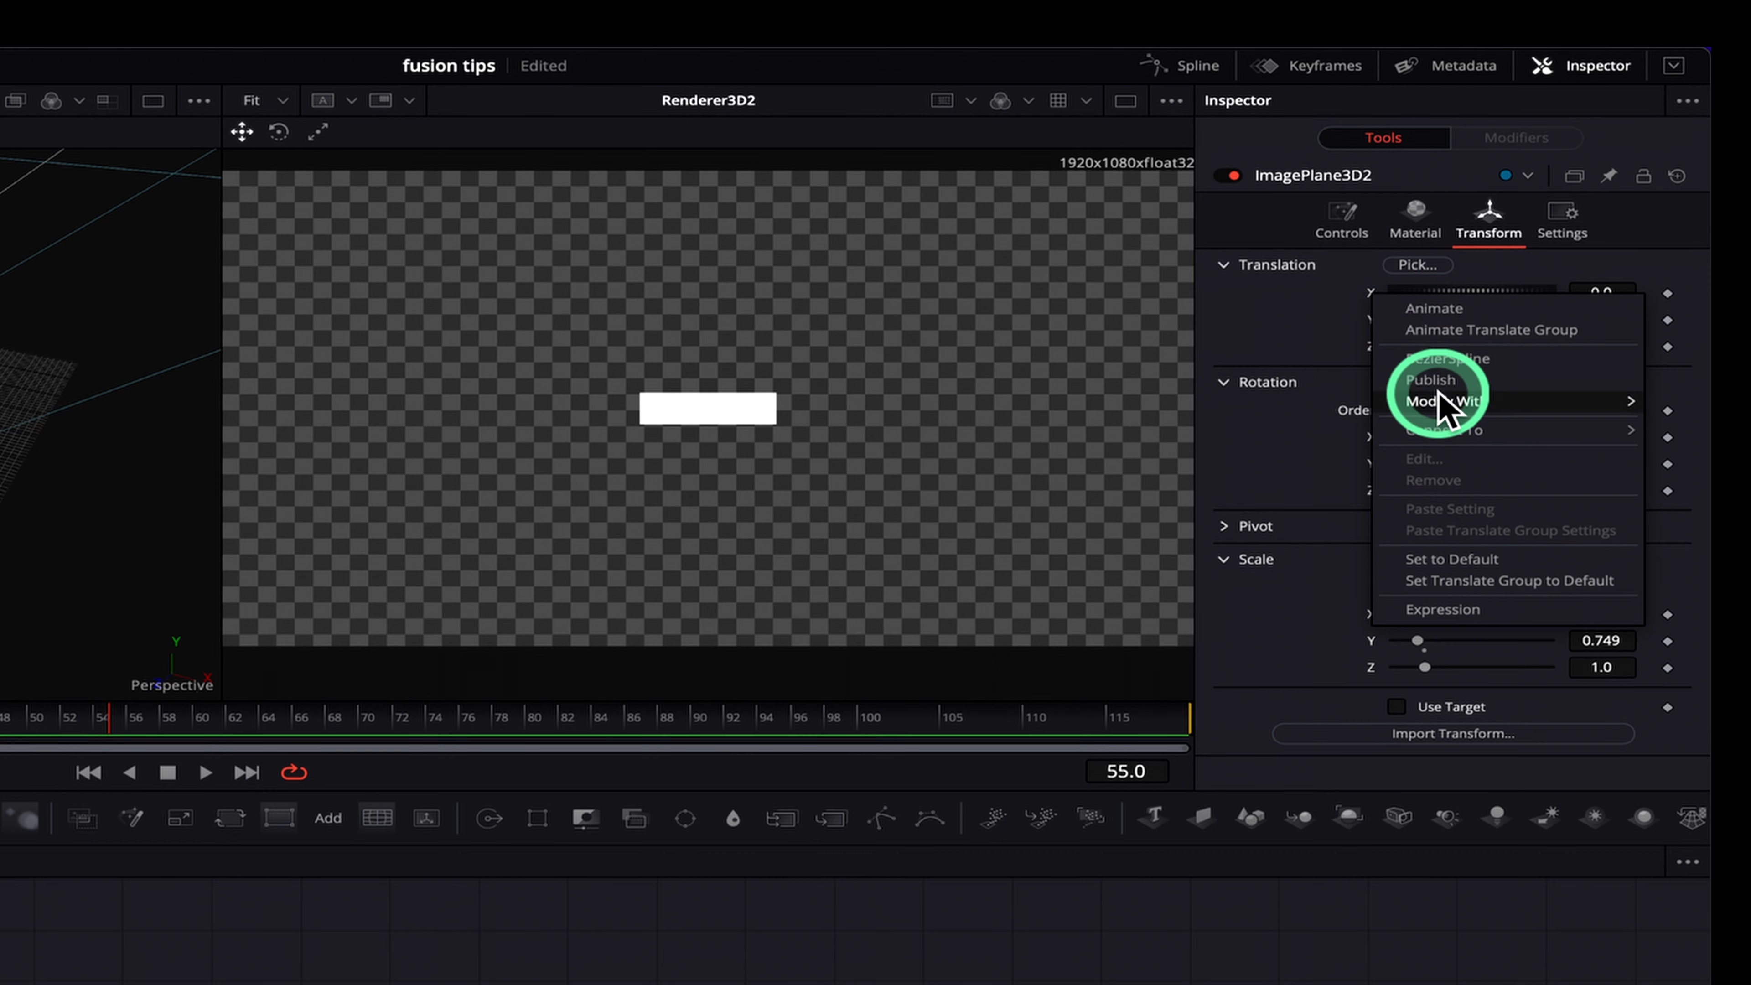
pyautogui.moveTo(1447, 406)
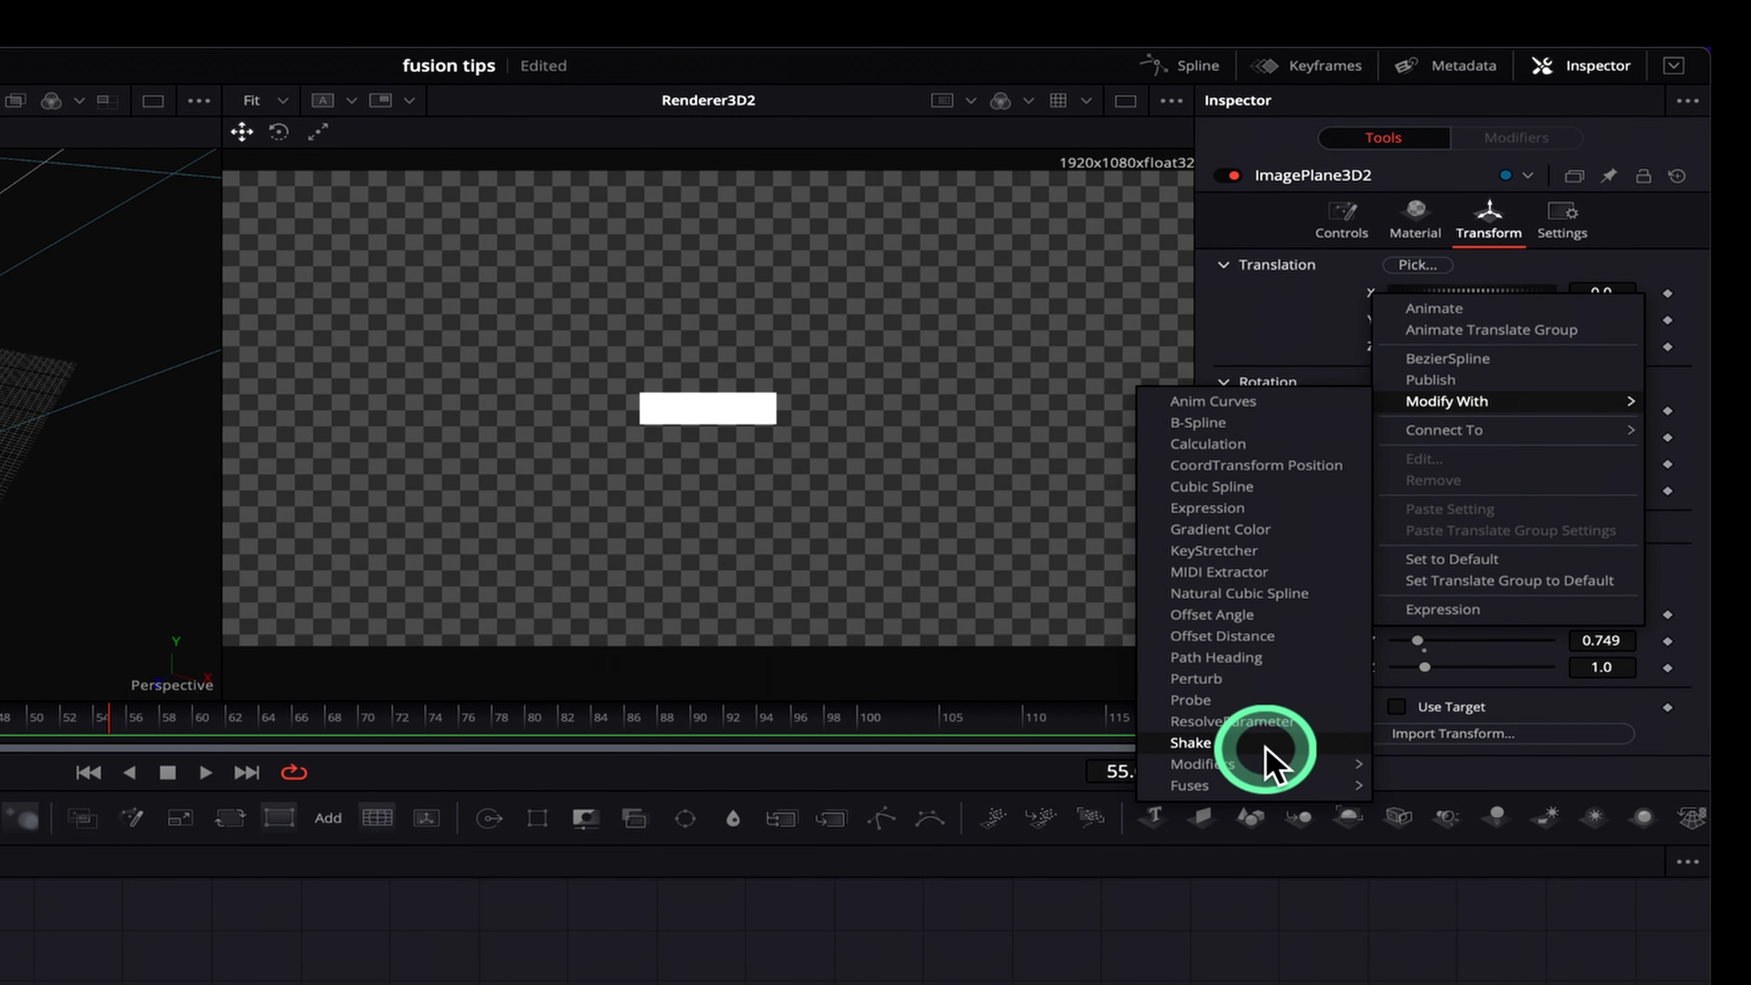
pyautogui.click(1214, 742)
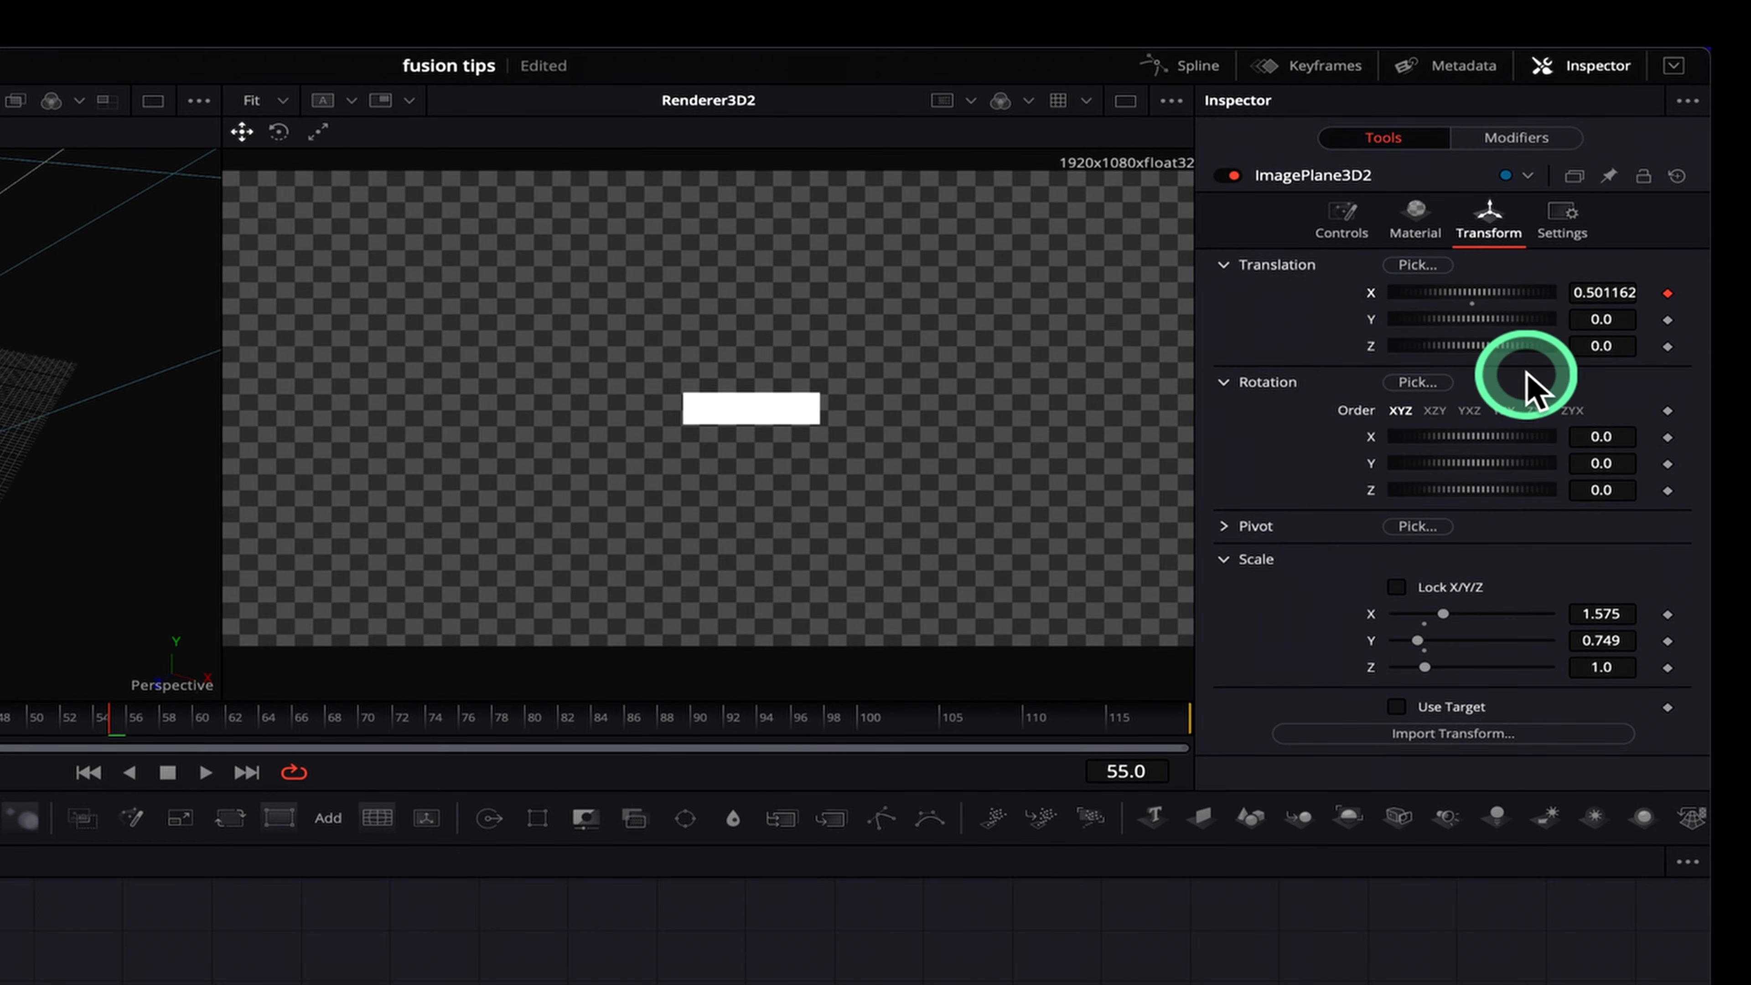
# Play the animation and set the X Offset shake's minimum to -6 and maximum to 6
pyautogui.click(1514, 140)
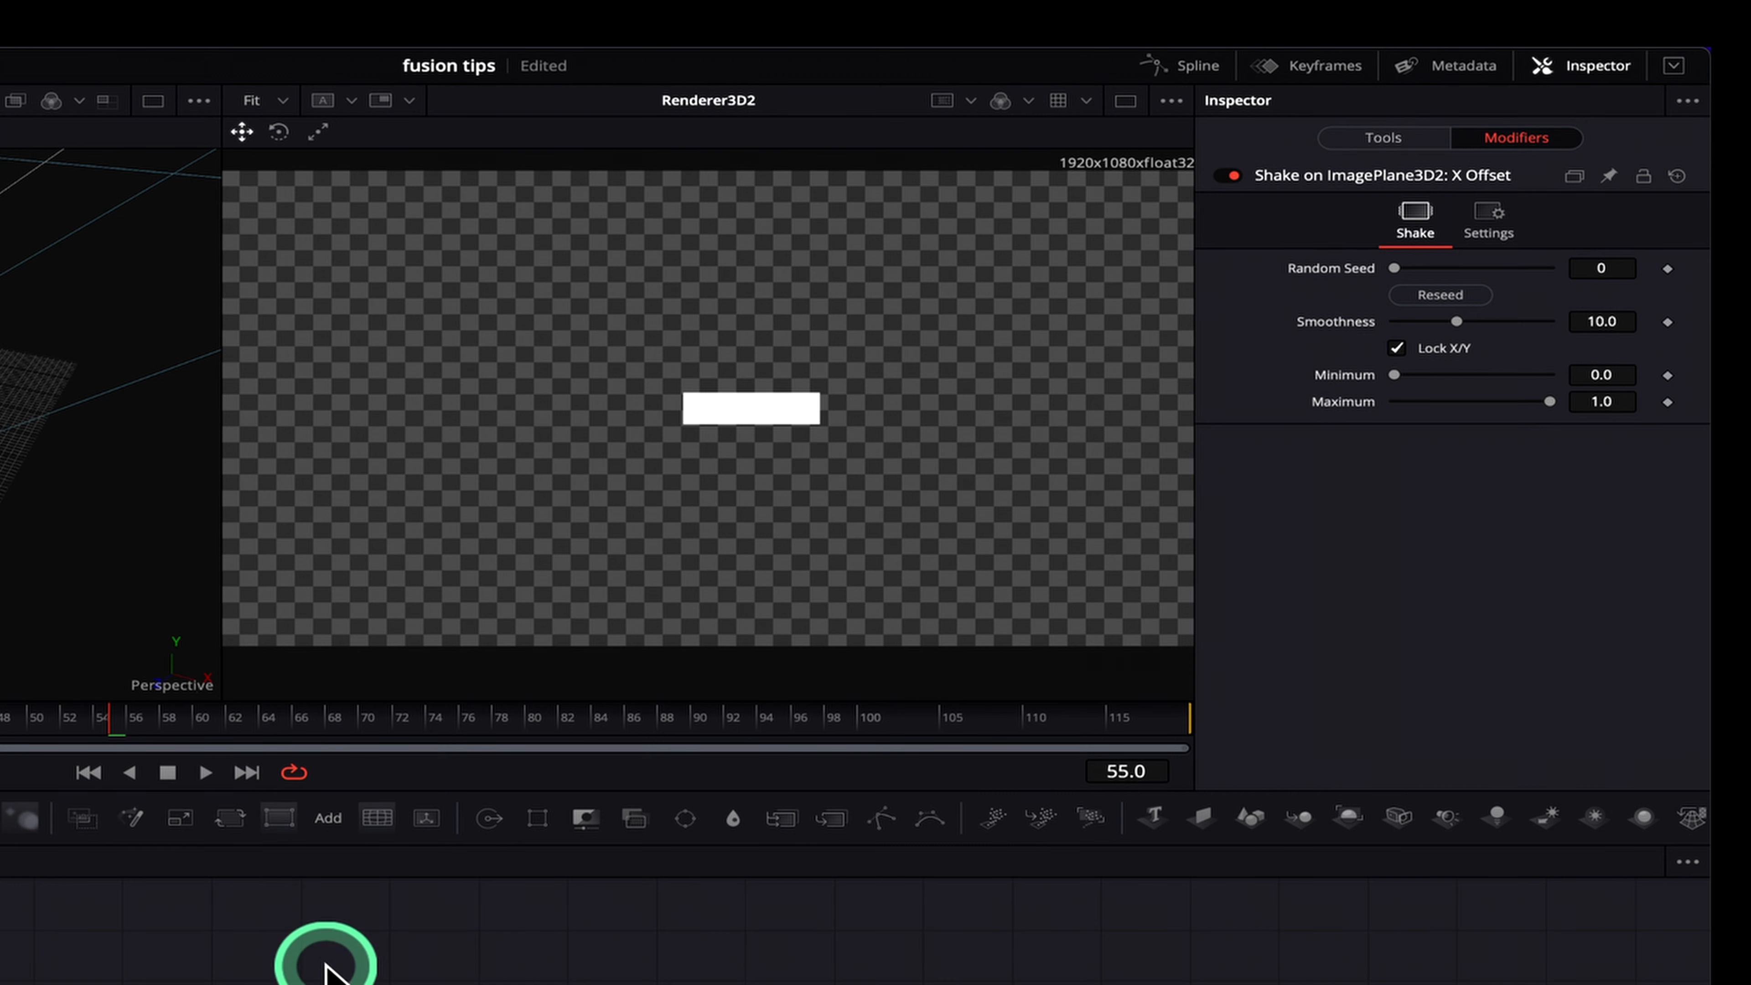
pyautogui.press('space')
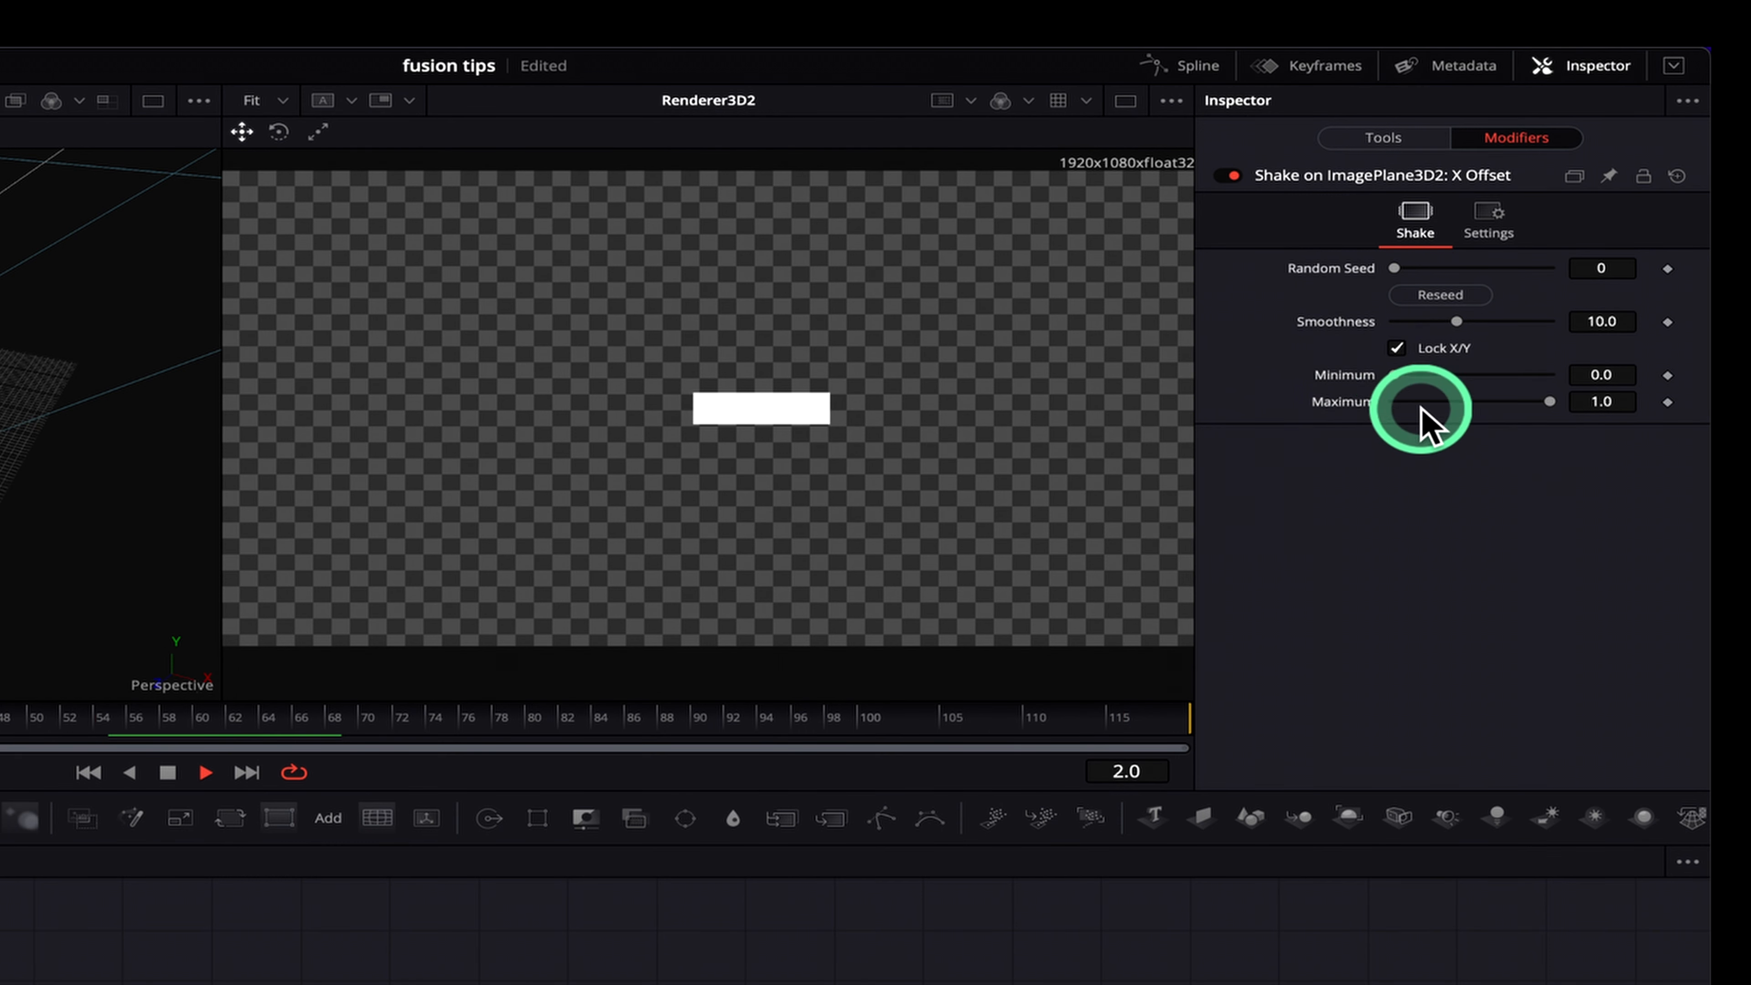
pyautogui.click(1611, 374)
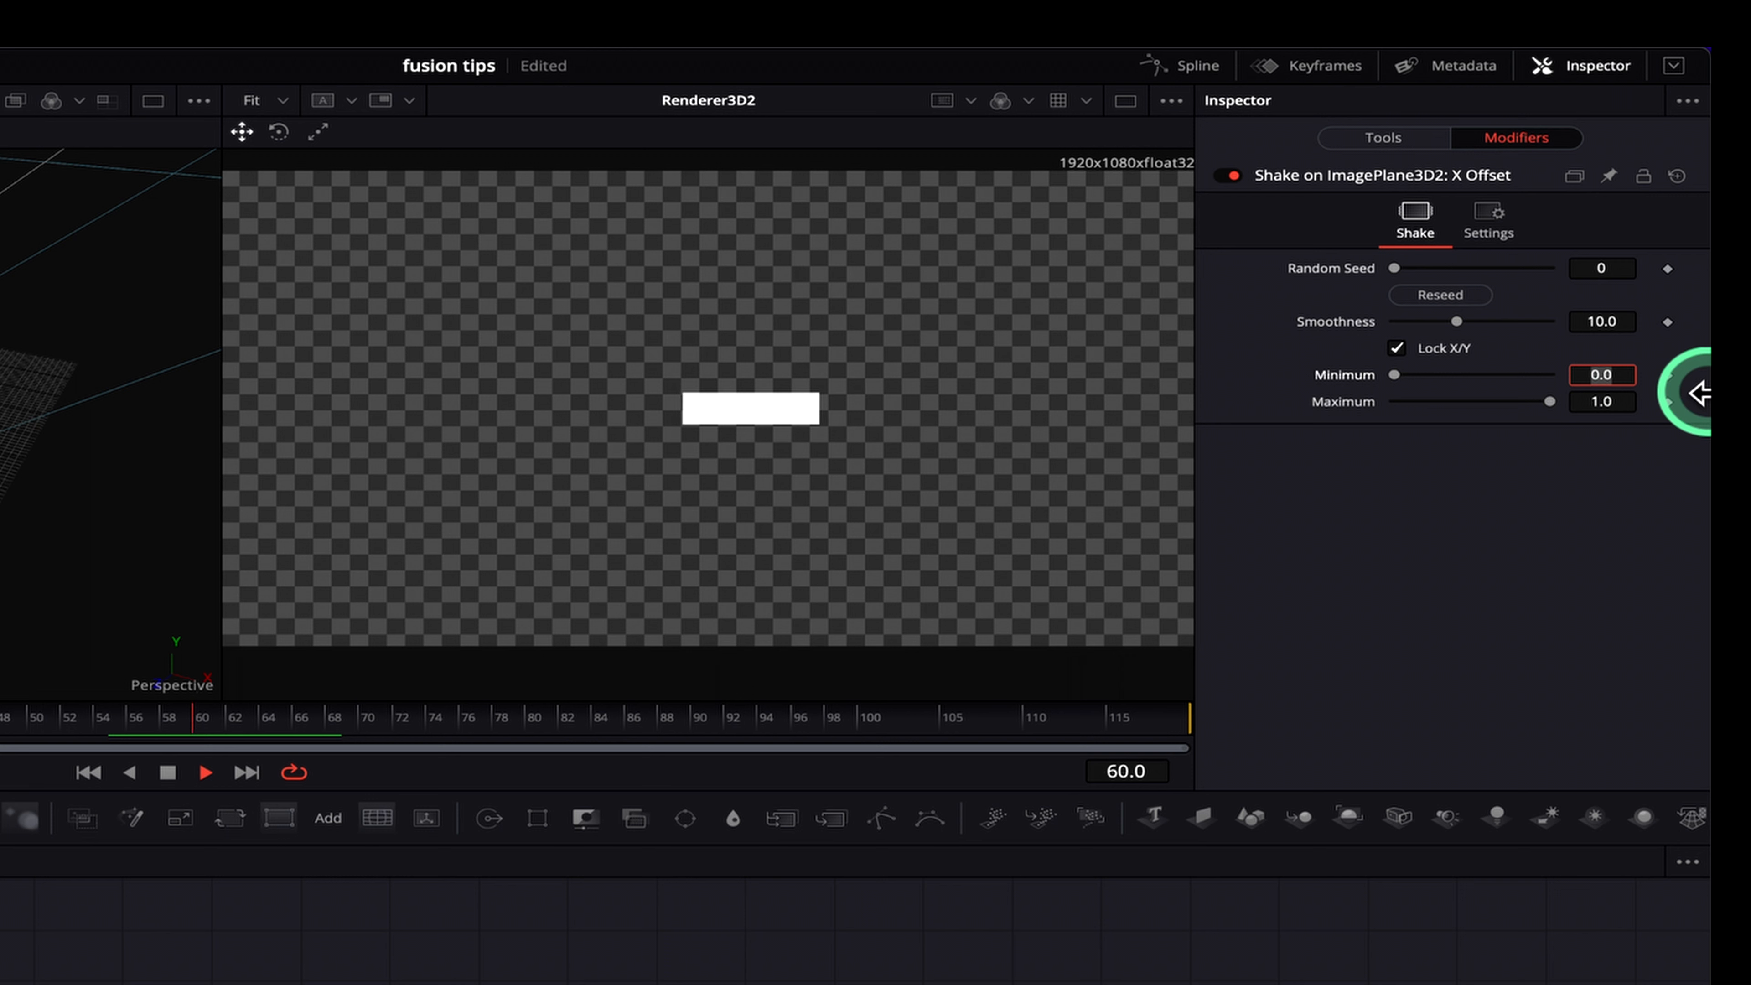
pyautogui.write('-6')
pyautogui.press('Tab')
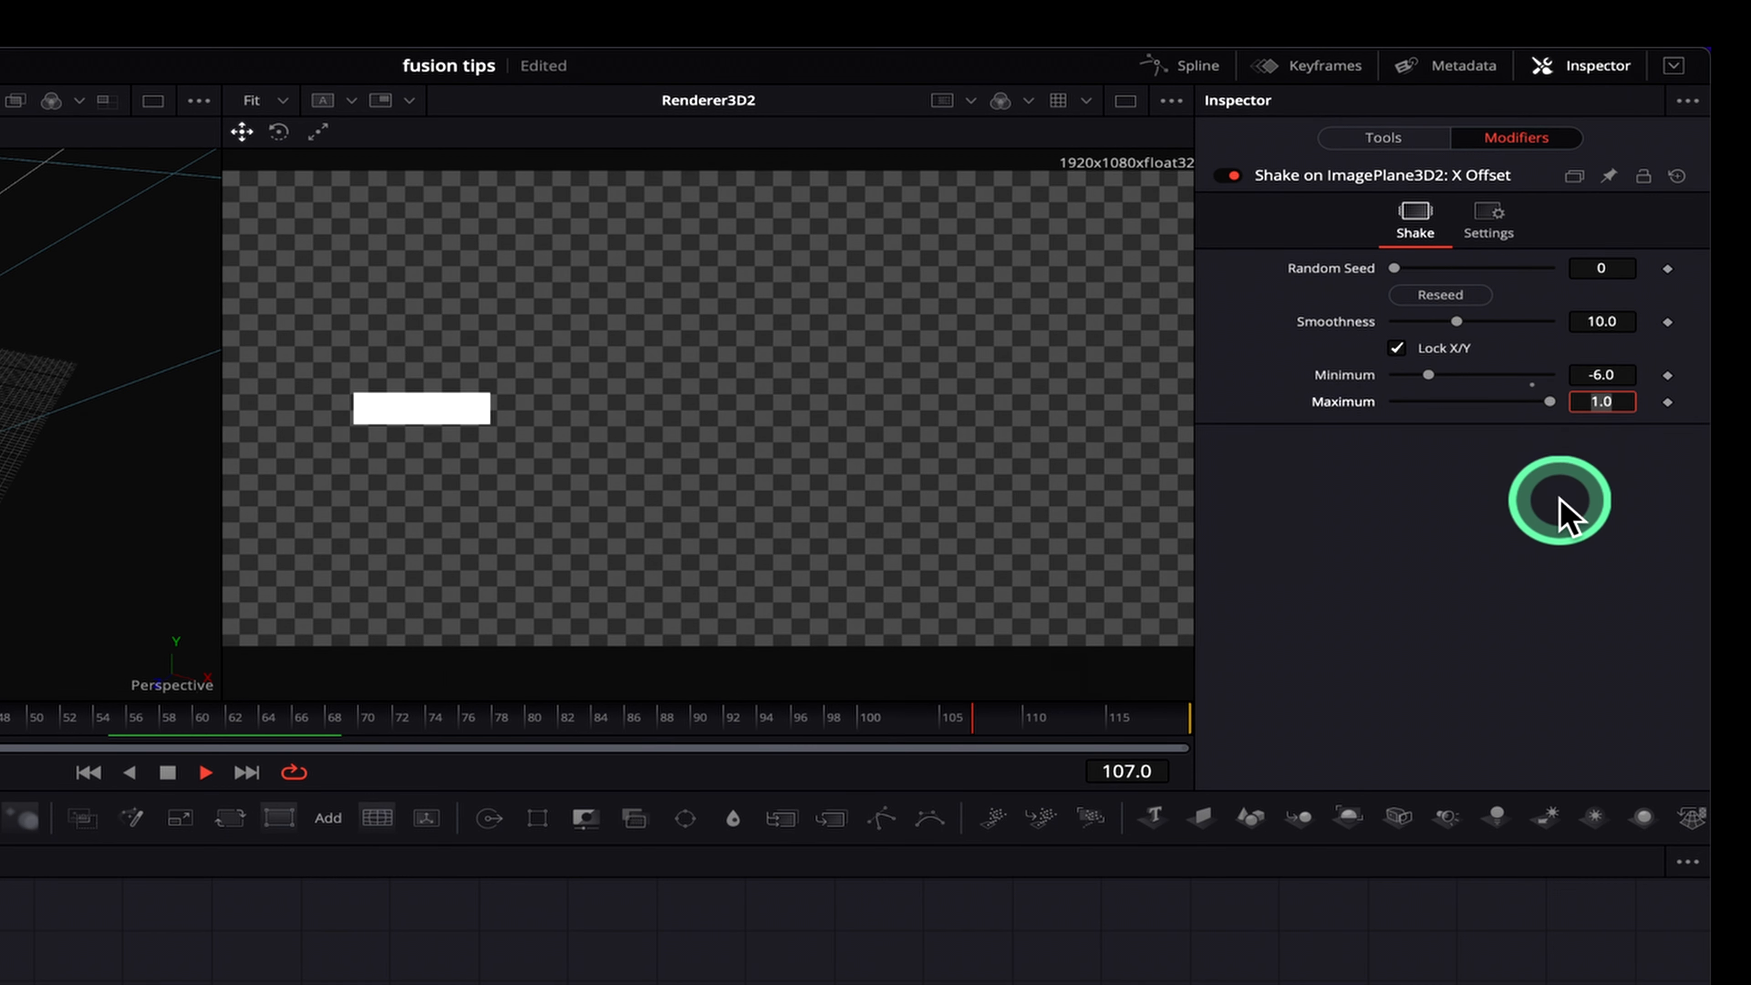
pyautogui.write('6')
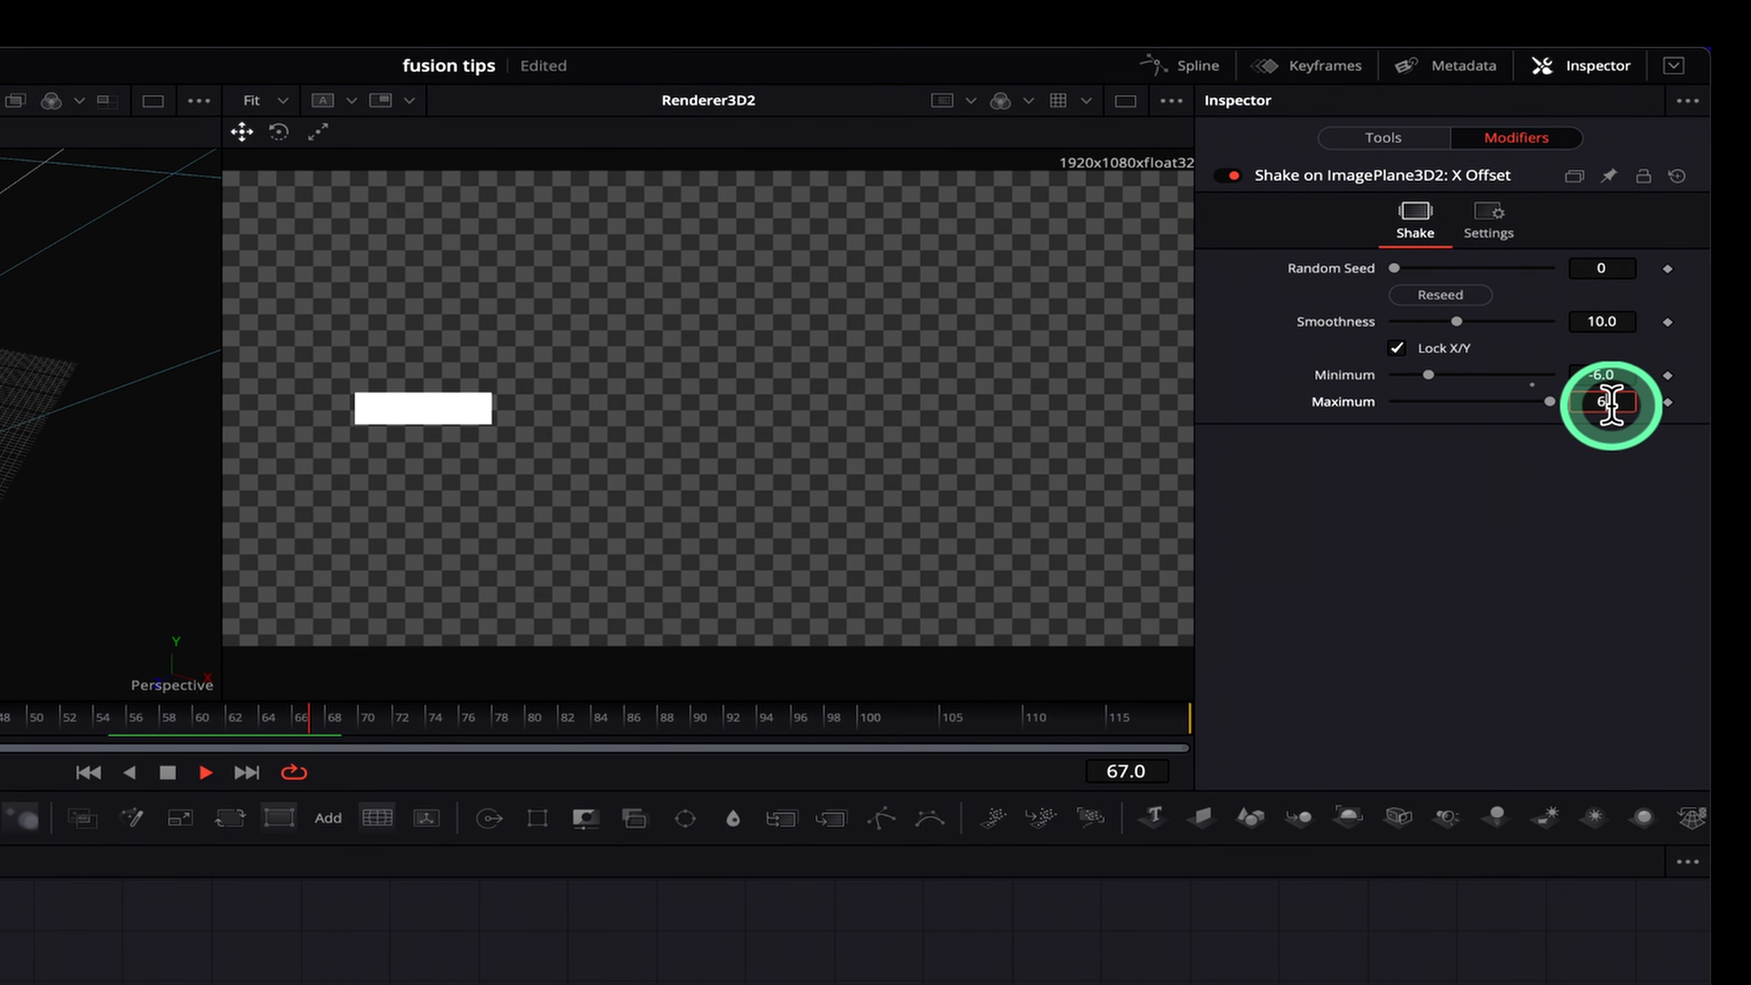
pyautogui.press('Tab')
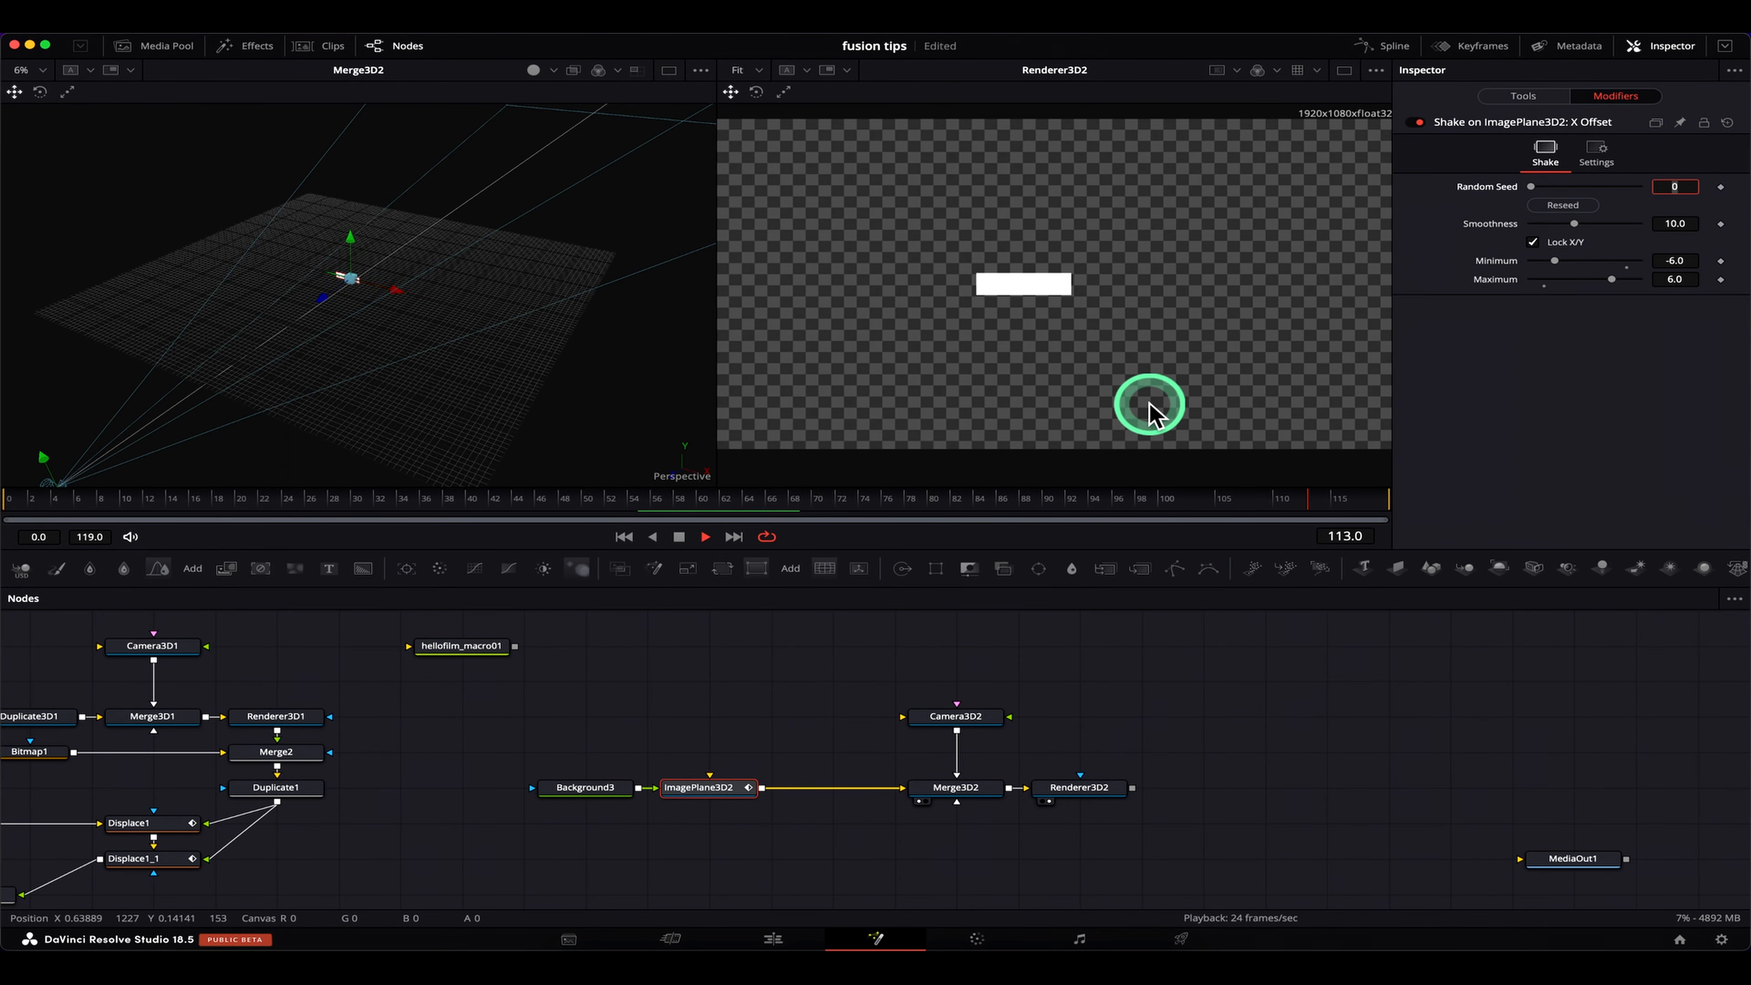
# Shrink ImagePlane3D2 by lowering its scale to about 1.379 in X and 0.591 in Y
pyautogui.click(582, 790)
pyautogui.click(720, 795)
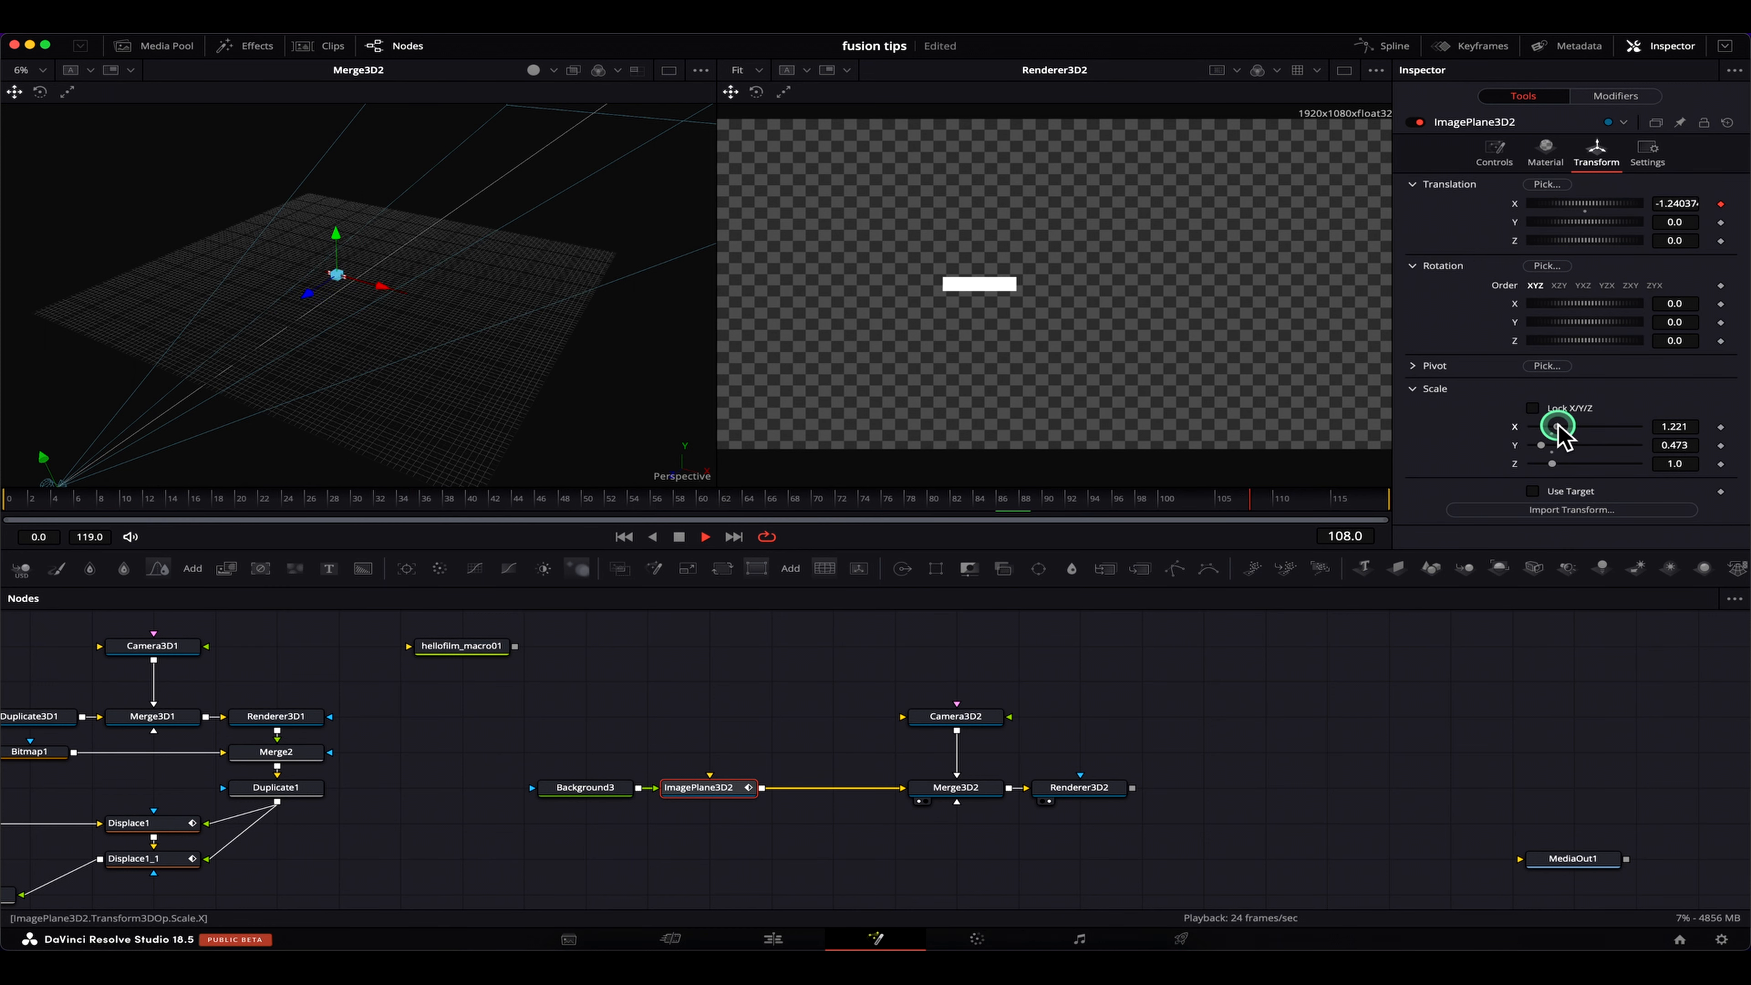
pyautogui.moveTo(1558, 426); pyautogui.dragTo(1554, 427)
pyautogui.moveTo(1541, 445); pyautogui.dragTo(1537, 445)
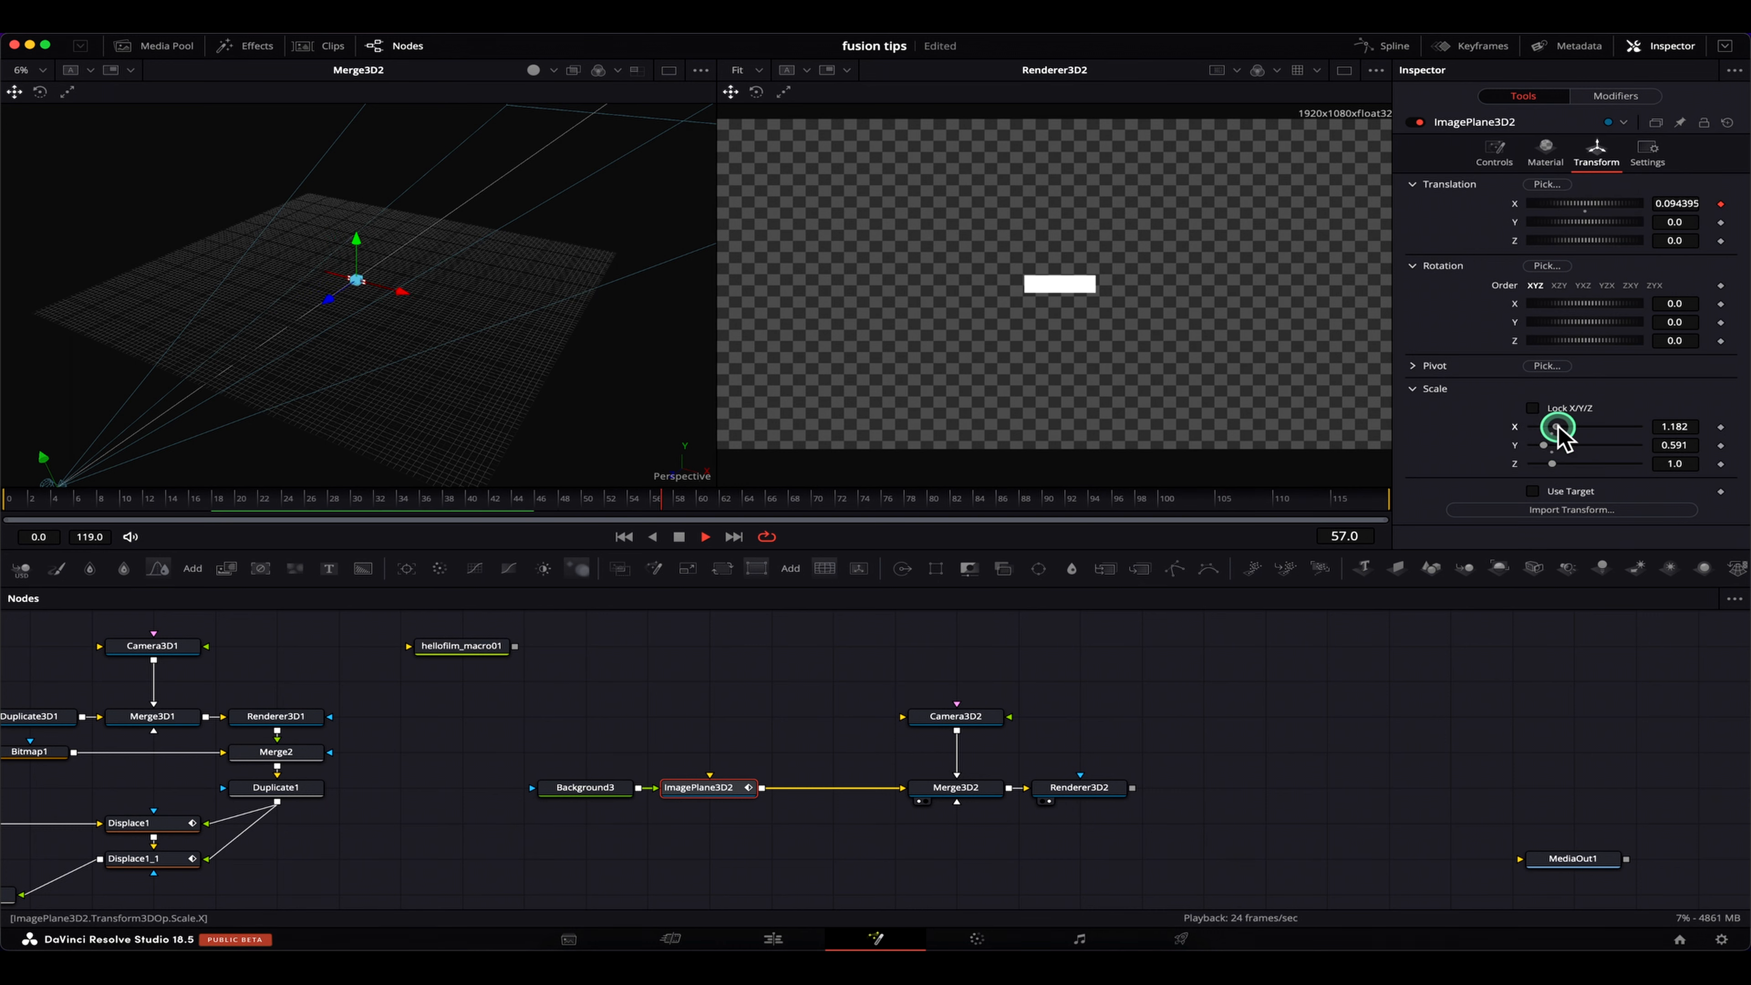
# Lower the X Offset shake's smoothness and modify the image plane's Y translation with a Shake modifier
pyautogui.click(1631, 93)
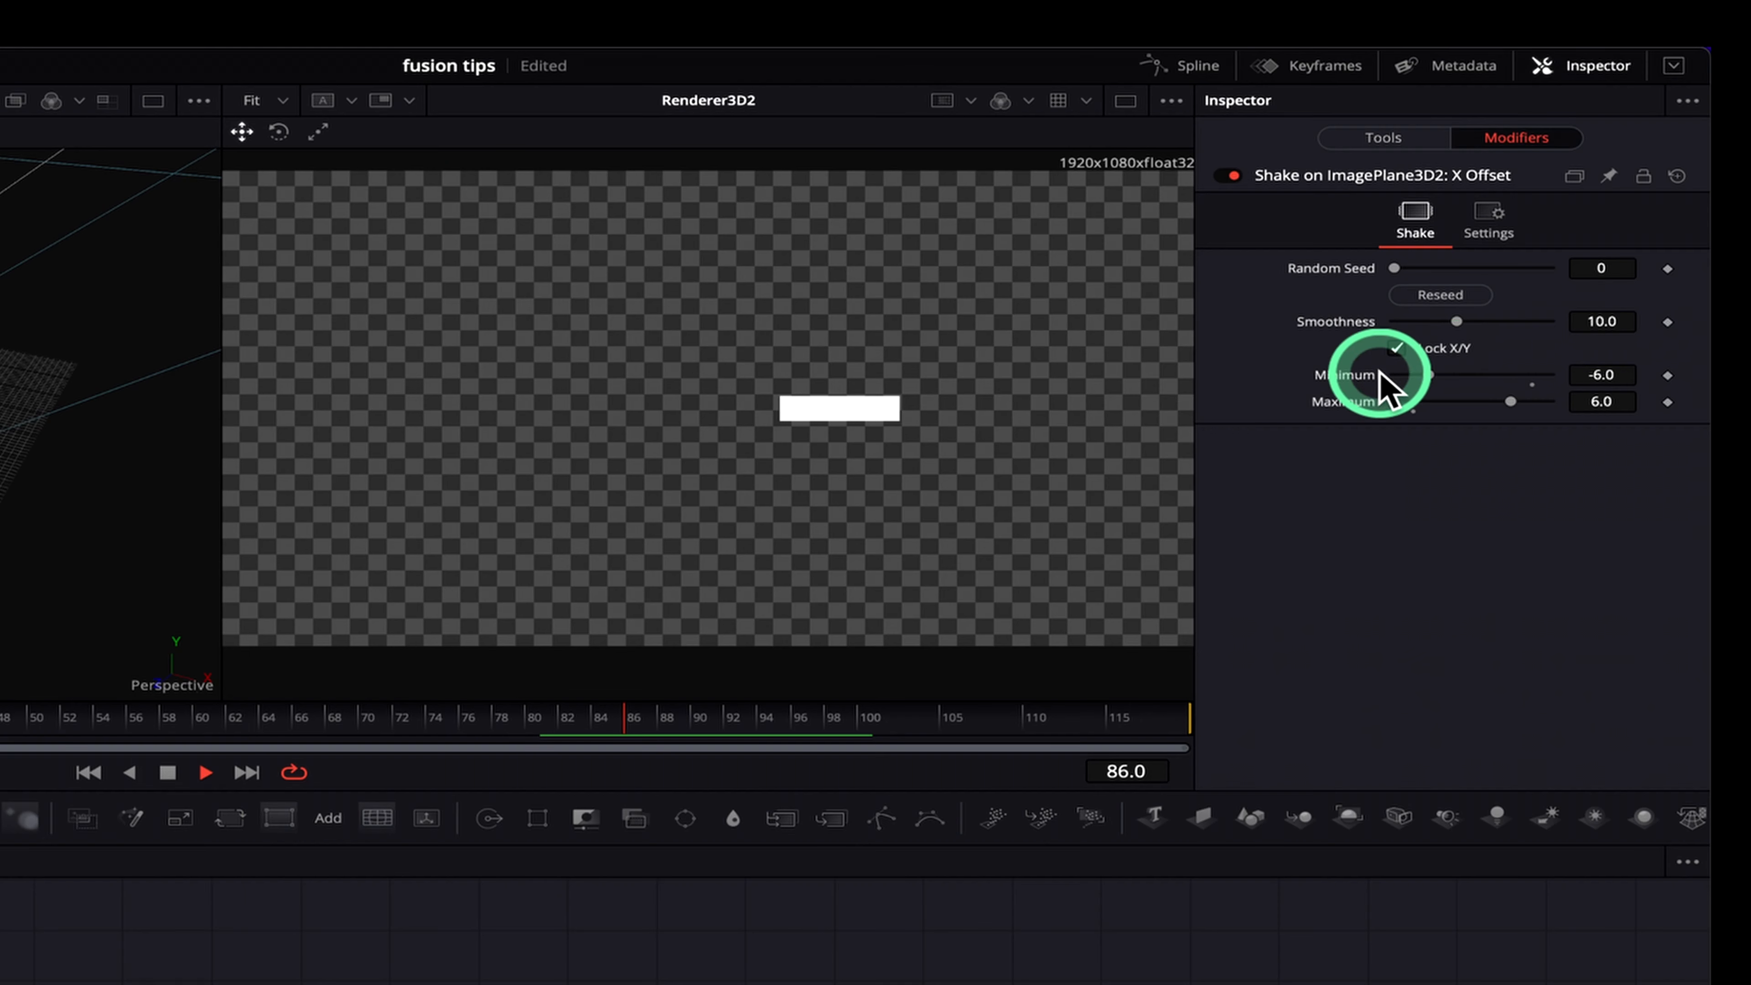
pyautogui.moveTo(1460, 323); pyautogui.dragTo(1403, 323)
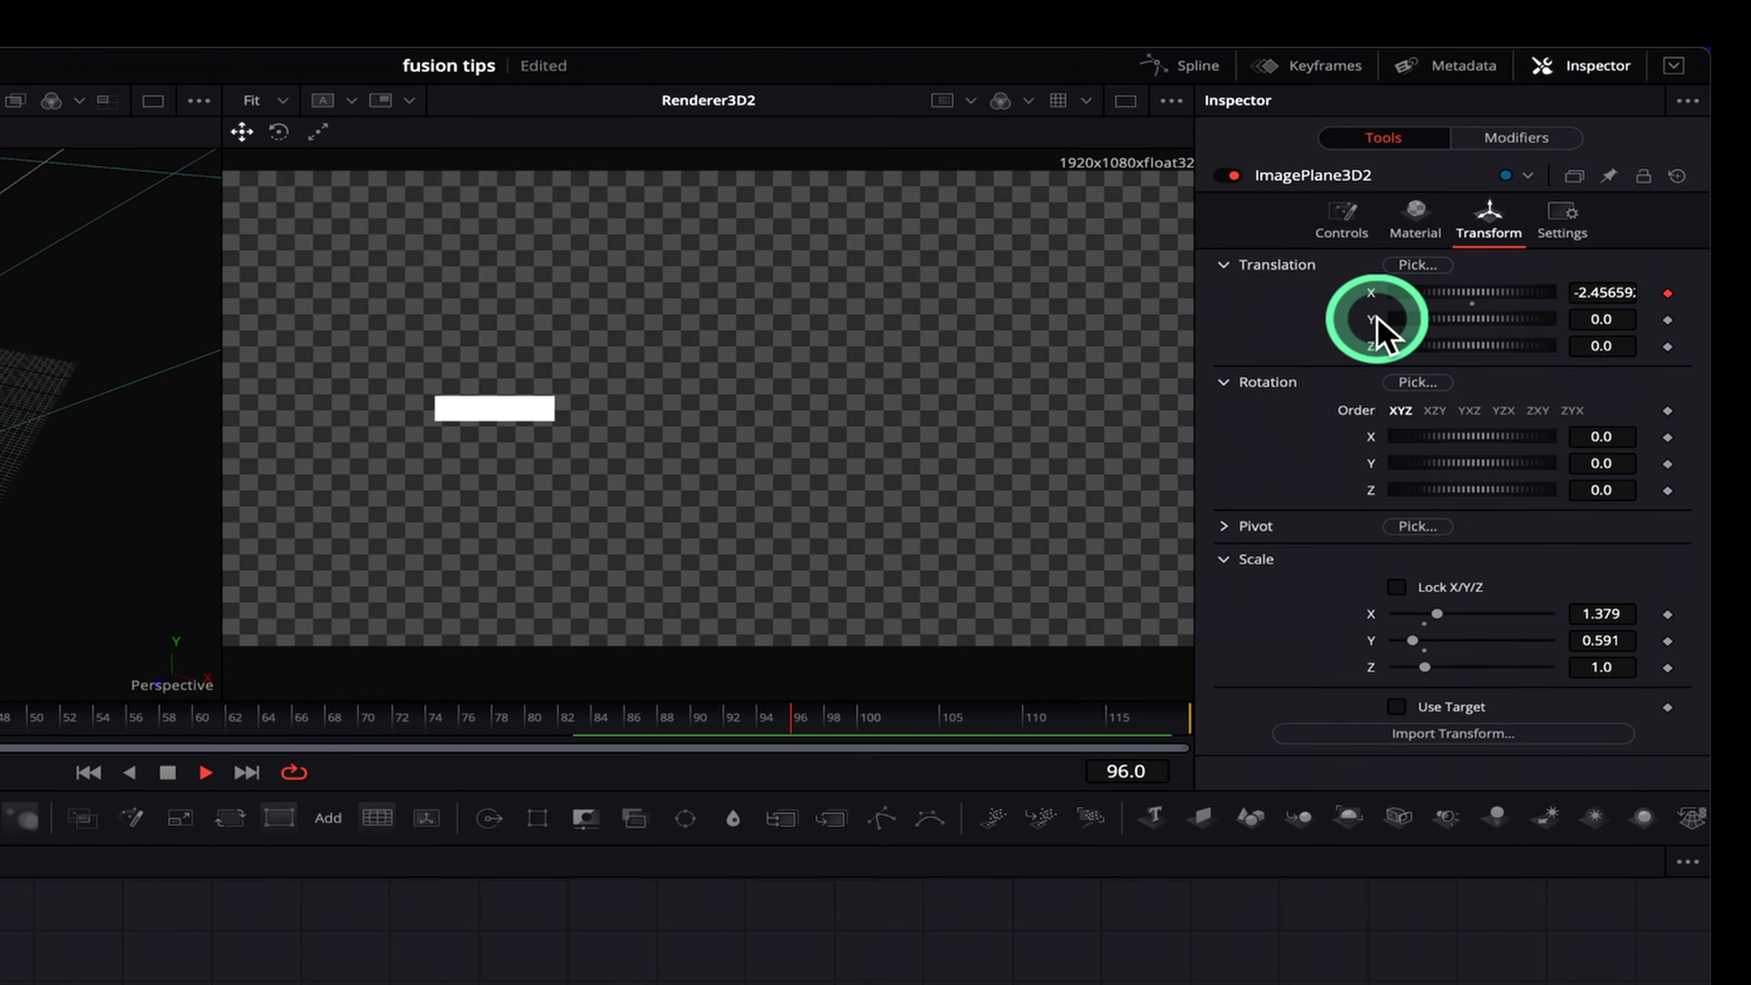
pyautogui.rightClick(1377, 318)
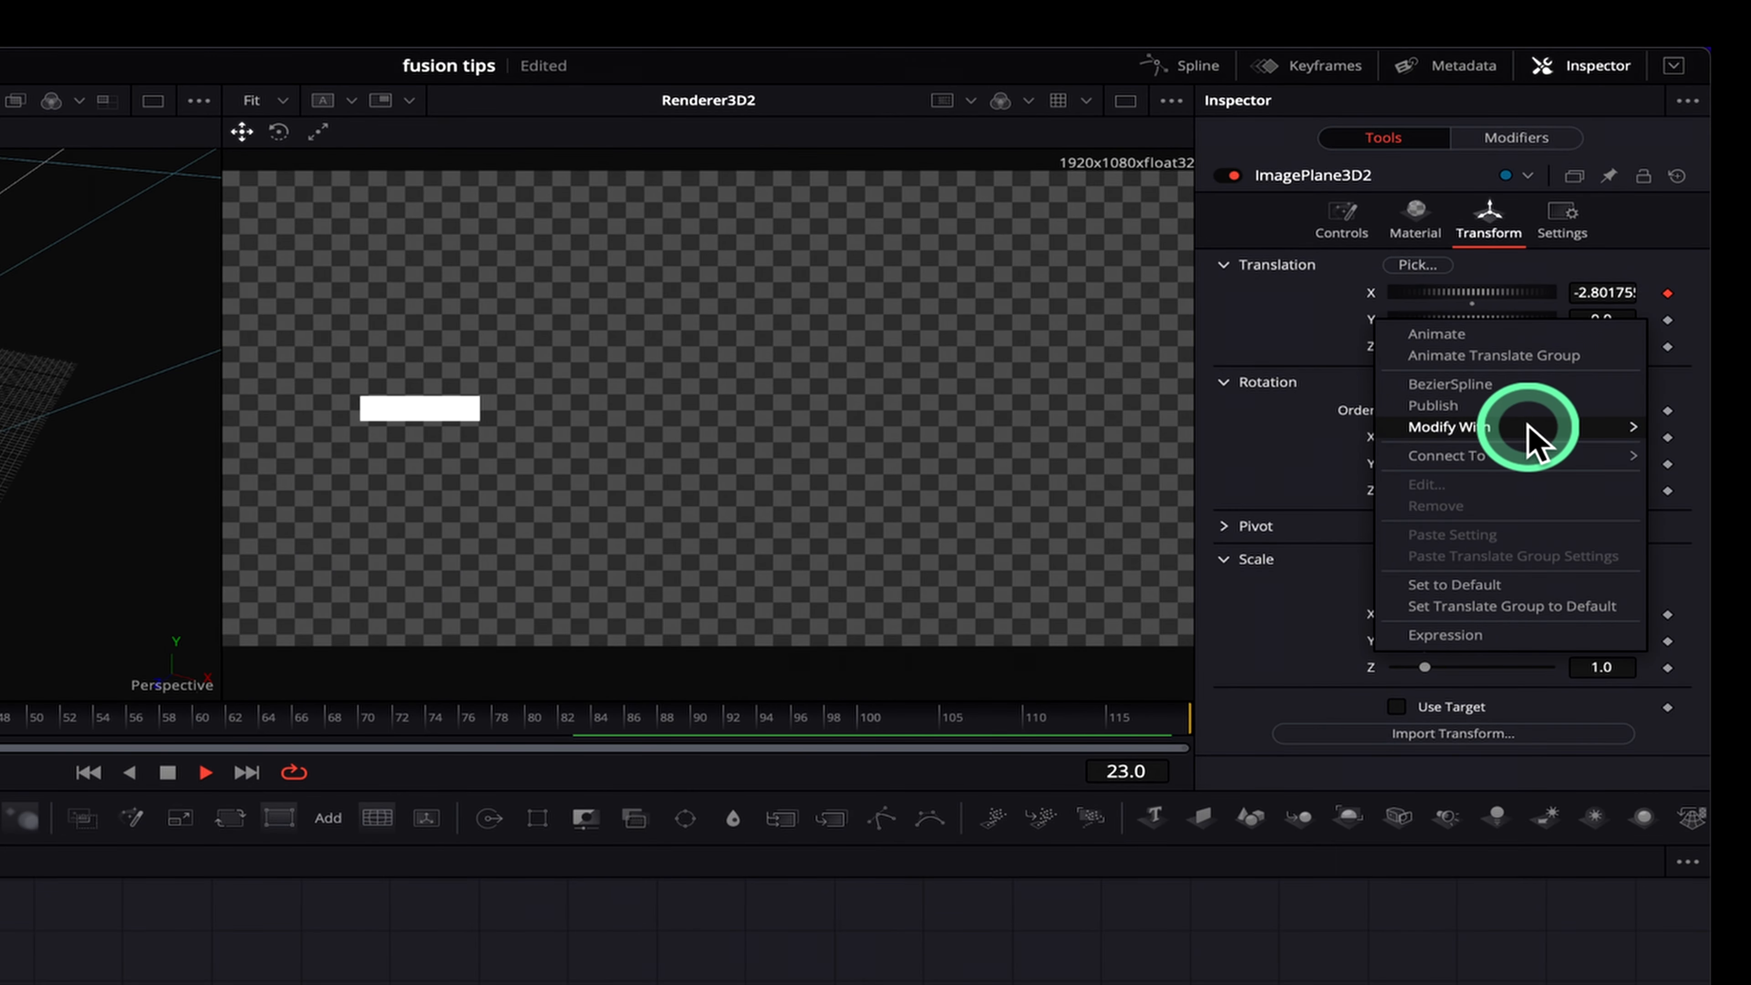
pyautogui.moveTo(1528, 427)
pyautogui.click(1254, 790)
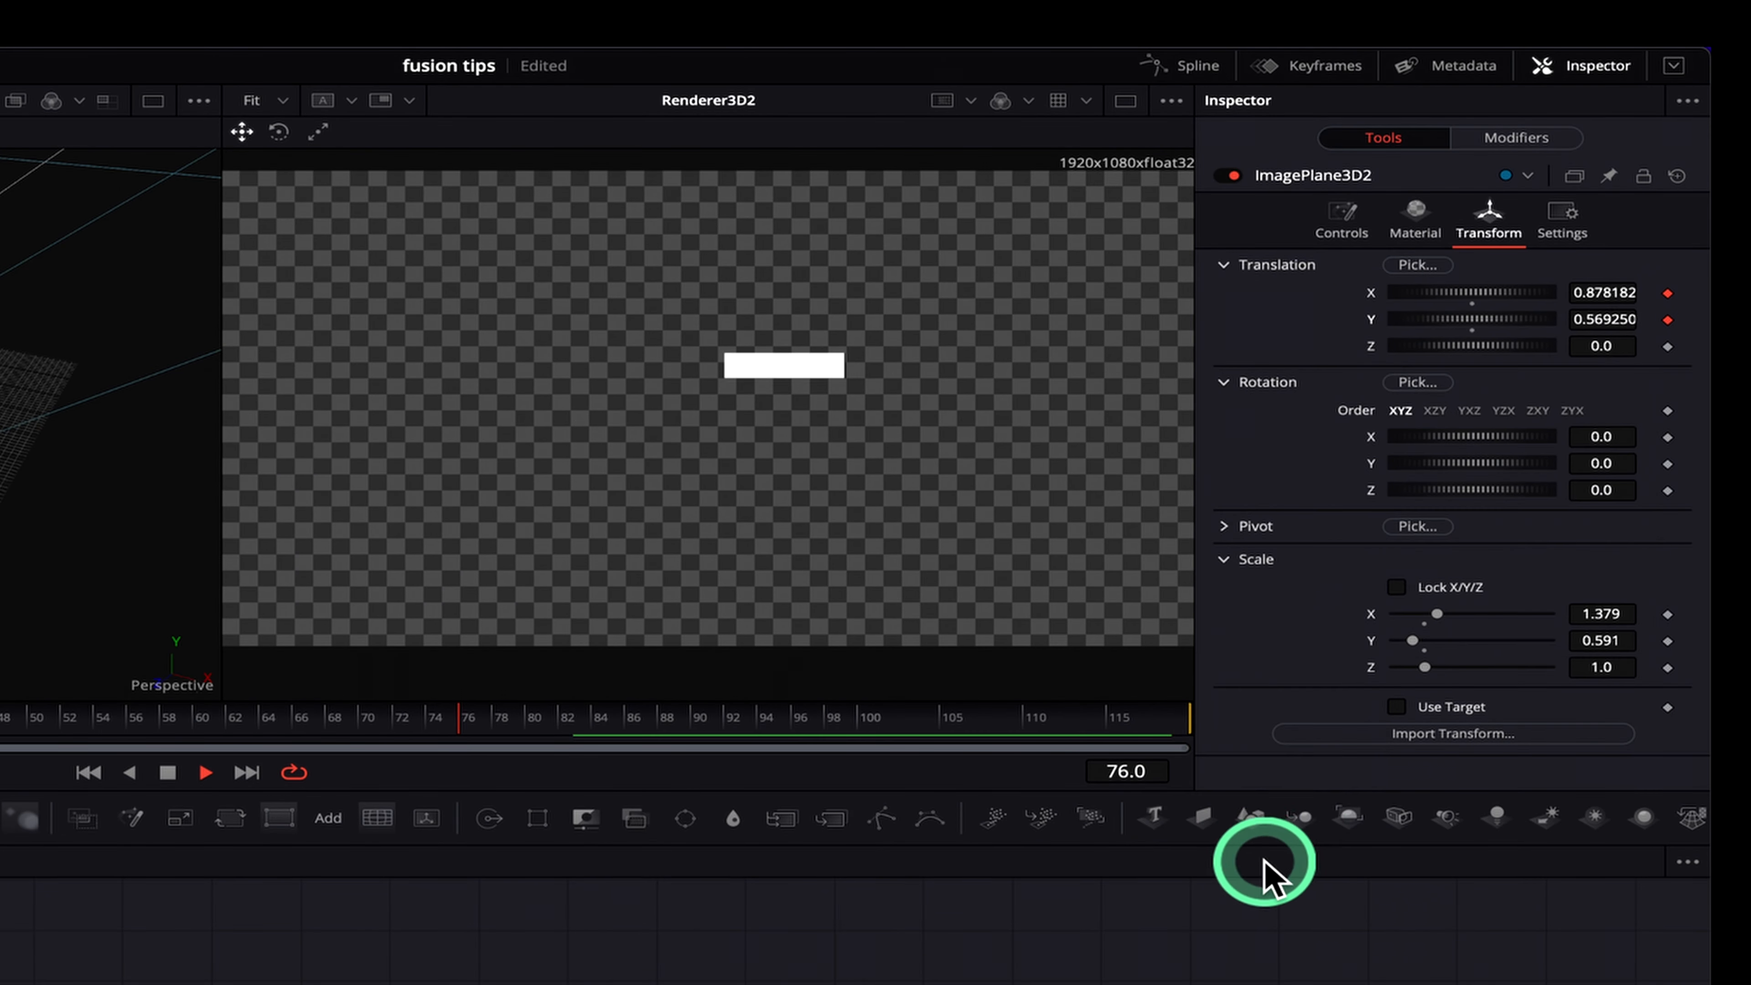
# Set the minimum of the image plane's Y Offset shake to -3
pyautogui.click(1492, 140)
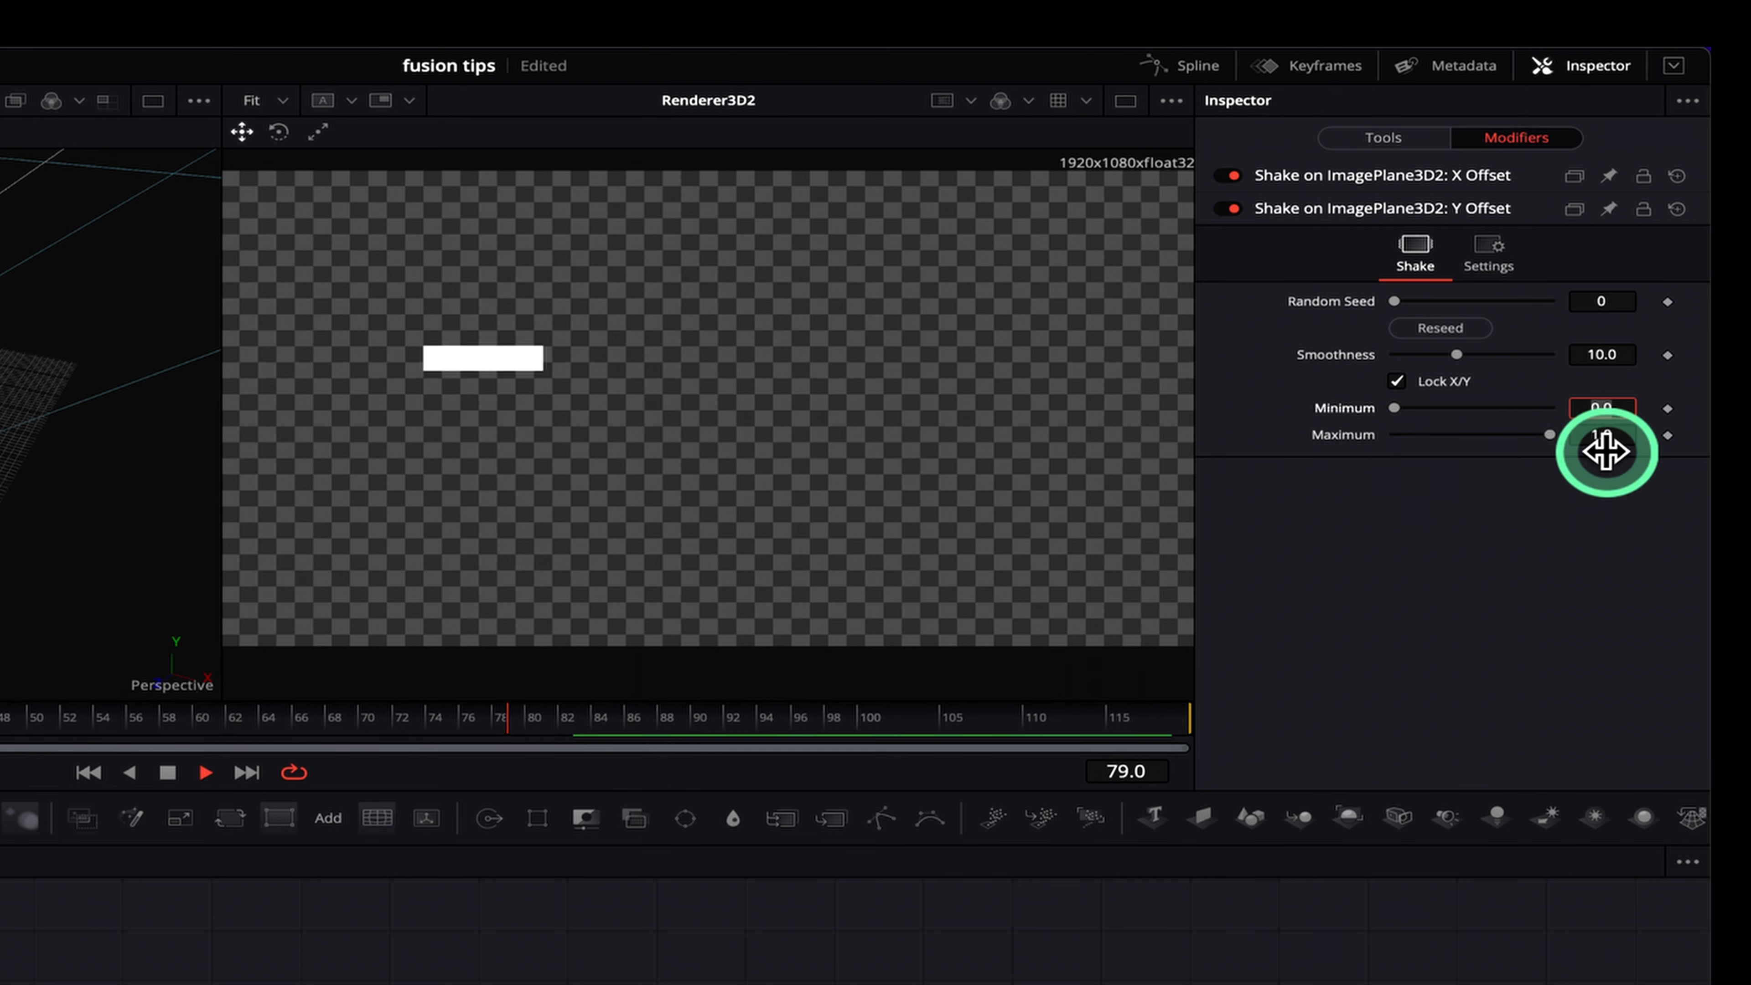
pyautogui.write('-6')
pyautogui.press('Tab')
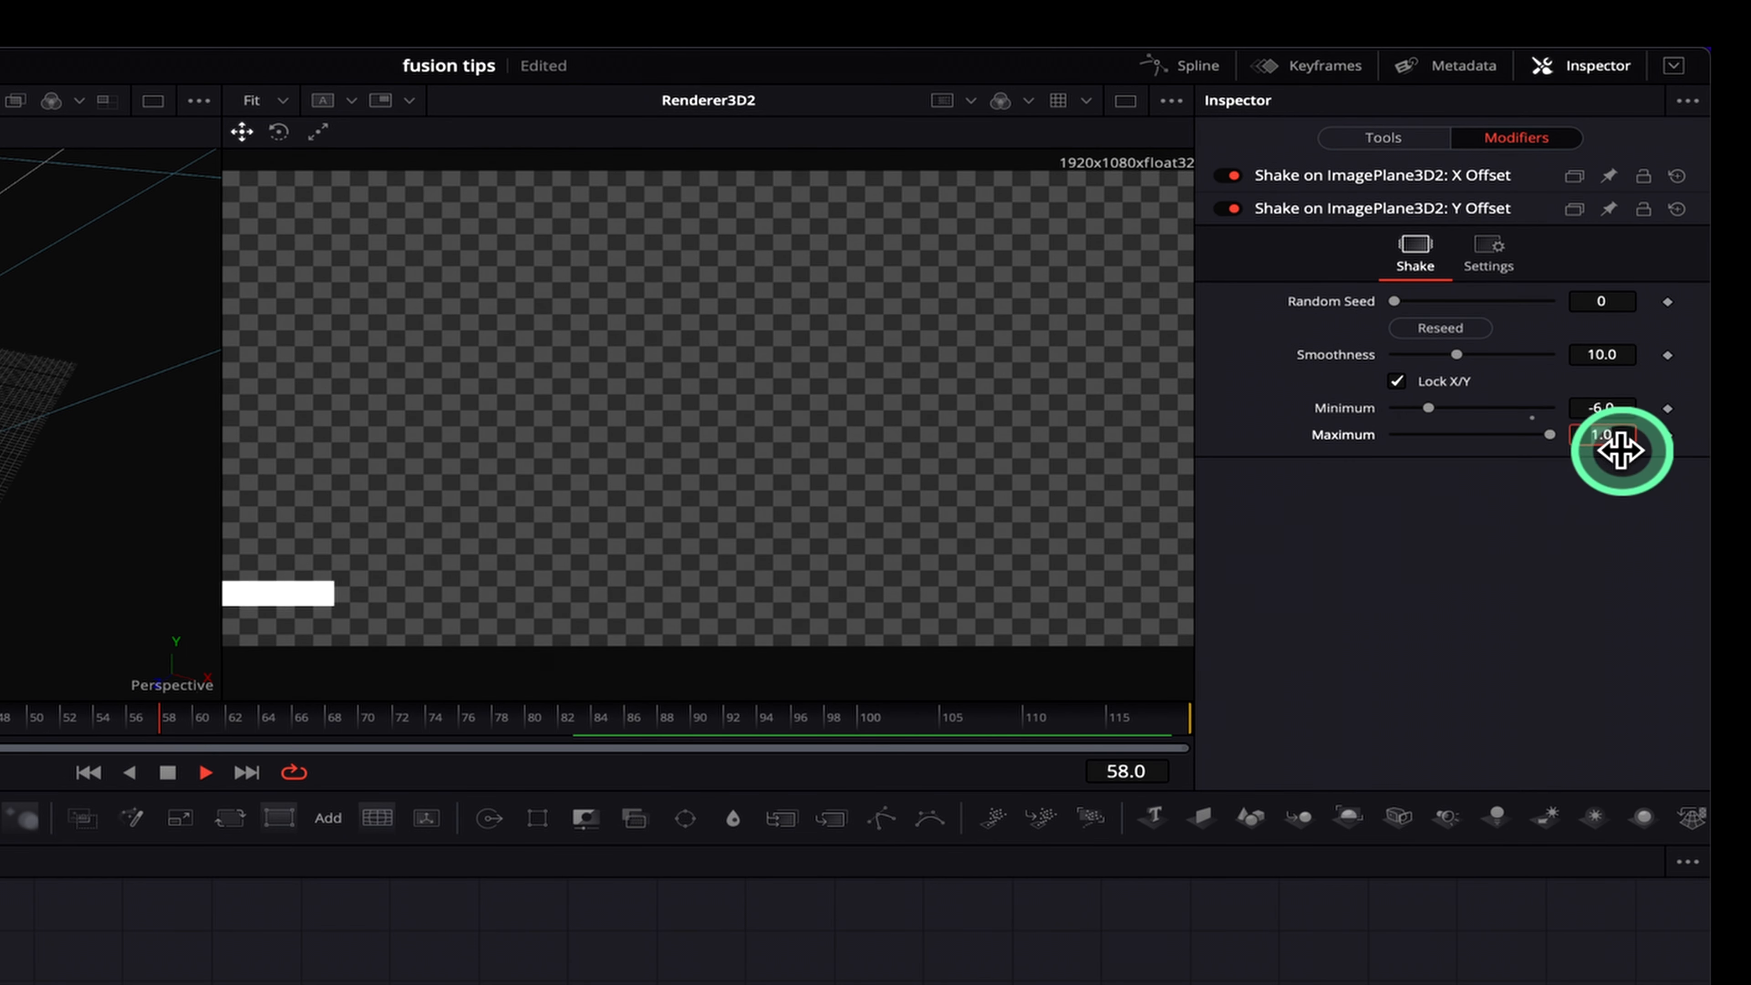
pyautogui.click(1601, 408)
pyautogui.press('Tab')
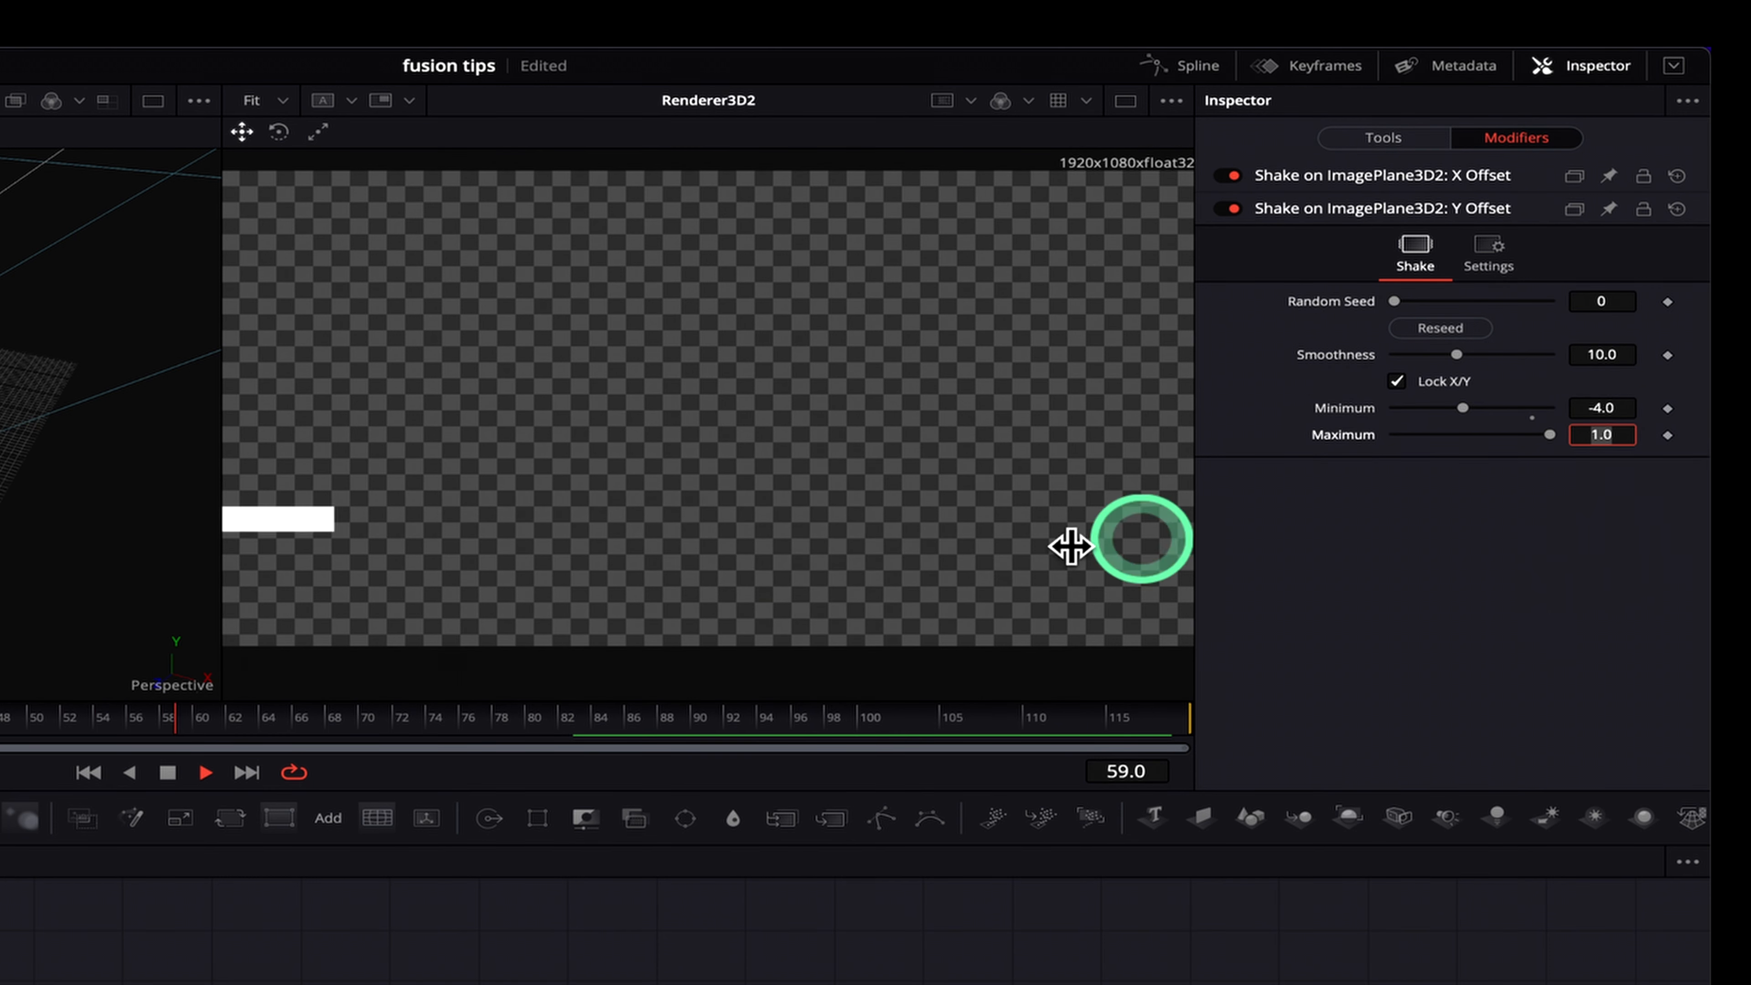
pyautogui.click(1606, 408)
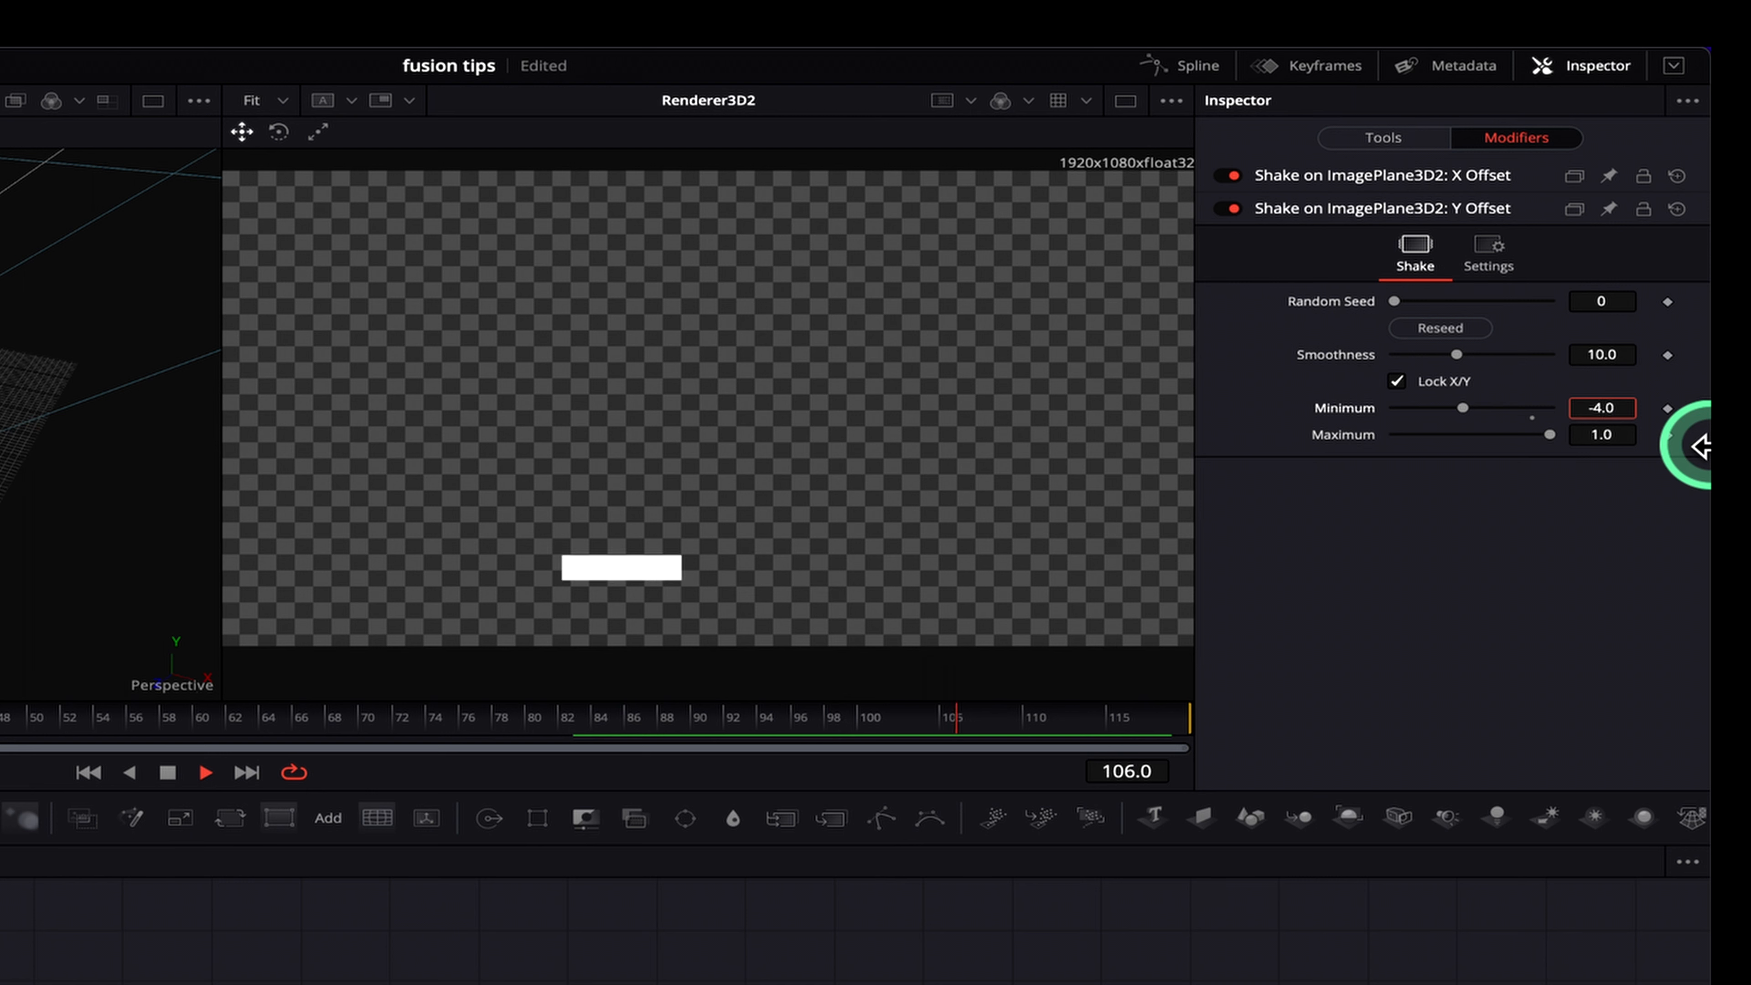
pyautogui.press('BackSpace')
pyautogui.write('3')
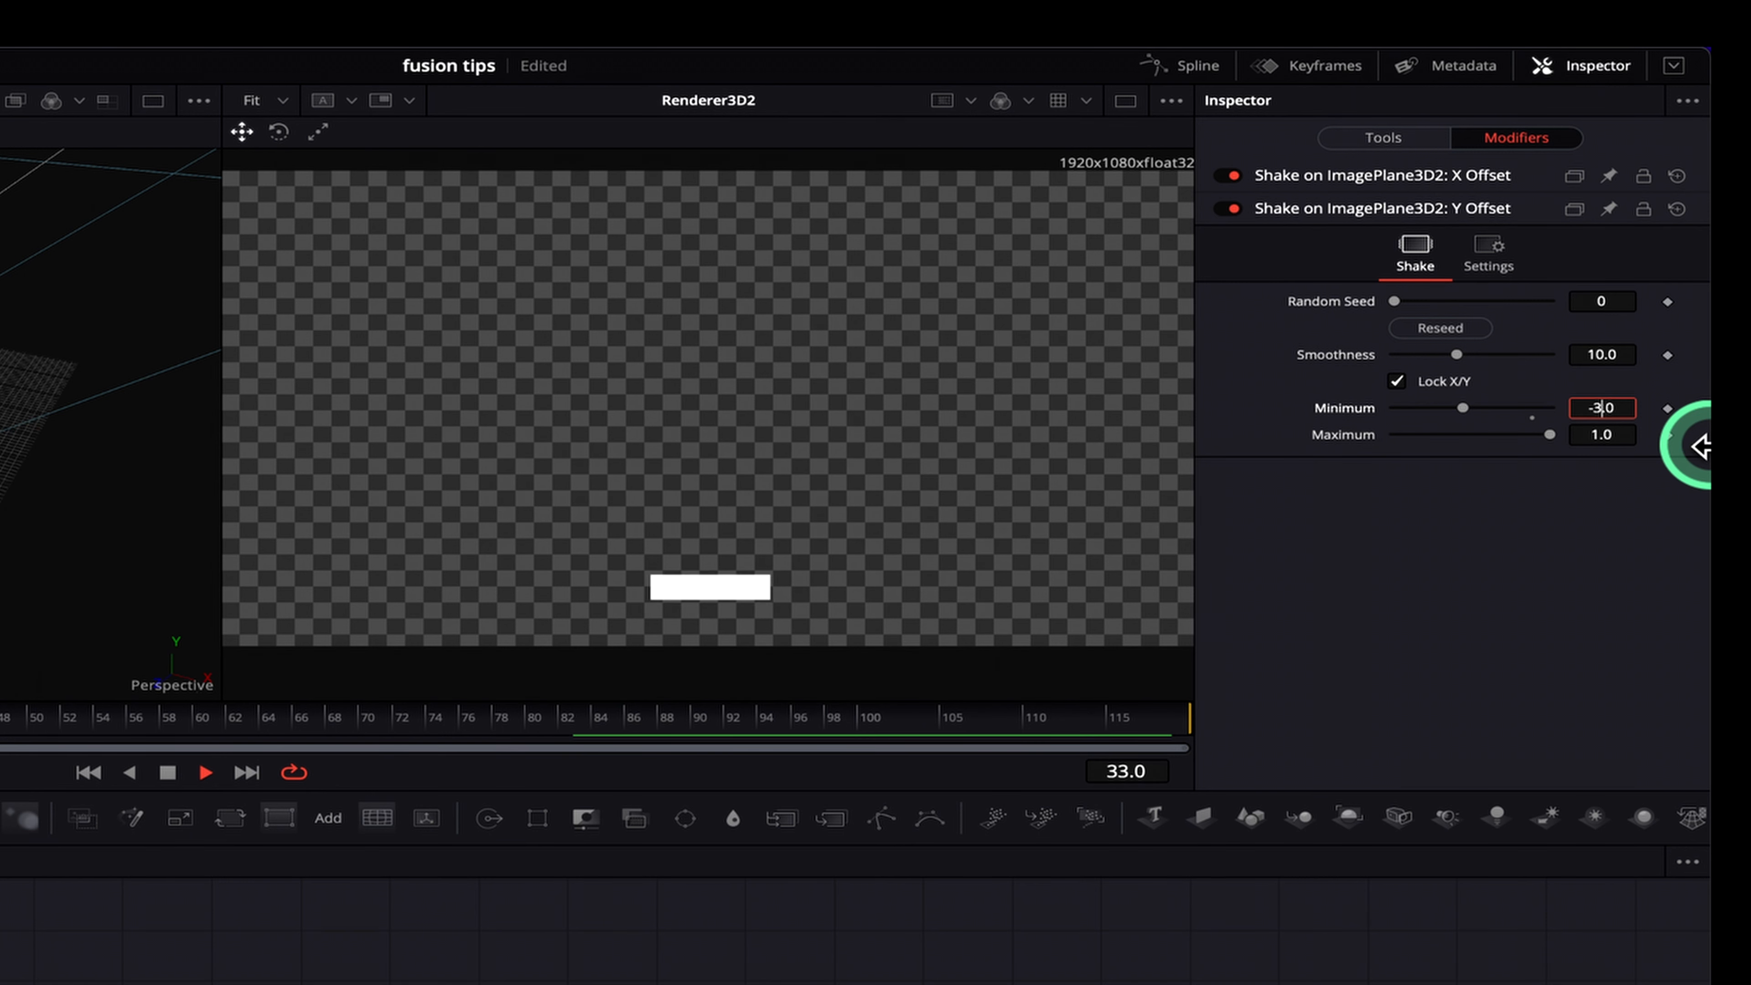
# Set the Y Offset shake's maximum to 3 and lower its smoothness to about 1.77
pyautogui.click(1613, 434)
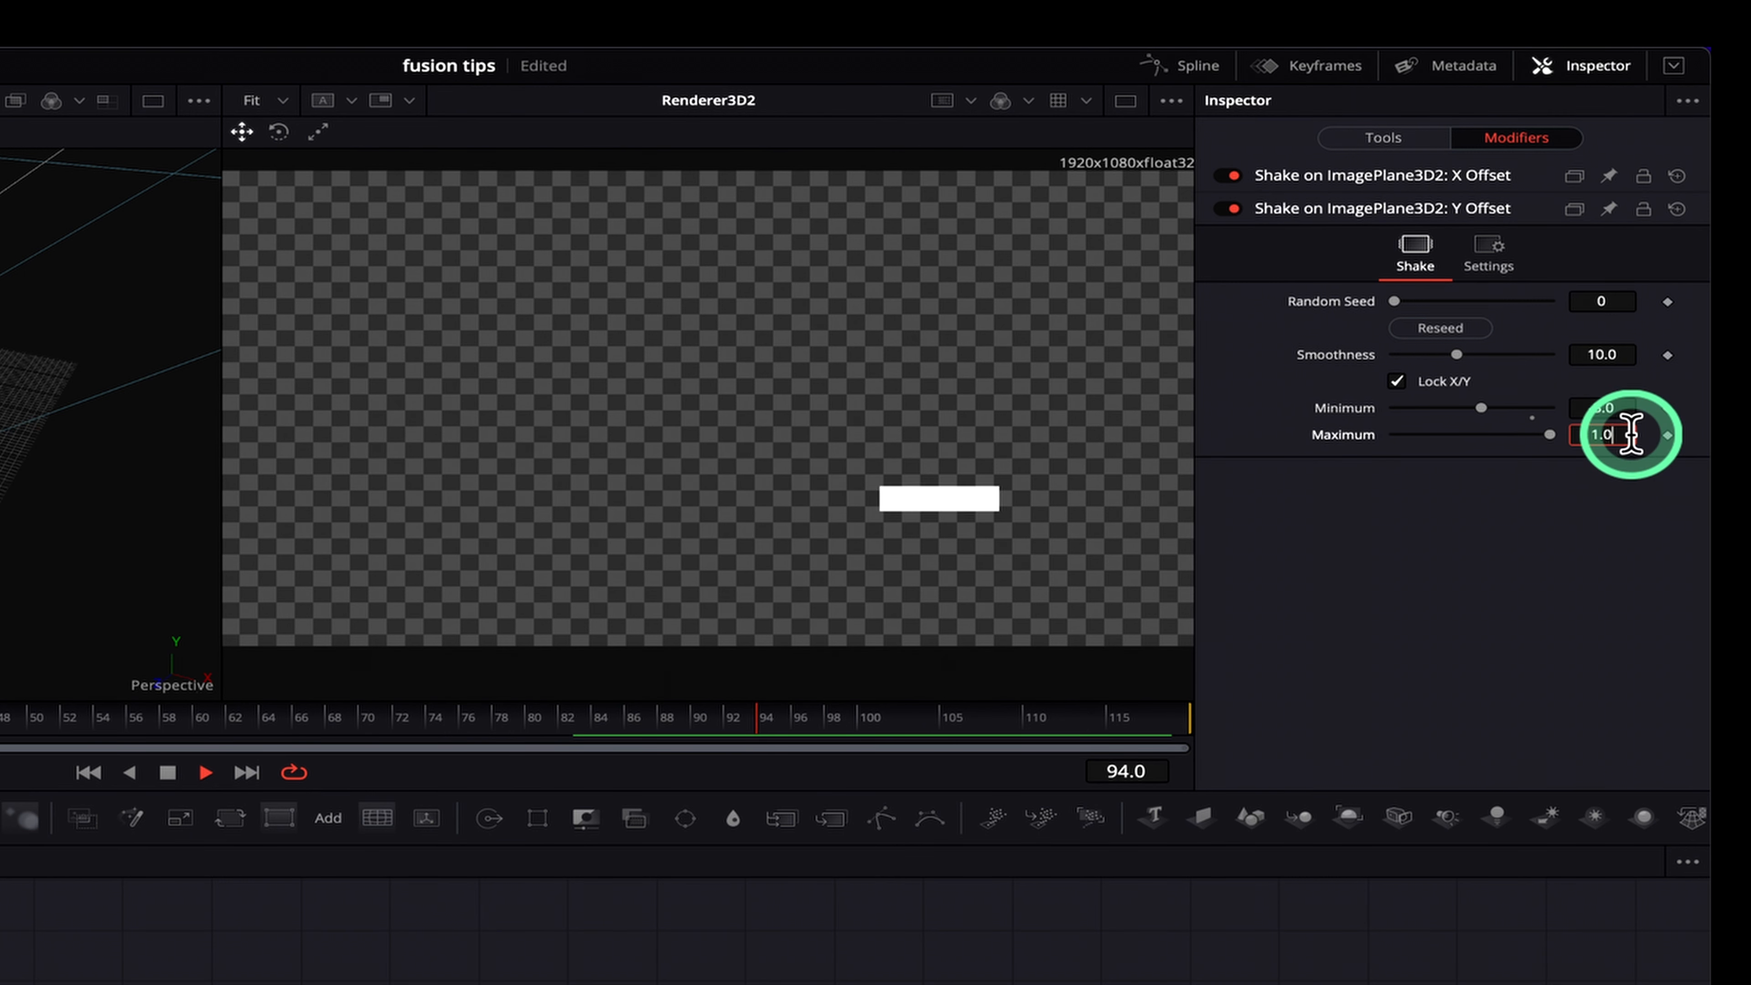
pyautogui.moveTo(1620, 436); pyautogui.dragTo(1520, 440)
pyautogui.write('3')
pyautogui.press('Tab')
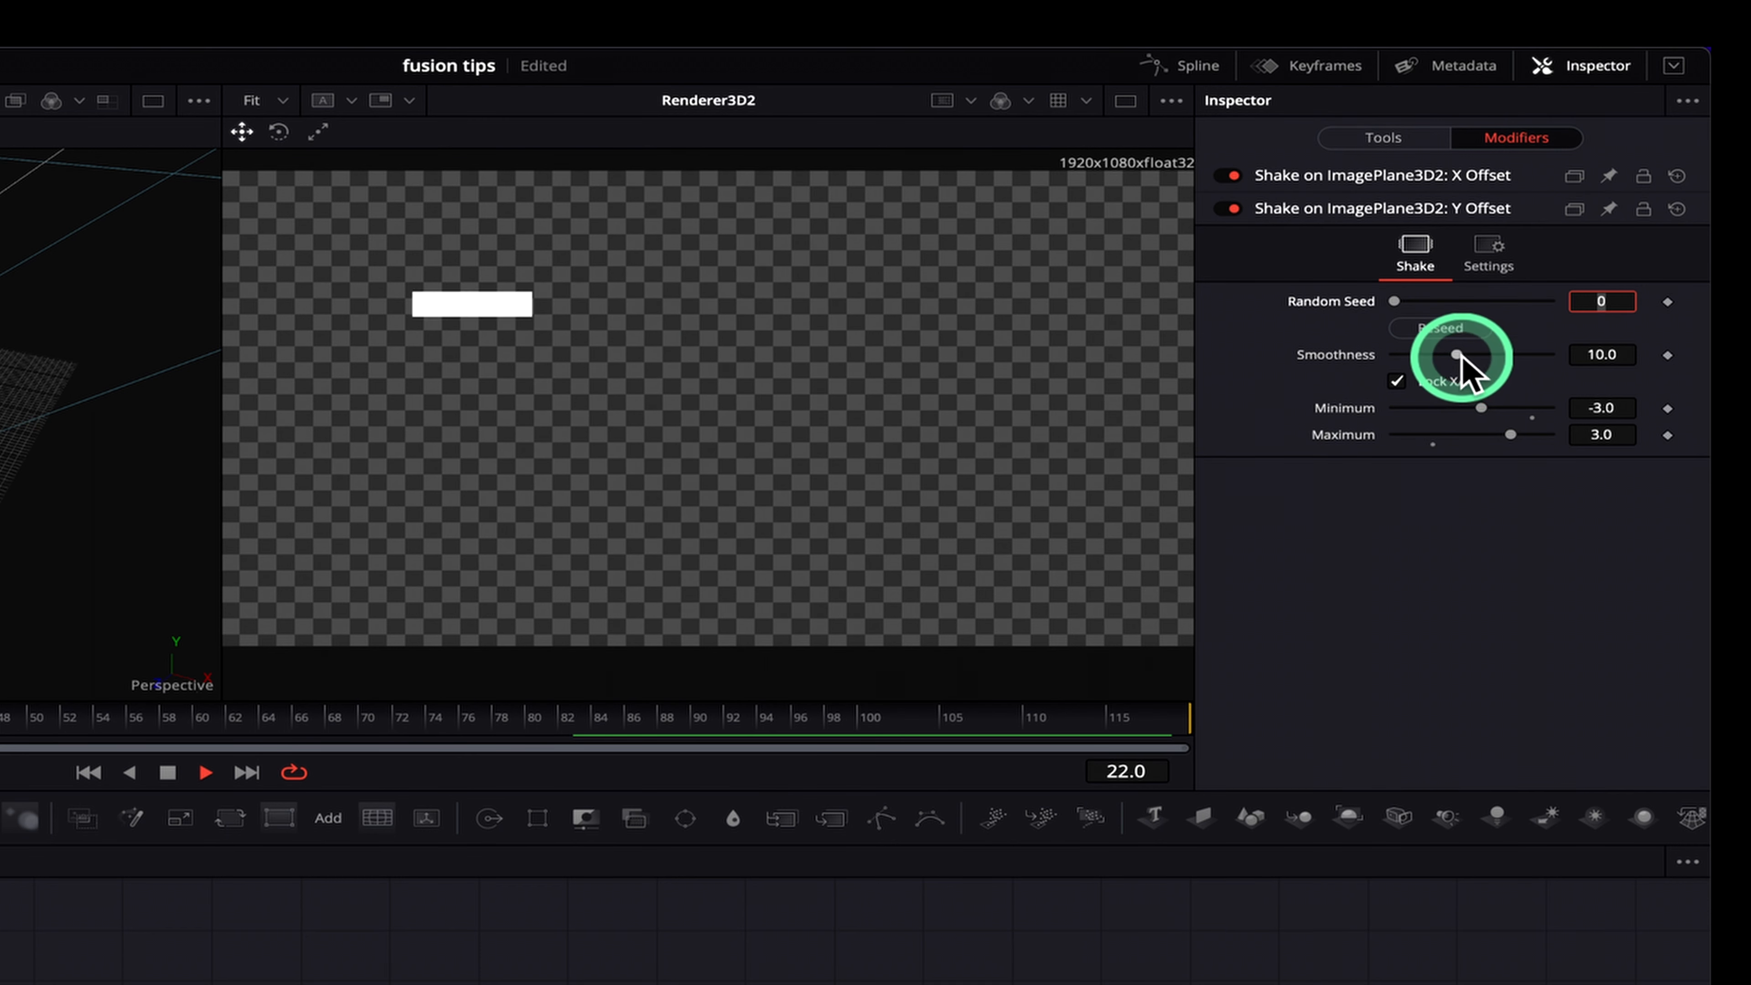
pyautogui.moveTo(1462, 356); pyautogui.dragTo(1436, 354)
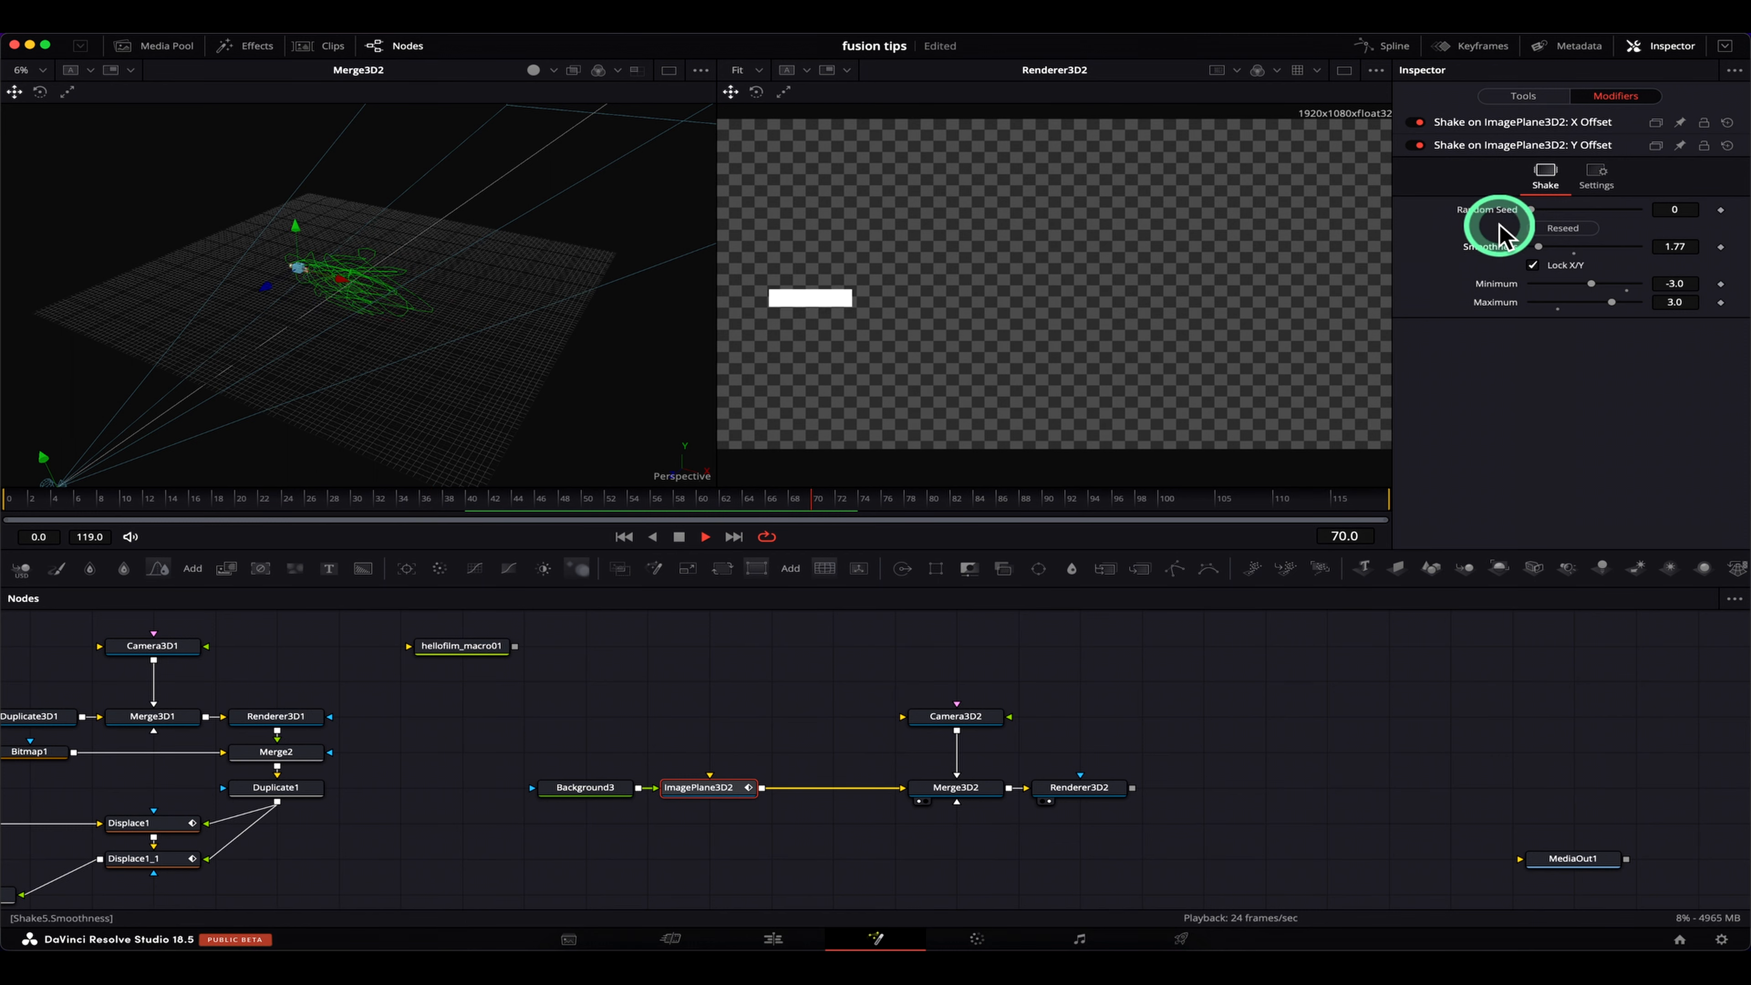
# Modify the image plane's Z translation with a Shake modifier
pyautogui.click(1551, 98)
pyautogui.rightClick(1519, 242)
pyautogui.moveTo(1569, 319)
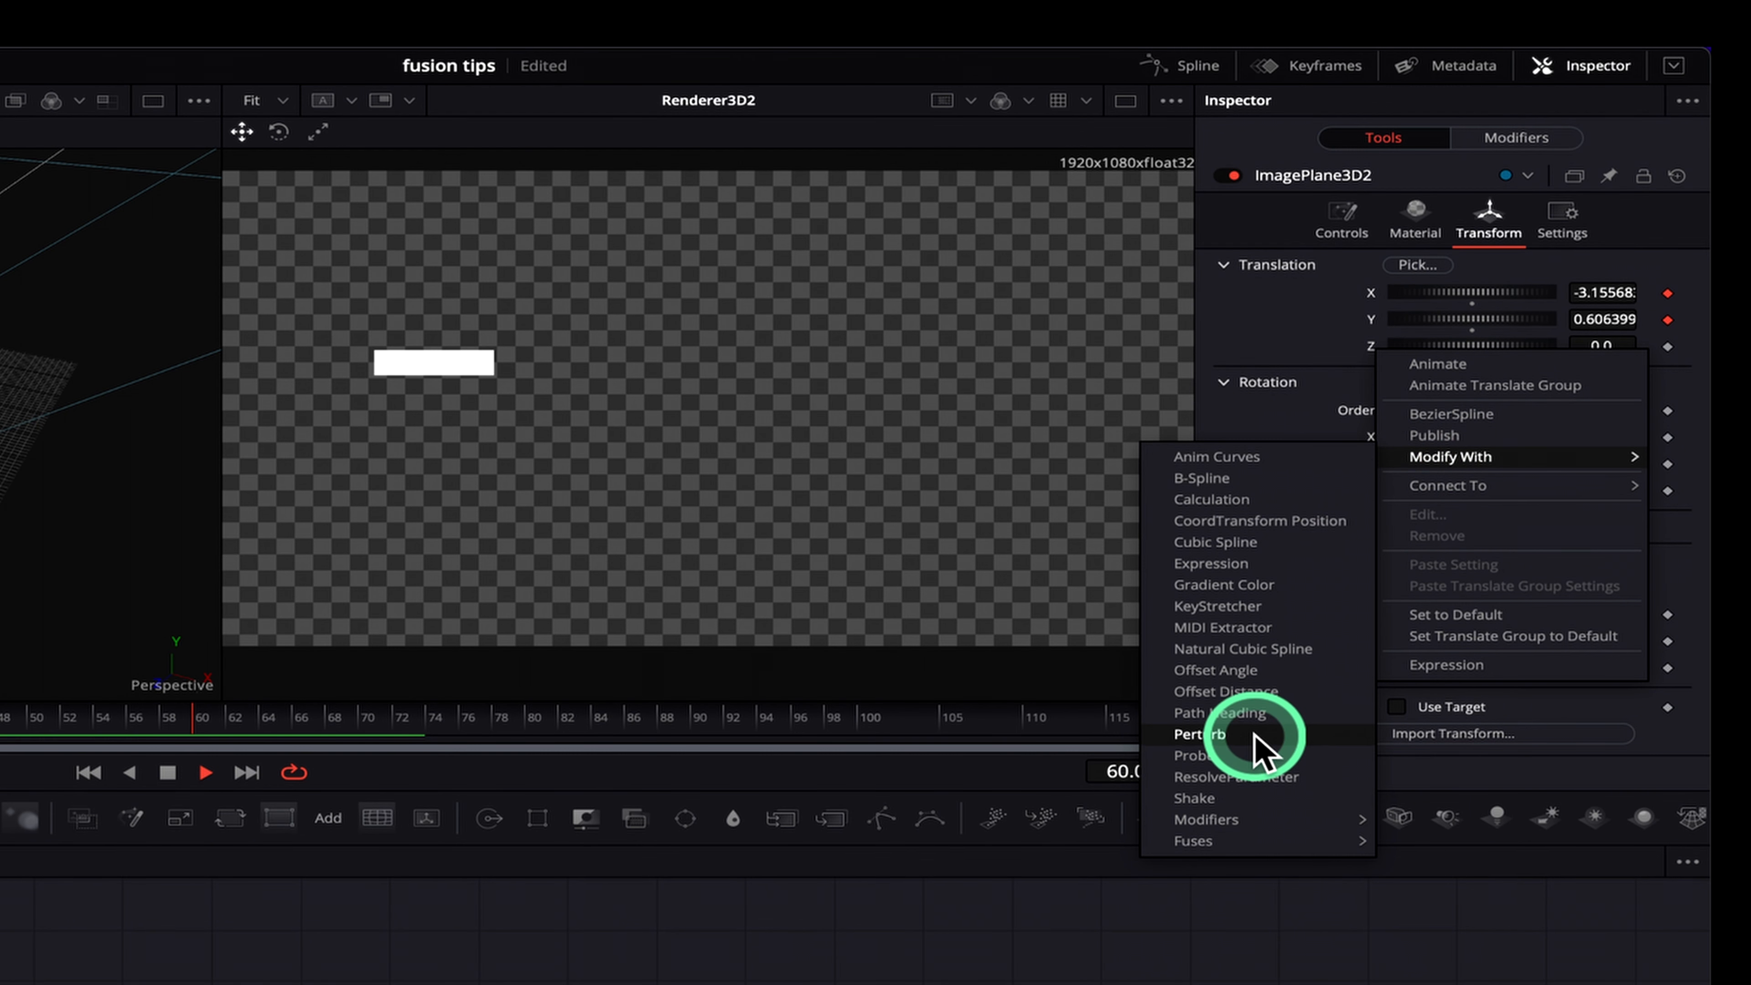
pyautogui.click(1241, 798)
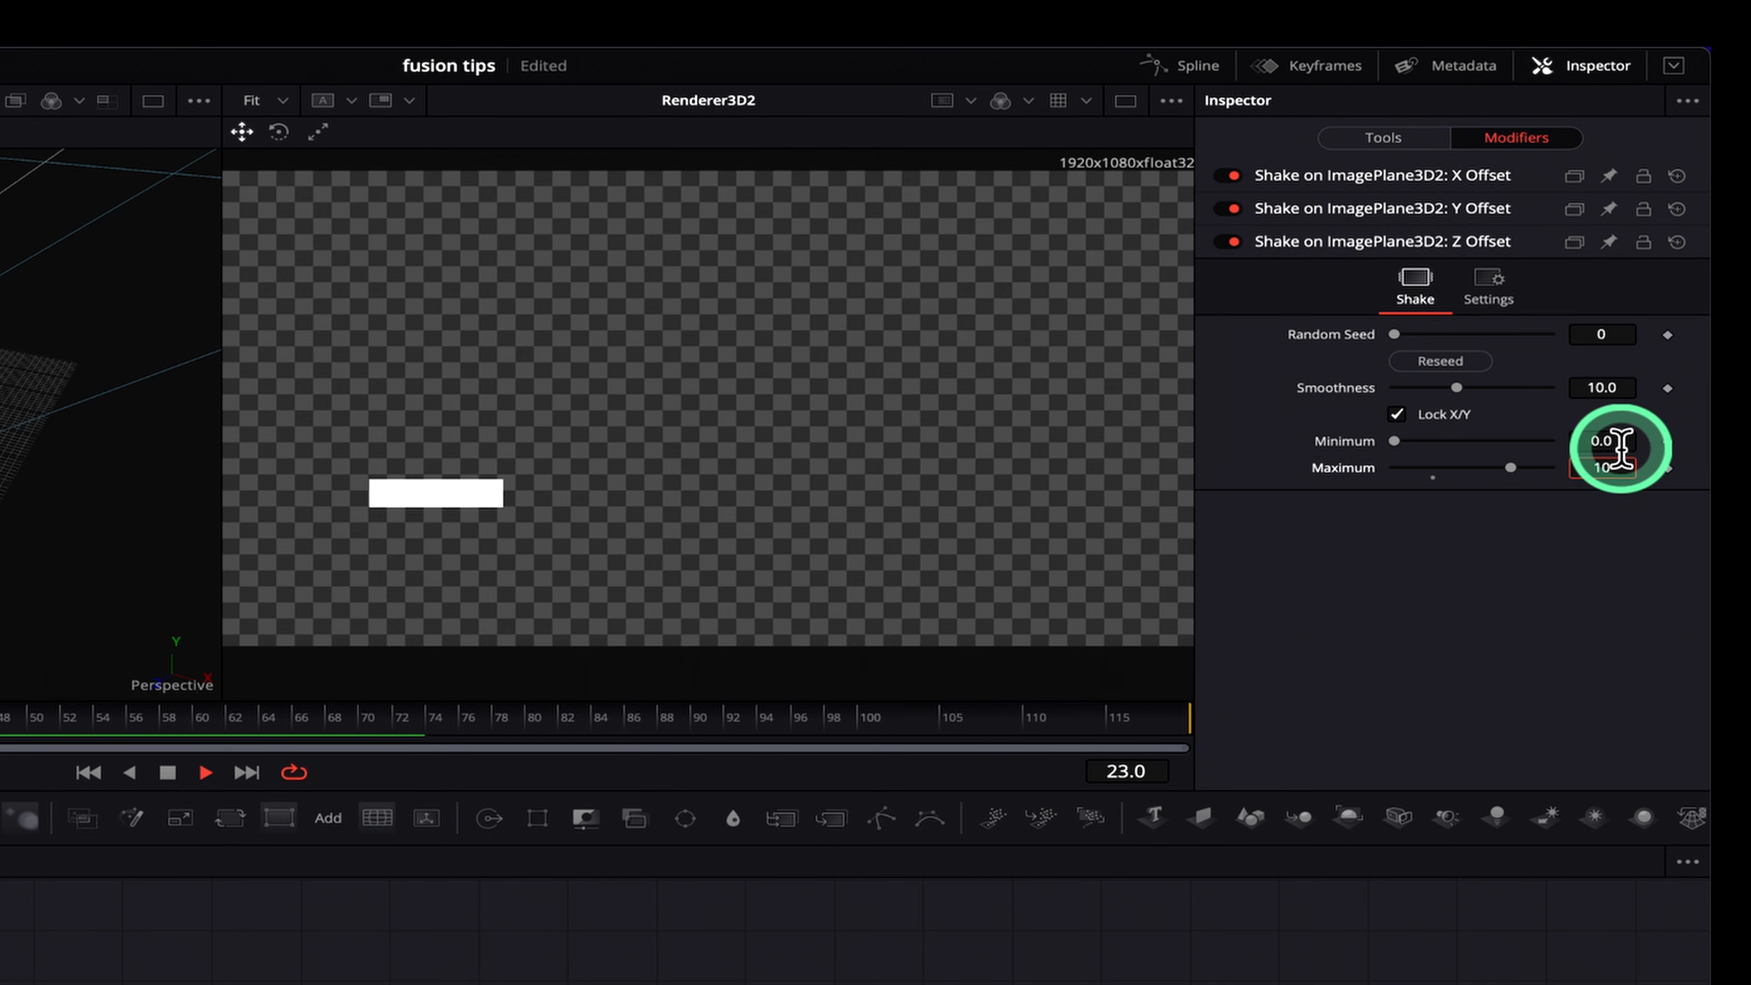
# Set the maximum of the image plane's Z Offset shake to 12
pyautogui.press('Return')
pyautogui.click(1618, 468)
pyautogui.write('1')
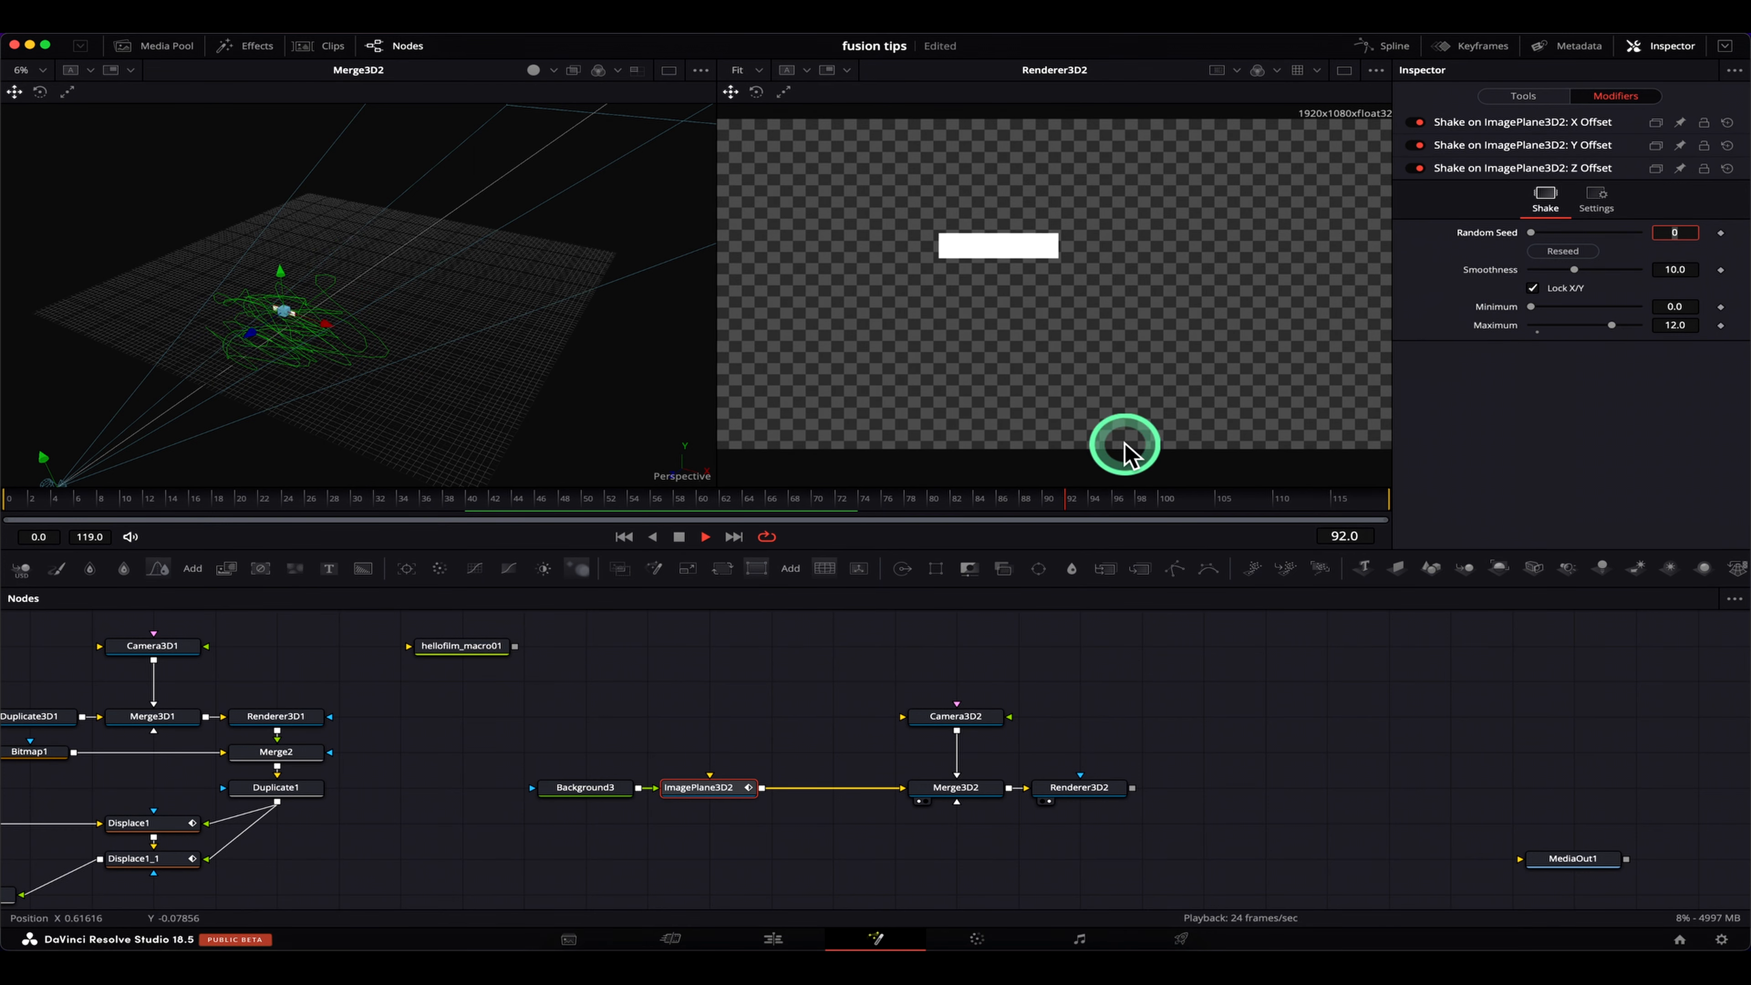
# Insert a Duplicate 3D node between ImagePlane3D2 and Merge3D2
pyautogui.click(1525, 96)
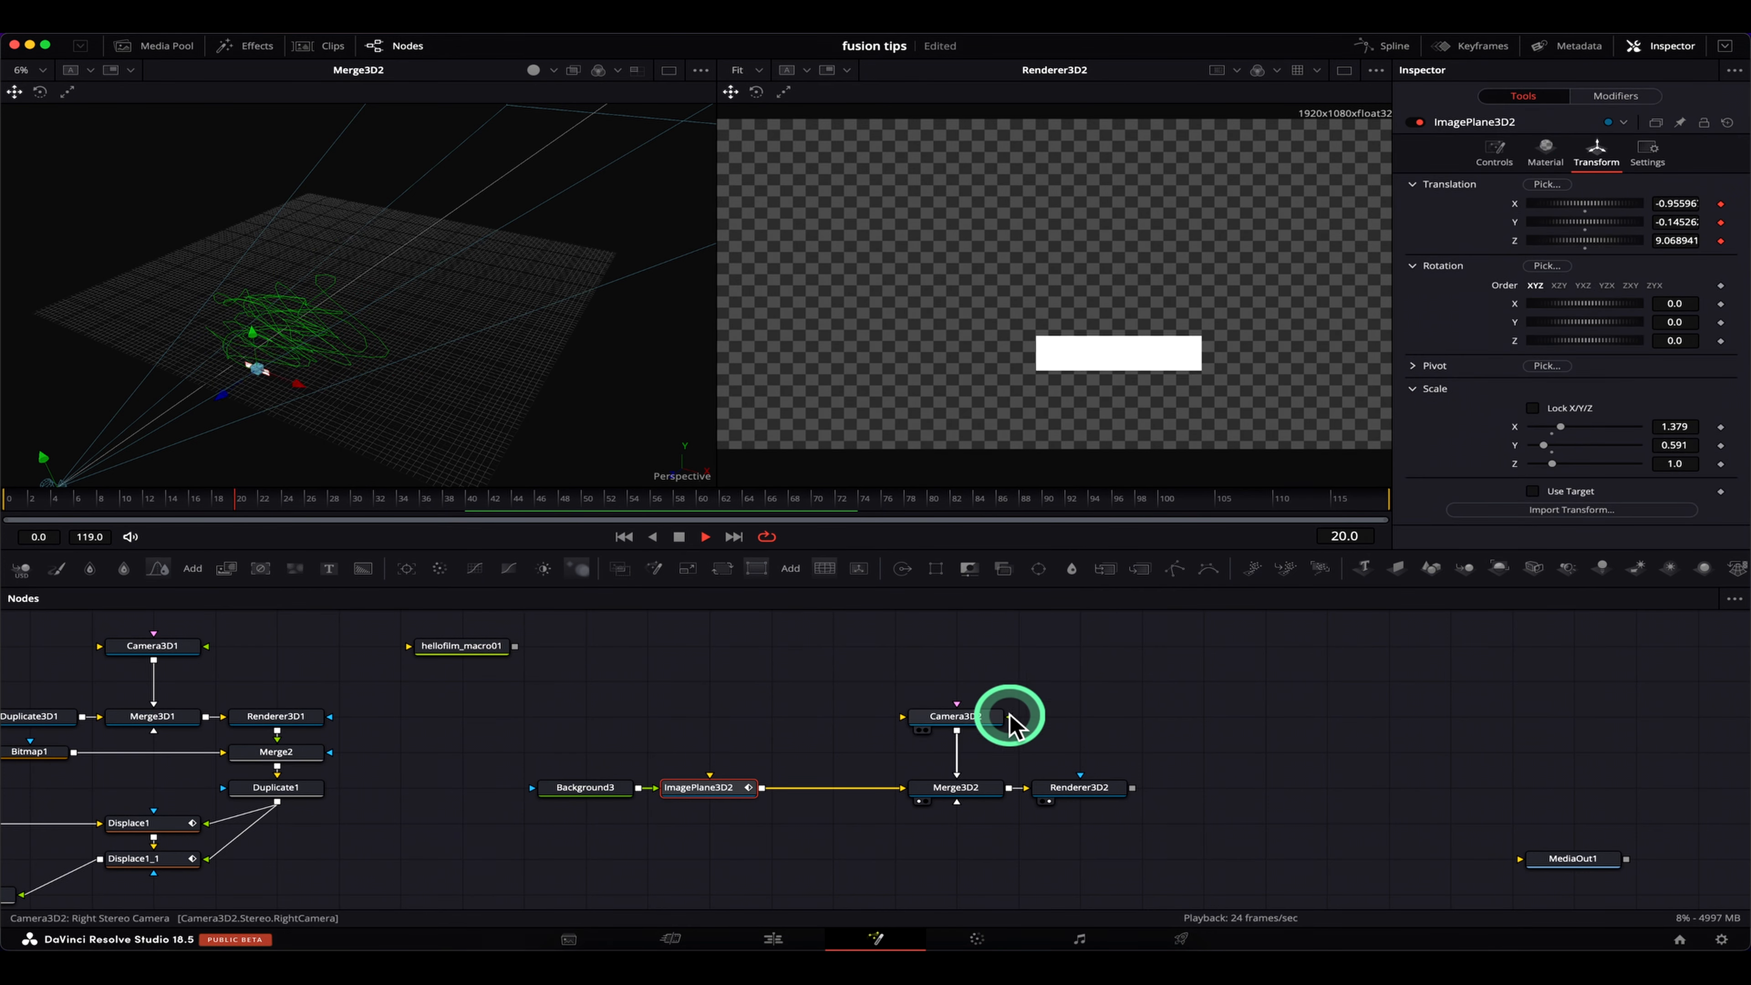
pyautogui.click(692, 789)
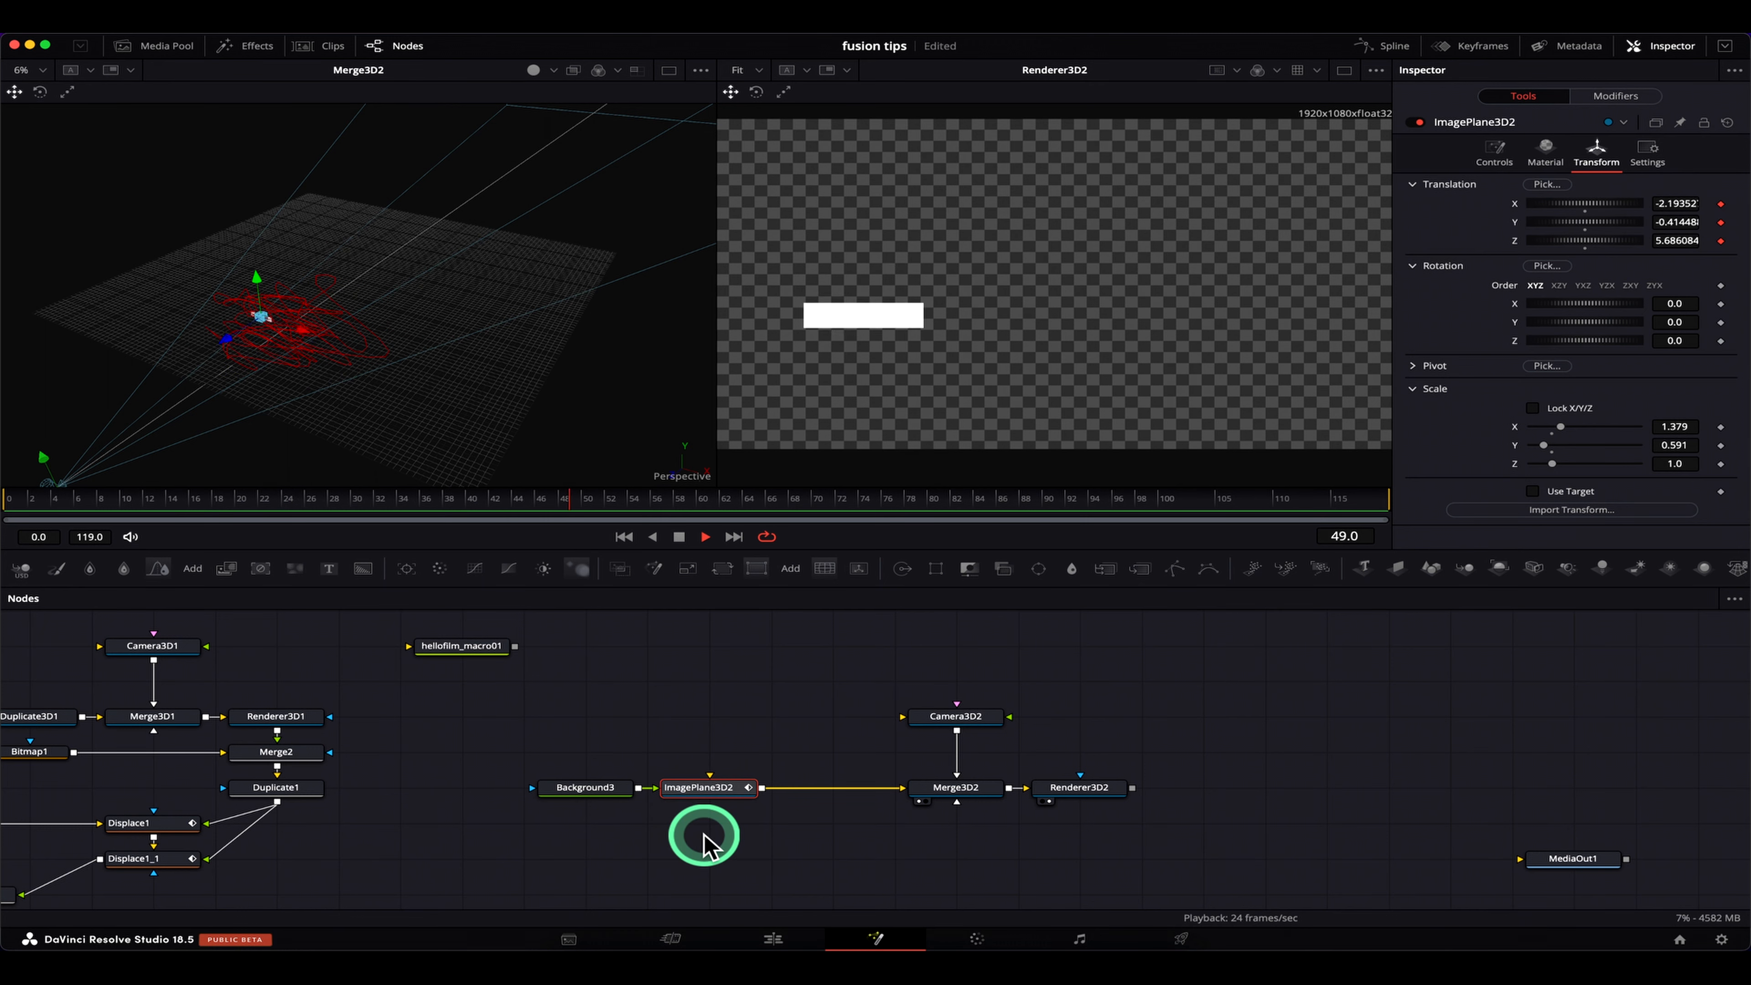
pyautogui.hotkey('shift', 'space')
pyautogui.write('du')
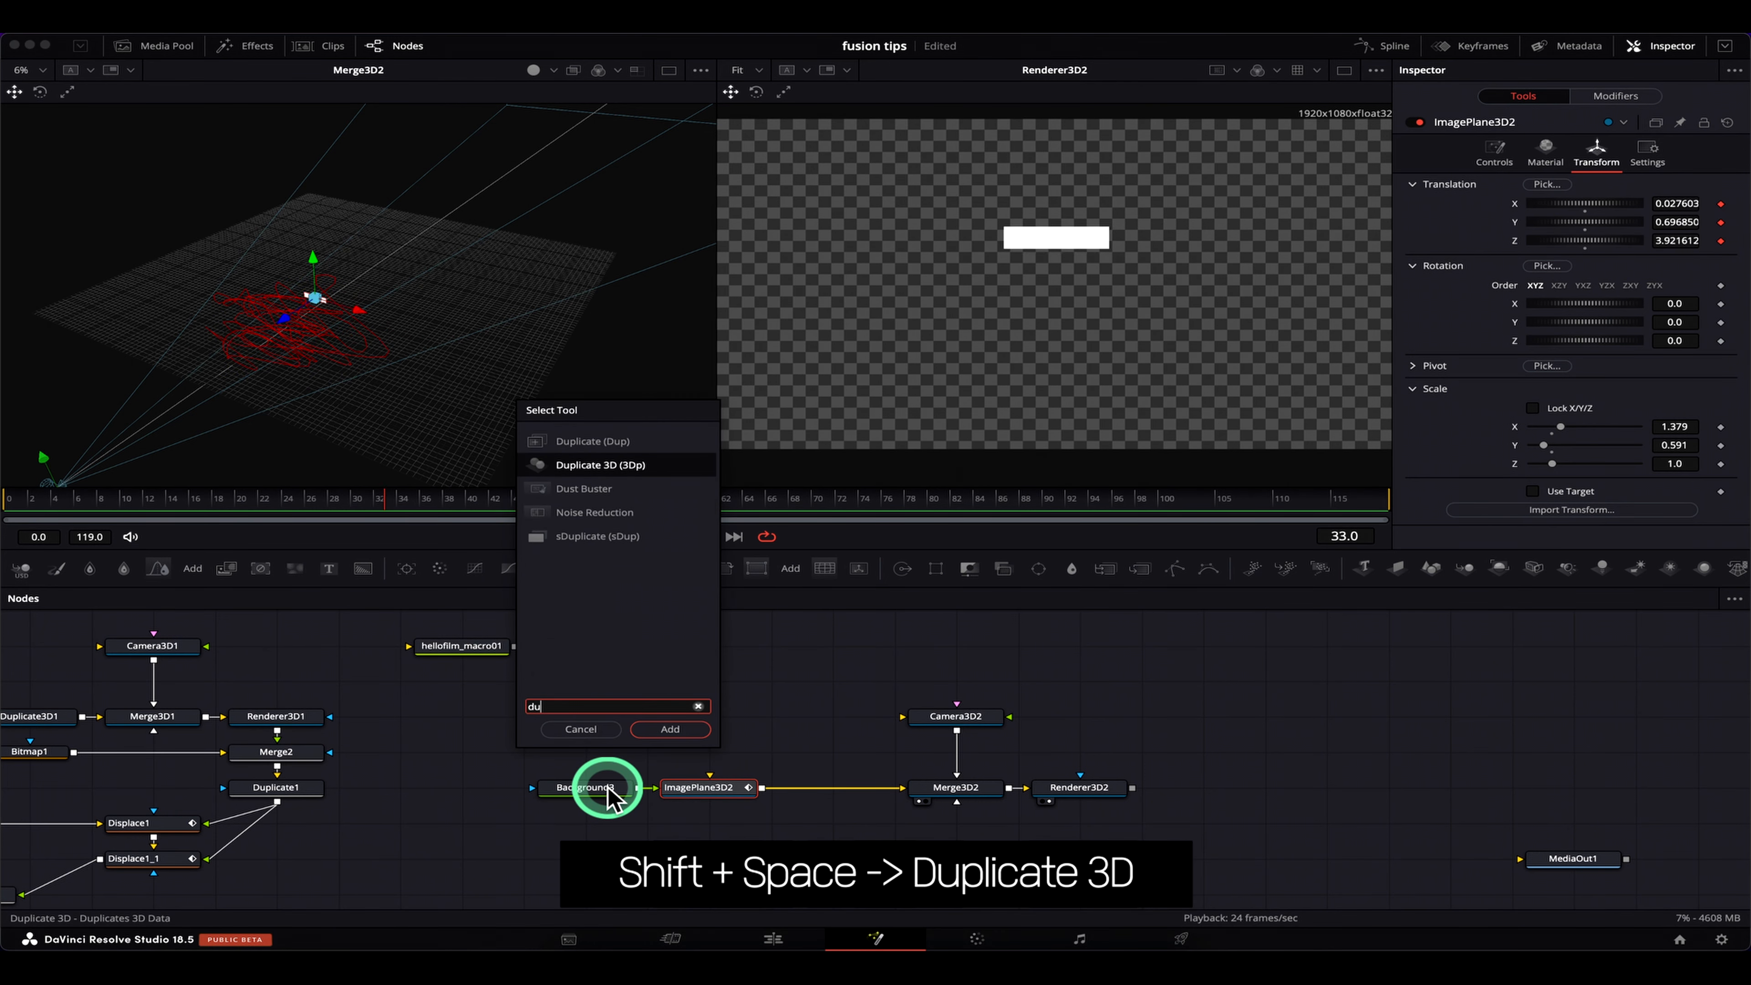
pyautogui.click(688, 732)
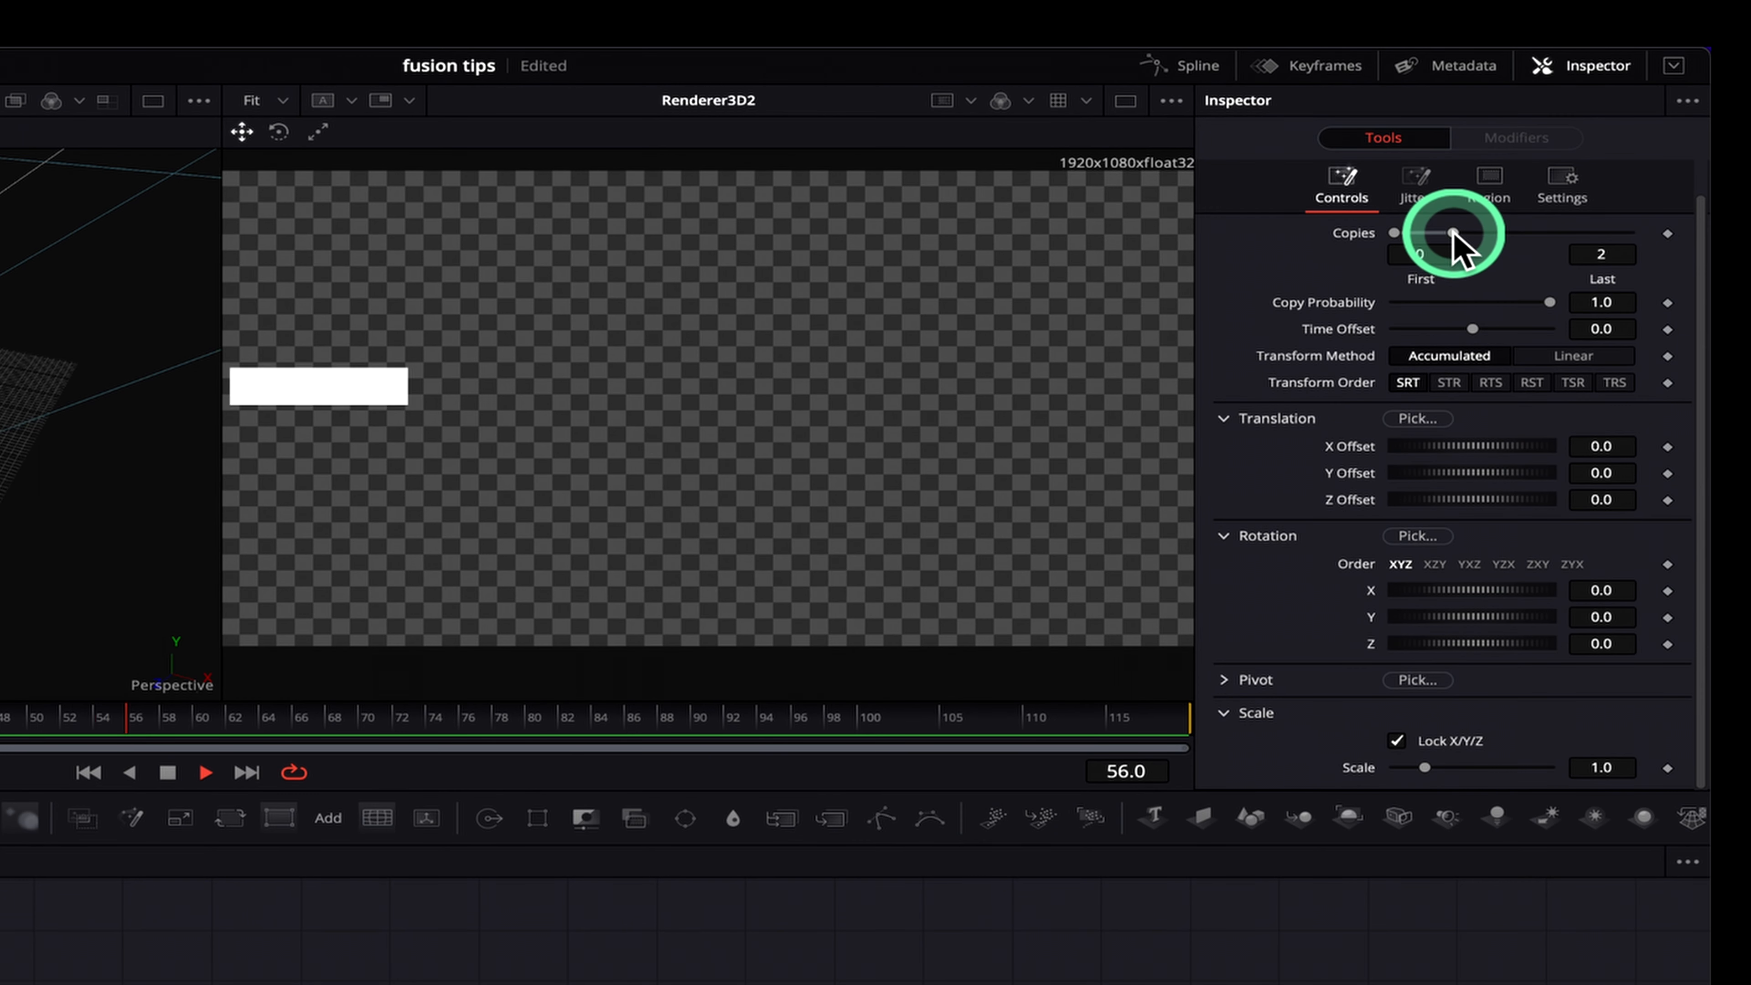
# Set the last copy of Duplicate3D2 to 4
pyautogui.click(1602, 254)
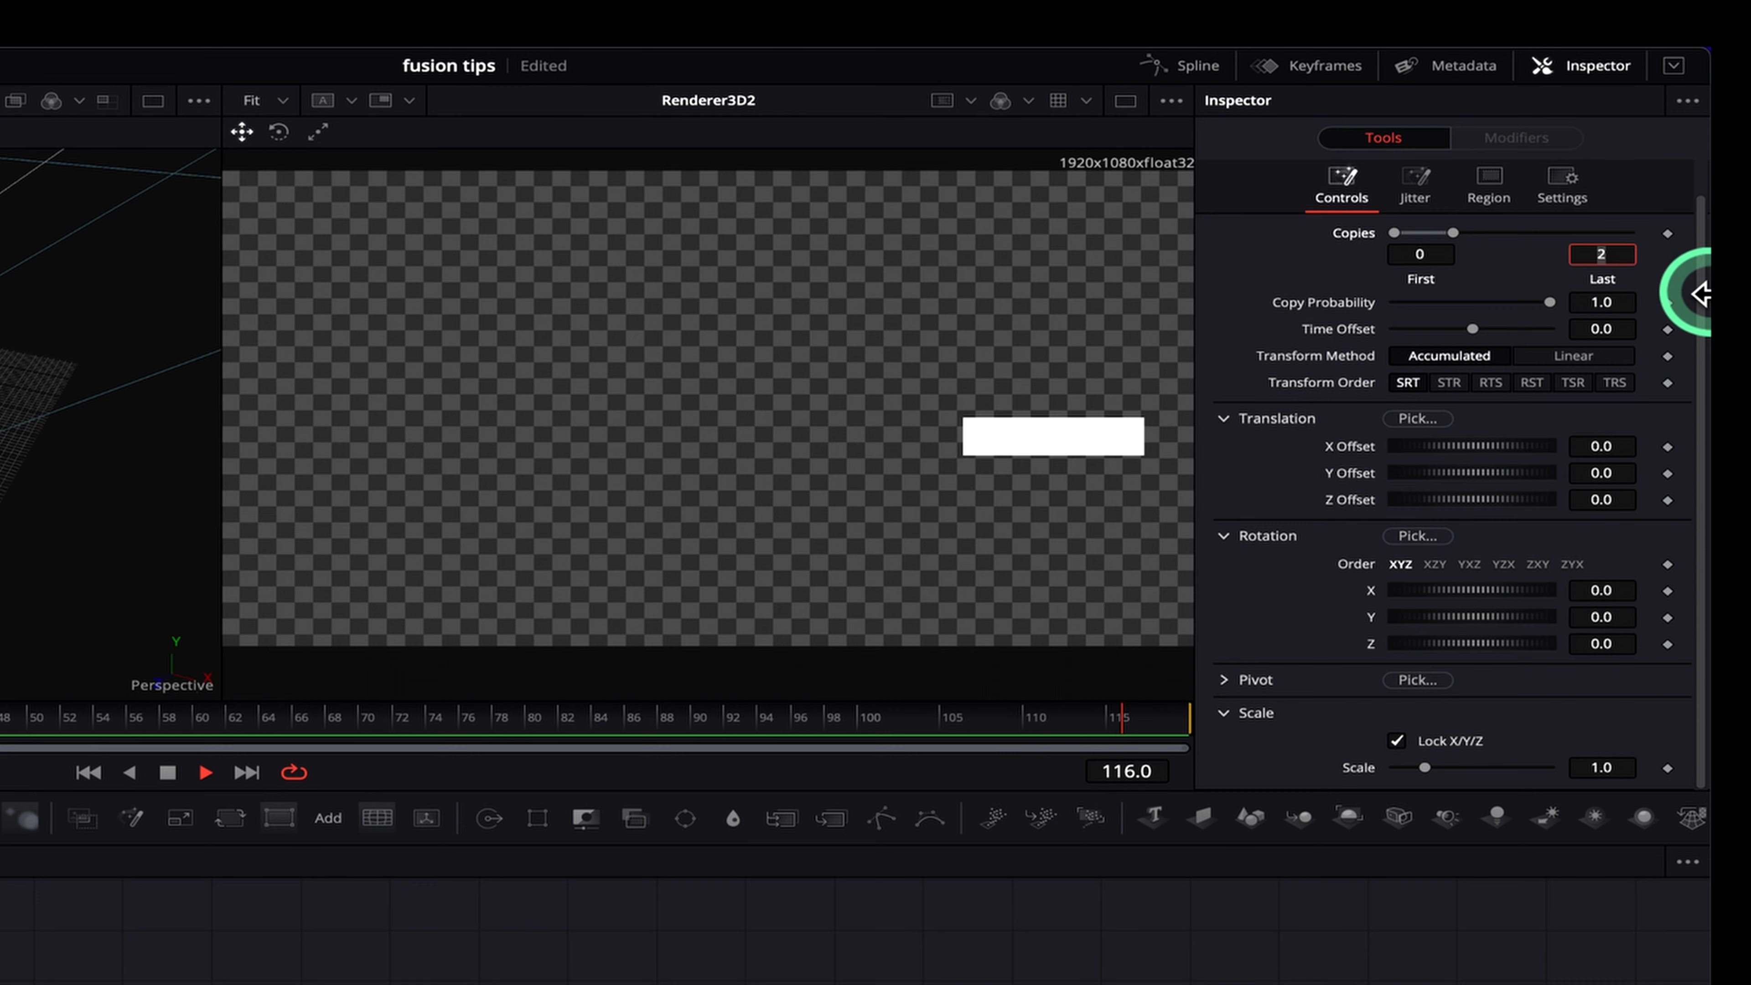
pyautogui.doubleClick(1614, 254)
pyautogui.write('4')
pyautogui.press('Tab')
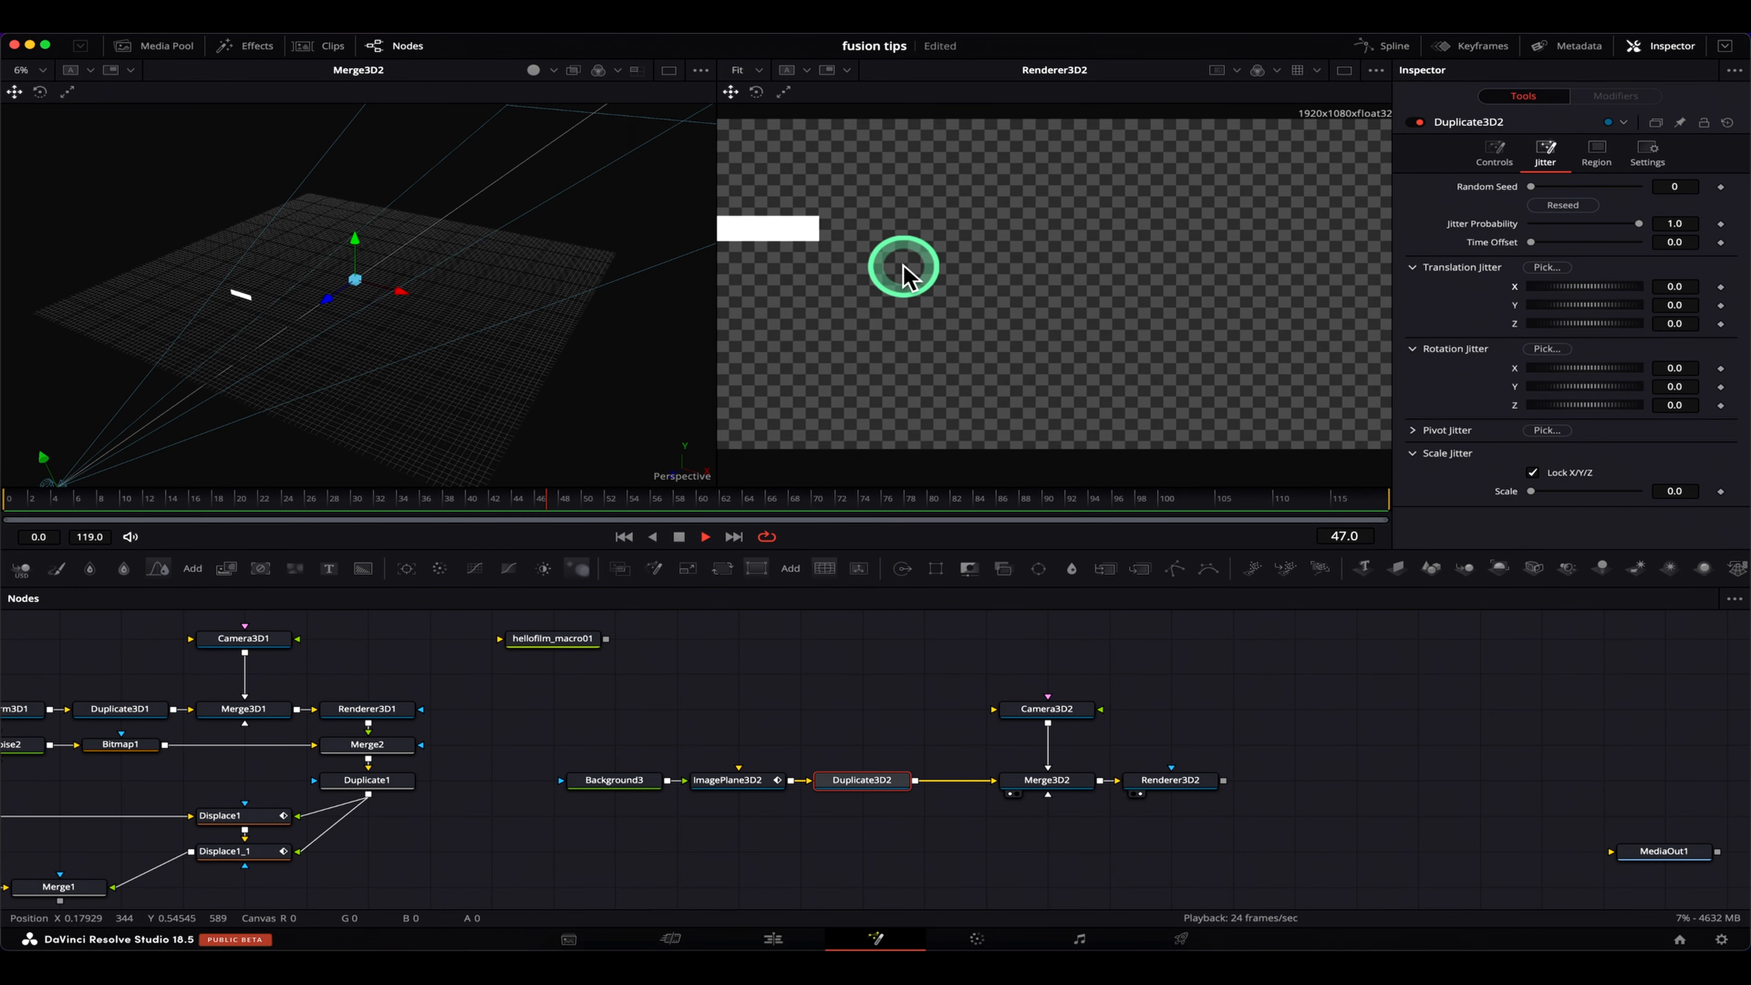
# Give Duplicate3D2 a translation jitter of about 0.986 in X, 0.725 in Y and 0.435 in Z
pyautogui.moveTo(1563, 296); pyautogui.dragTo(1623, 294)
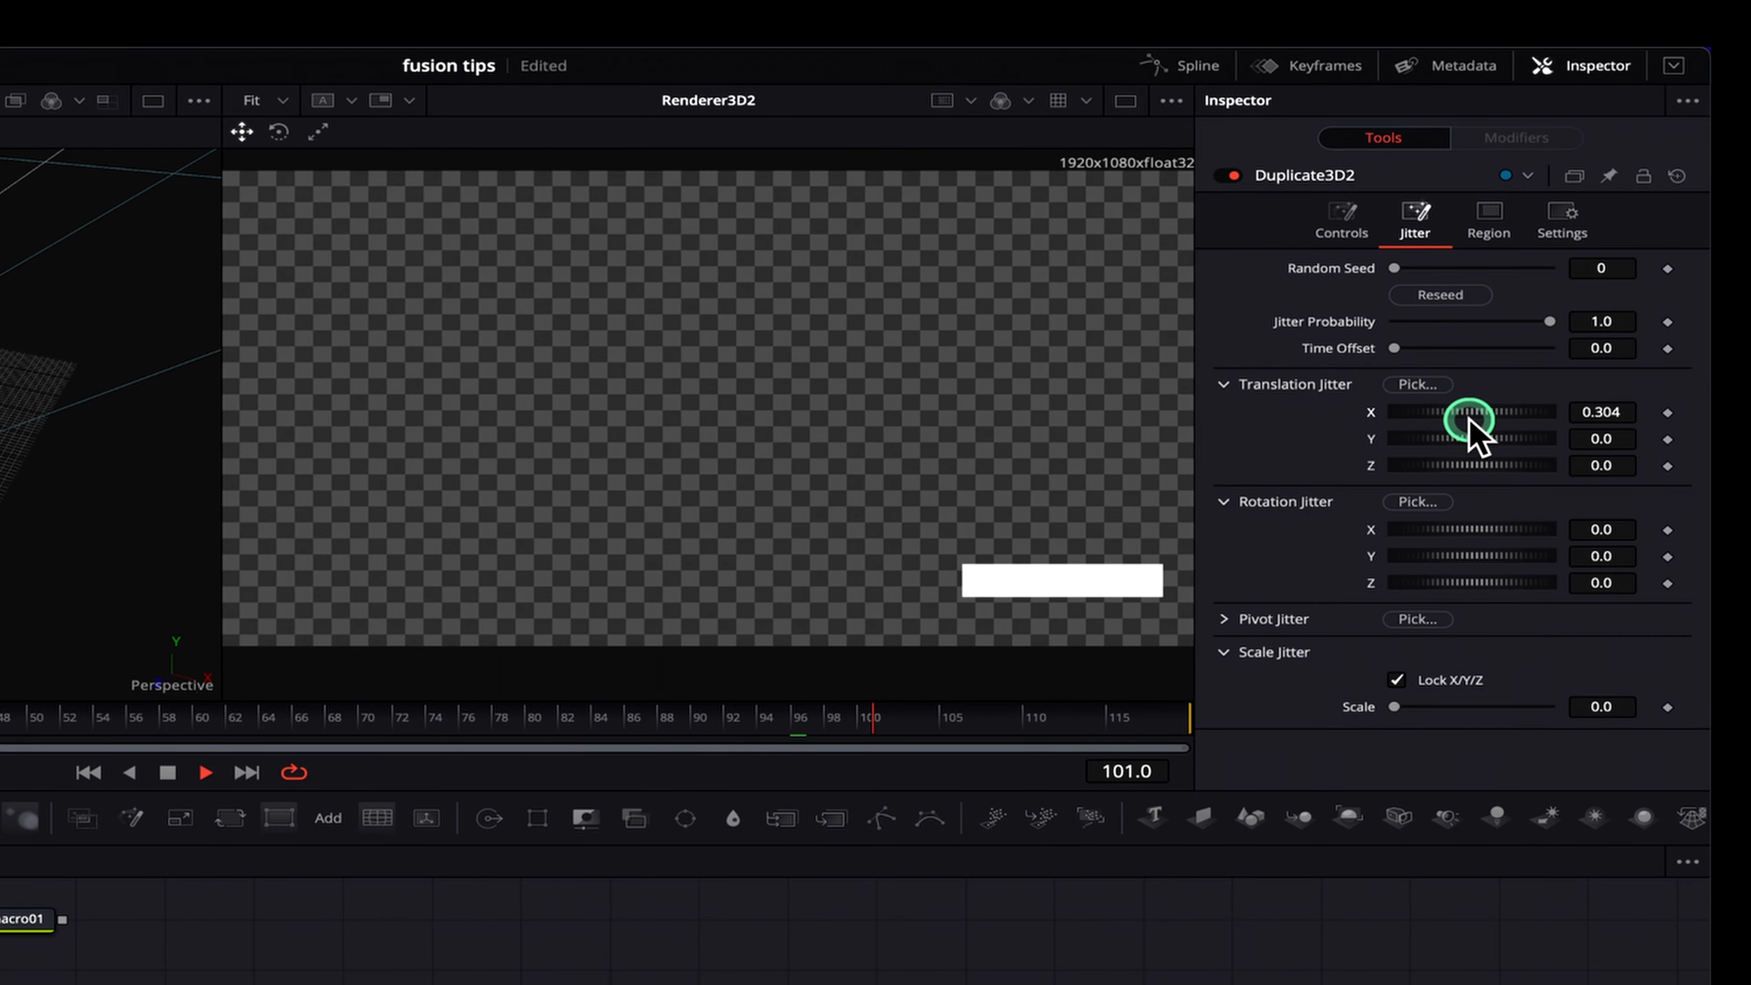
pyautogui.moveTo(1475, 439); pyautogui.dragTo(1548, 442)
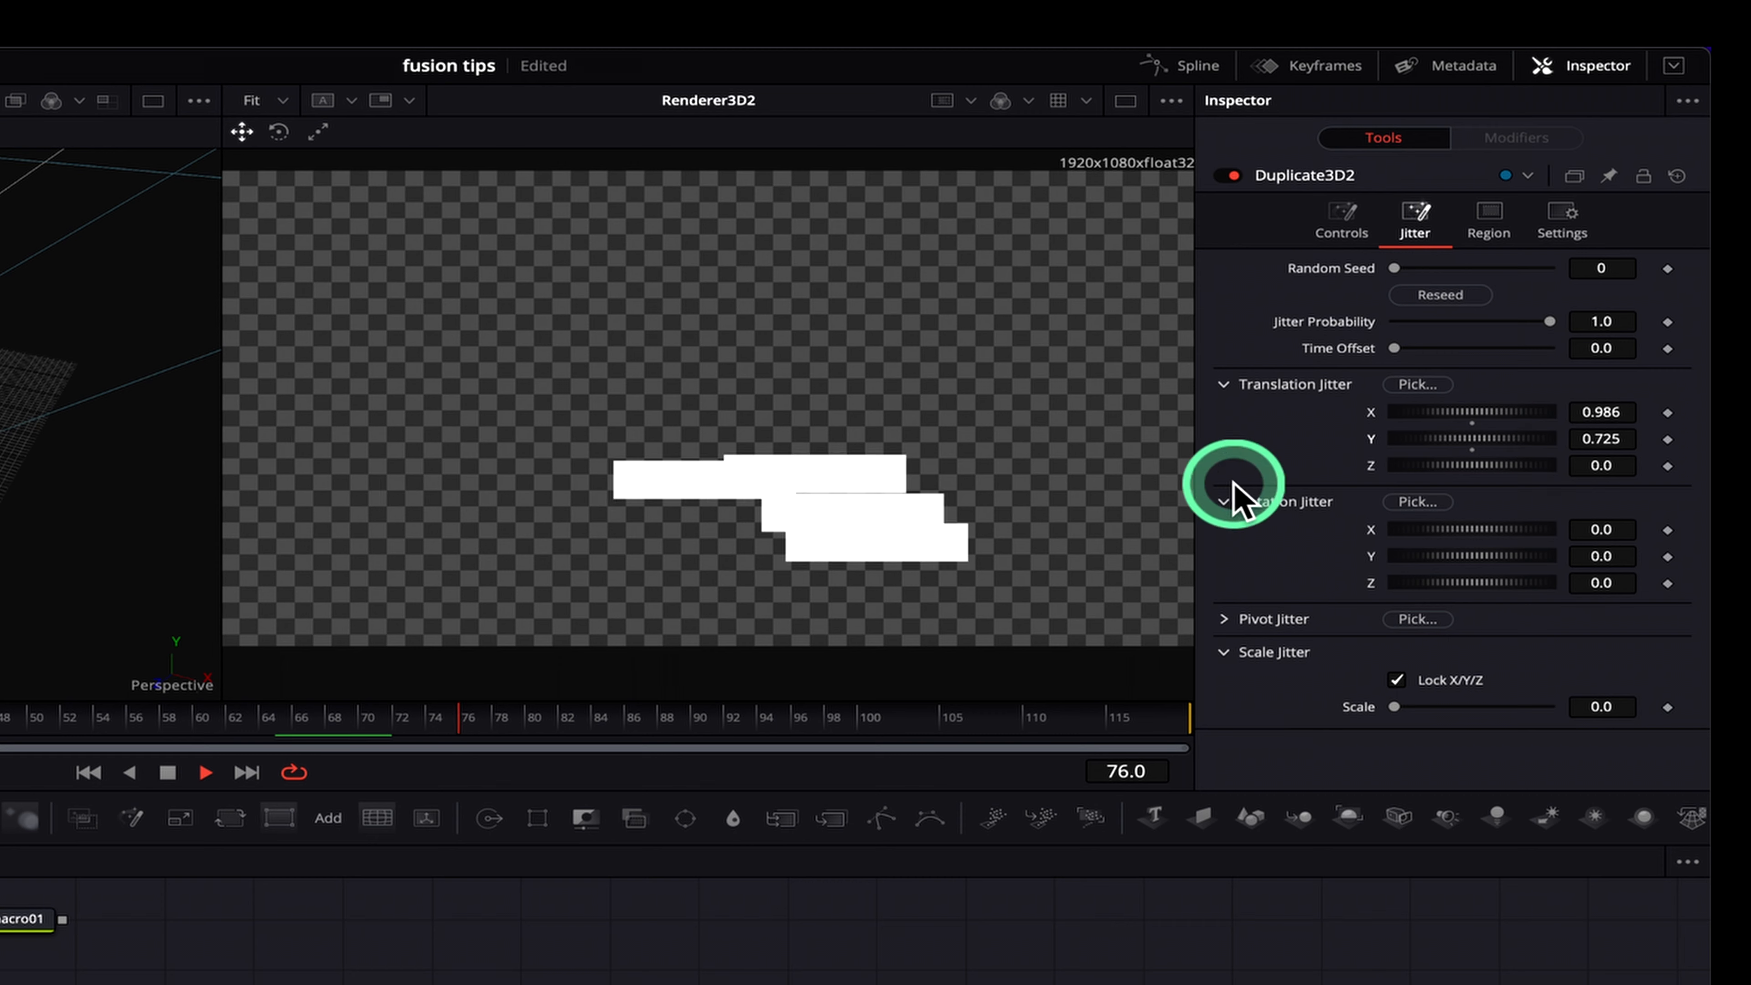
pyautogui.moveTo(1453, 469); pyautogui.dragTo(1490, 427)
# Set Duplicate3D2's jitter random seed to about 23220 and its jitter time offset to 20
pyautogui.moveTo(1395, 268); pyautogui.dragTo(1504, 269)
pyautogui.moveTo(1396, 348); pyautogui.dragTo(1657, 364)
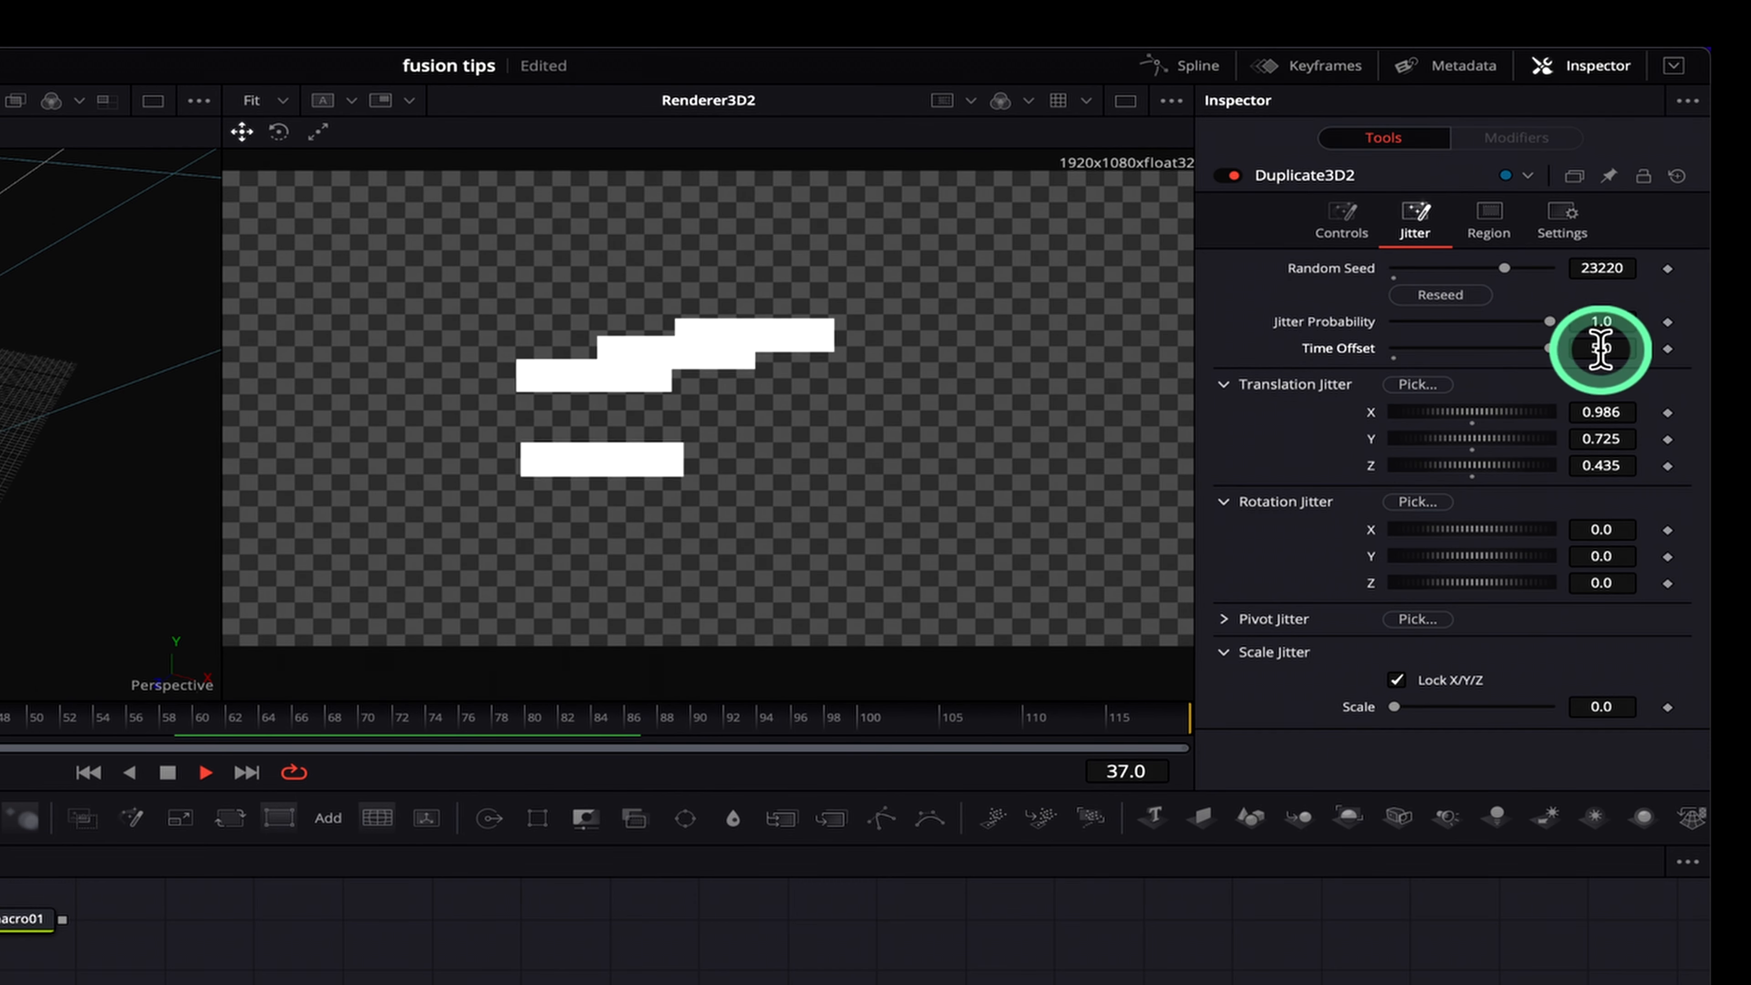
pyautogui.moveTo(1588, 348); pyautogui.dragTo(1643, 345)
pyautogui.write('20')
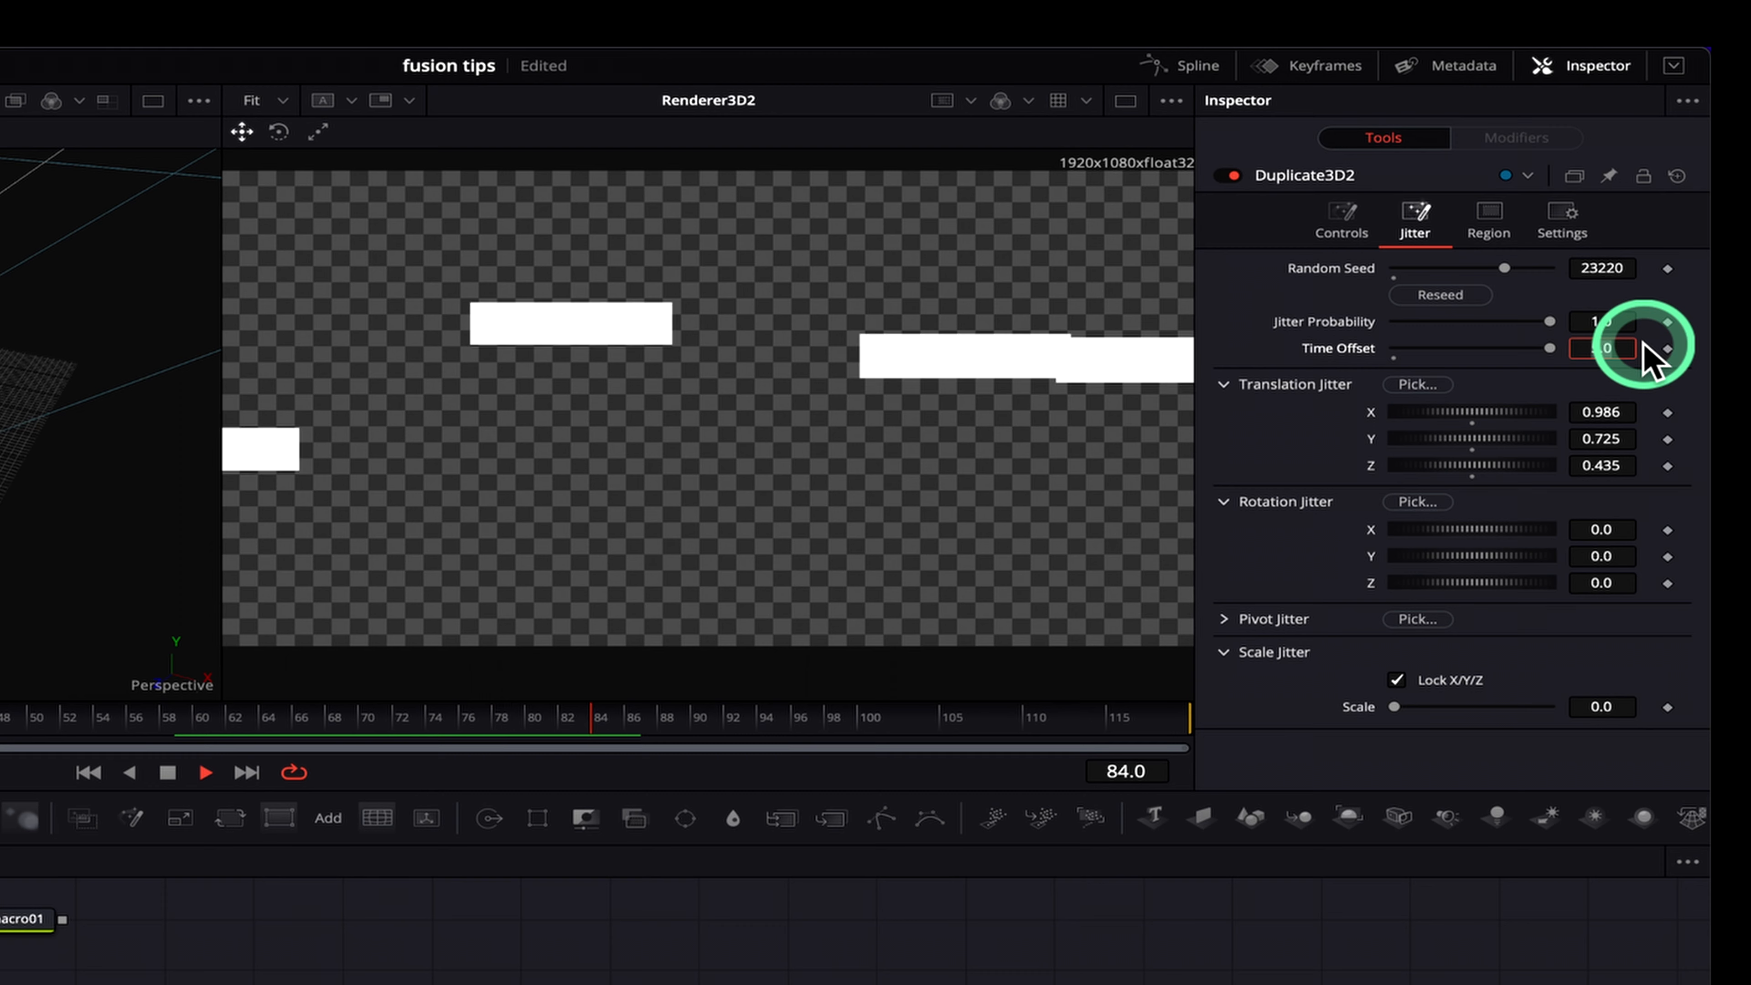
pyautogui.press('Tab')
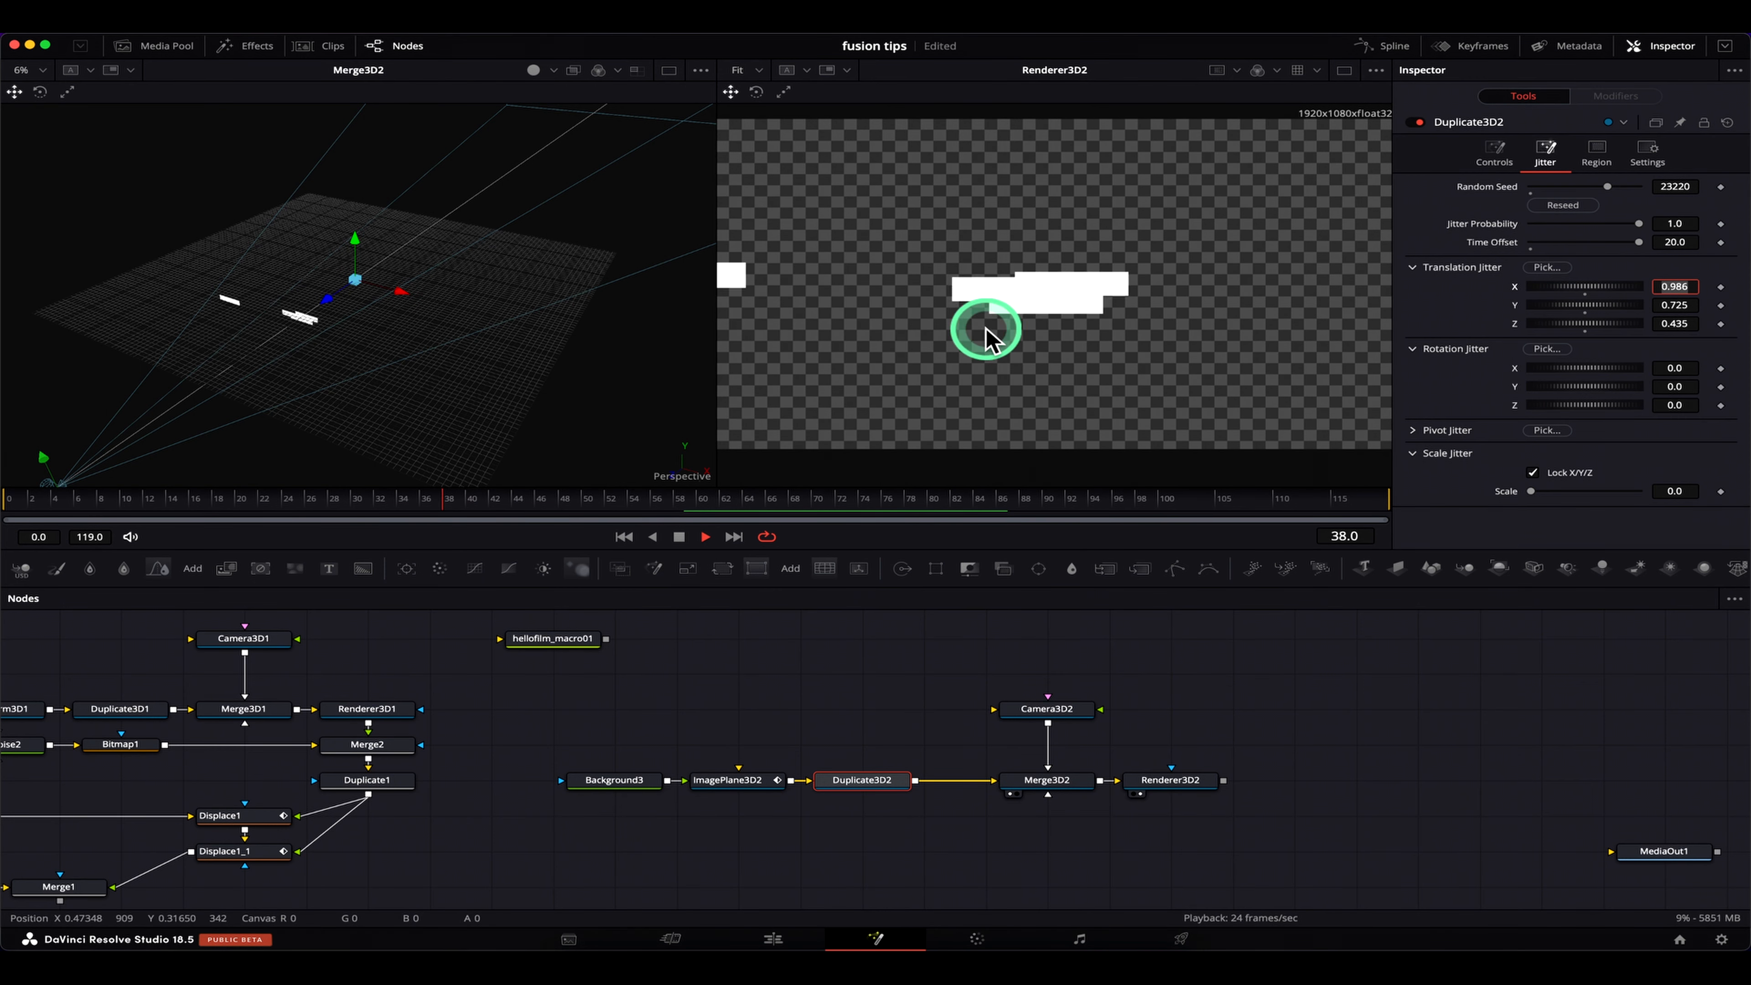
# Increase Duplicate3D2's translation jitter to about 1.015 in X, 0.899 in Y and 1.058 in Z
pyautogui.moveTo(1582, 336); pyautogui.dragTo(1579, 286)
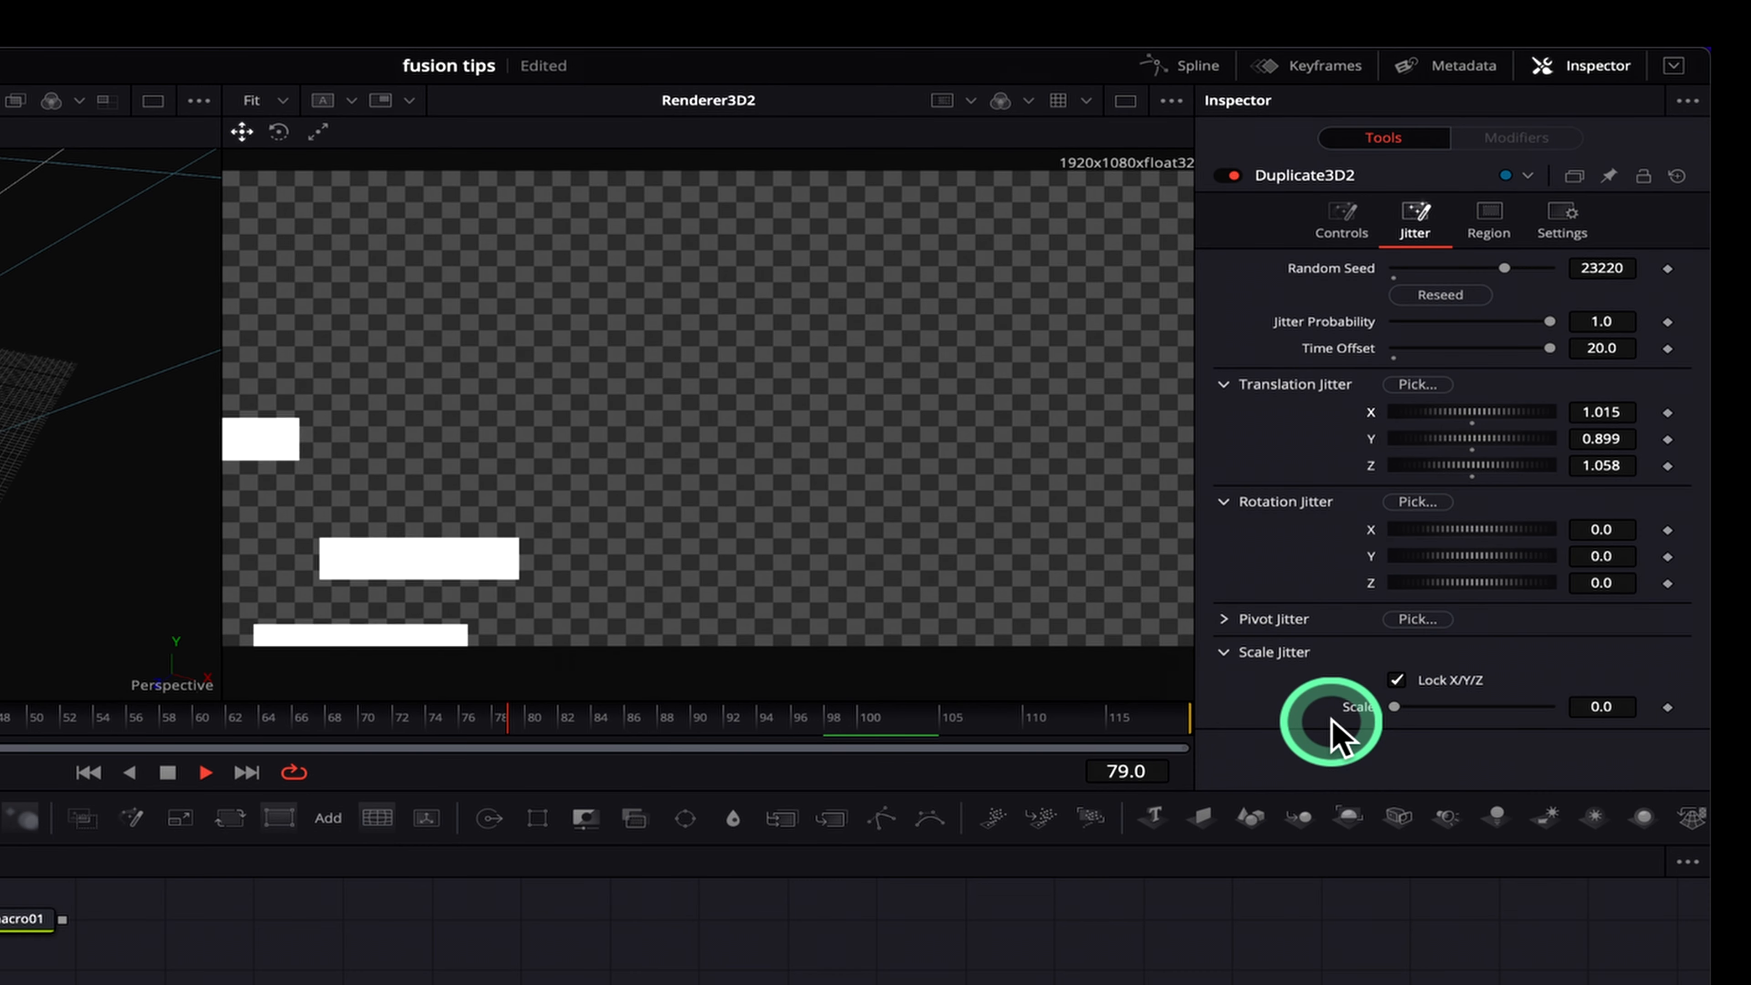
# Set Duplicate3D2's uniform scale jitter to about 3.37
pyautogui.moveTo(1374, 721); pyautogui.dragTo(1508, 708)
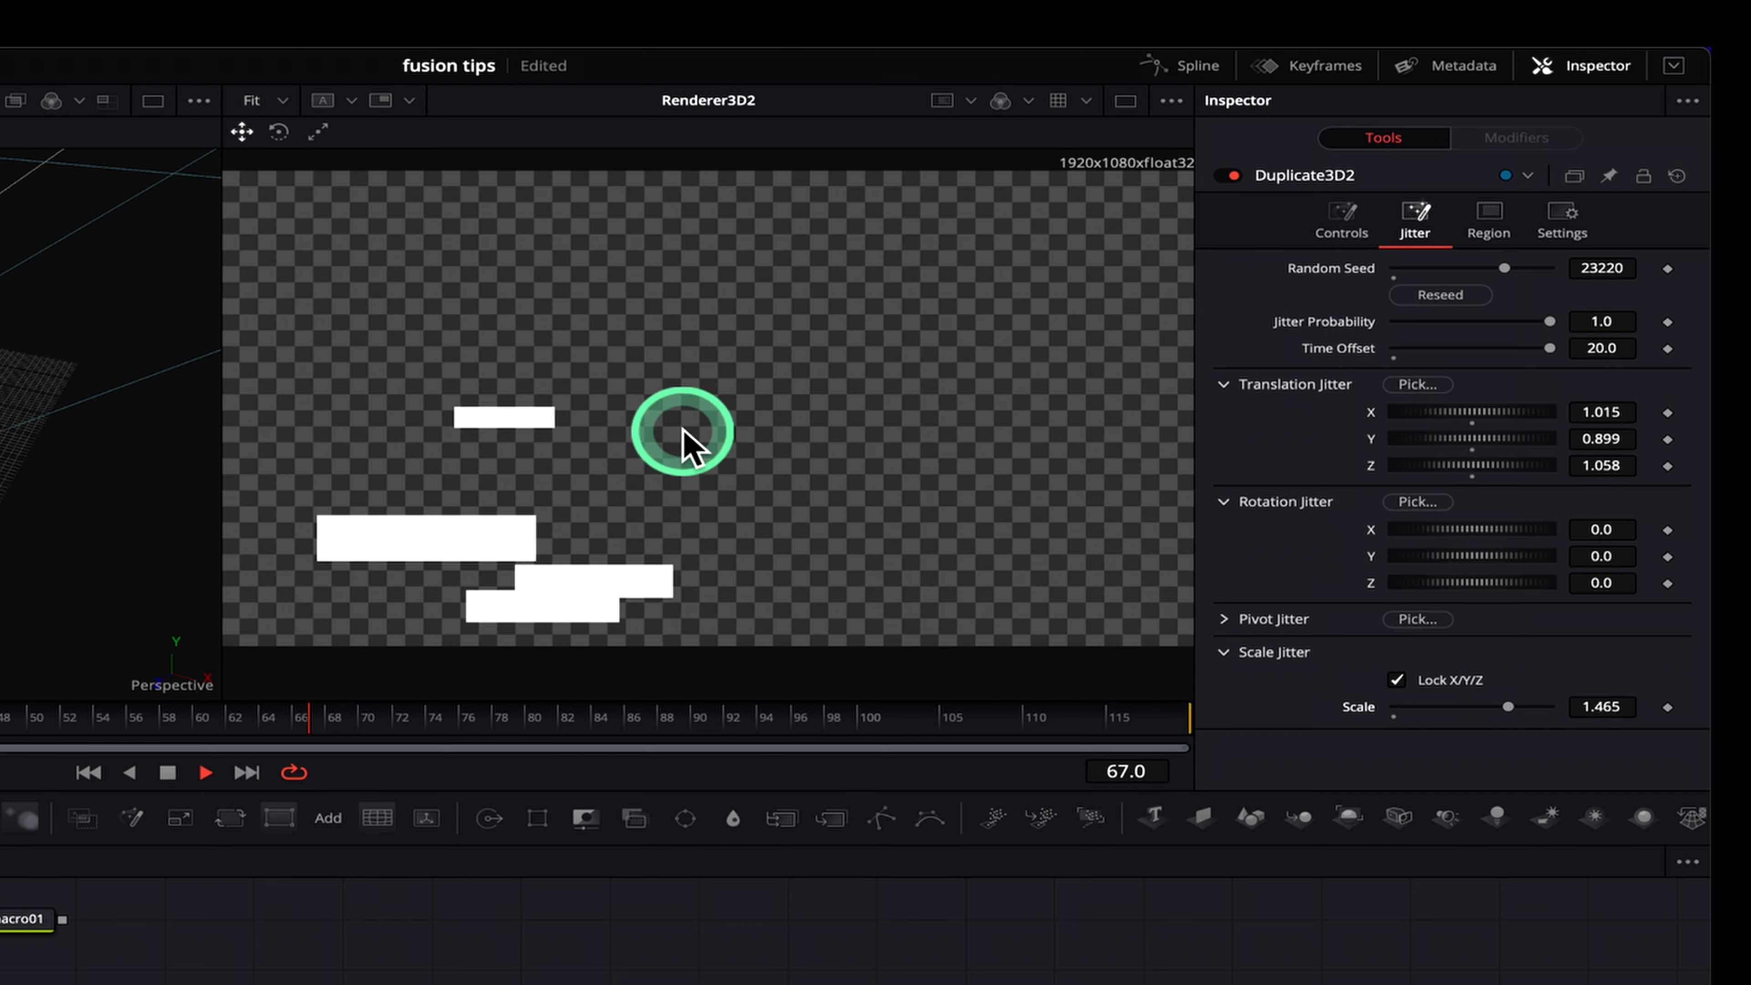
pyautogui.moveTo(1511, 708); pyautogui.dragTo(1625, 789)
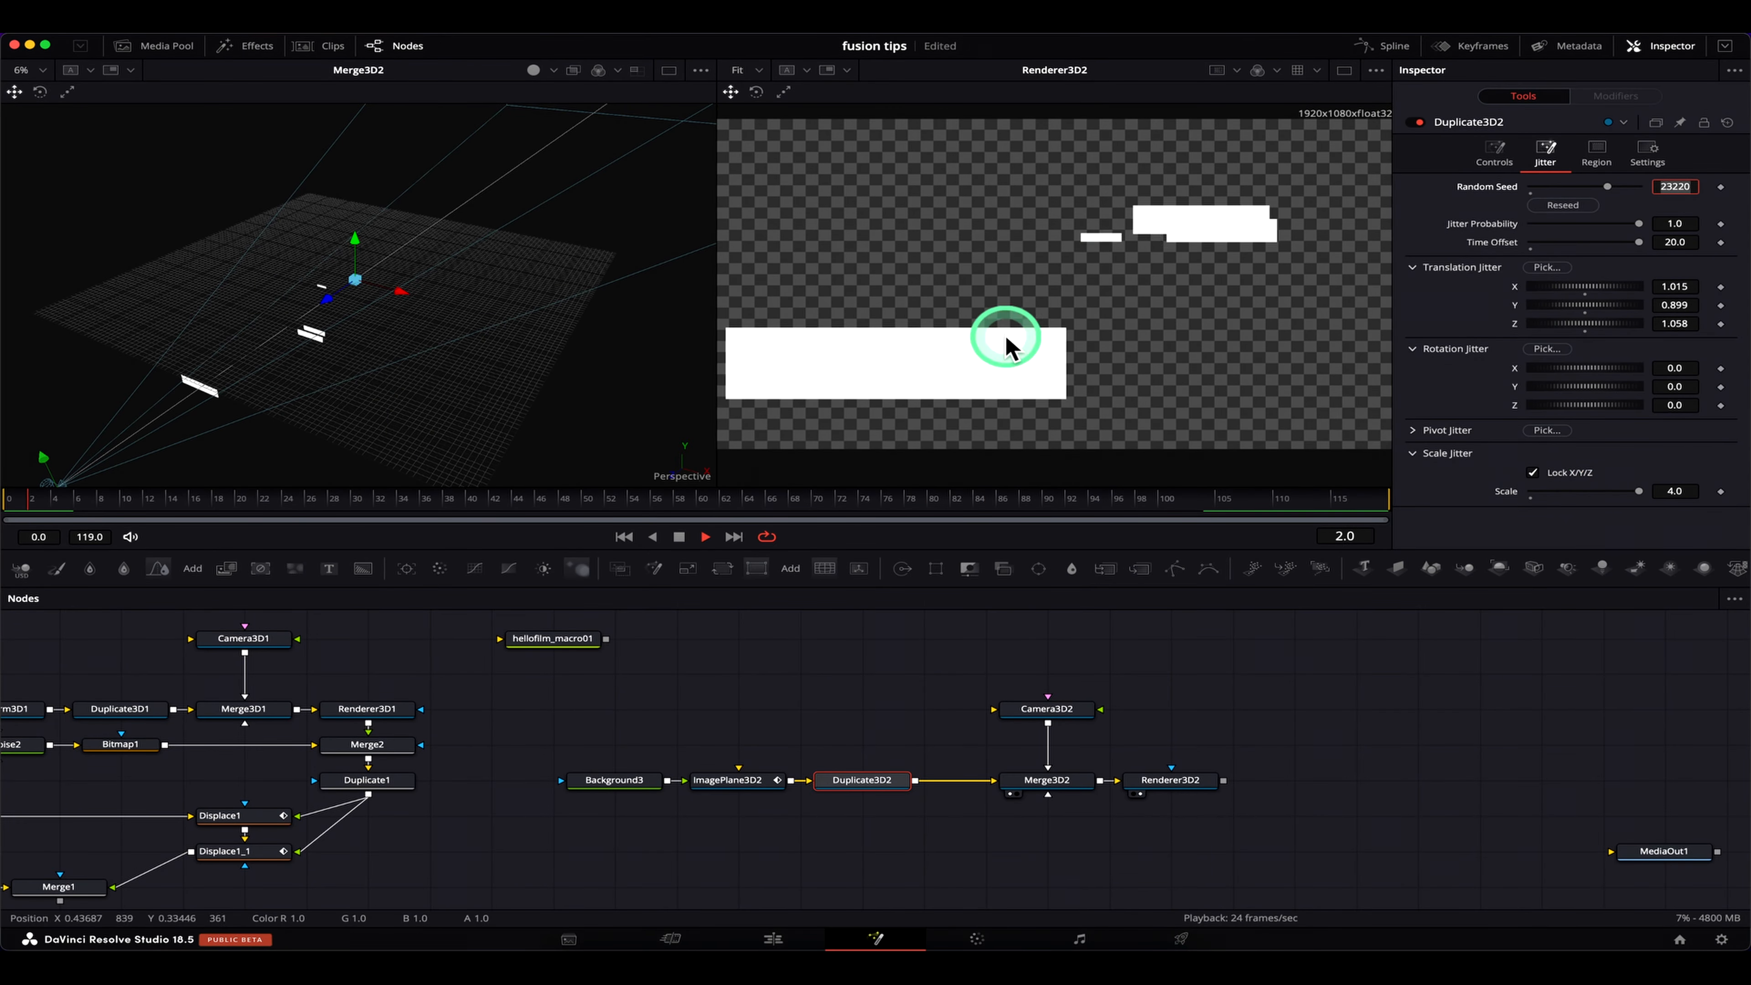
pyautogui.moveTo(1639, 492); pyautogui.dragTo(1623, 493)
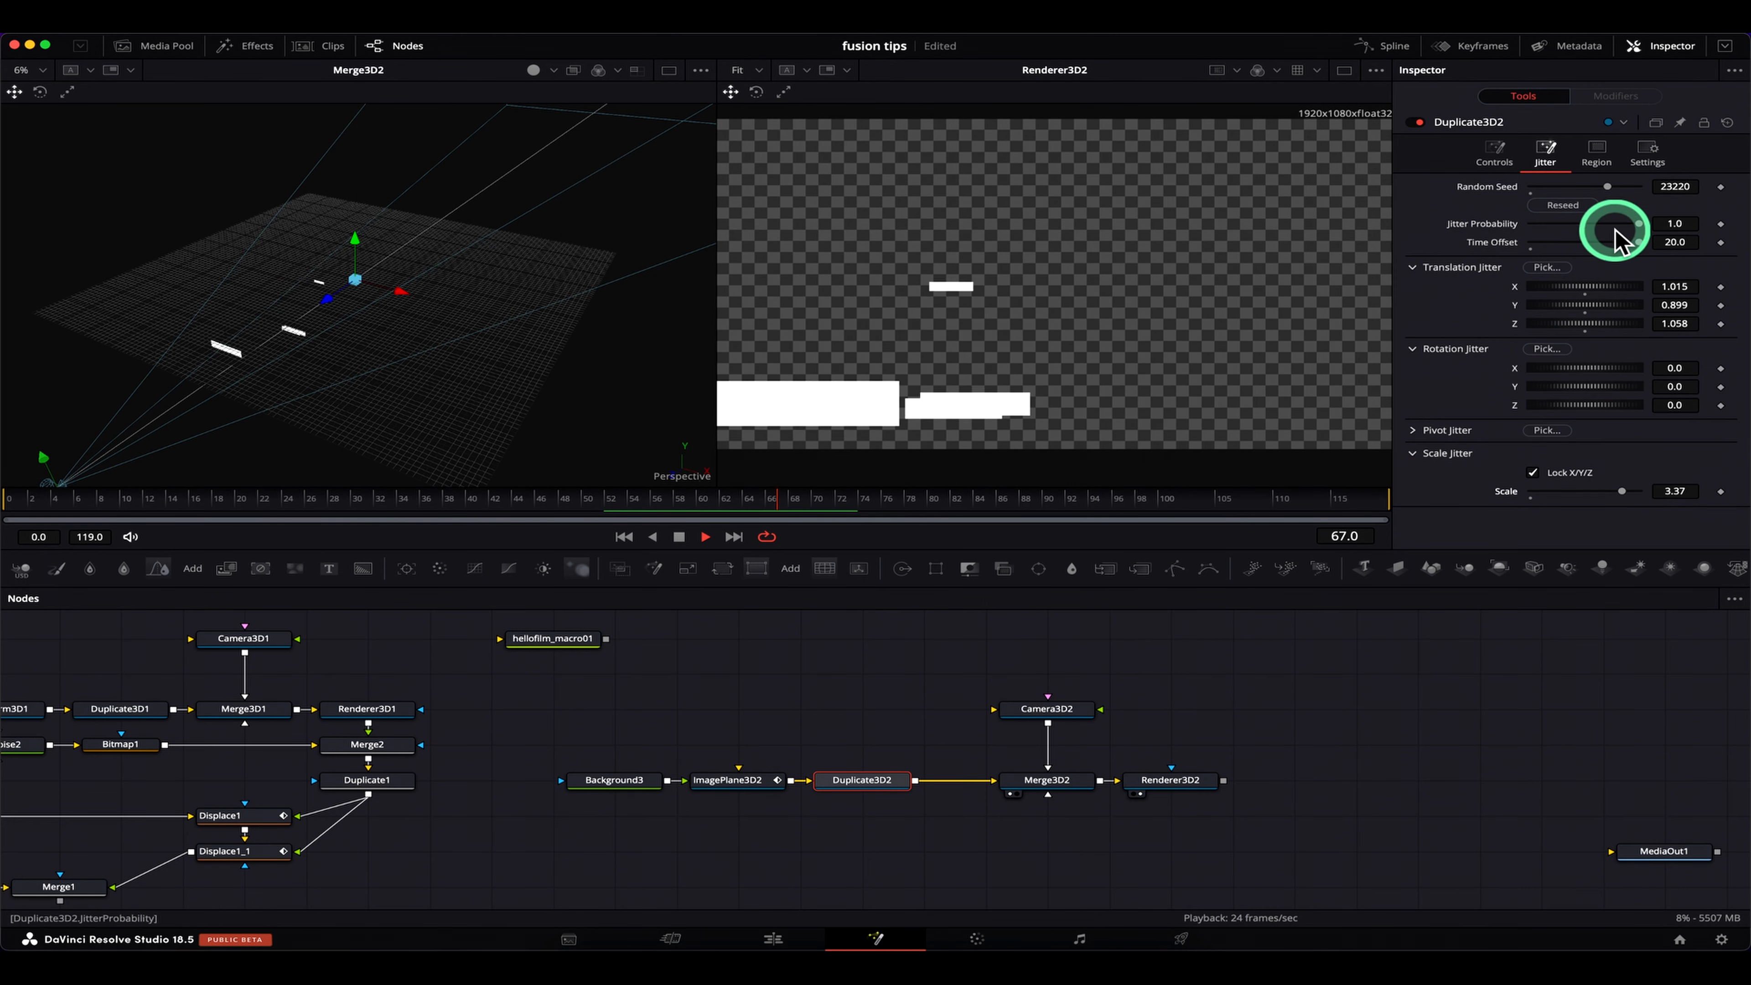
# Set the last copy of Duplicate3D2 to 25 and adjust its Z translation jitter
pyautogui.click(1494, 153)
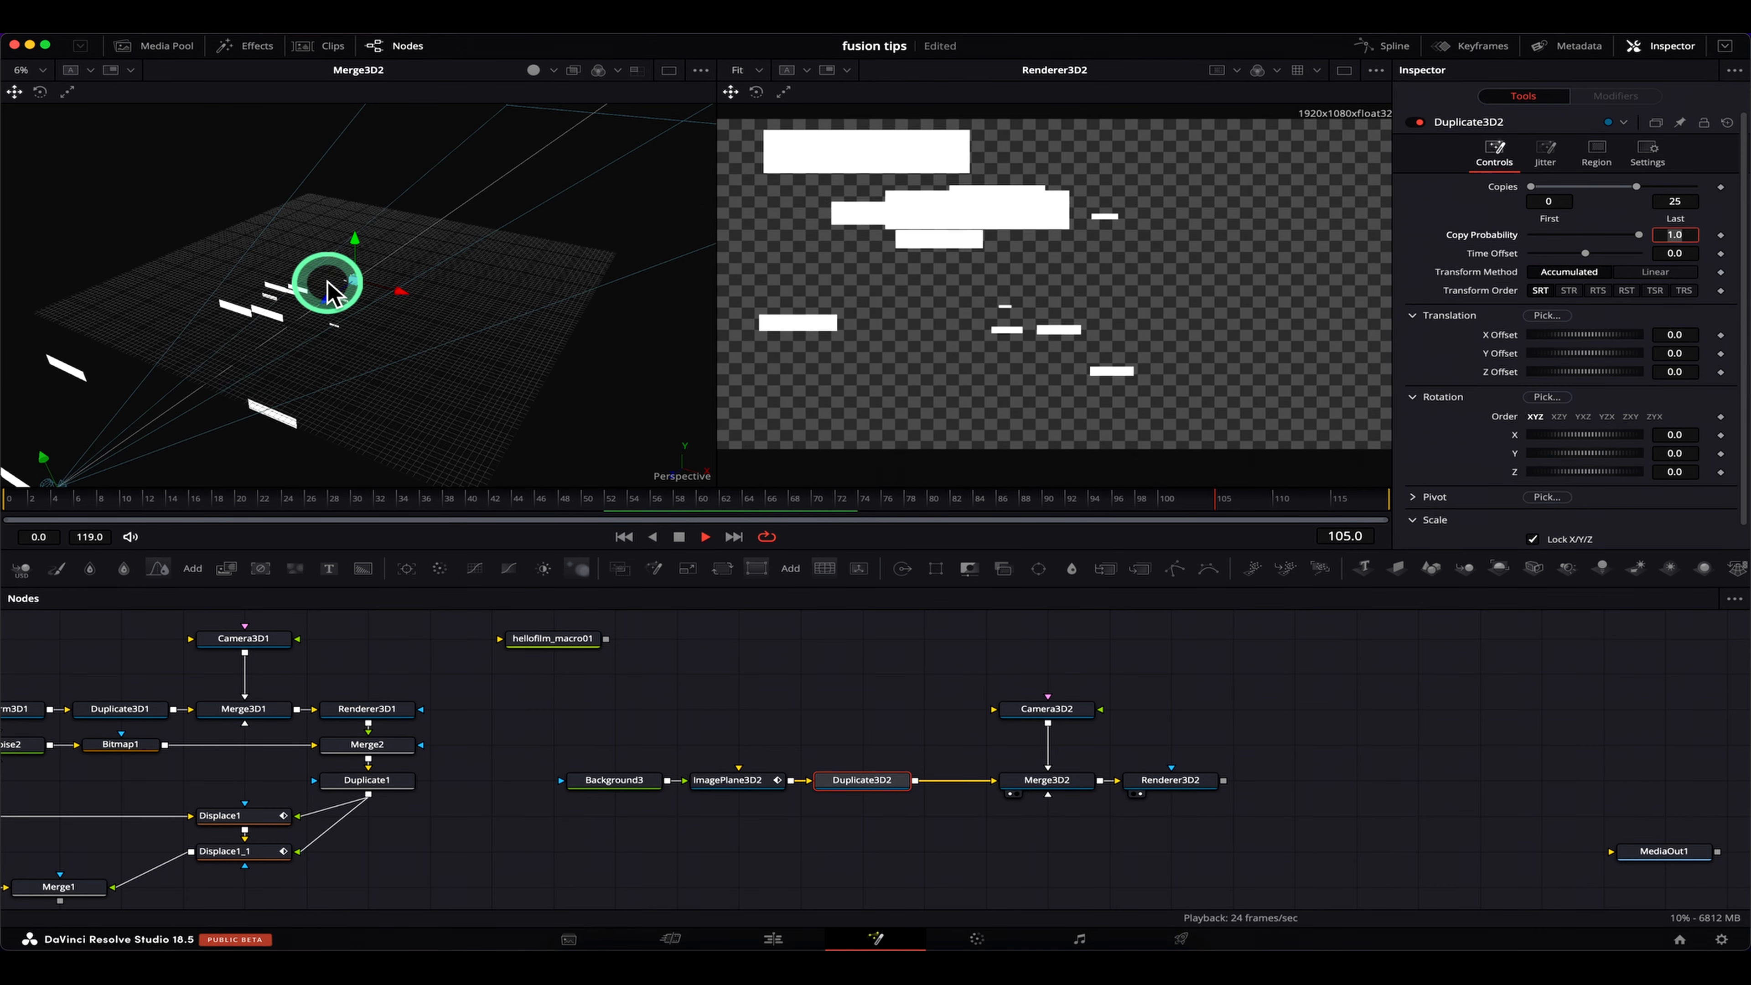
pyautogui.scroll(-3, 328, 280)
pyautogui.scroll(-2, 269, 375)
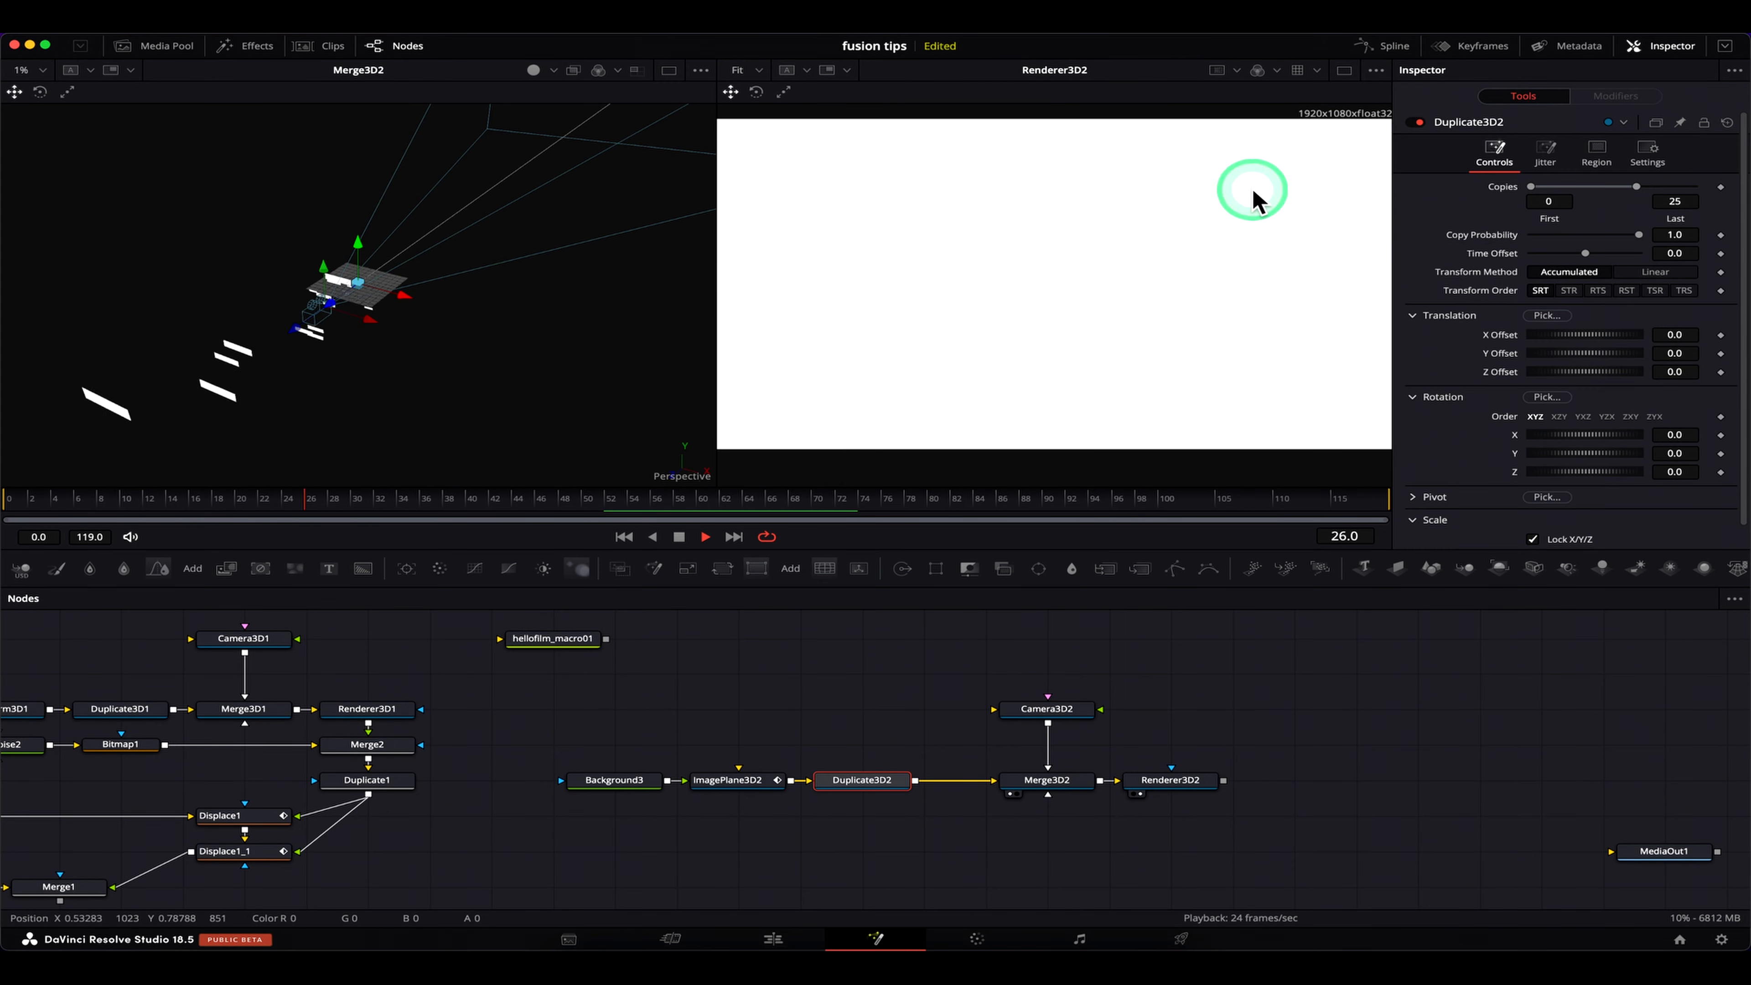
pyautogui.click(1545, 152)
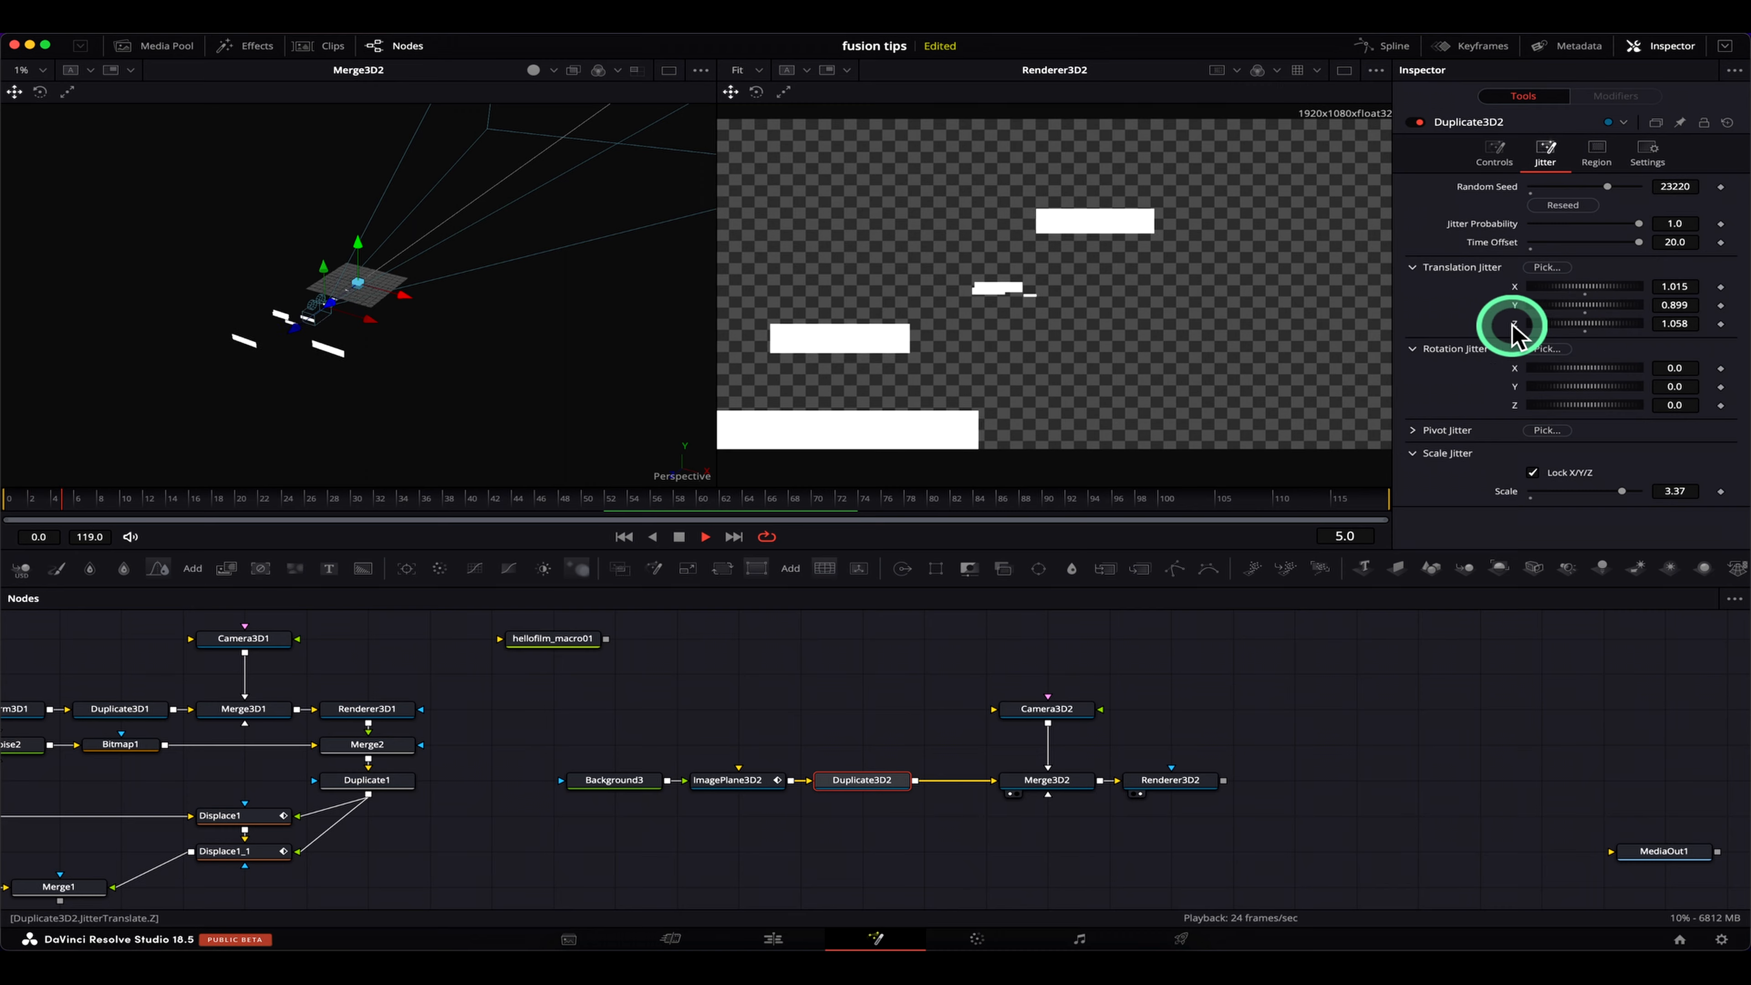
pyautogui.moveTo(1584, 324); pyautogui.dragTo(1613, 328)
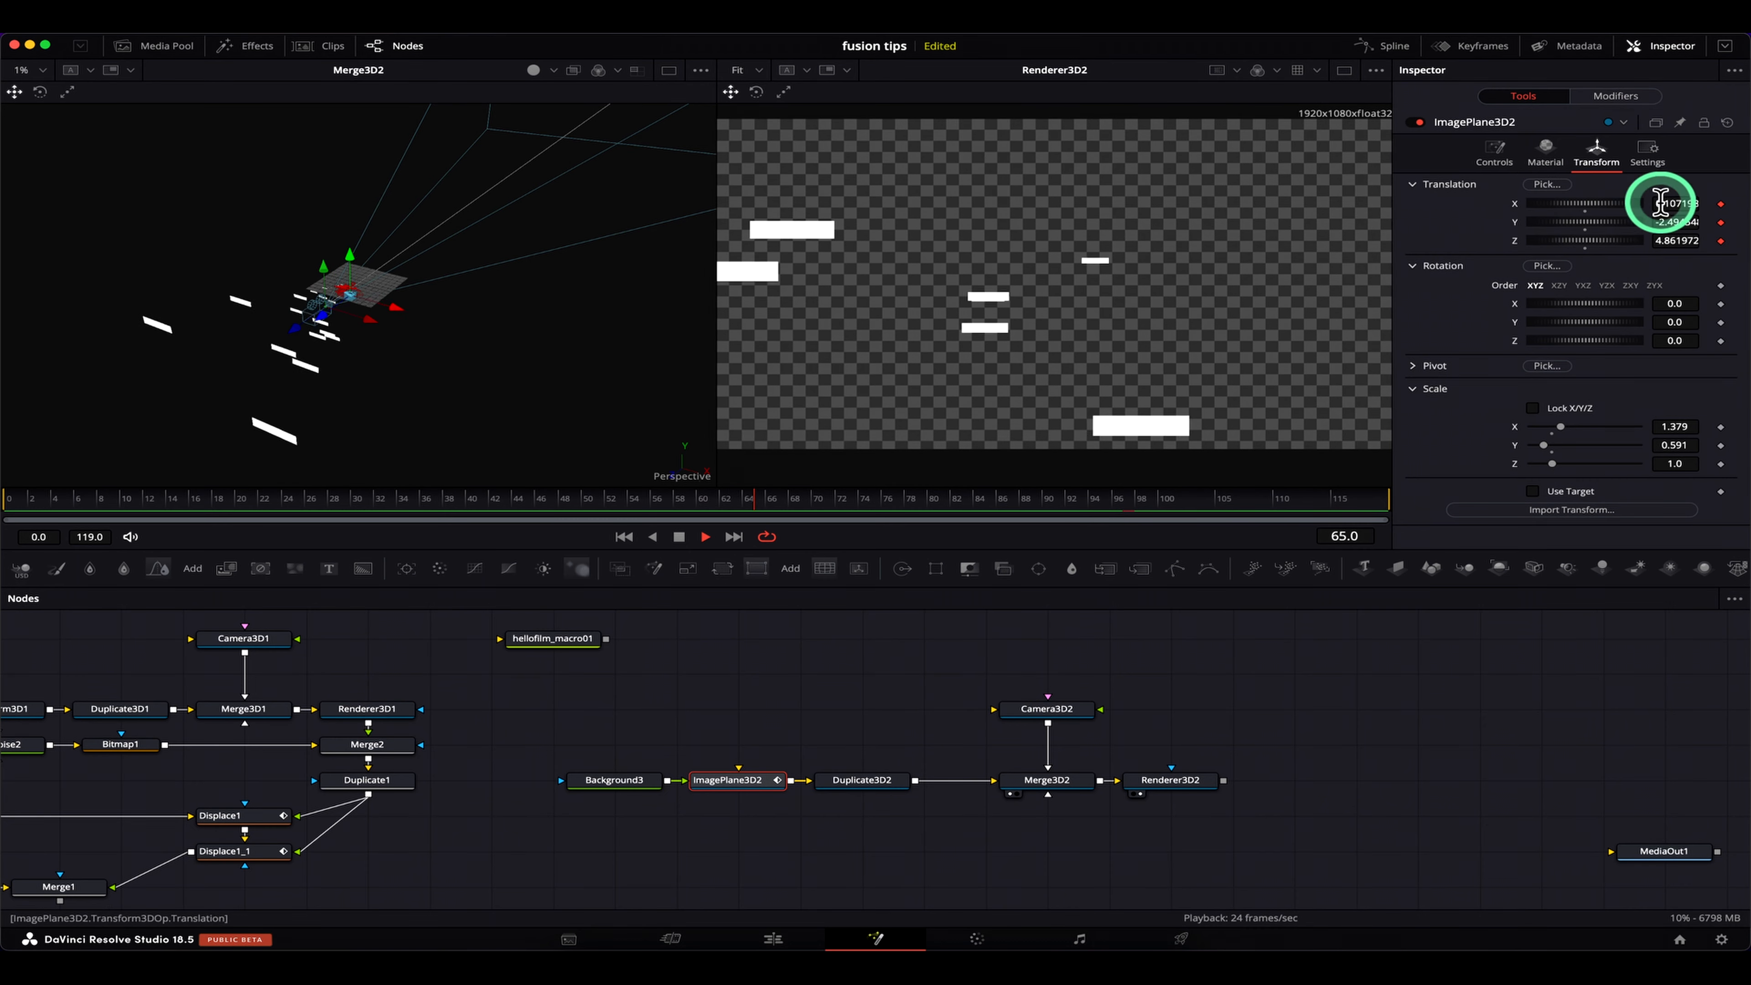
# Reduce the maximum of the Z Offset shake modifier on ImagePlane3D2 to 0.5
pyautogui.click(1630, 106)
pyautogui.moveTo(1613, 328); pyautogui.dragTo(1583, 331)
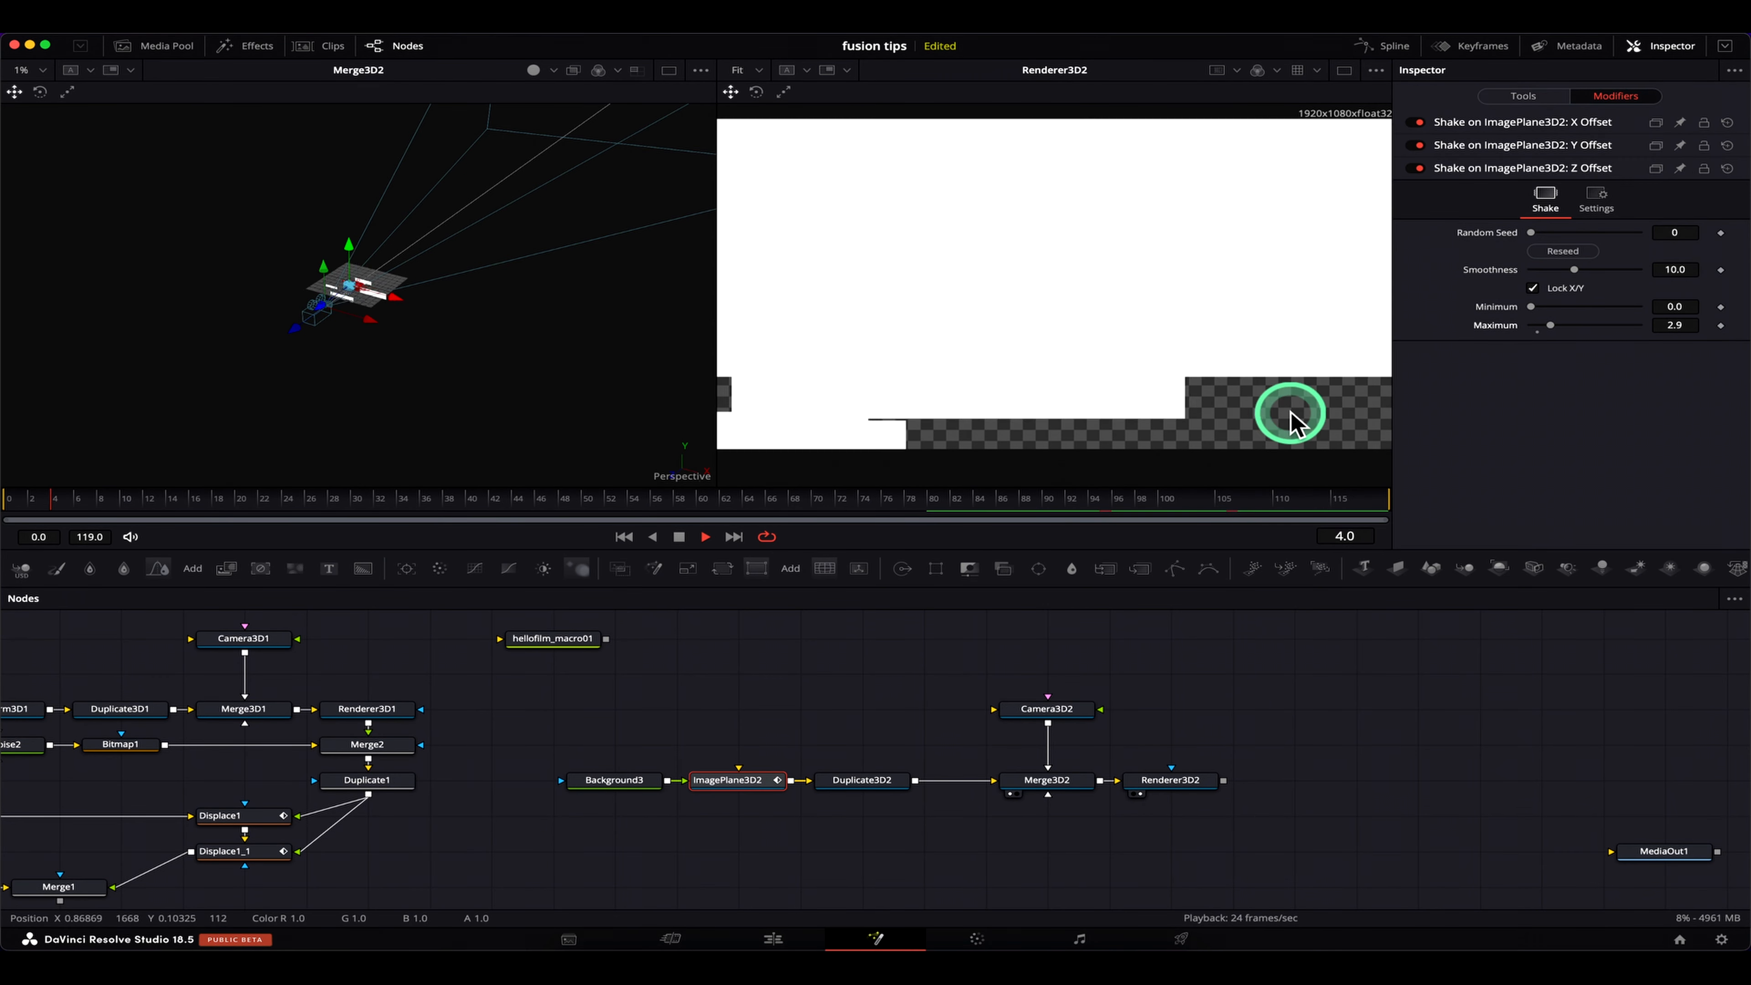
pyautogui.moveTo(1550, 330); pyautogui.dragTo(1526, 334)
pyautogui.click(786, 348)
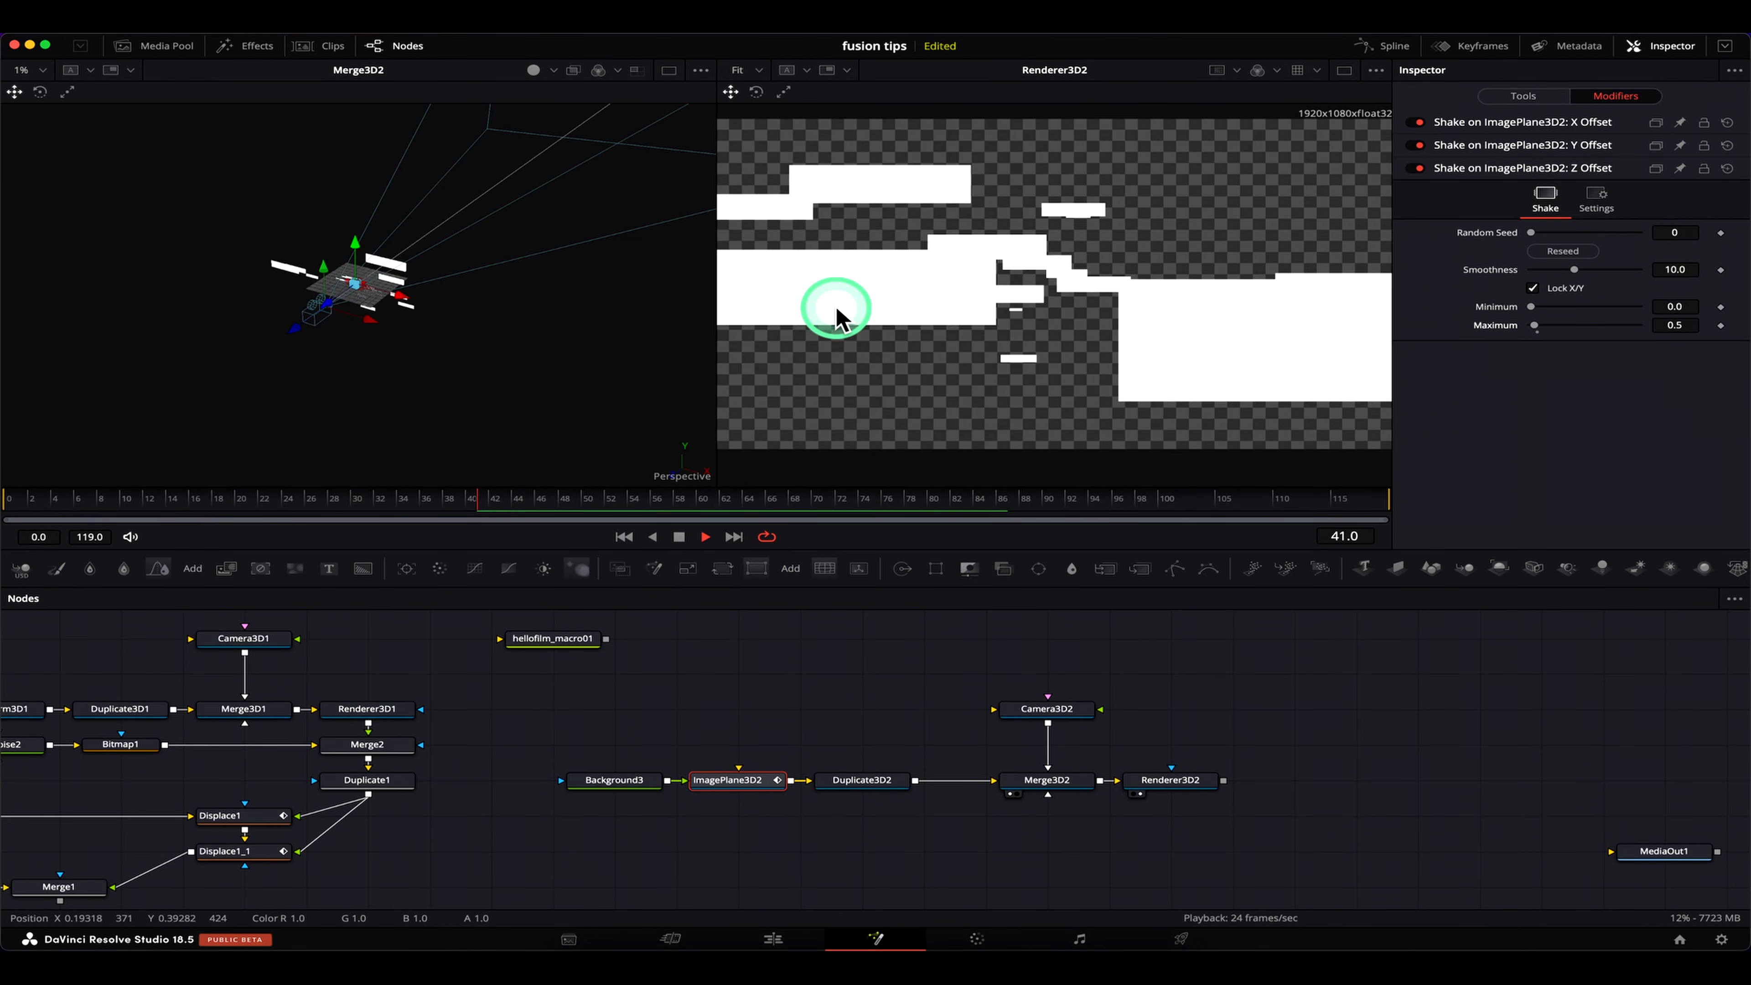
pyautogui.click(419, 340)
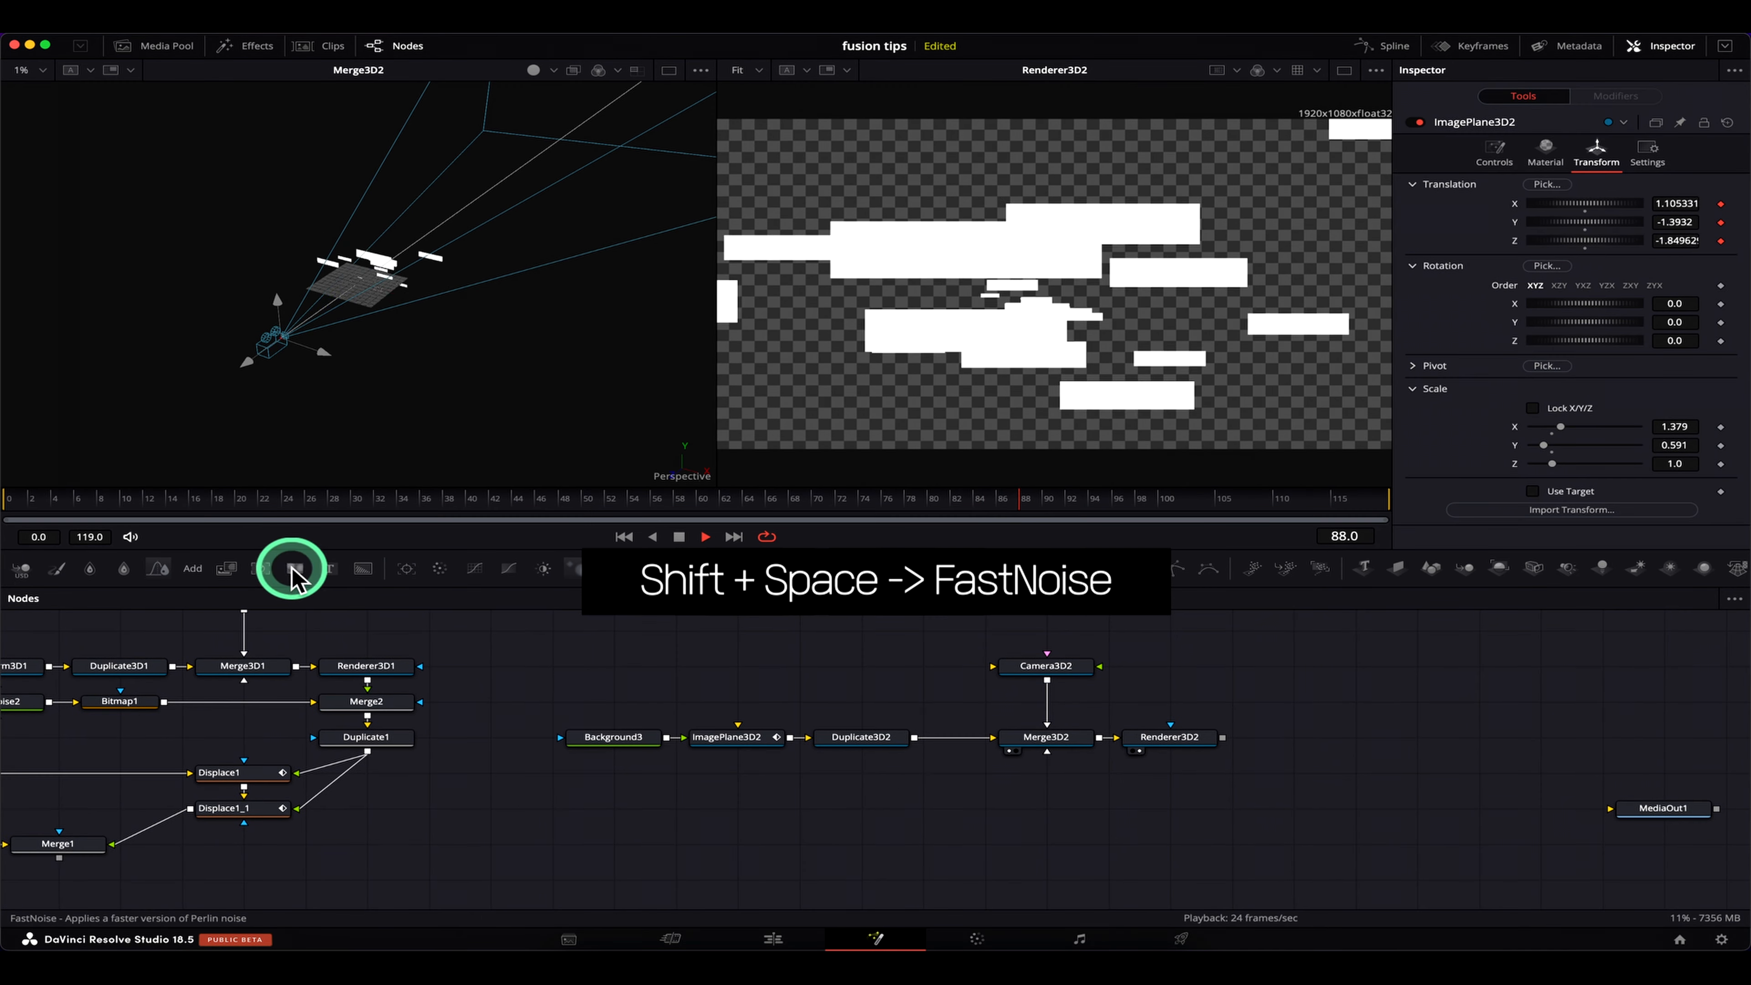
# Add a FastNoise node, display it, and set its detail to 10, contrast to 5 and brightness to 1
pyautogui.click(295, 570)
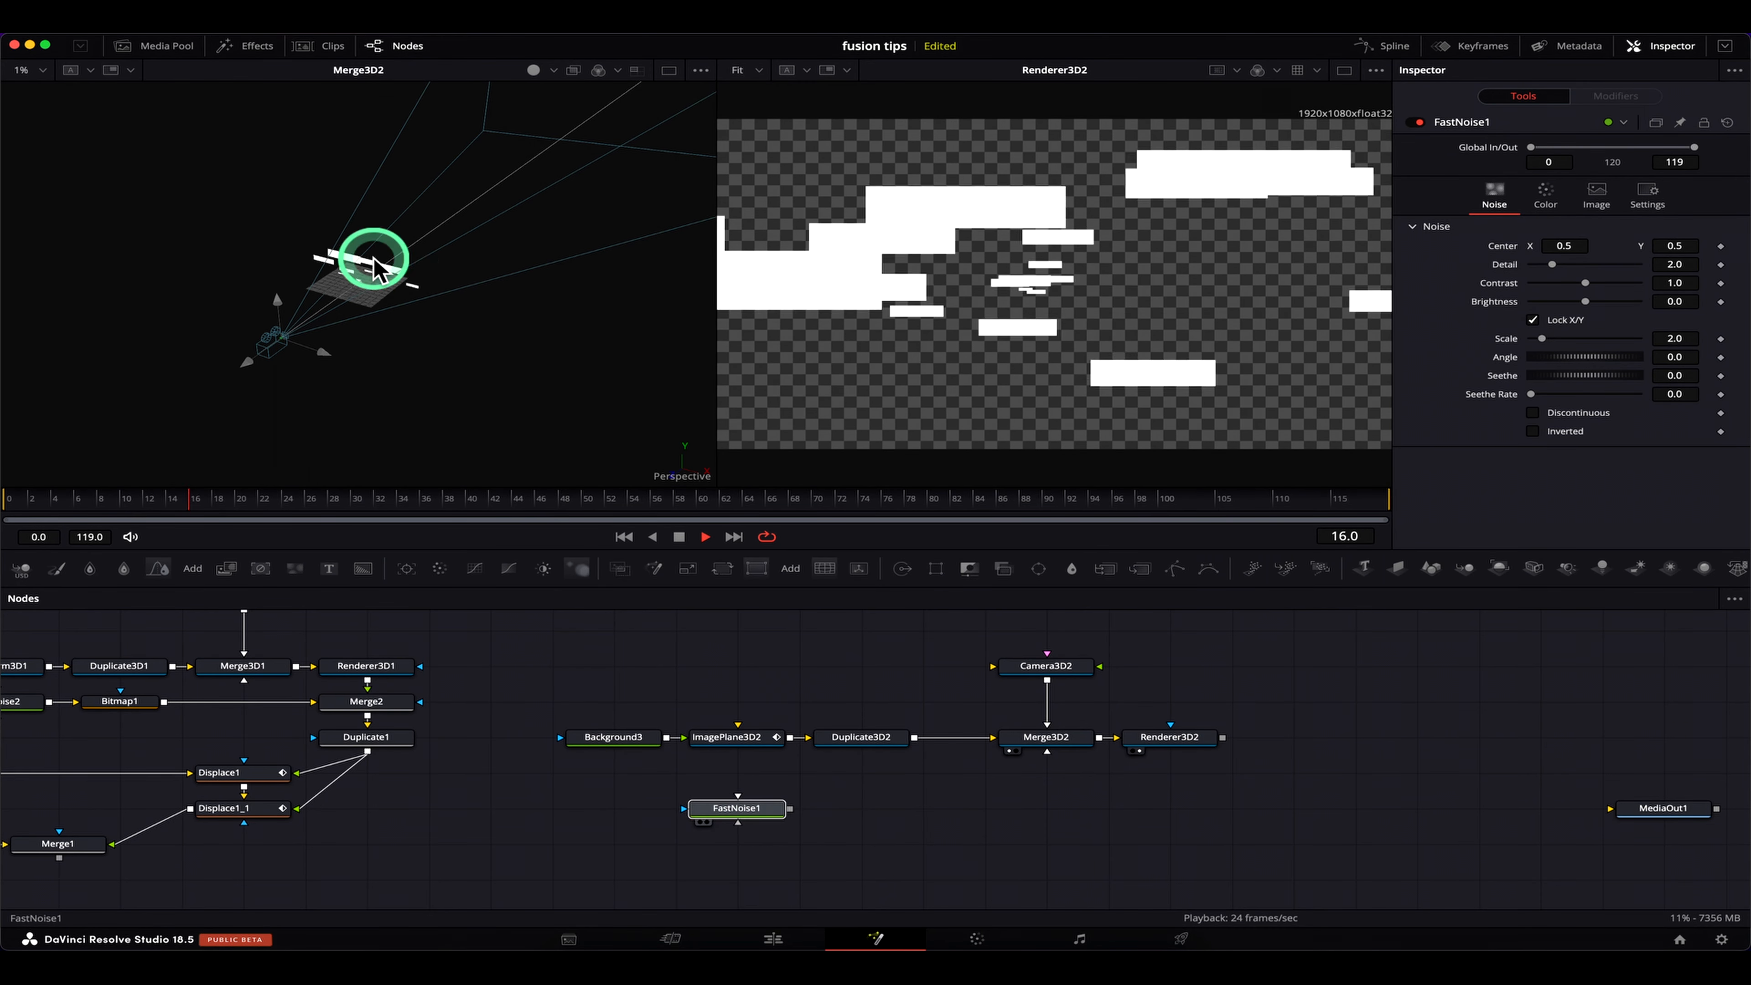
pyautogui.moveTo(376, 269); pyautogui.dragTo(372, 274)
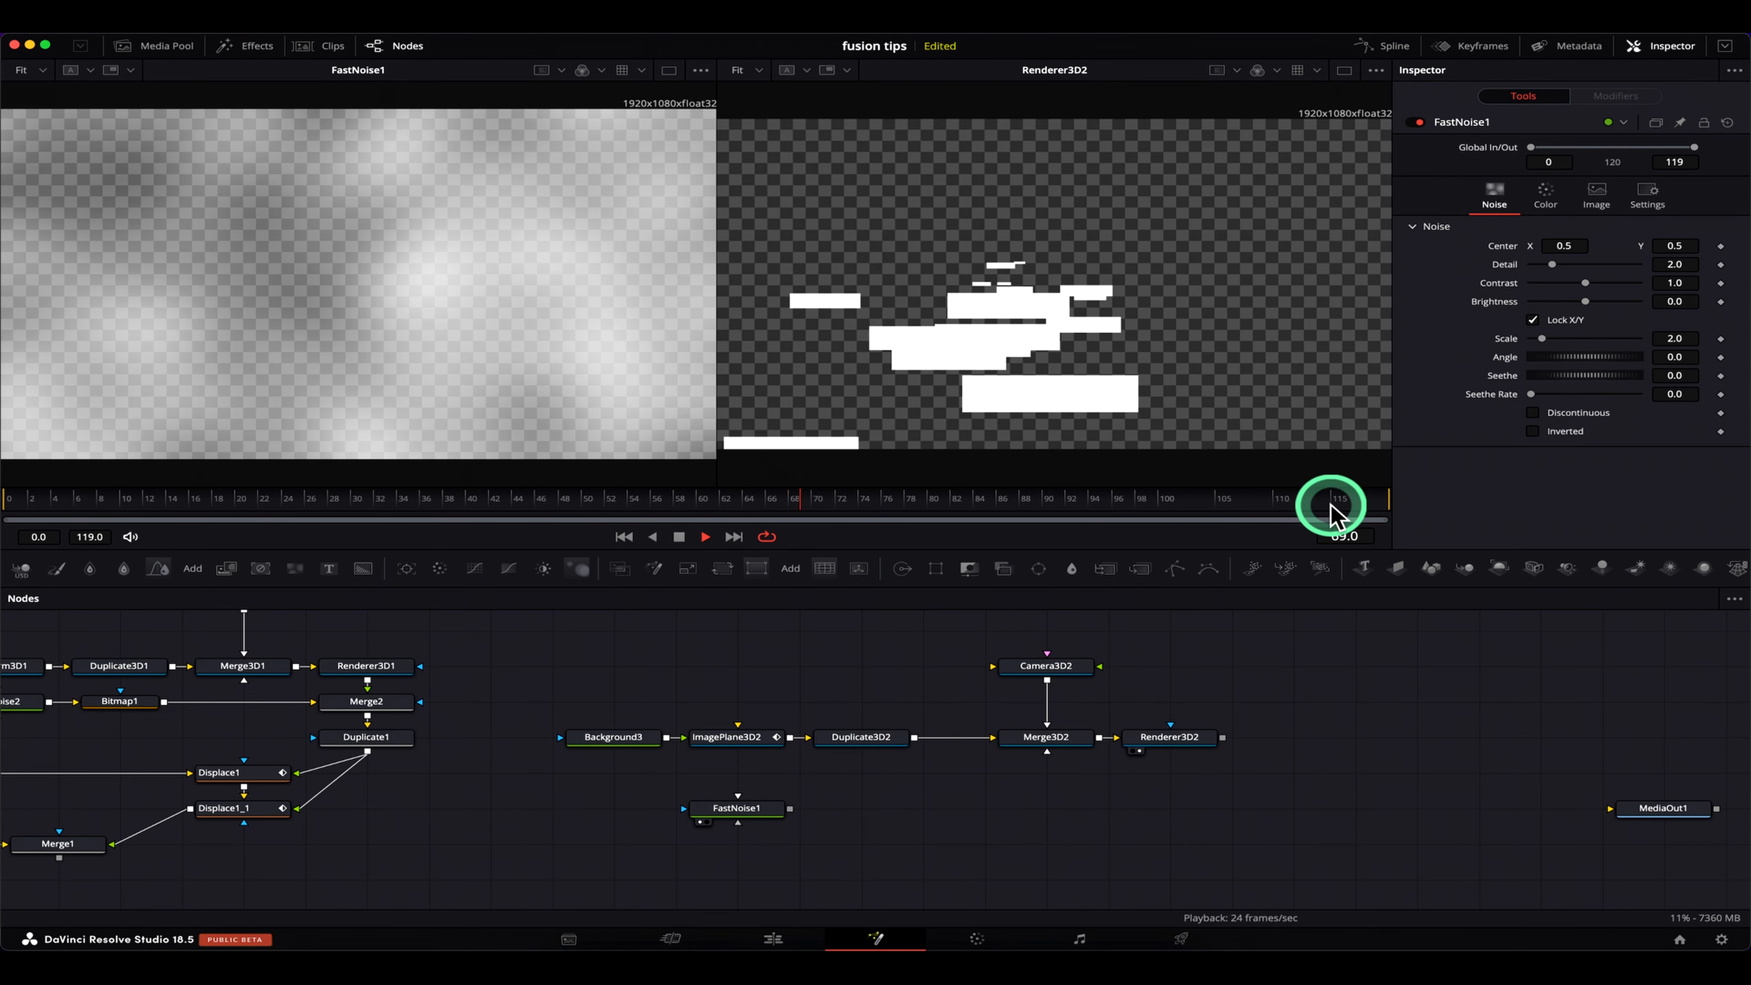
pyautogui.moveTo(1551, 264); pyautogui.dragTo(1635, 285)
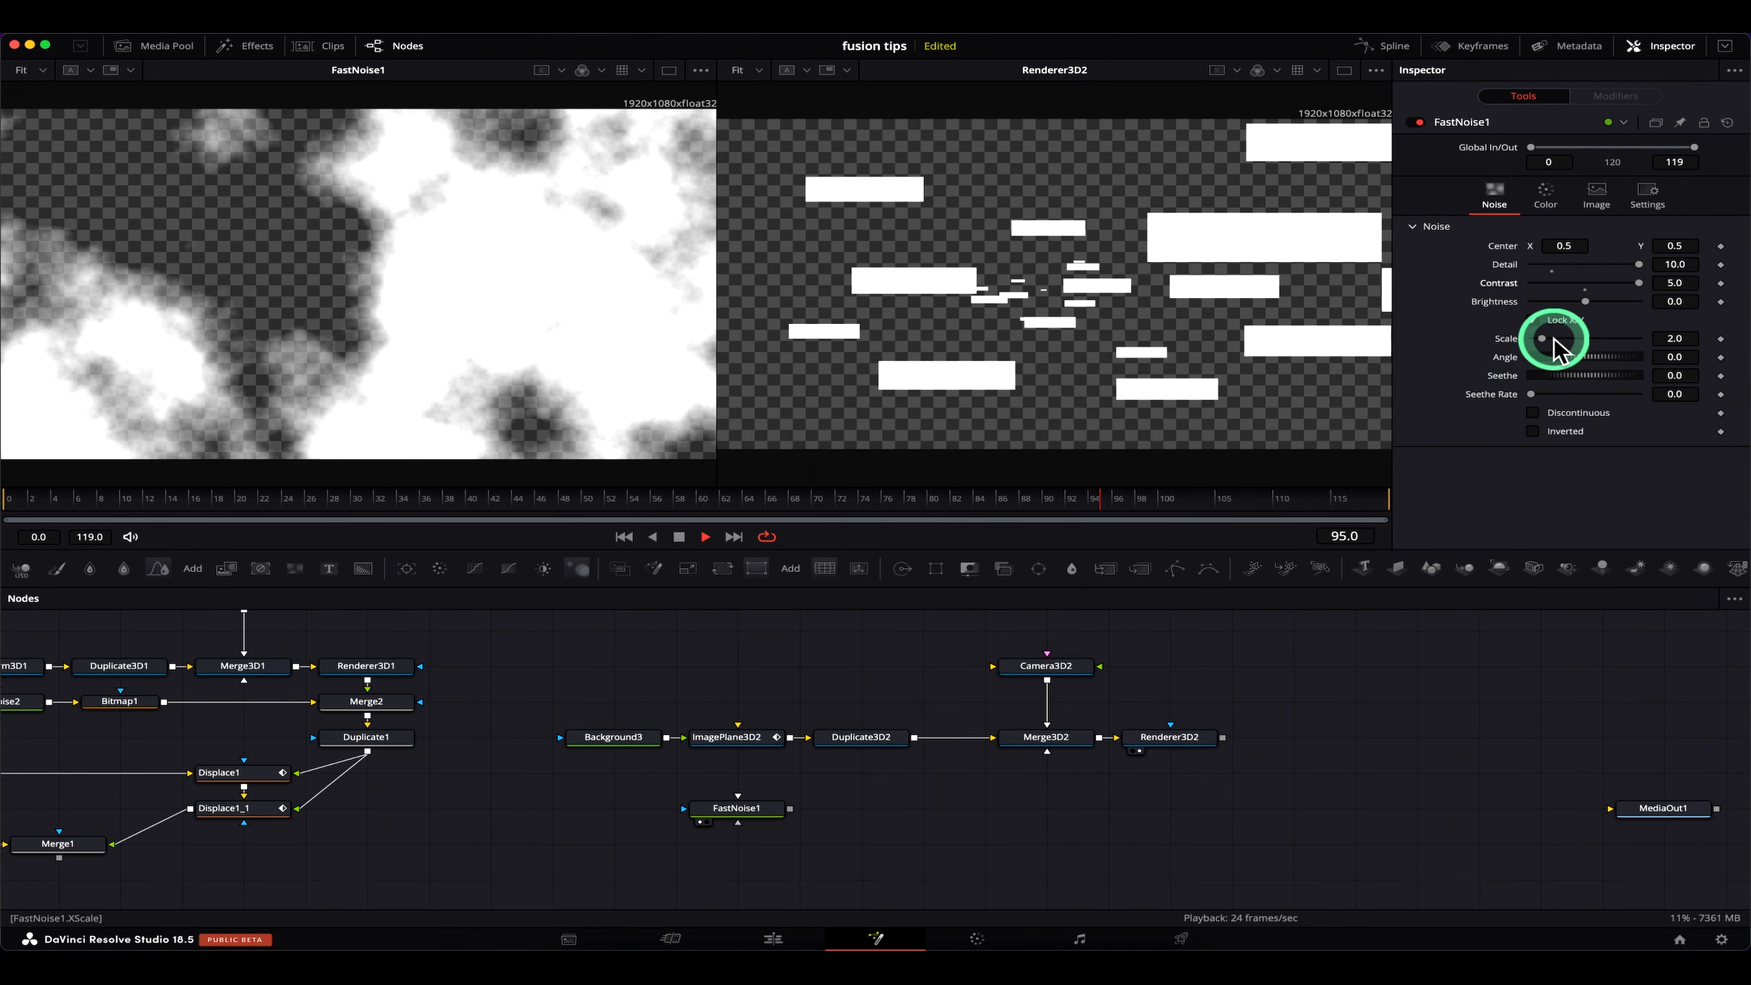
pyautogui.moveTo(1585, 302); pyautogui.dragTo(1644, 304)
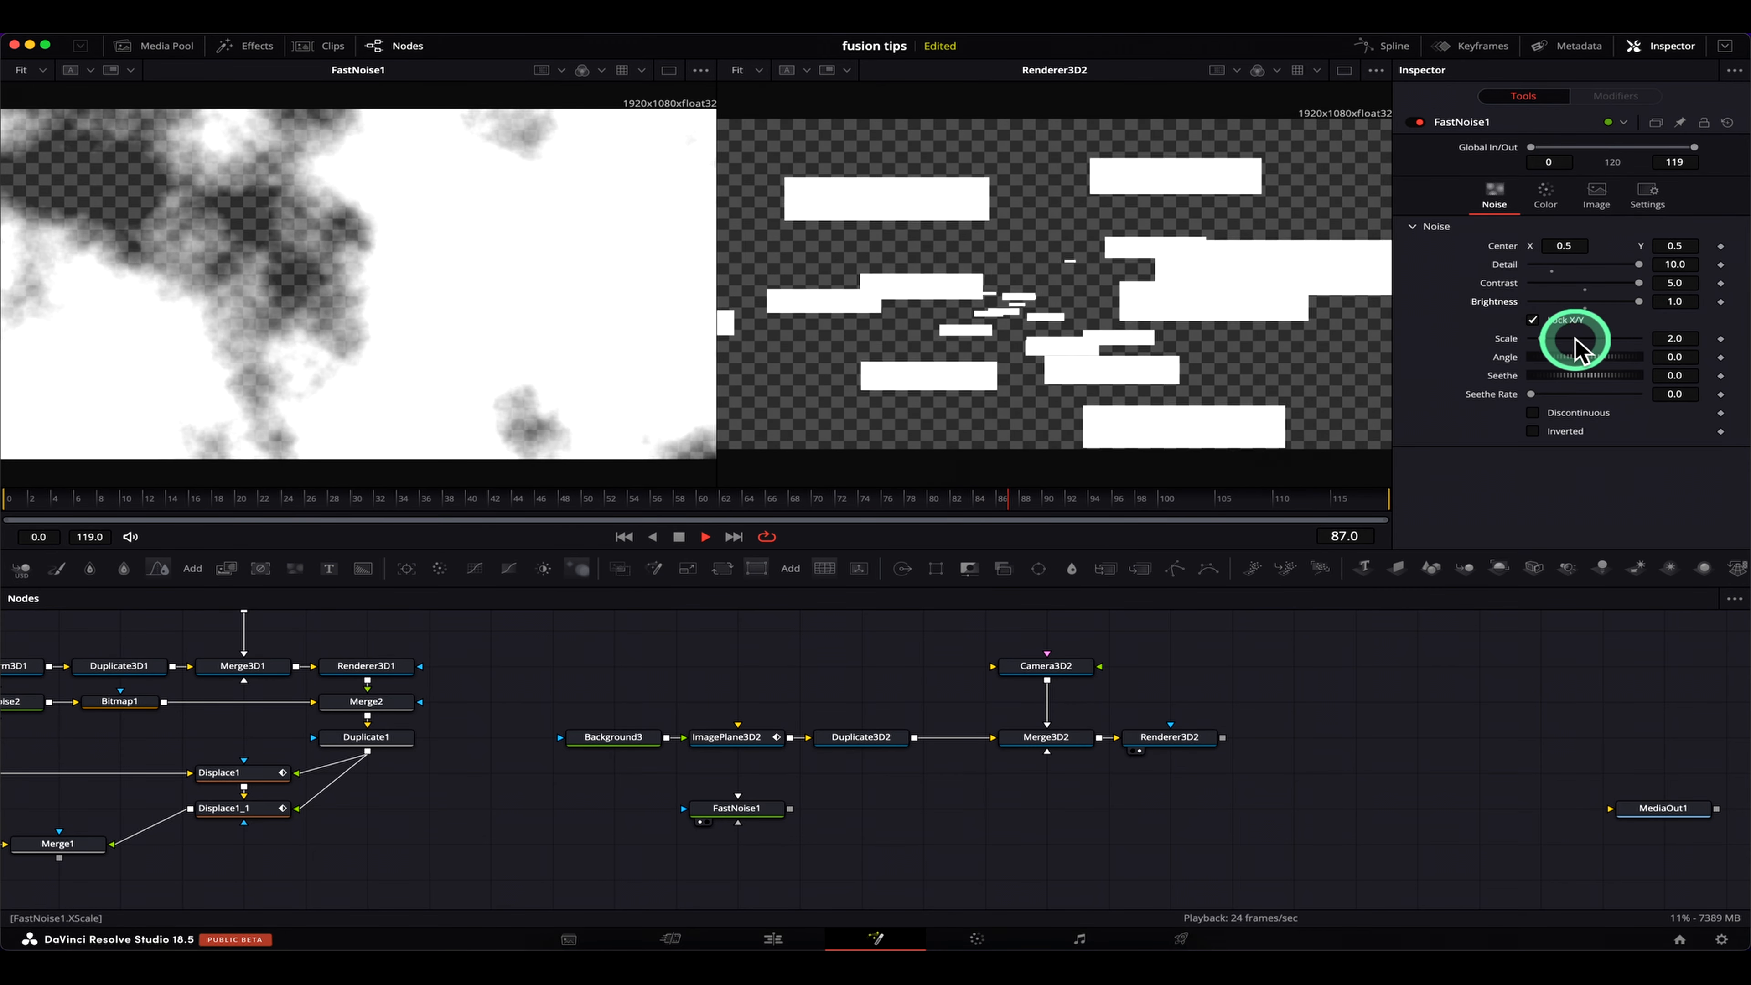
# Unlock the FastNoise scale axes and stretch the noise into horizontal lines with X scale 0 and Y scale 200
pyautogui.moveTo(1543, 340); pyautogui.dragTo(1598, 340)
pyautogui.moveTo(1641, 339); pyautogui.dragTo(1657, 344)
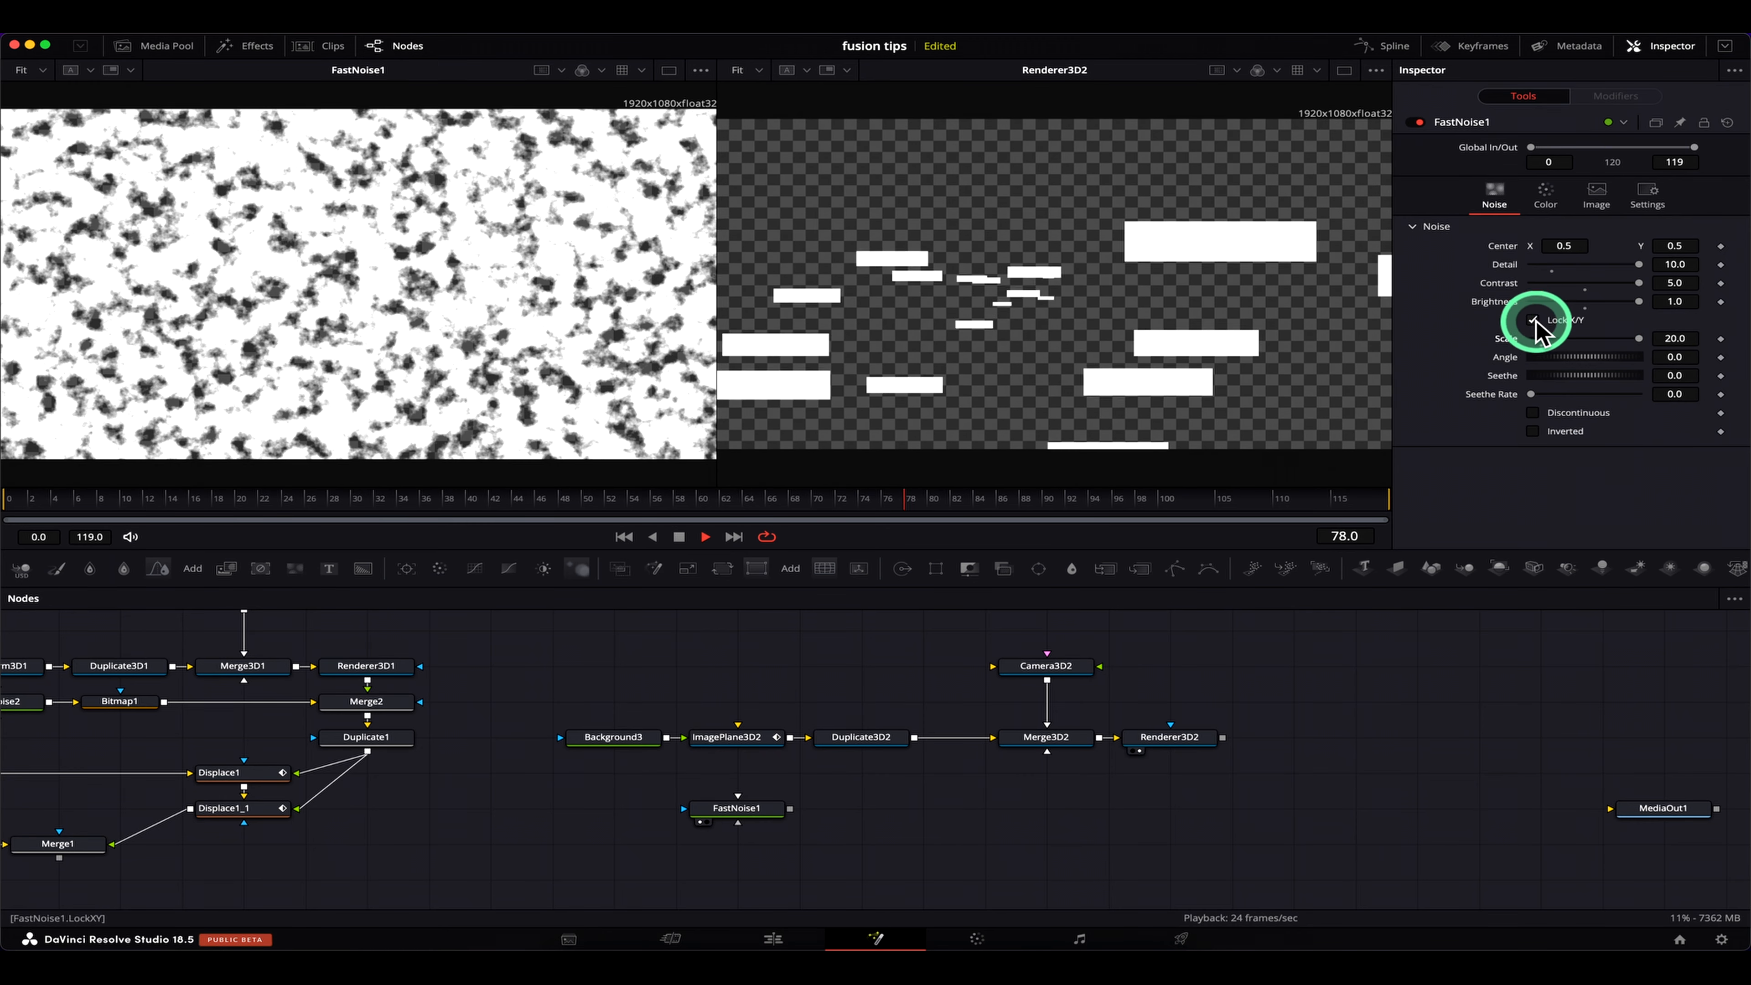
pyautogui.click(1551, 321)
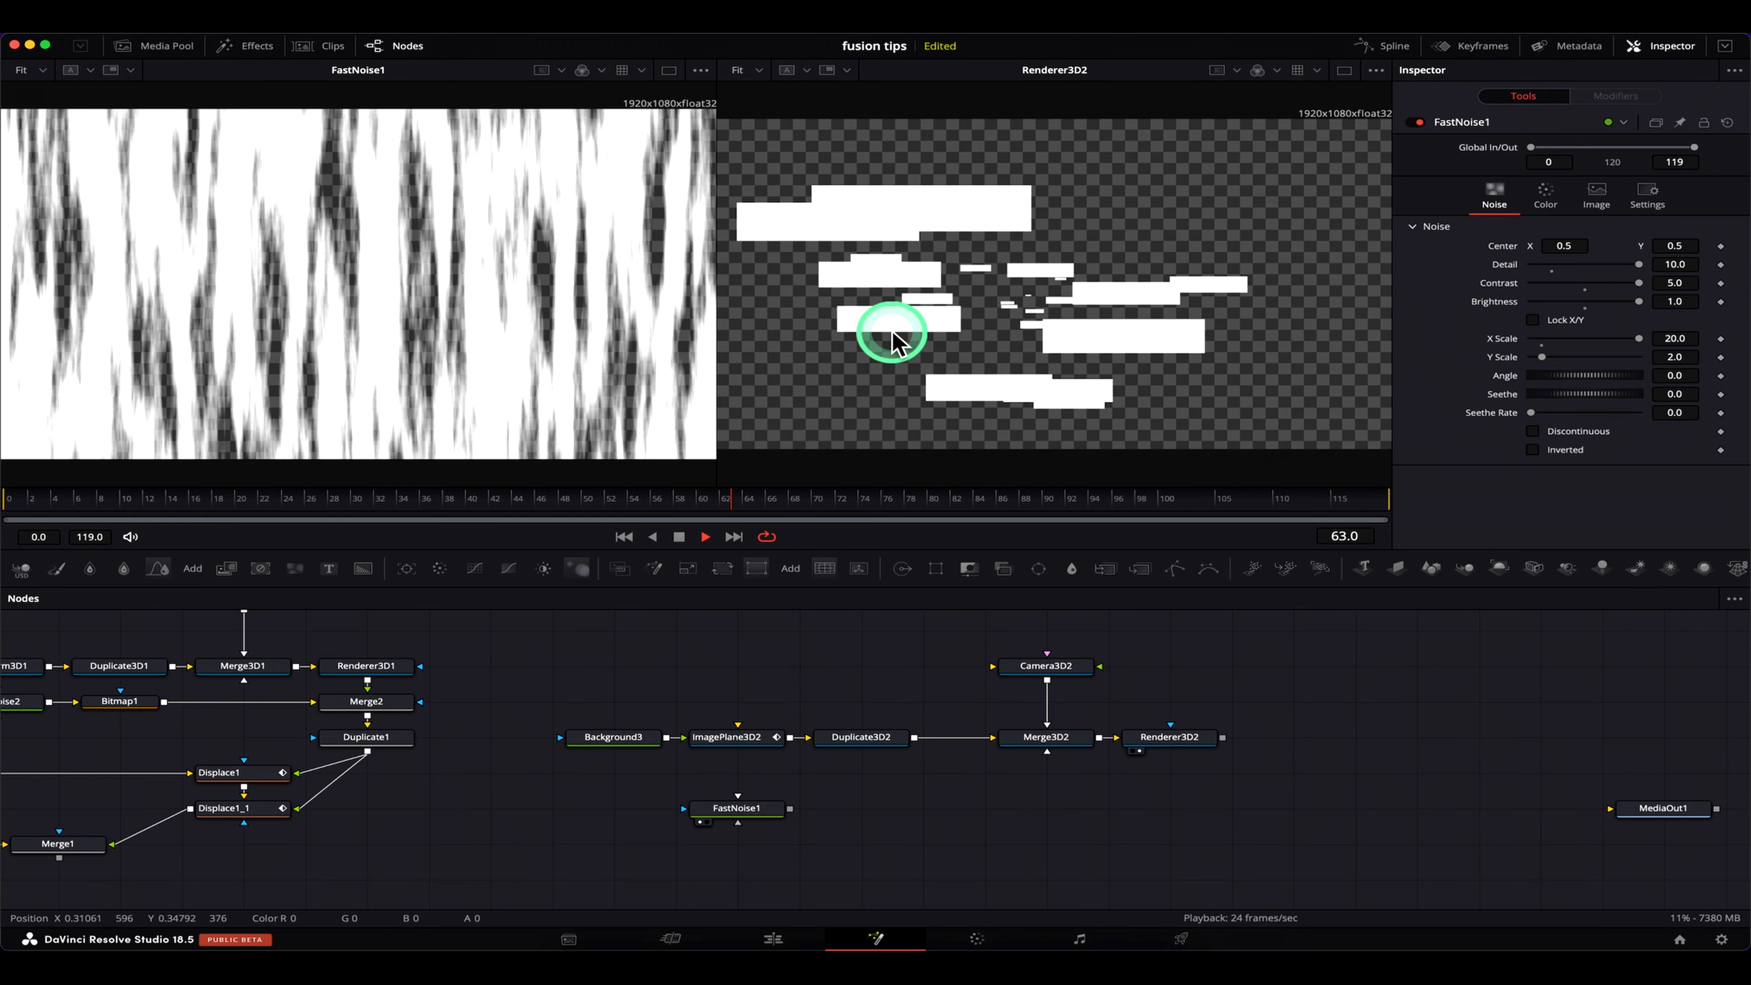
pyautogui.moveTo(1541, 358)
pyautogui.mouseDown()
pyautogui.moveTo(1669, 363)
pyautogui.moveTo(1603, 337)
pyautogui.moveTo(1516, 345)
pyautogui.mouseUp()
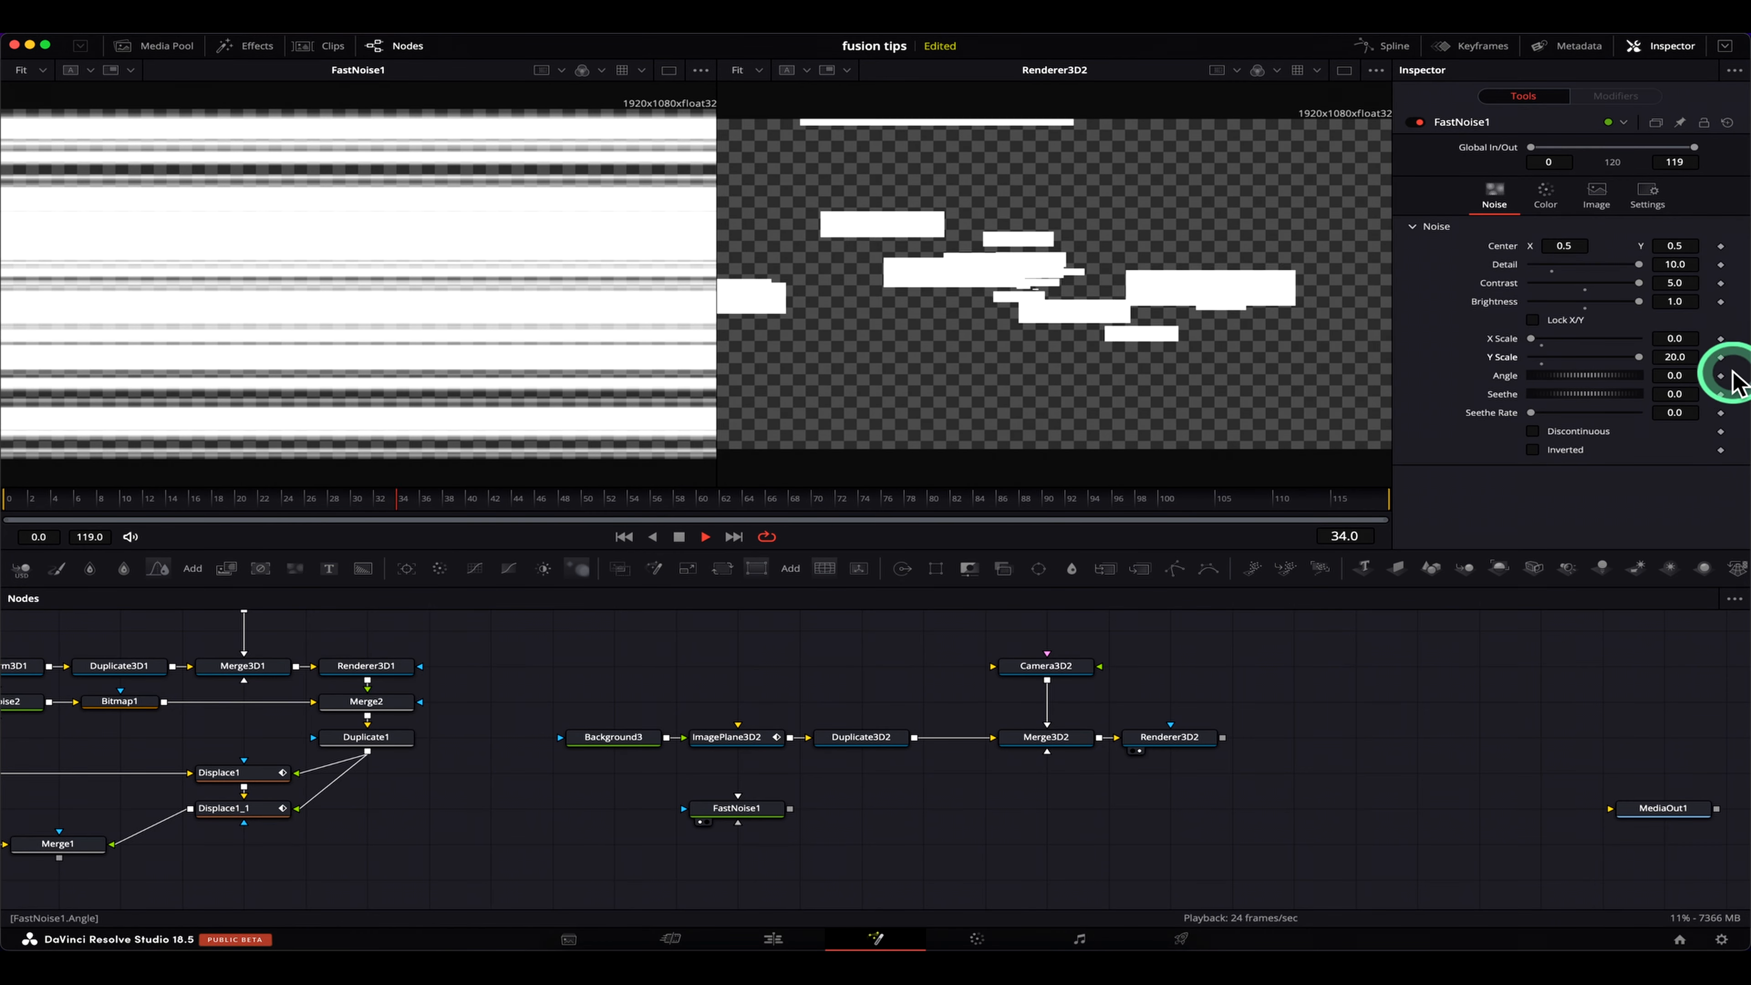
pyautogui.write('200')
pyautogui.press('Tab')
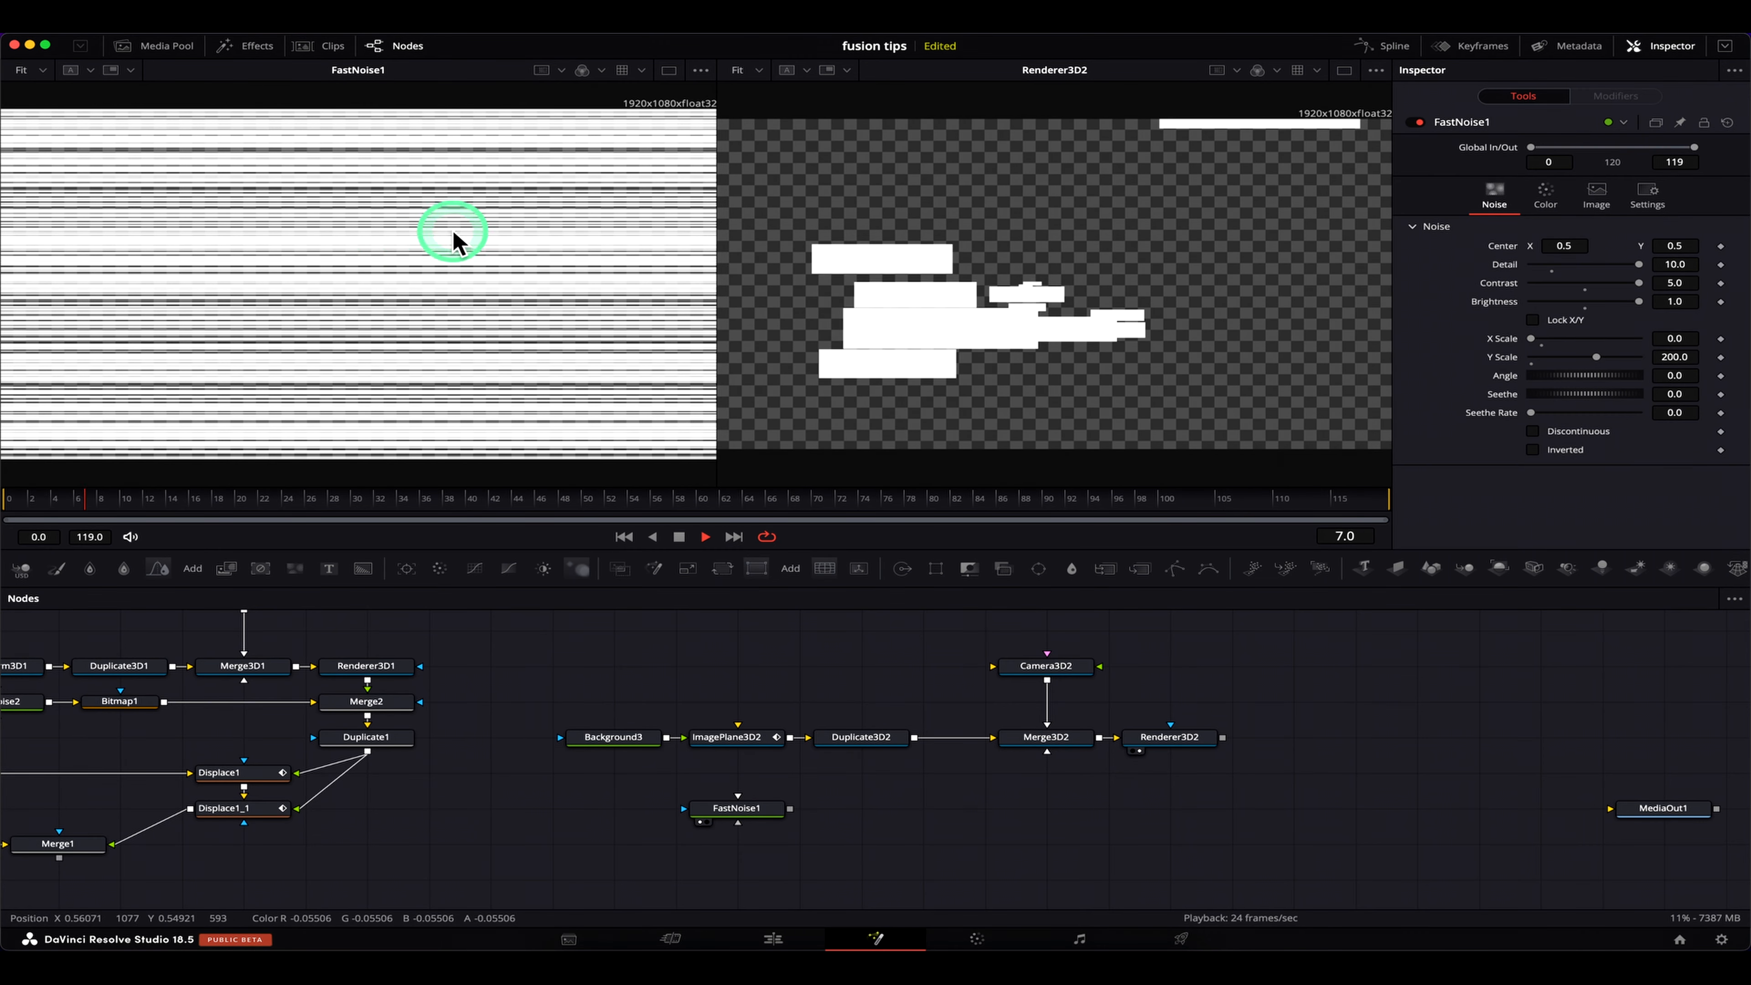
# Animate the noise lines by setting FastNoise1's seethe rate to 10
pyautogui.moveTo(1507, 416); pyautogui.dragTo(1582, 414)
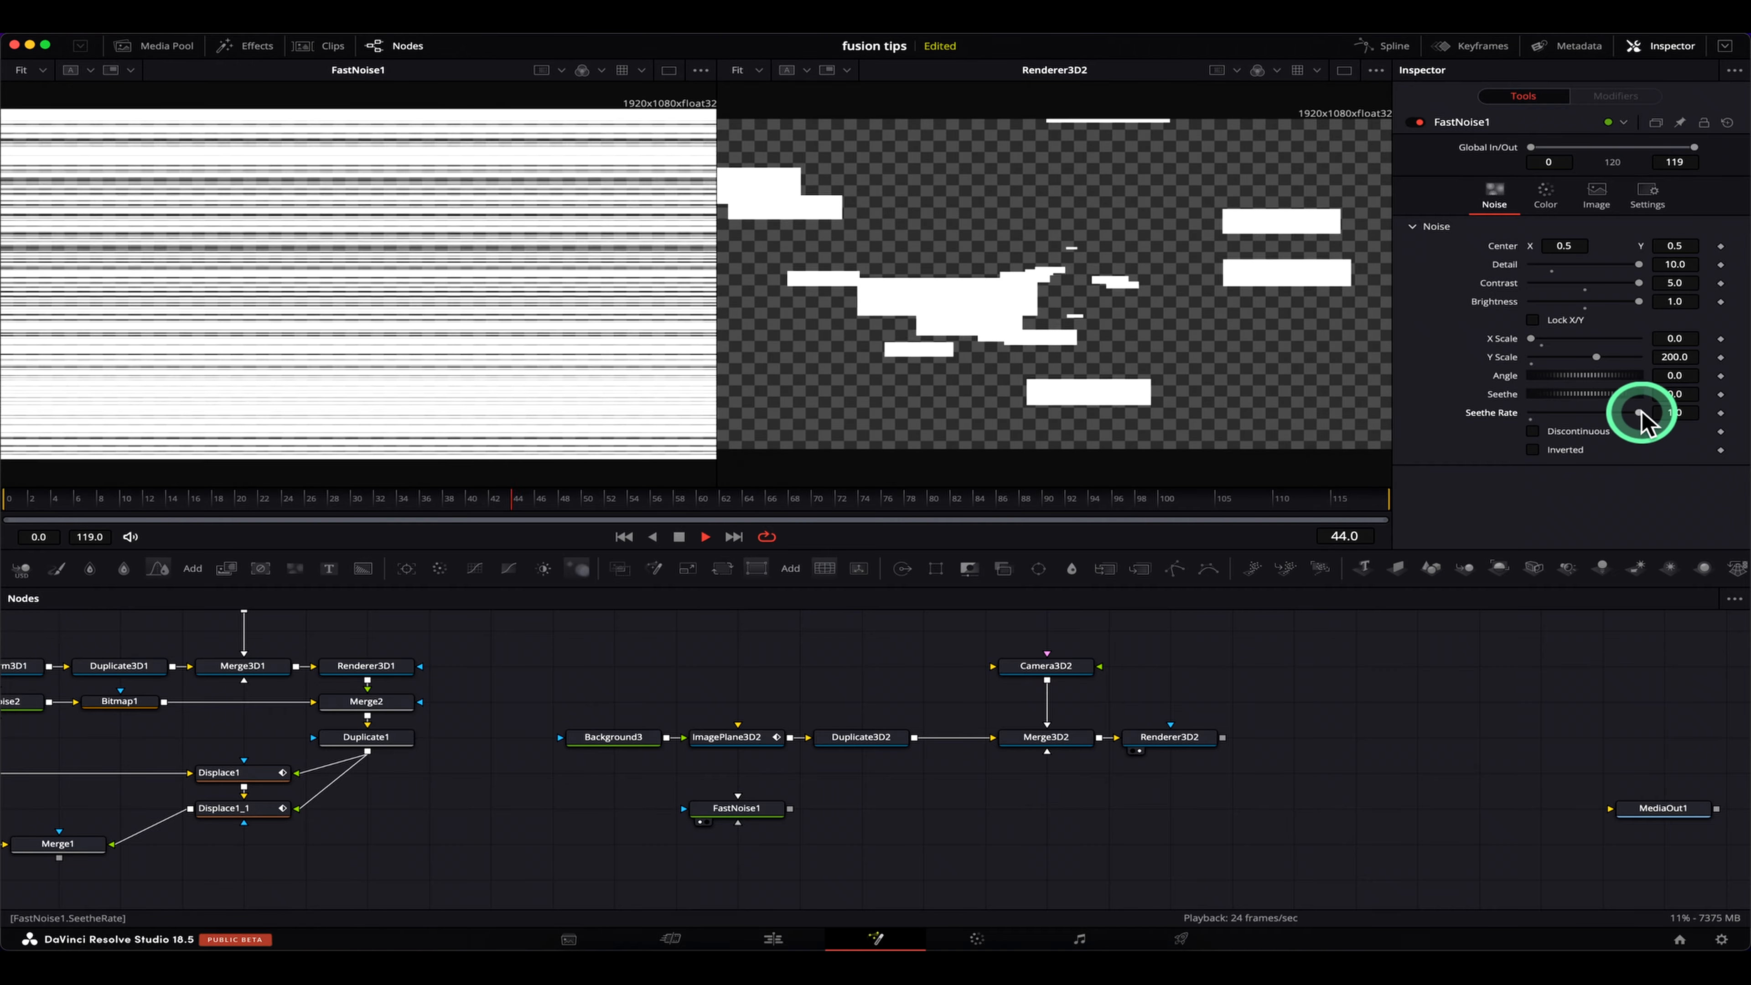
pyautogui.click(1720, 413)
pyautogui.write('10')
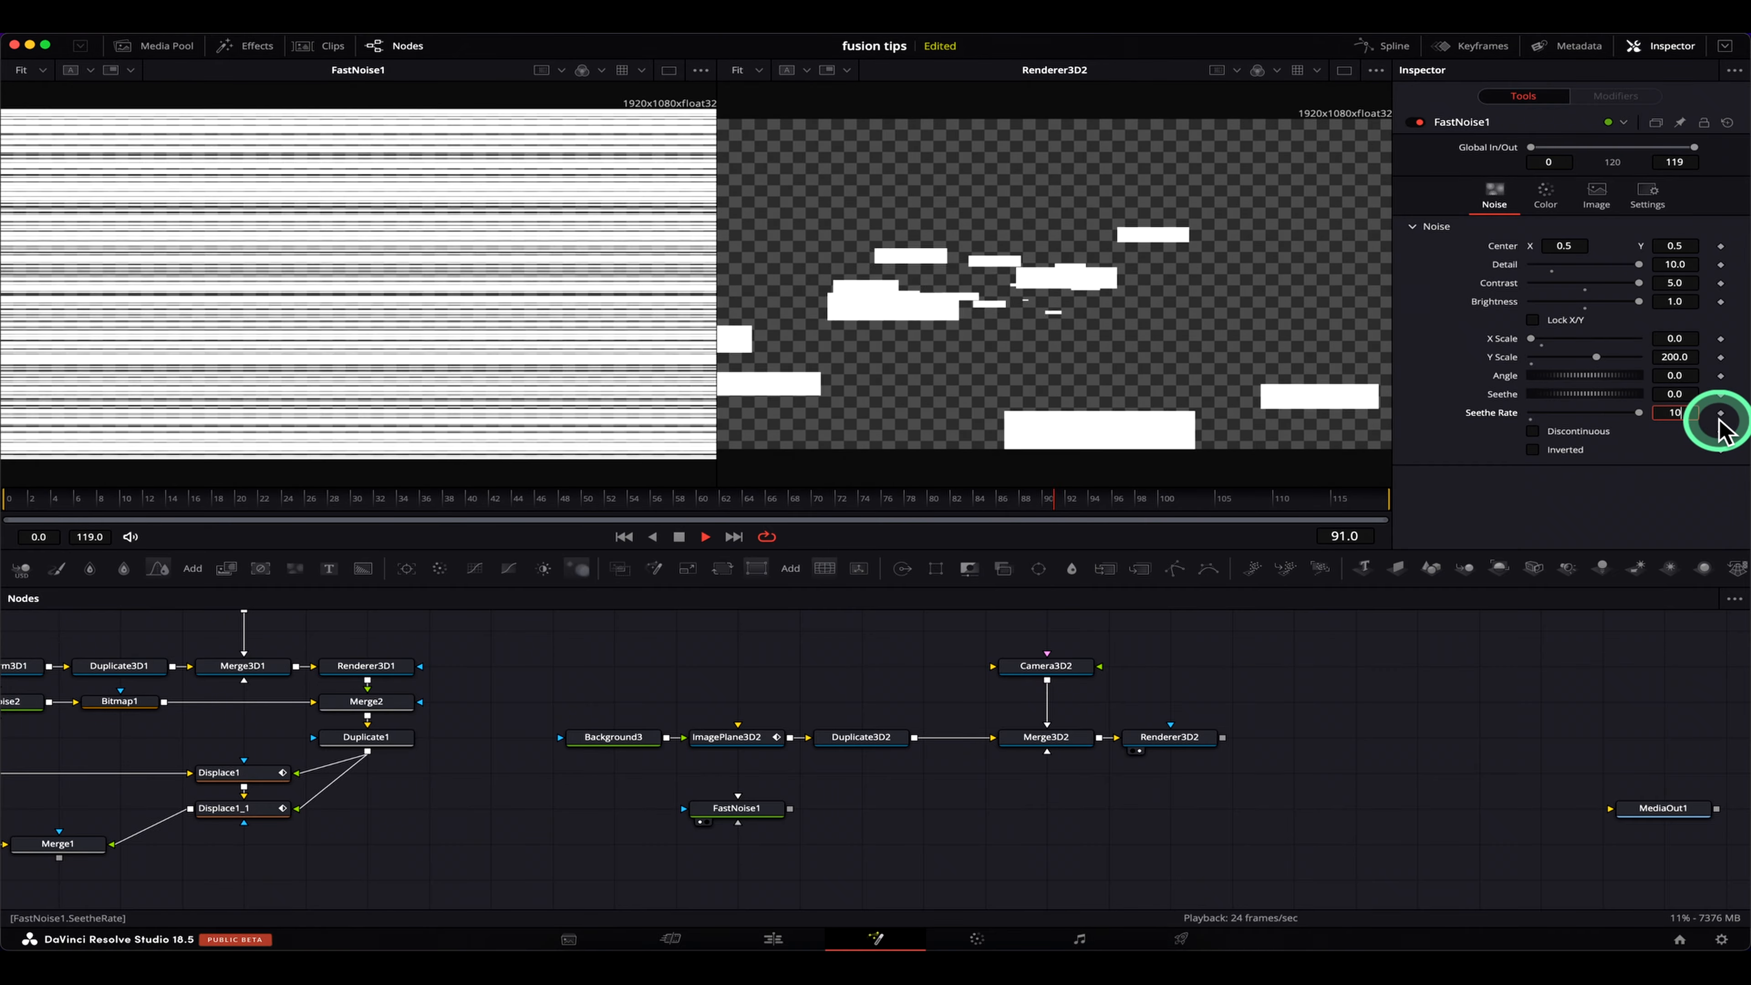
pyautogui.press('Tab')
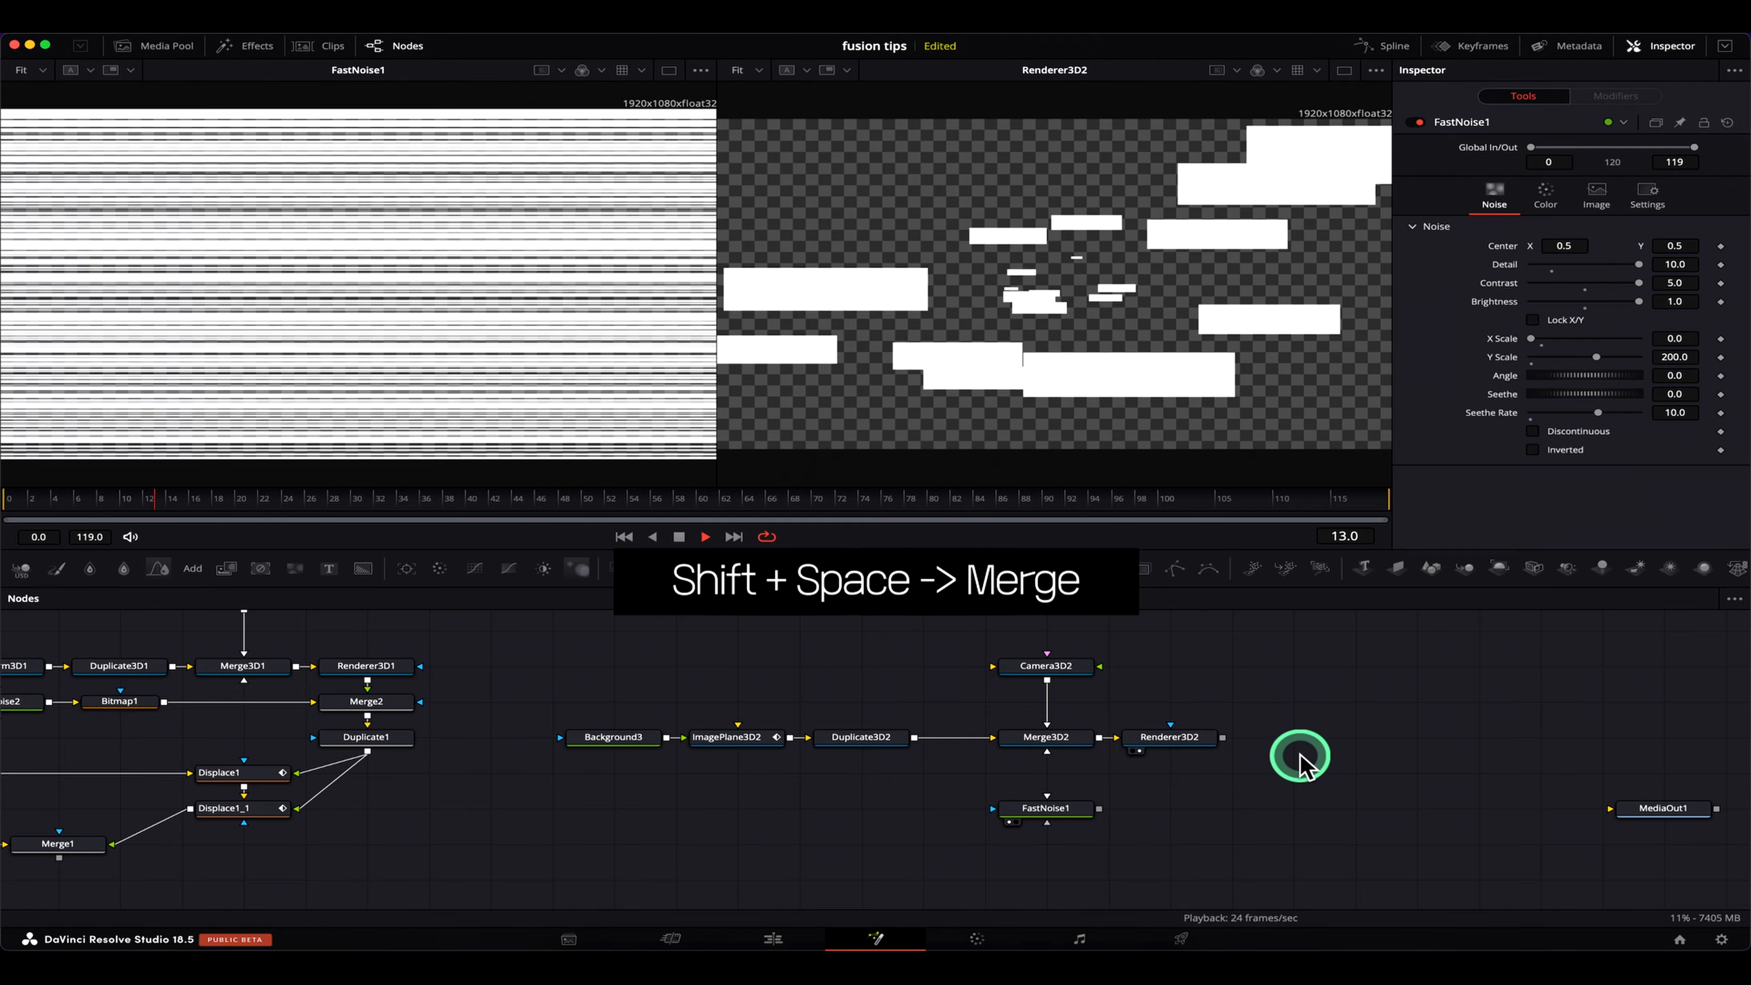
# Add an unconnected Merge node and place it in line with FastNoise1
pyautogui.hotkey('shift', 'space')
pyautogui.write('dume')
pyautogui.write('r')
pyautogui.press('Return')
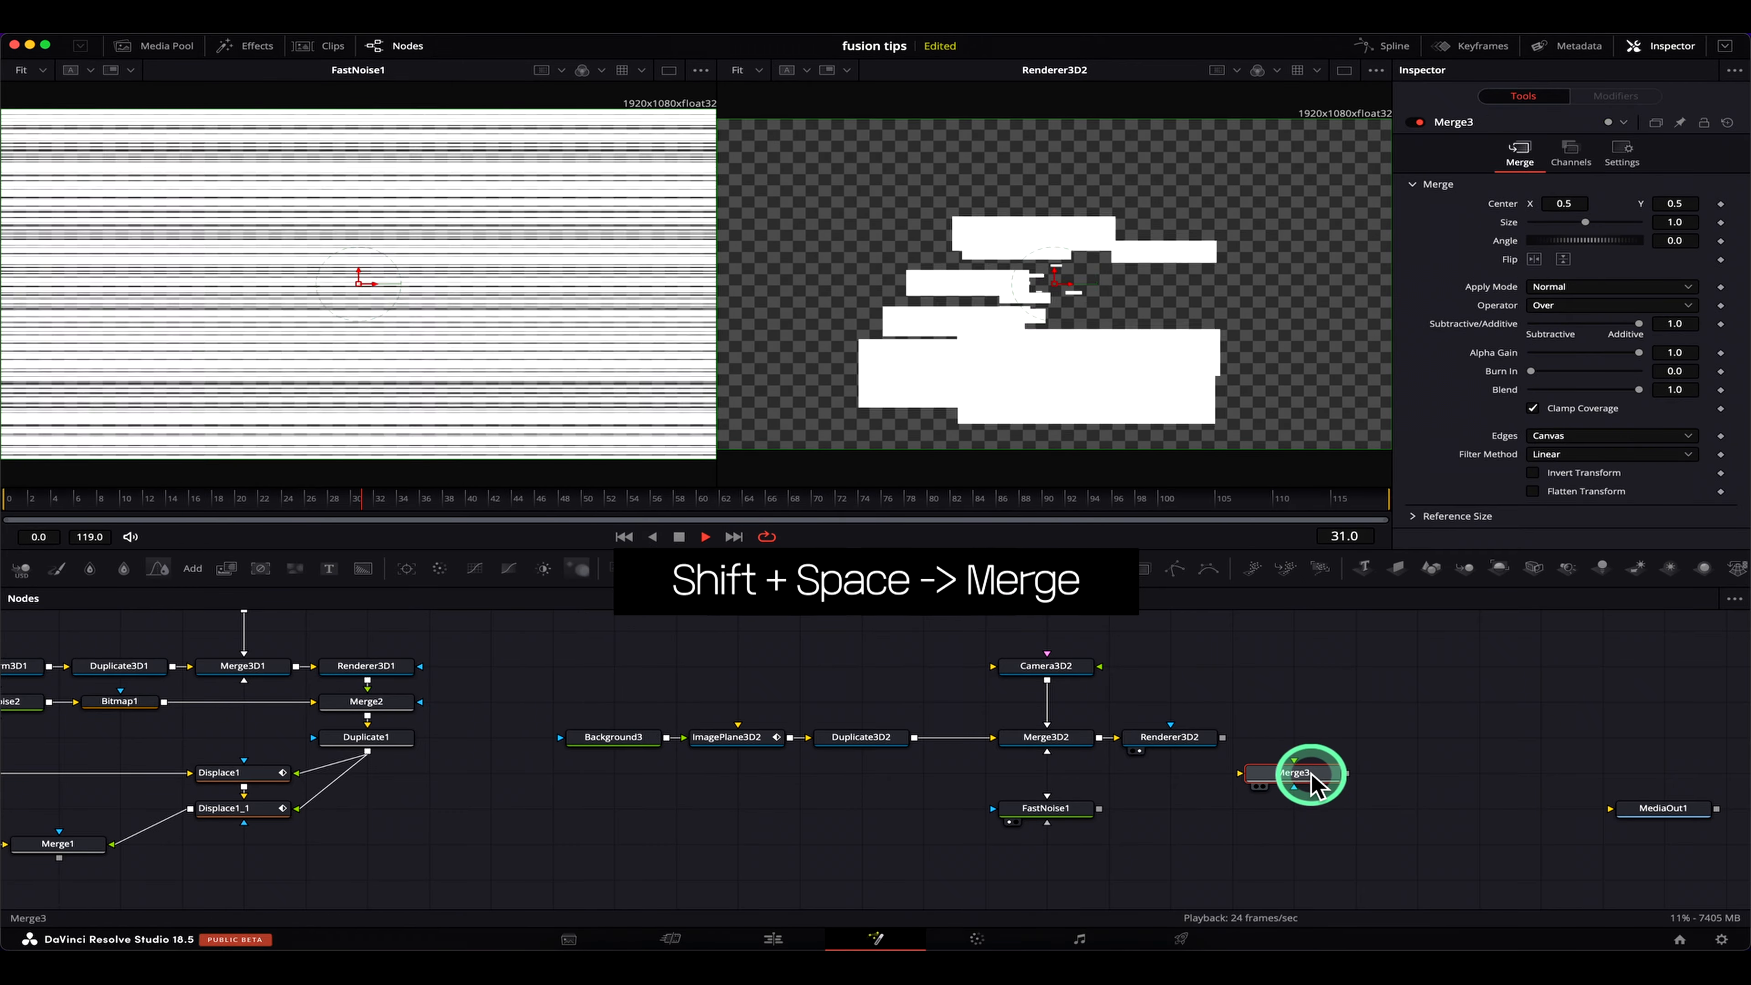
pyautogui.moveTo(1309, 774); pyautogui.dragTo(1289, 797)
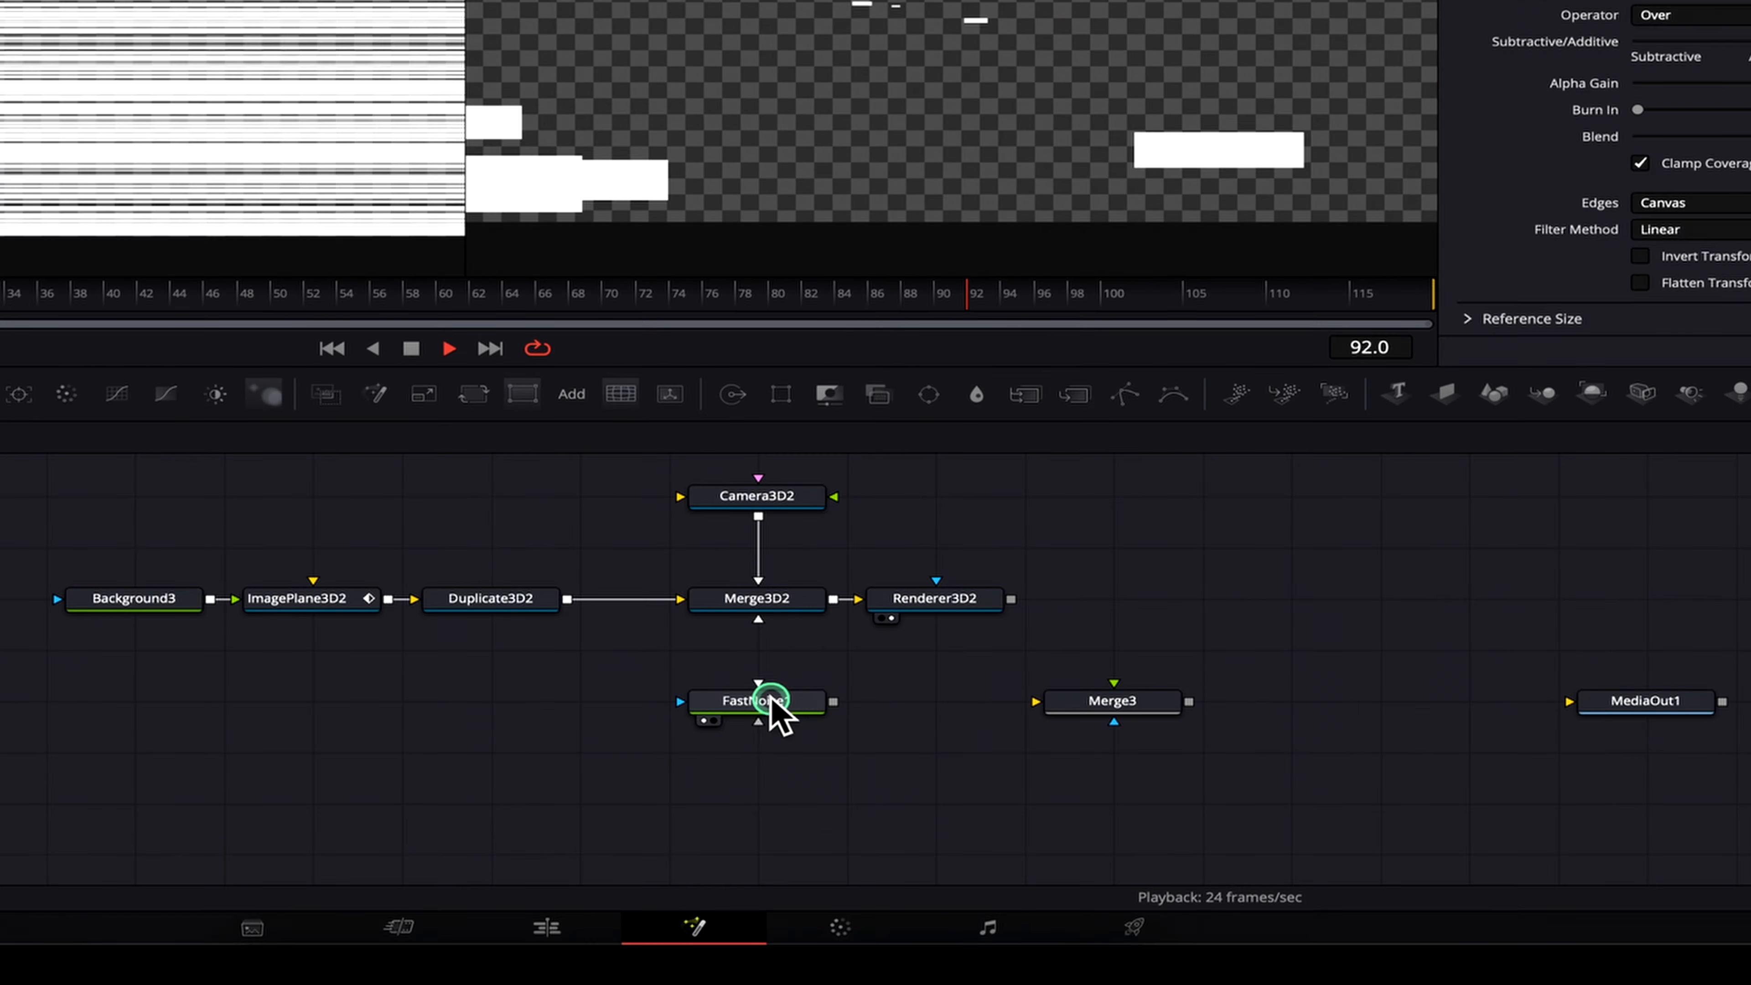
# Connect FastNoise1 as the background and Renderer3D2 as the foreground of Merge3
pyautogui.click(1055, 814)
pyautogui.moveTo(1099, 808); pyautogui.dragTo(1143, 810)
pyautogui.moveTo(896, 703); pyautogui.dragTo(1039, 702)
pyautogui.moveTo(1145, 701); pyautogui.dragTo(1066, 698)
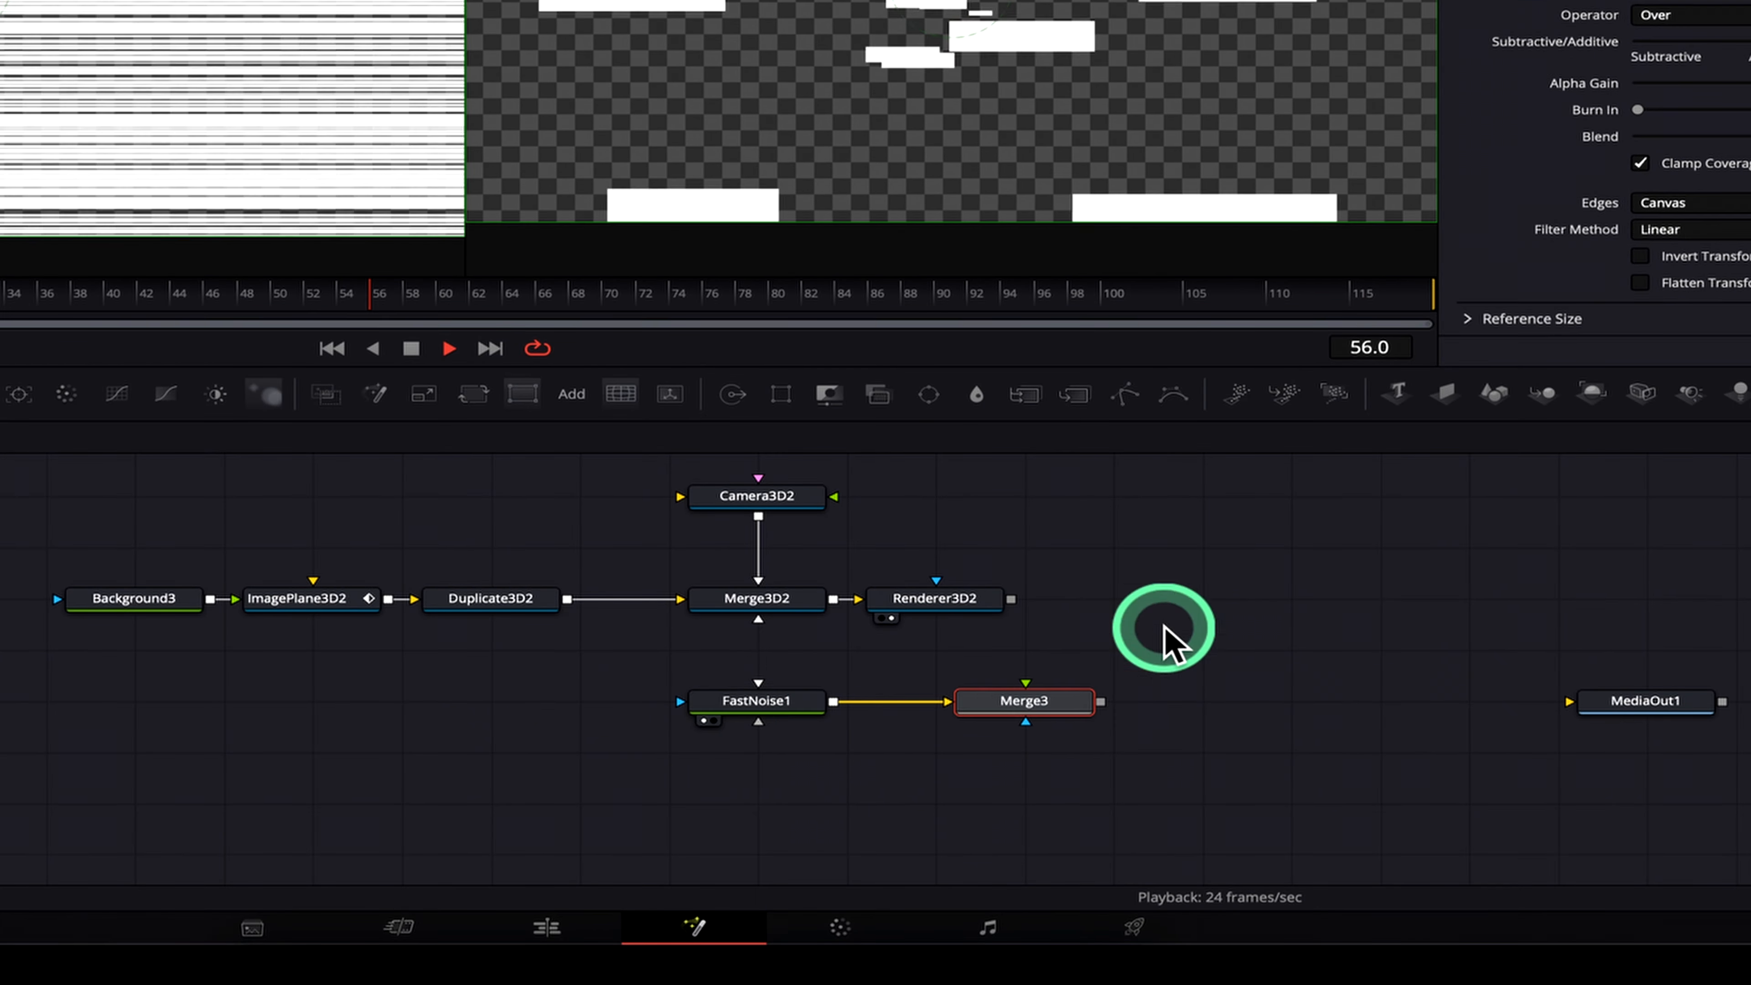
pyautogui.moveTo(1011, 598); pyautogui.dragTo(973, 719)
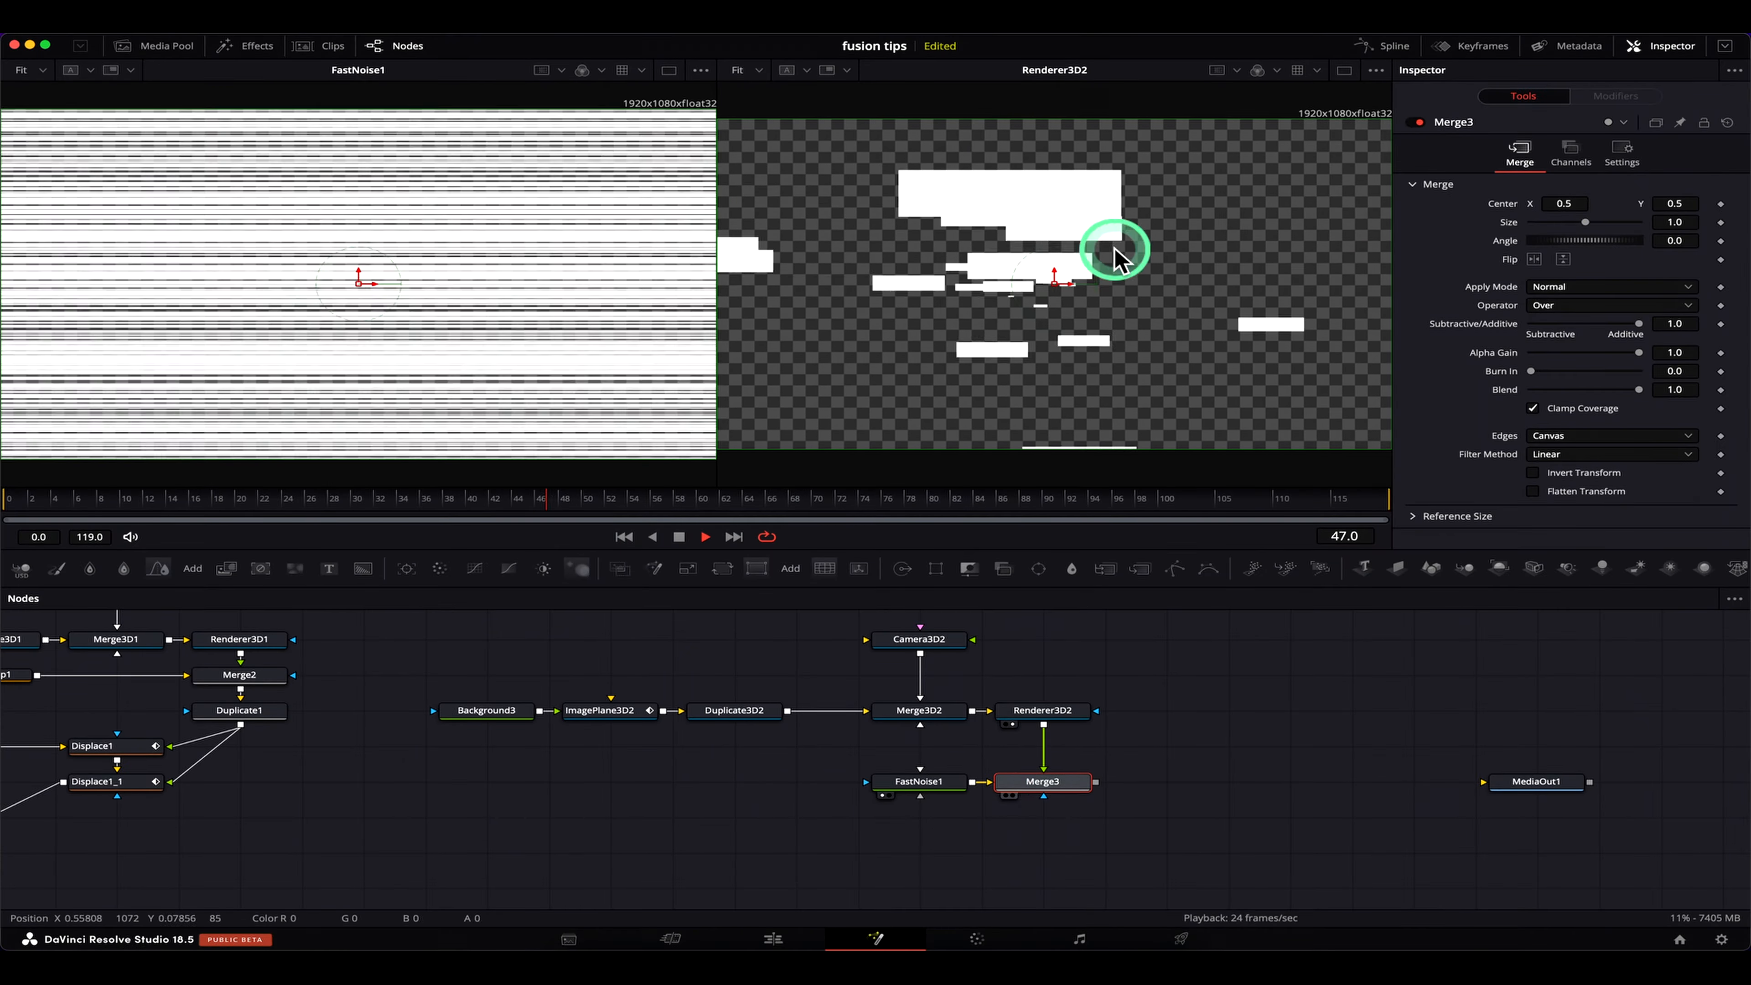
# Show Merge3 in the second viewer and set its operator to In
pyautogui.press('2')
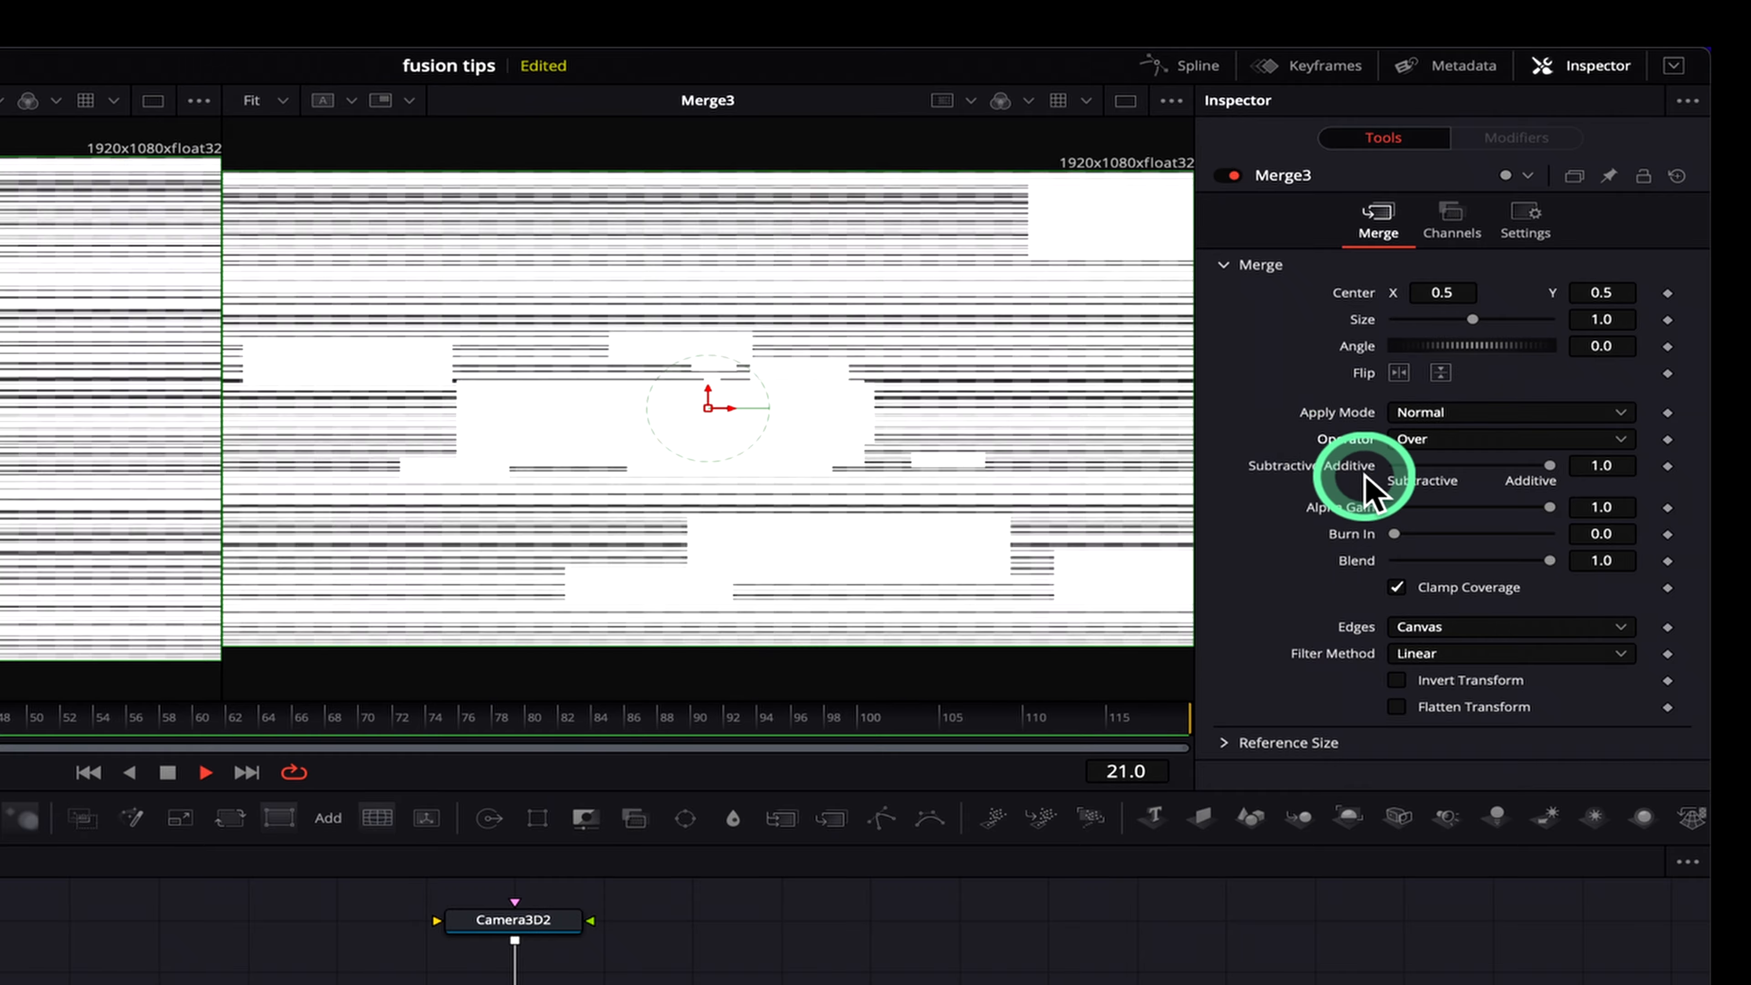
pyautogui.click(1469, 442)
pyautogui.click(1489, 483)
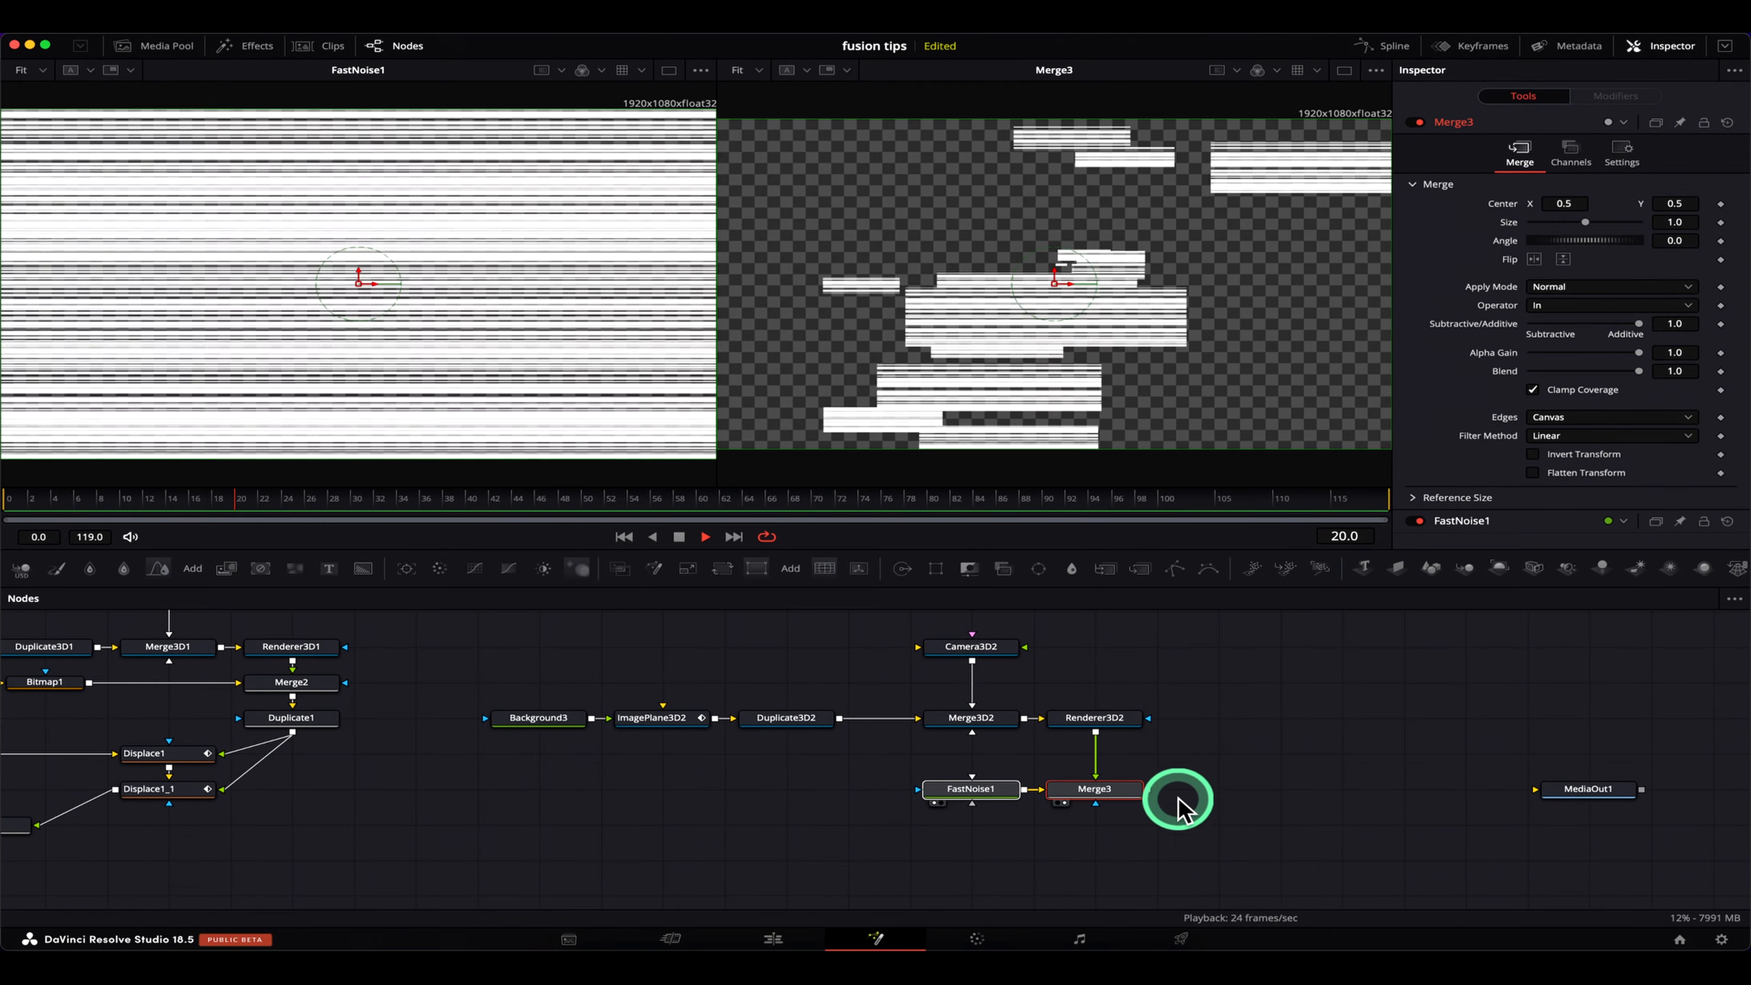
# Tighten the node layout by moving FastNoise1, Merge3 and Camera3D2 closer to Merge3D2 and Renderer3D2
pyautogui.moveTo(1226, 816); pyautogui.dragTo(955, 780)
pyautogui.moveTo(1064, 793); pyautogui.dragTo(1060, 772)
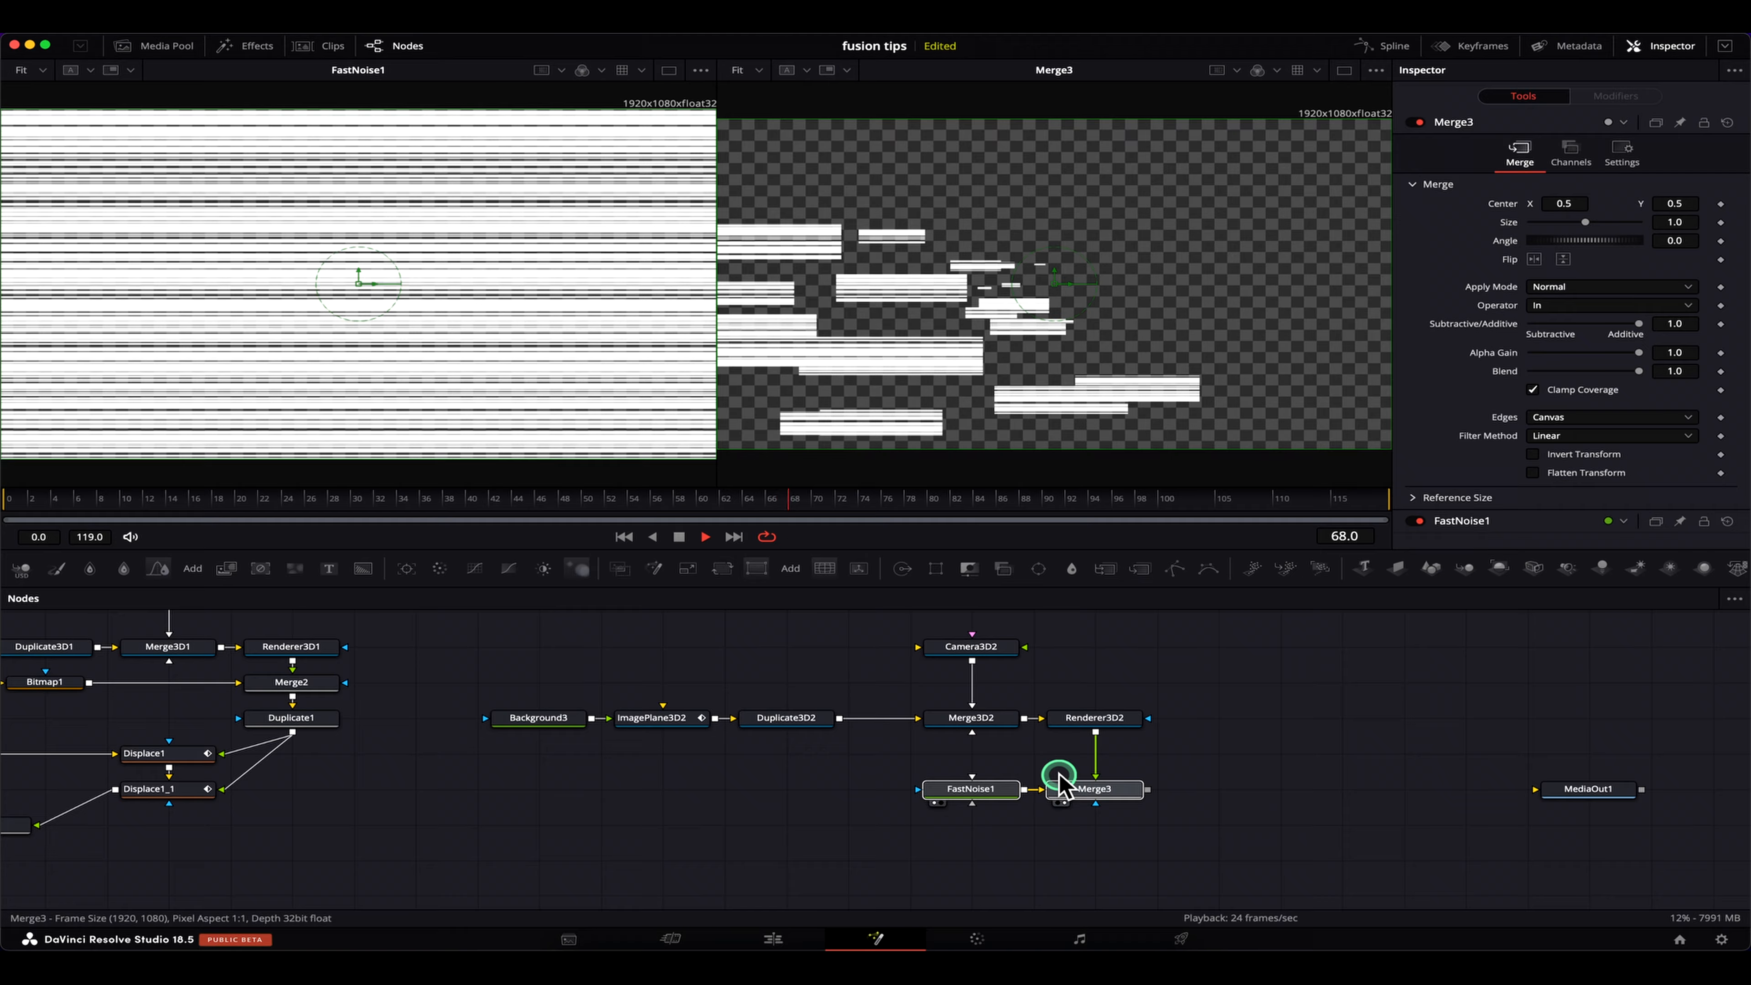
pyautogui.moveTo(986, 650); pyautogui.dragTo(989, 686)
pyautogui.moveTo(1309, 795); pyautogui.dragTo(442, 657)
# Add a 2D Duplicate node to the composition
pyautogui.hotkey('shift', 'space')
pyautogui.write('mer')
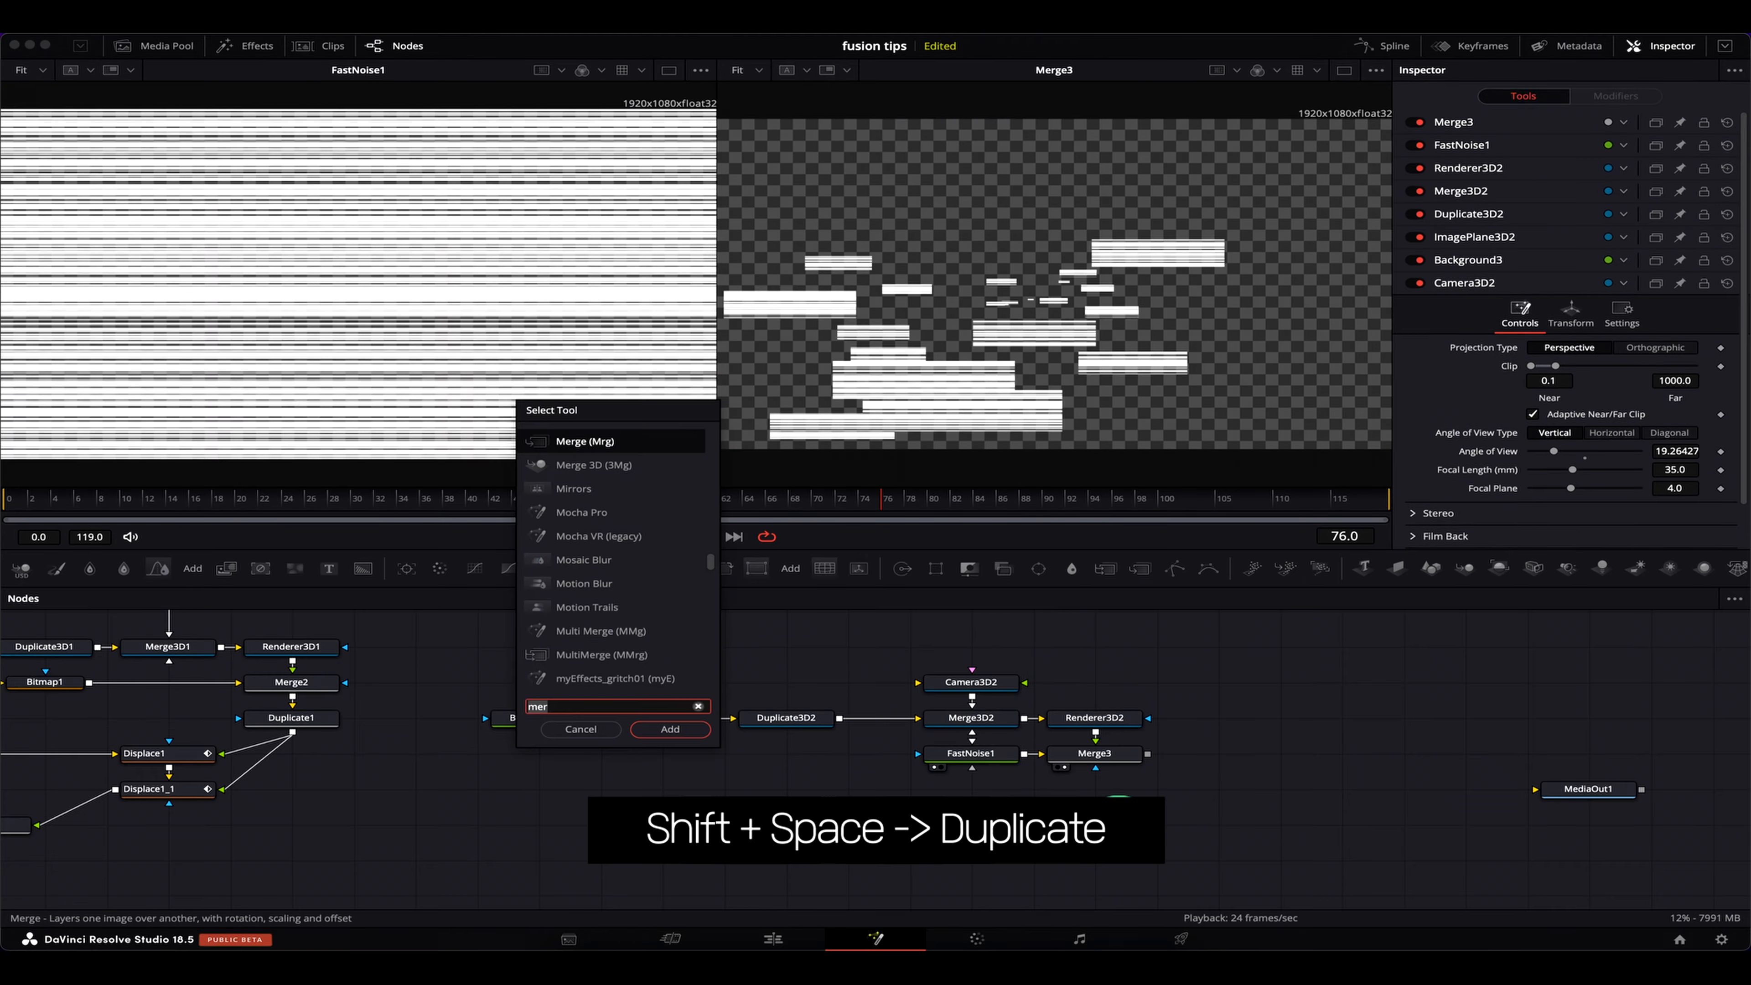
pyautogui.press('BackSpace')
pyautogui.press('BackSpace')
pyautogui.press('BackSpace')
pyautogui.write('du')
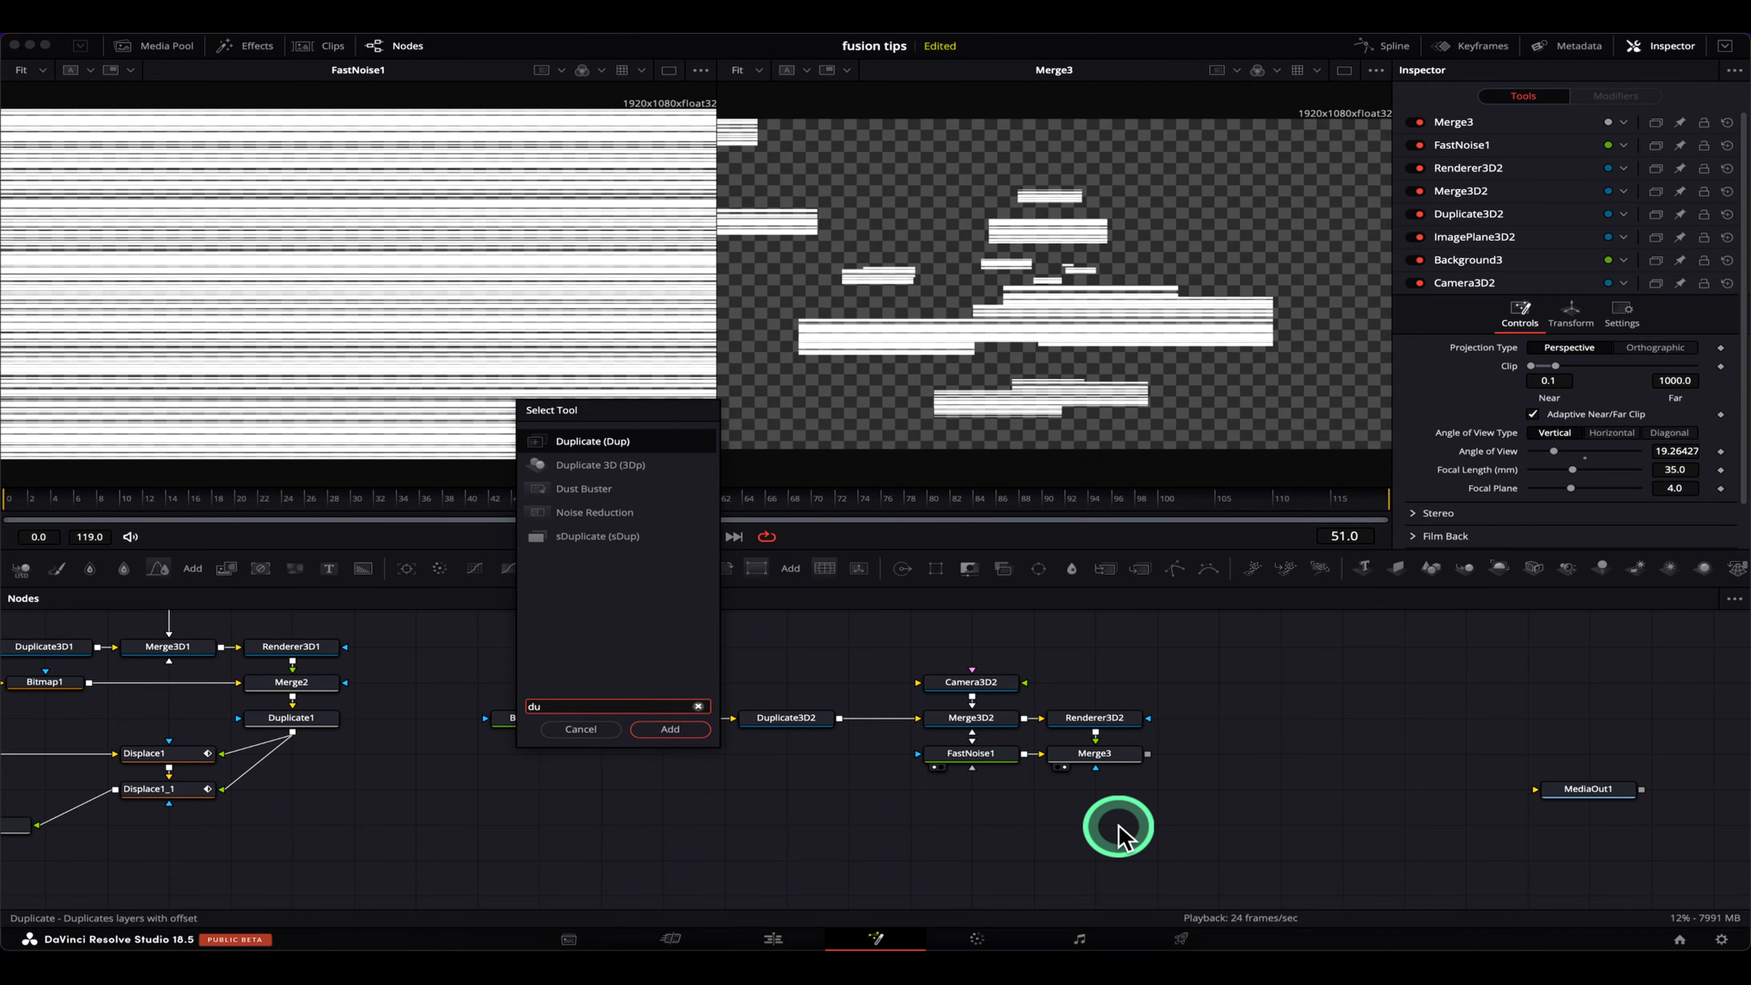
pyautogui.press('Return')
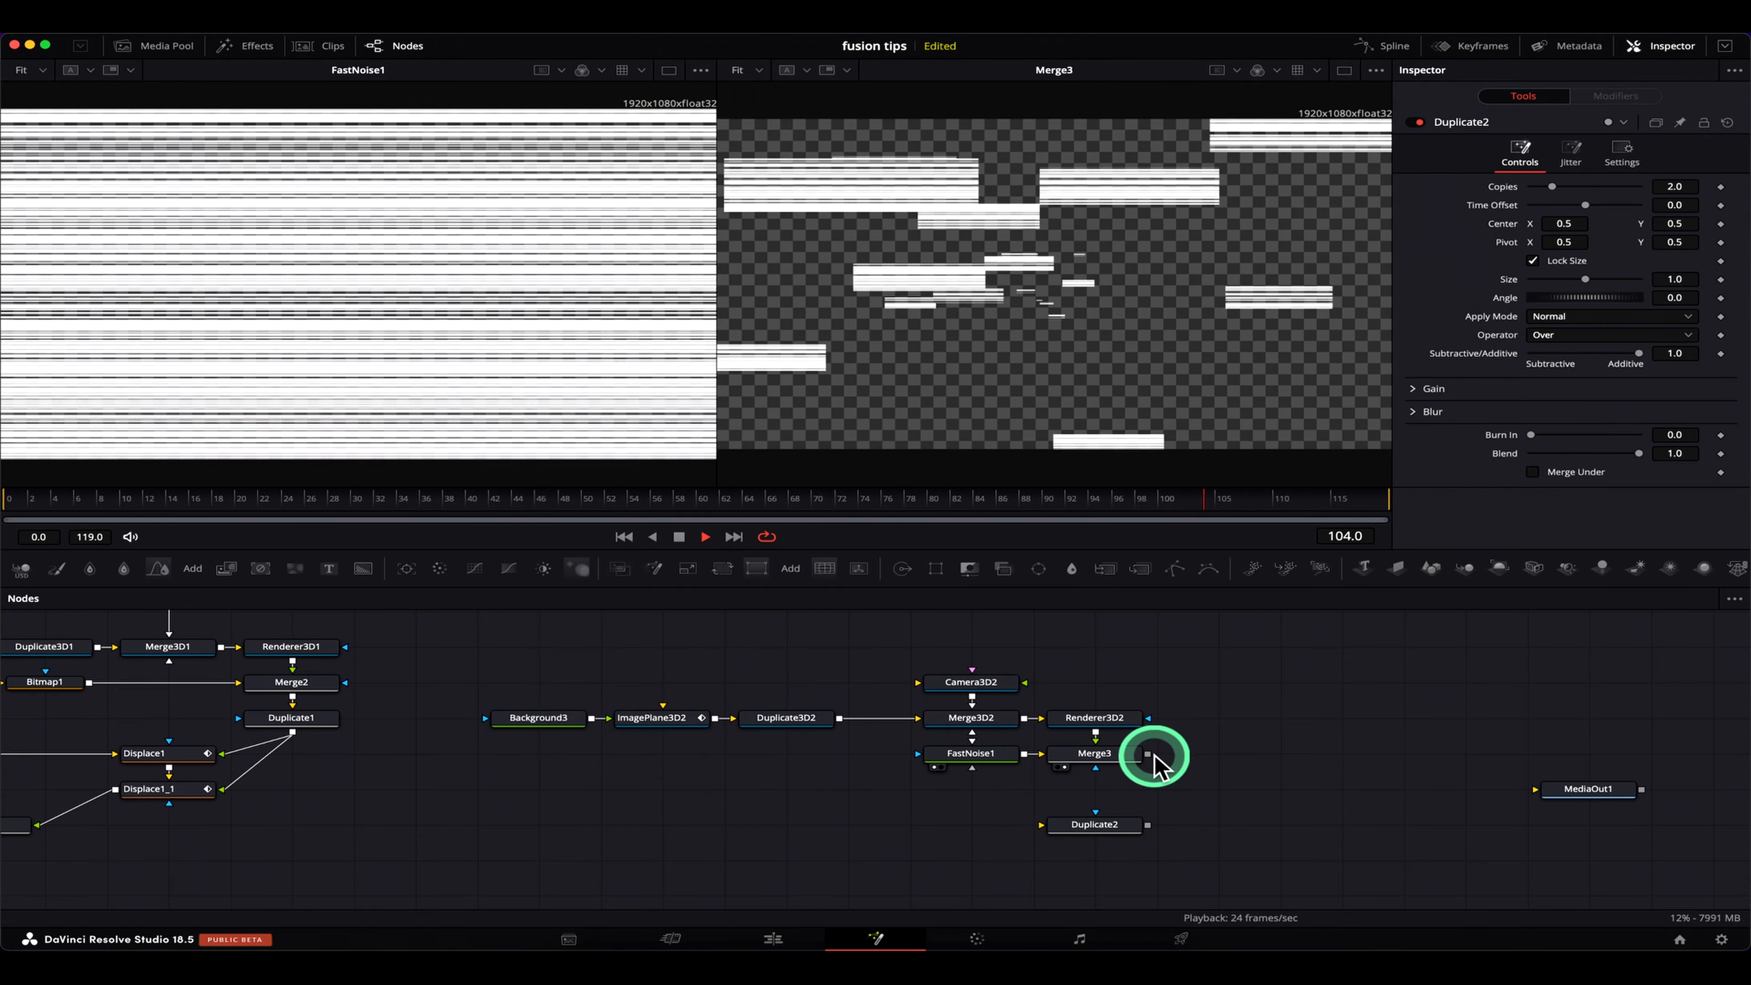
# Feed Merge3 into Duplicate2, place the node directly beneath Merge3 and show it in the second viewer
pyautogui.moveTo(1136, 801); pyautogui.dragTo(1131, 862)
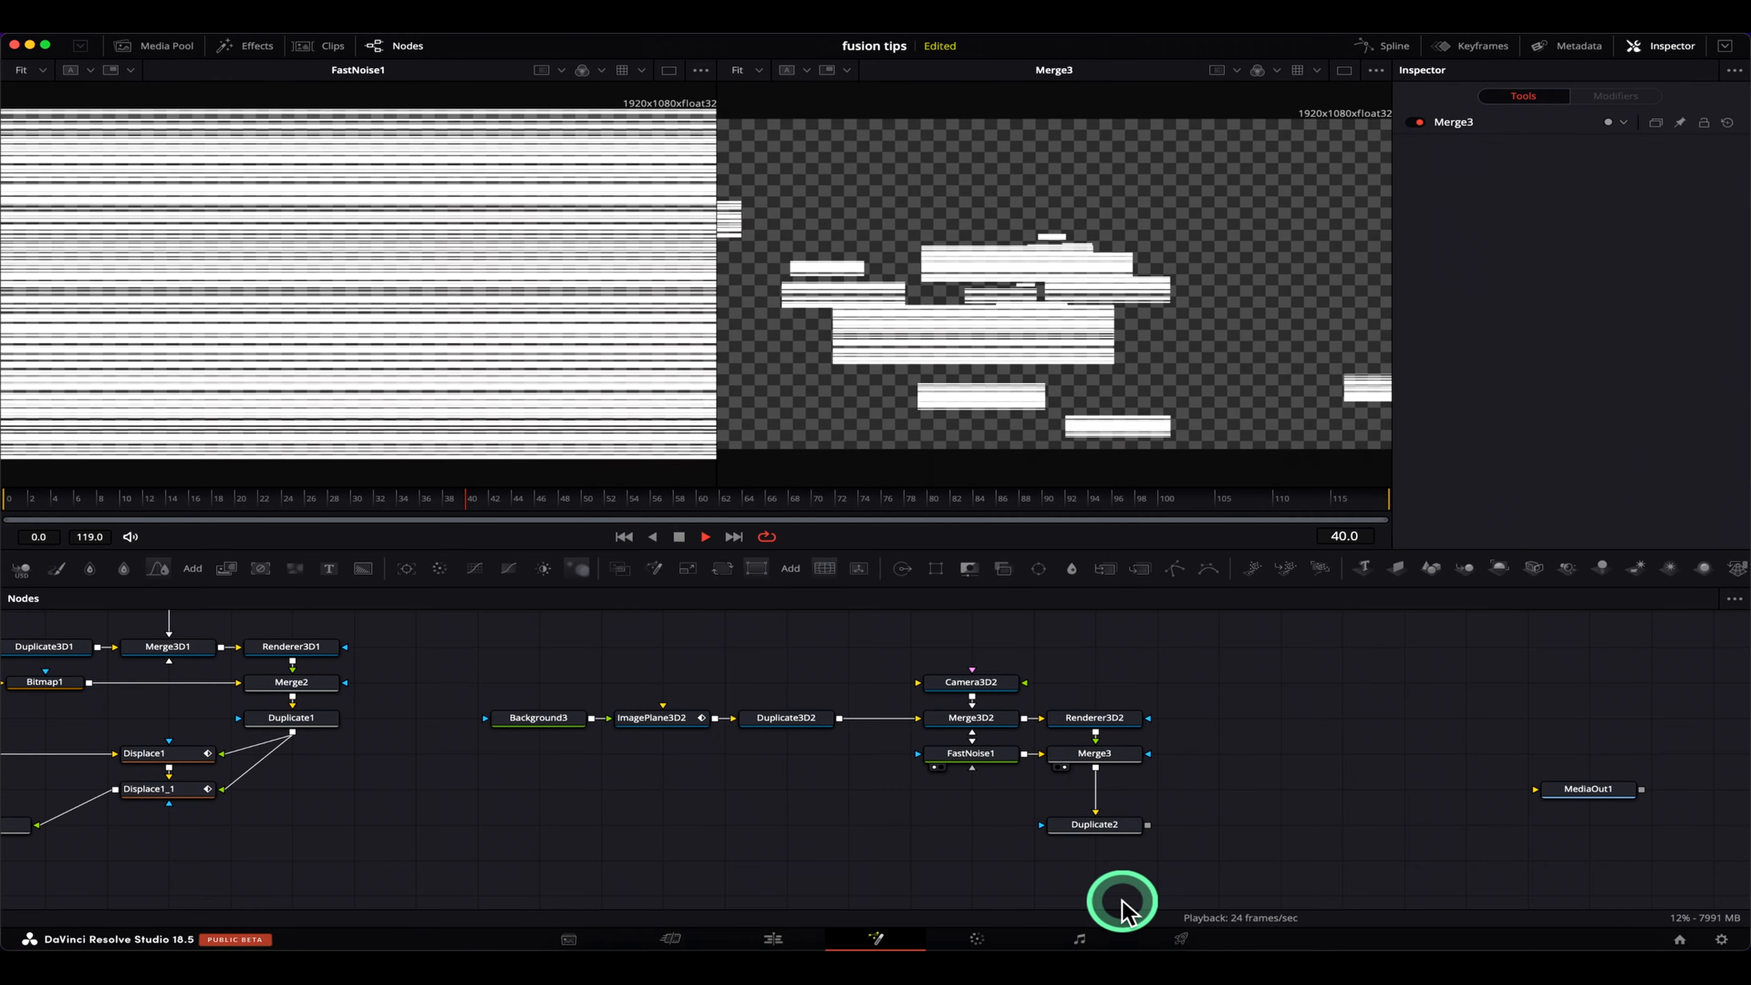
pyautogui.click(1113, 810)
pyautogui.moveTo(1114, 810); pyautogui.dragTo(1115, 741)
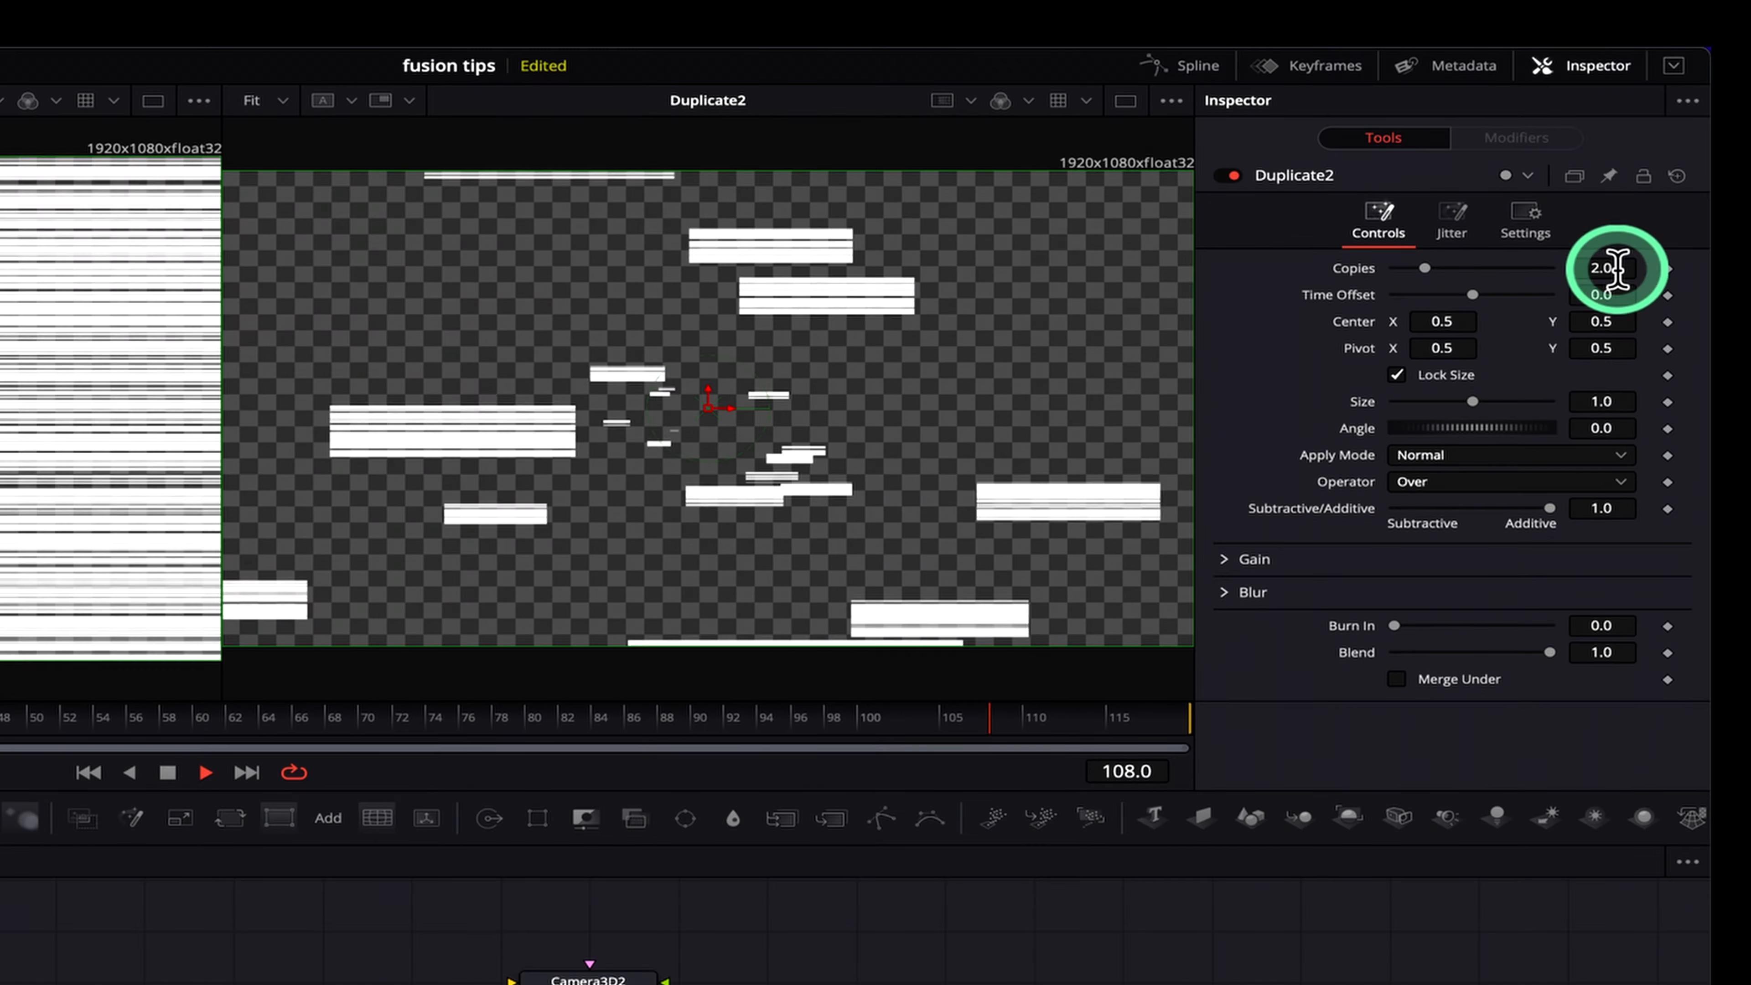
# Set the number of copies in Duplicate2 to 4
pyautogui.click(1681, 185)
pyautogui.write('4')
pyautogui.press('Tab')
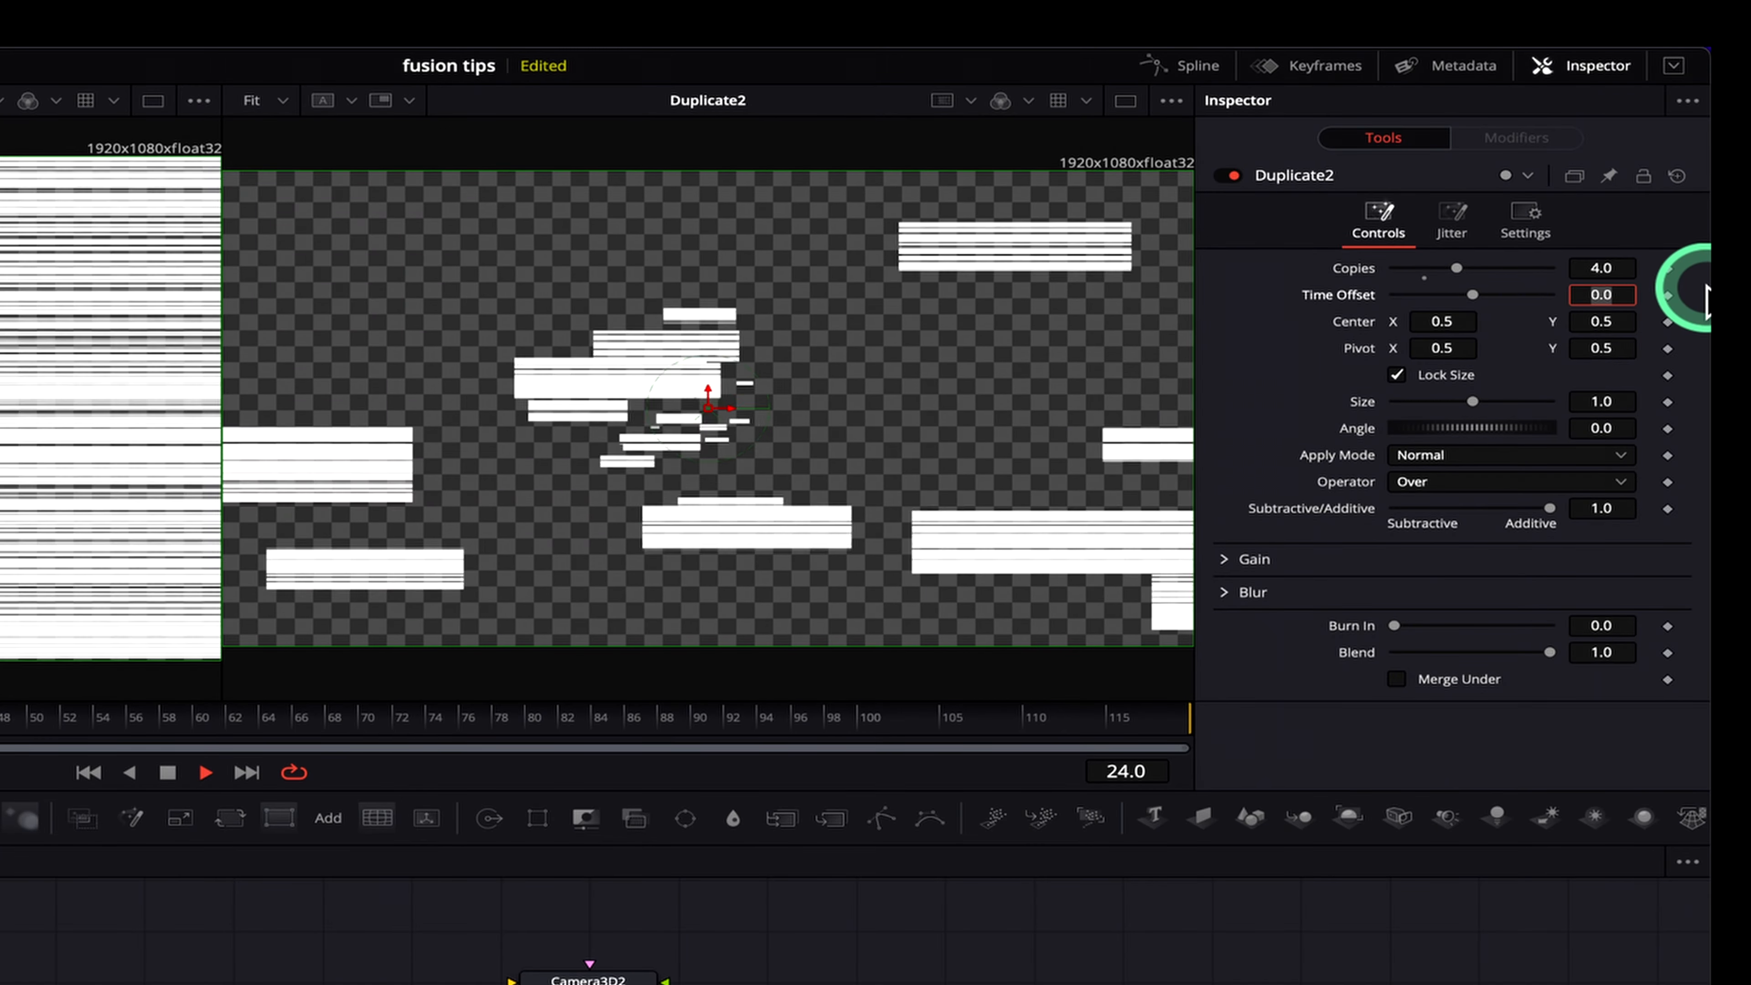
# Give Duplicate2 a center jitter of about -0.156 in X and 0.37 in Y
pyautogui.click(1451, 221)
pyautogui.moveTo(1442, 320); pyautogui.dragTo(1454, 320)
pyautogui.moveTo(1600, 320); pyautogui.dragTo(1611, 320)
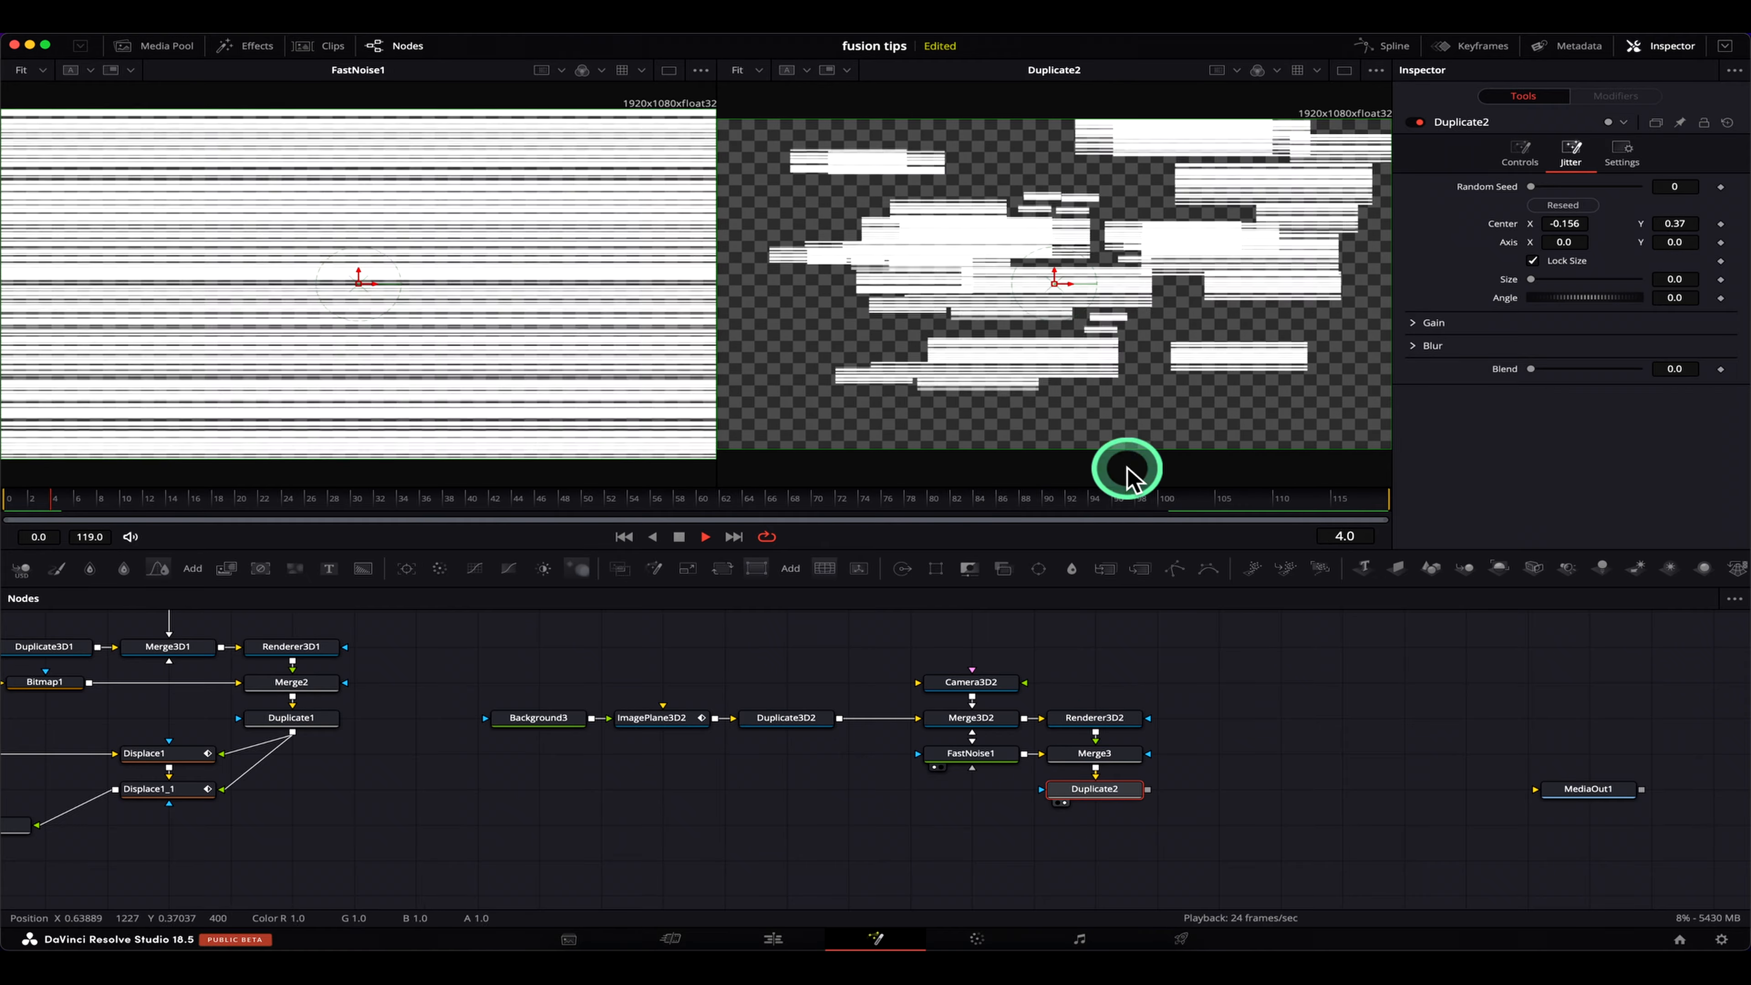
# Add a Text+ node in the empty area below the Background and ImagePlane3D chain
pyautogui.moveTo(779, 816); pyautogui.dragTo(782, 793)
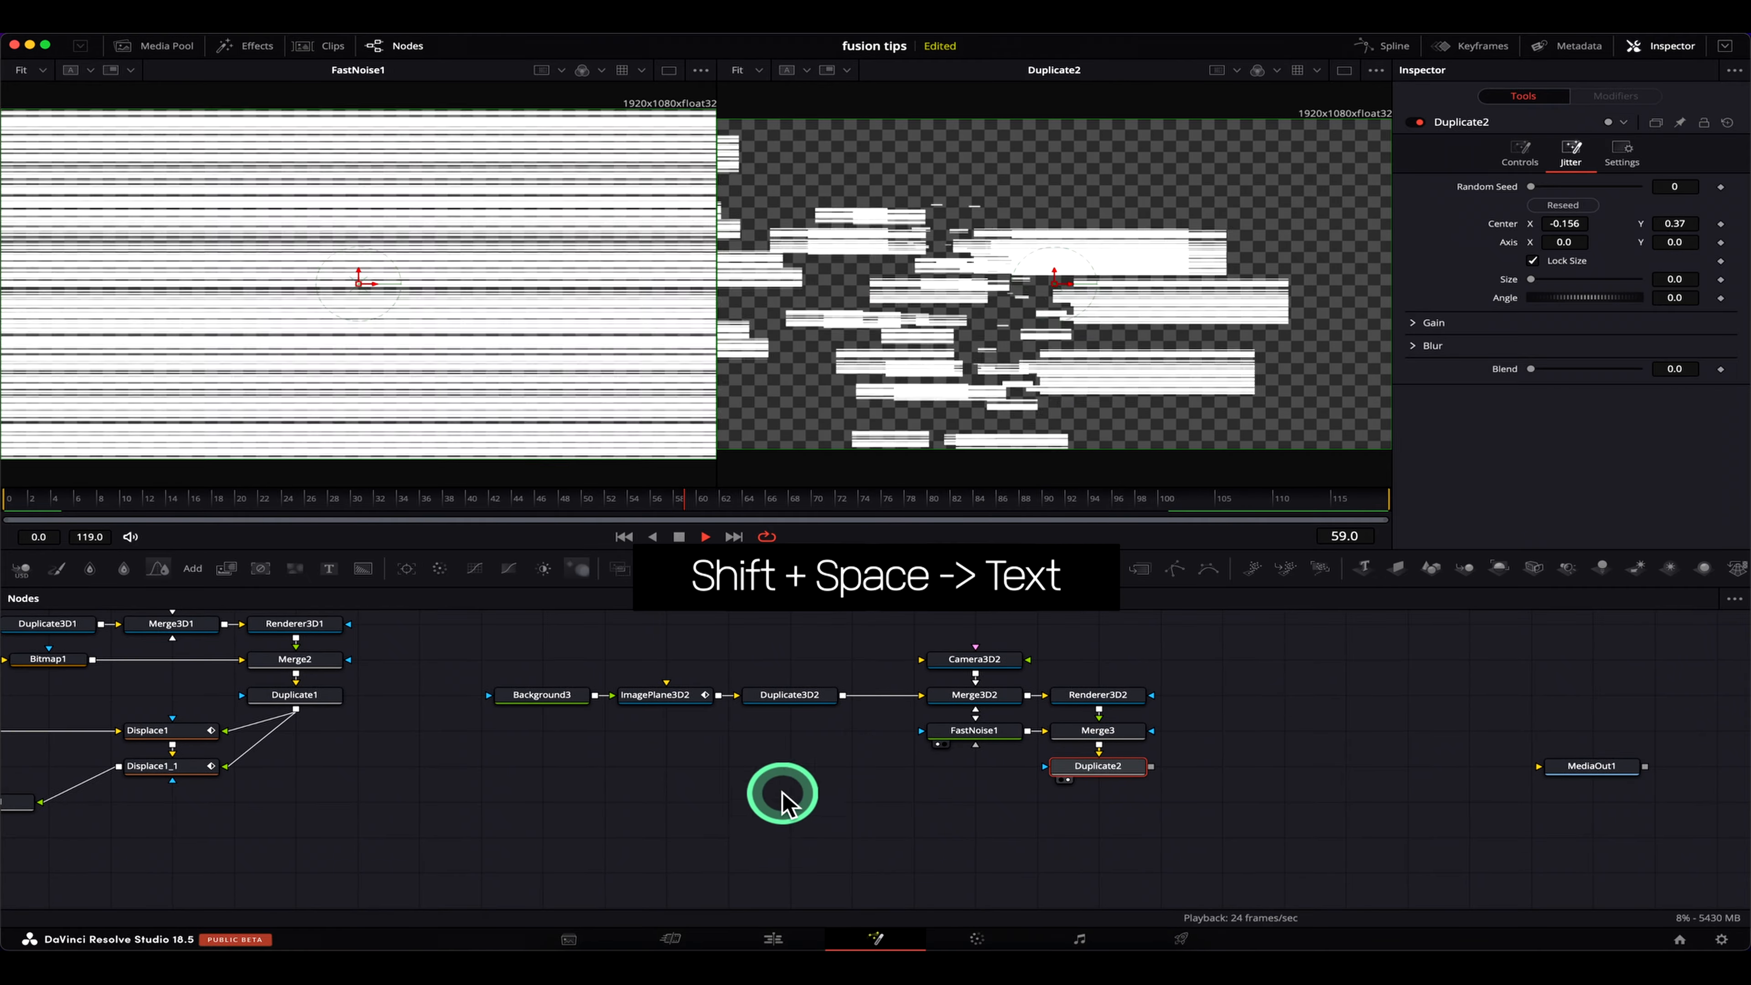
pyautogui.click(329, 569)
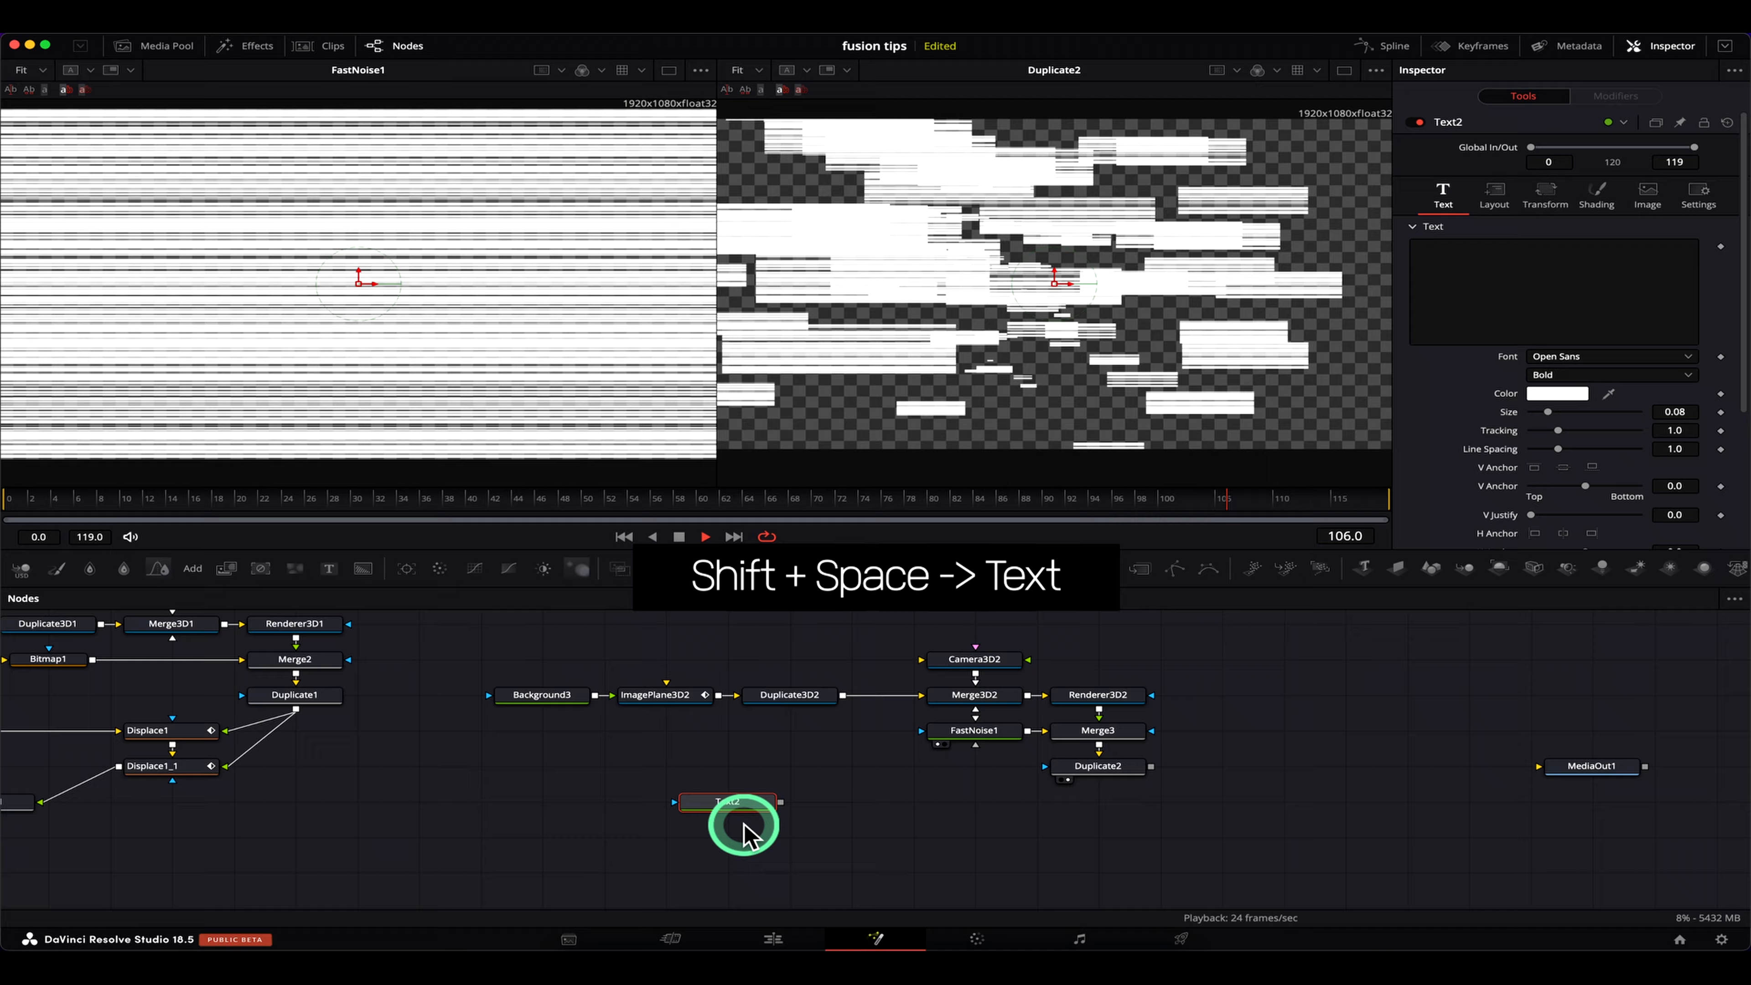
pyautogui.click(618, 821)
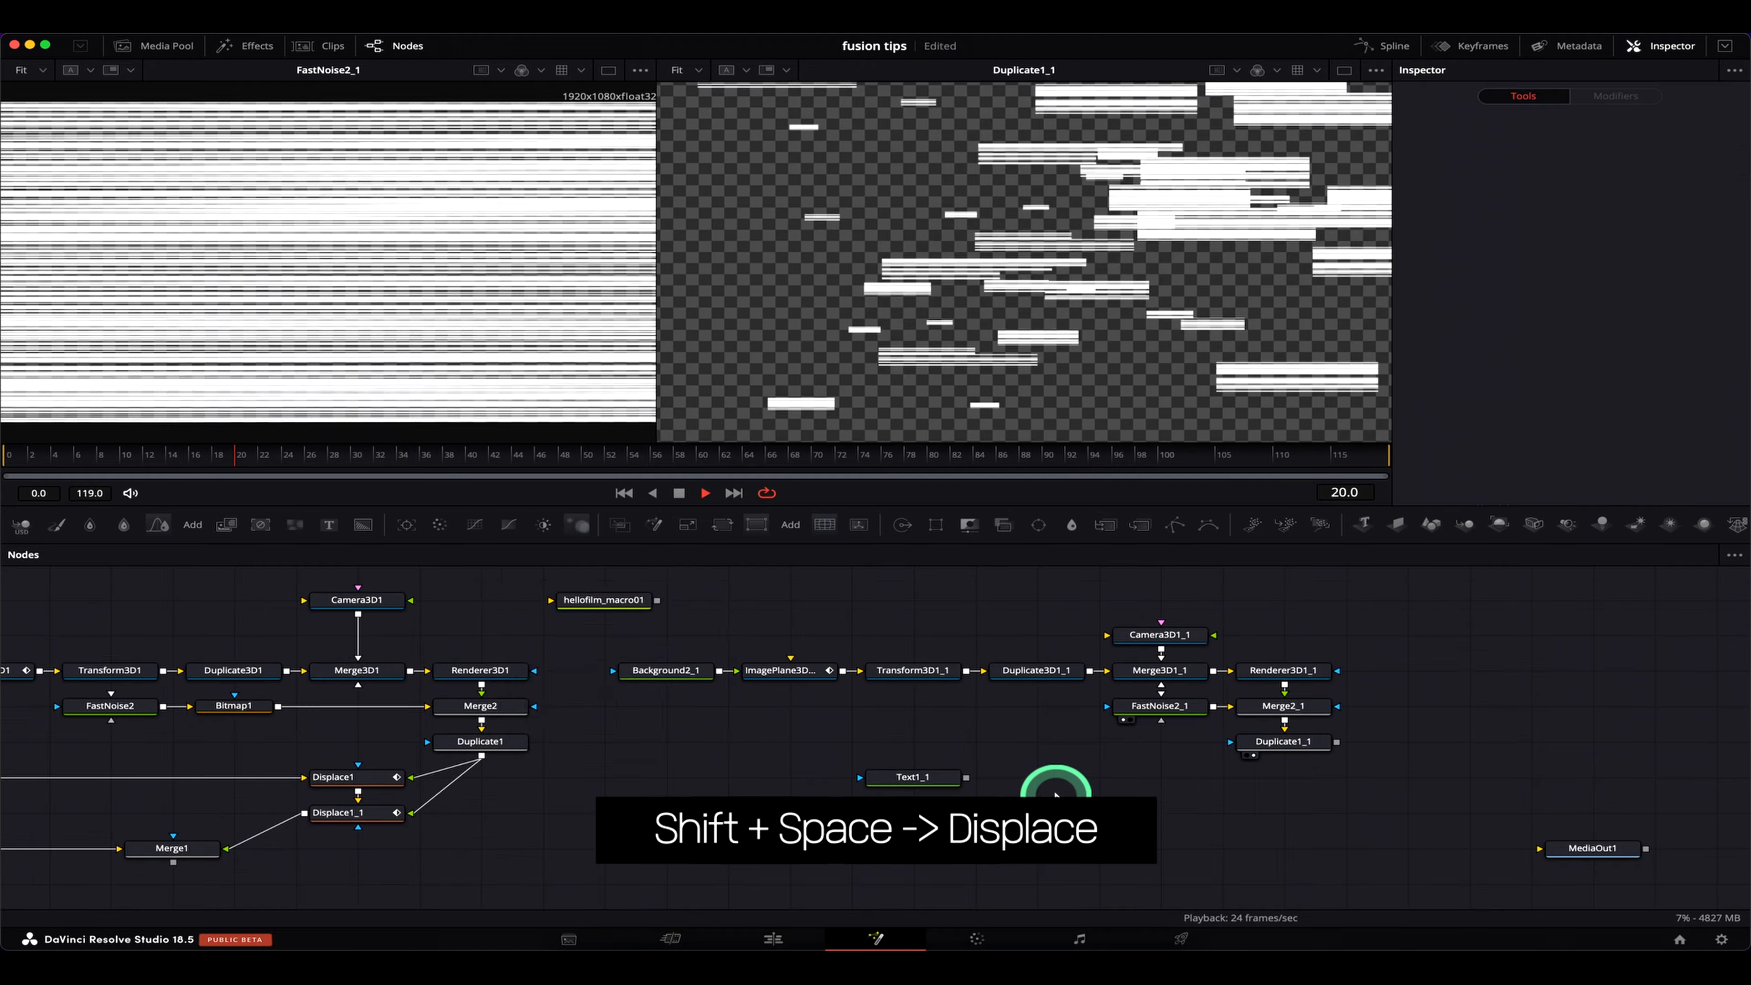
# Add two Displace nodes and stack them below the duplicated noise branch
pyautogui.hotkey('shift', 'space')
pyautogui.write('dis')
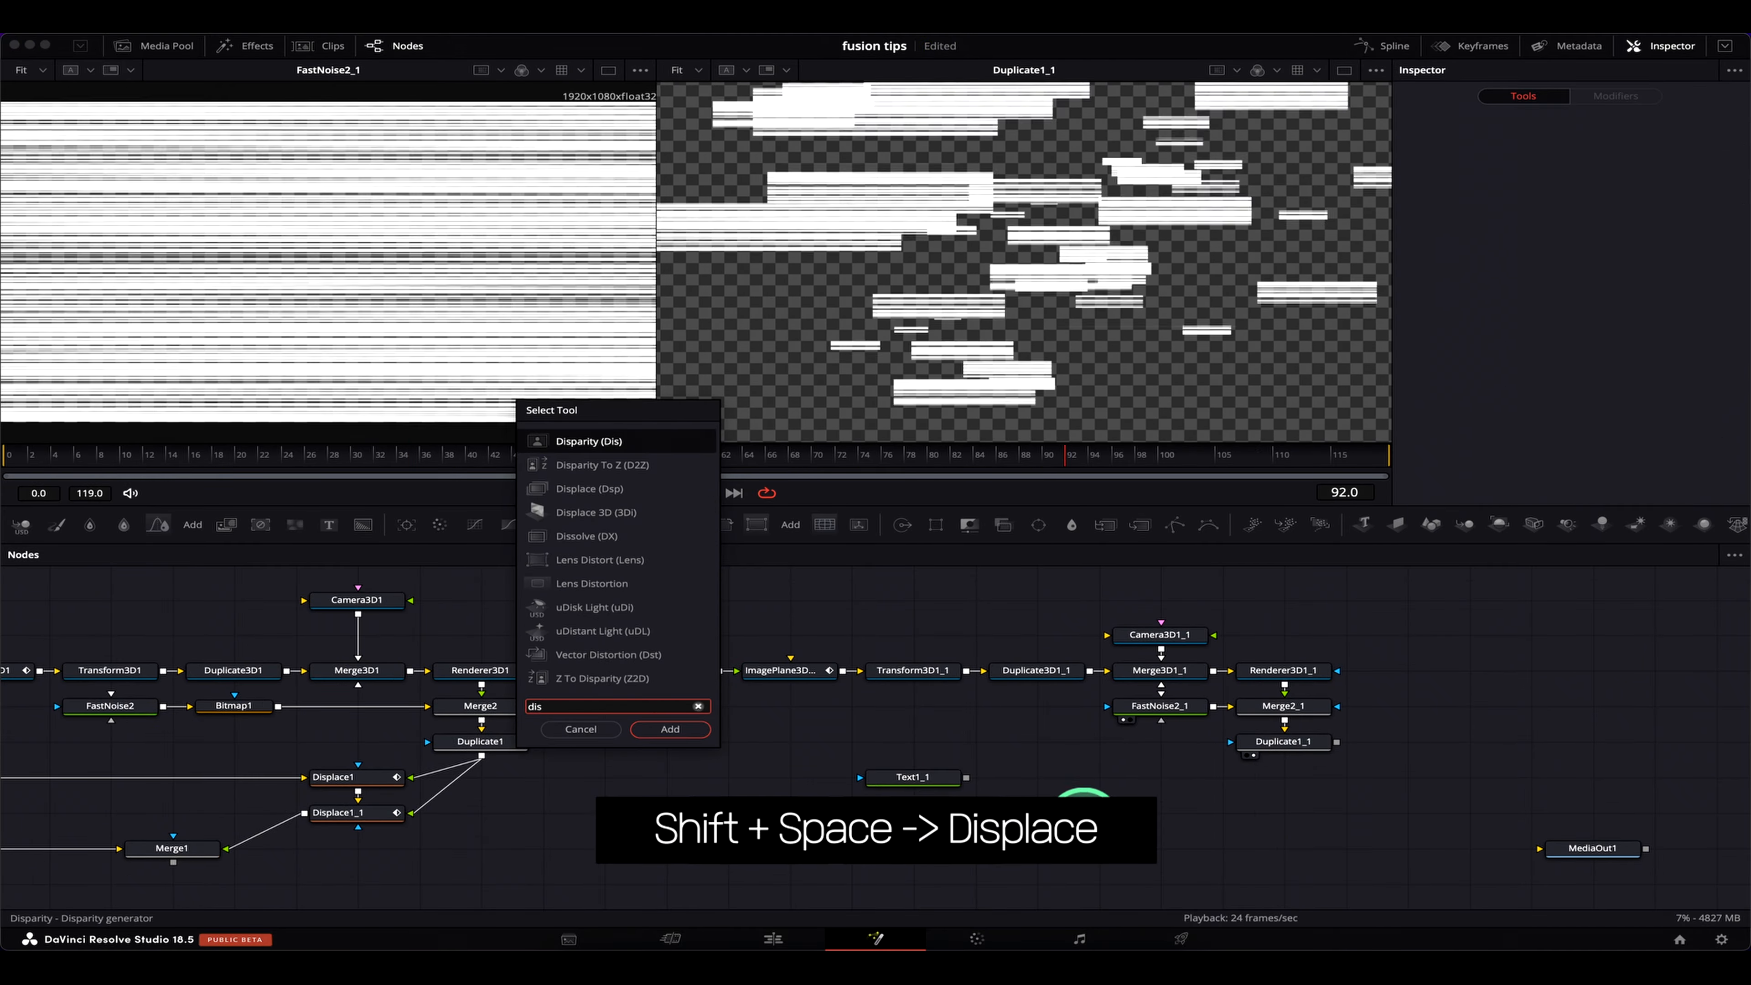
pyautogui.write('place')
pyautogui.click(669, 729)
pyautogui.click(1048, 835)
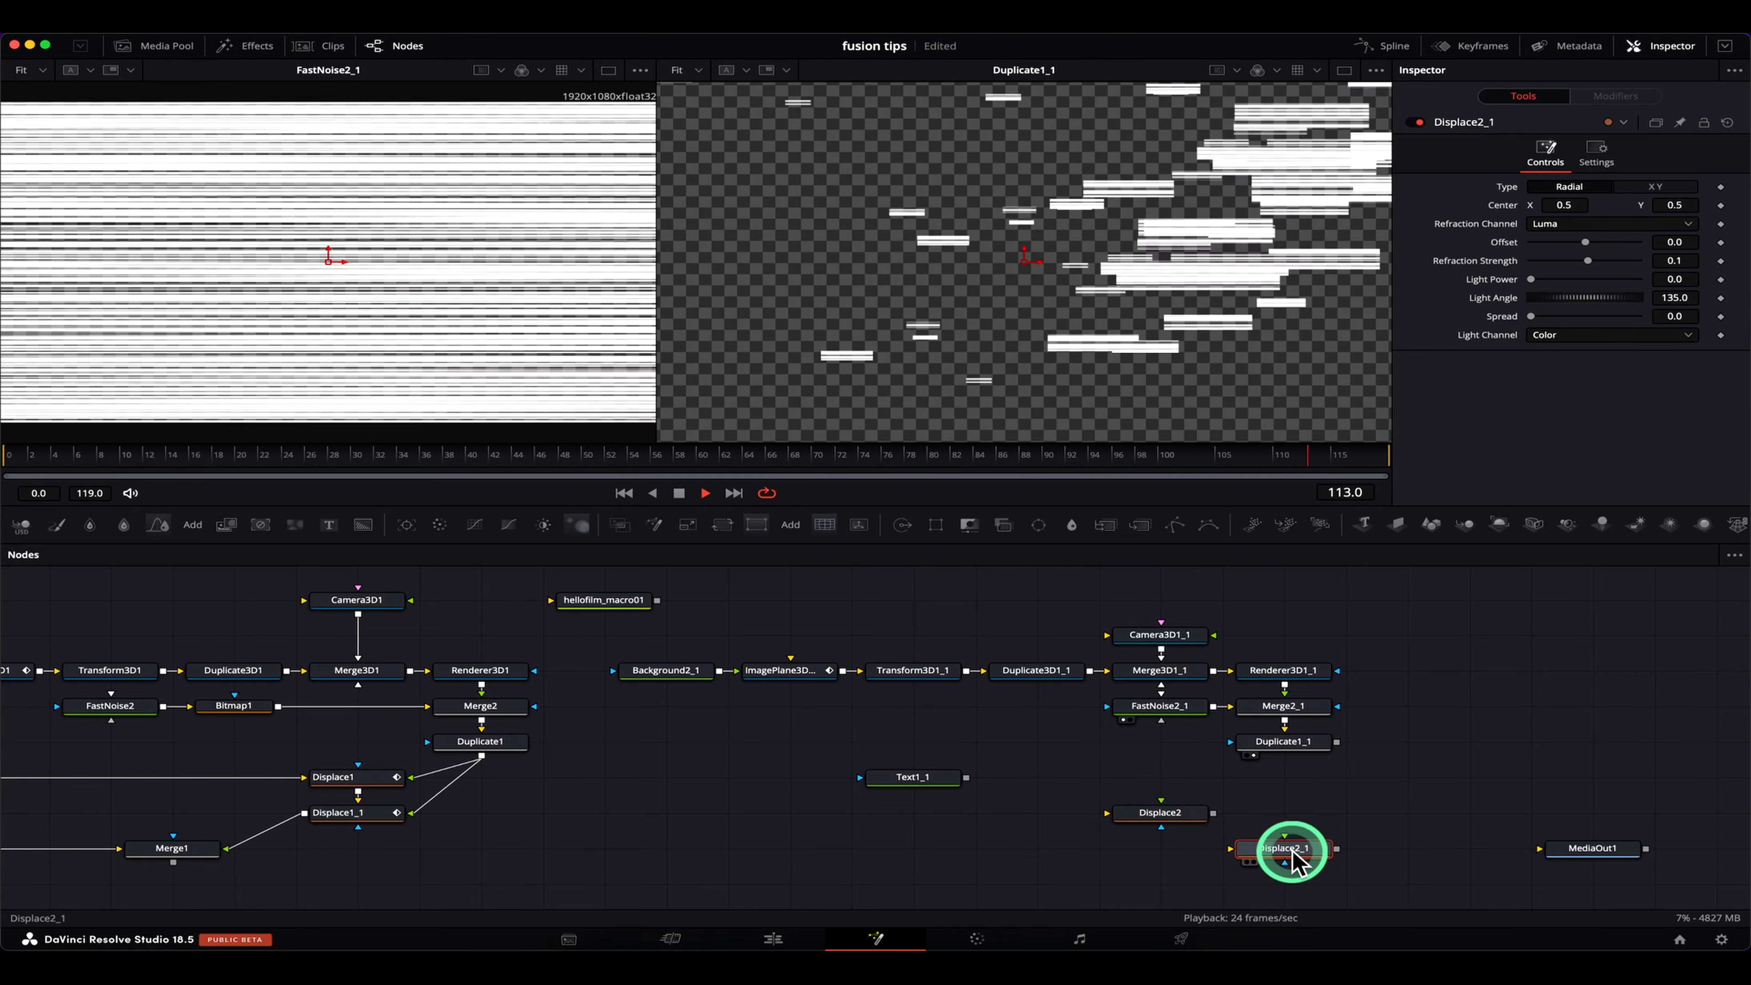
pyautogui.click(1094, 875)
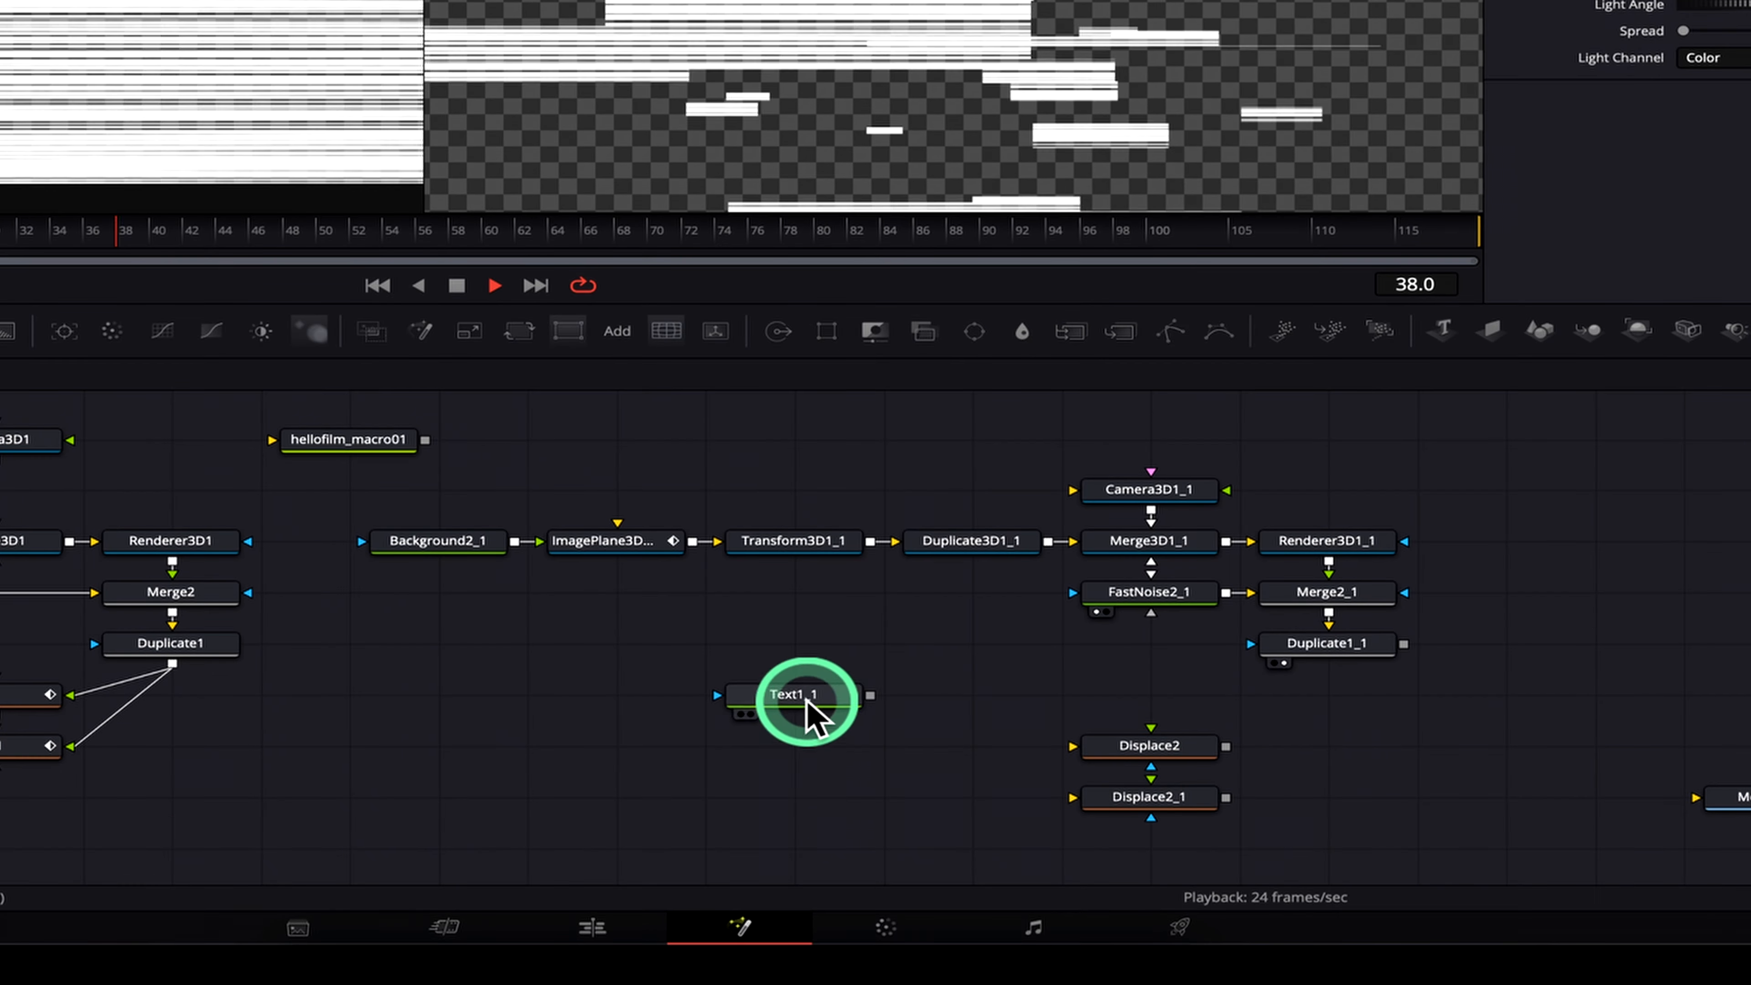
# Connect Text1_1 to the background input of Displace2 and Duplicate1_1 to its foreground input
pyautogui.click(921, 780)
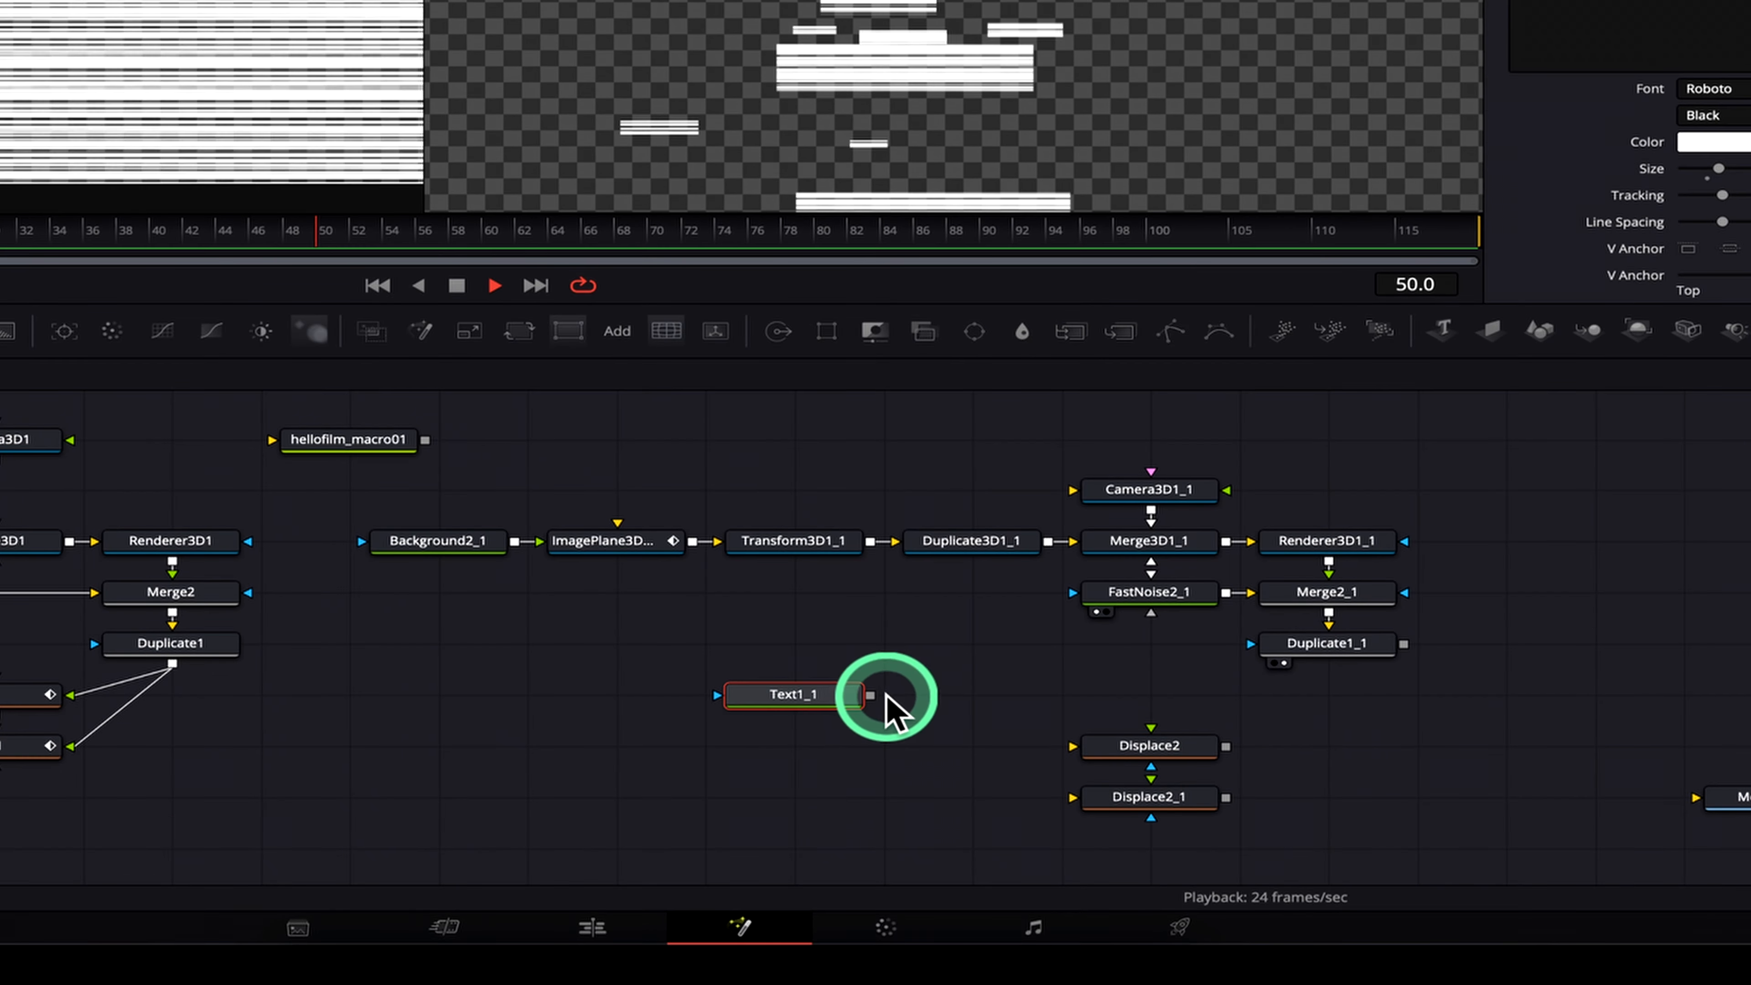
pyautogui.moveTo(966, 777); pyautogui.dragTo(1013, 792)
pyautogui.moveTo(944, 731); pyautogui.dragTo(1075, 744)
pyautogui.click(1322, 761)
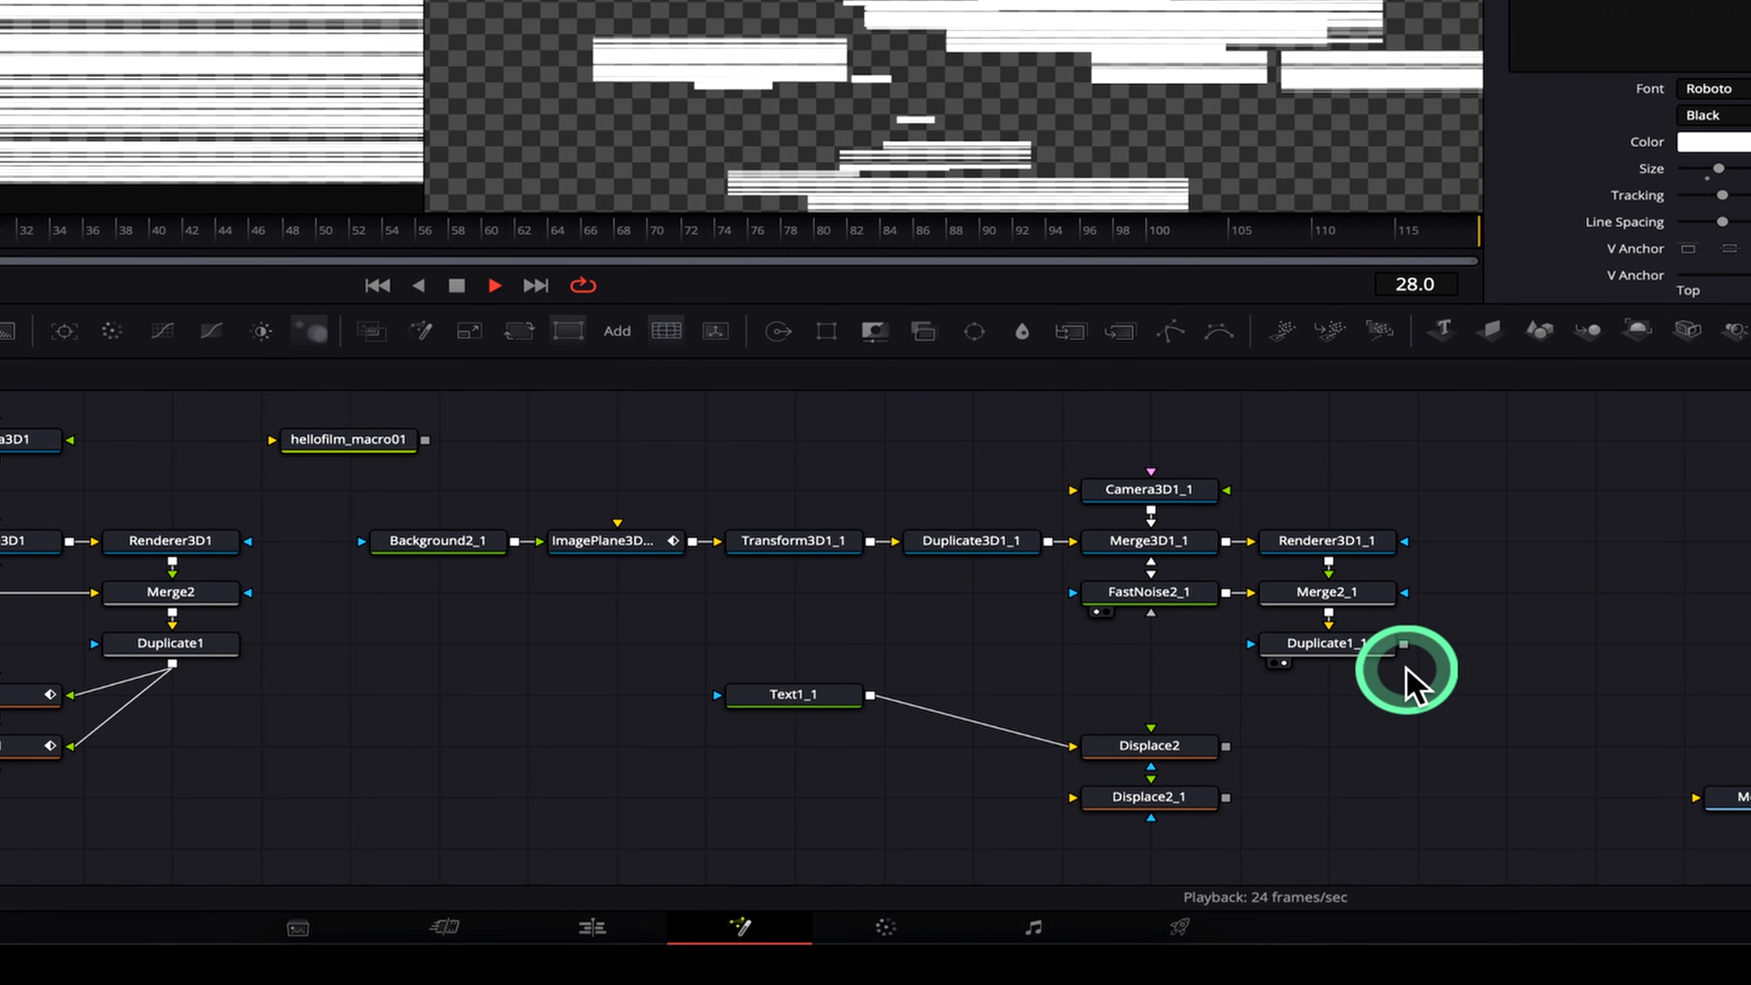
pyautogui.moveTo(1404, 644); pyautogui.dragTo(1154, 730)
pyautogui.click(1349, 765)
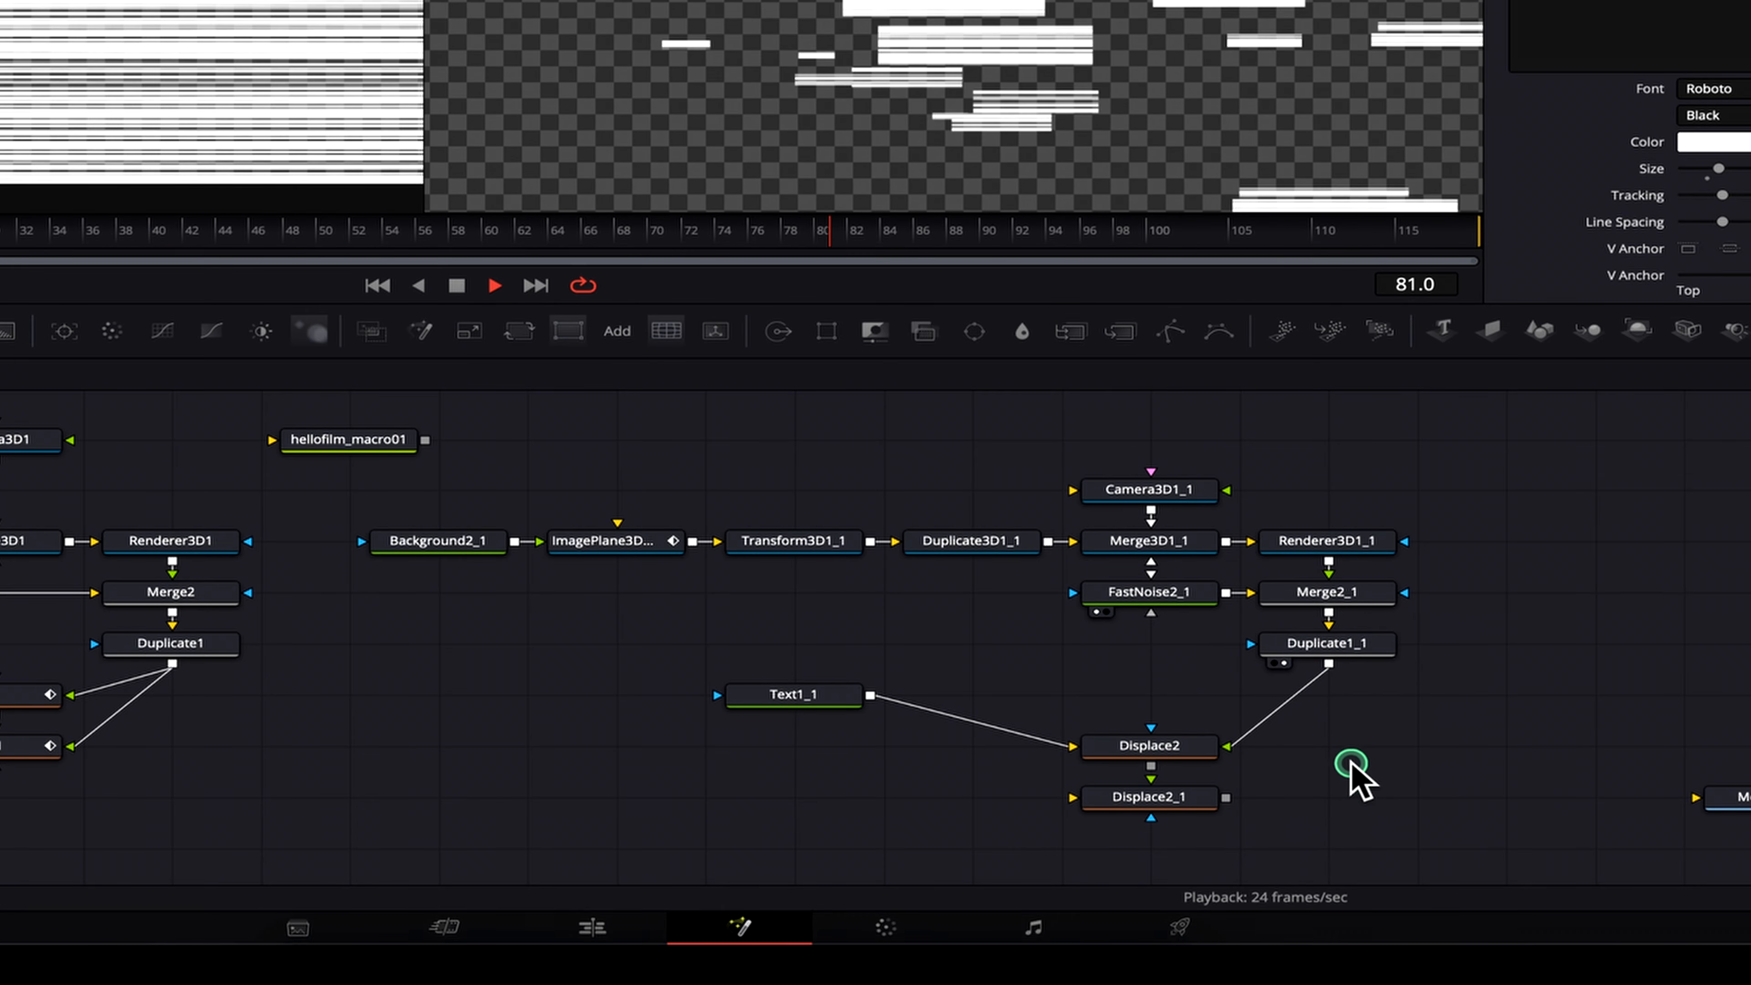
# Show Displace2 in the second viewer and set its type to XY with X Refraction 0.03 and Y Refraction 0.027
pyautogui.click(1196, 762)
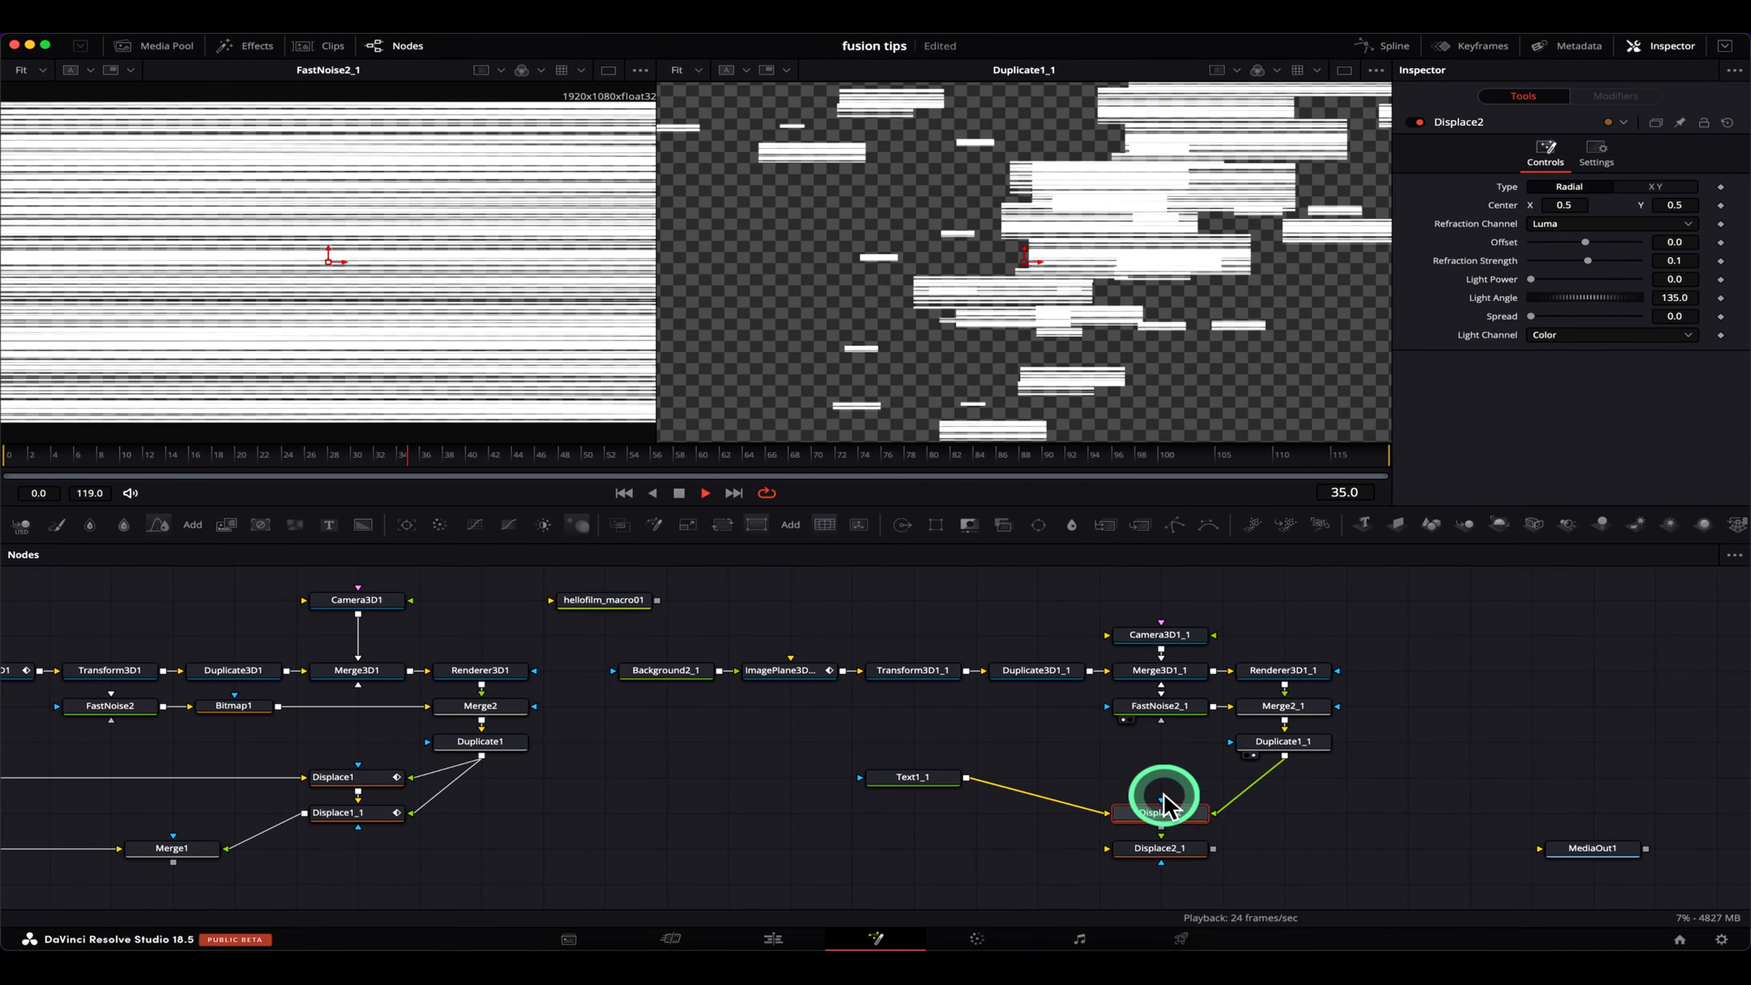
pyautogui.moveTo(1177, 815); pyautogui.dragTo(1139, 324)
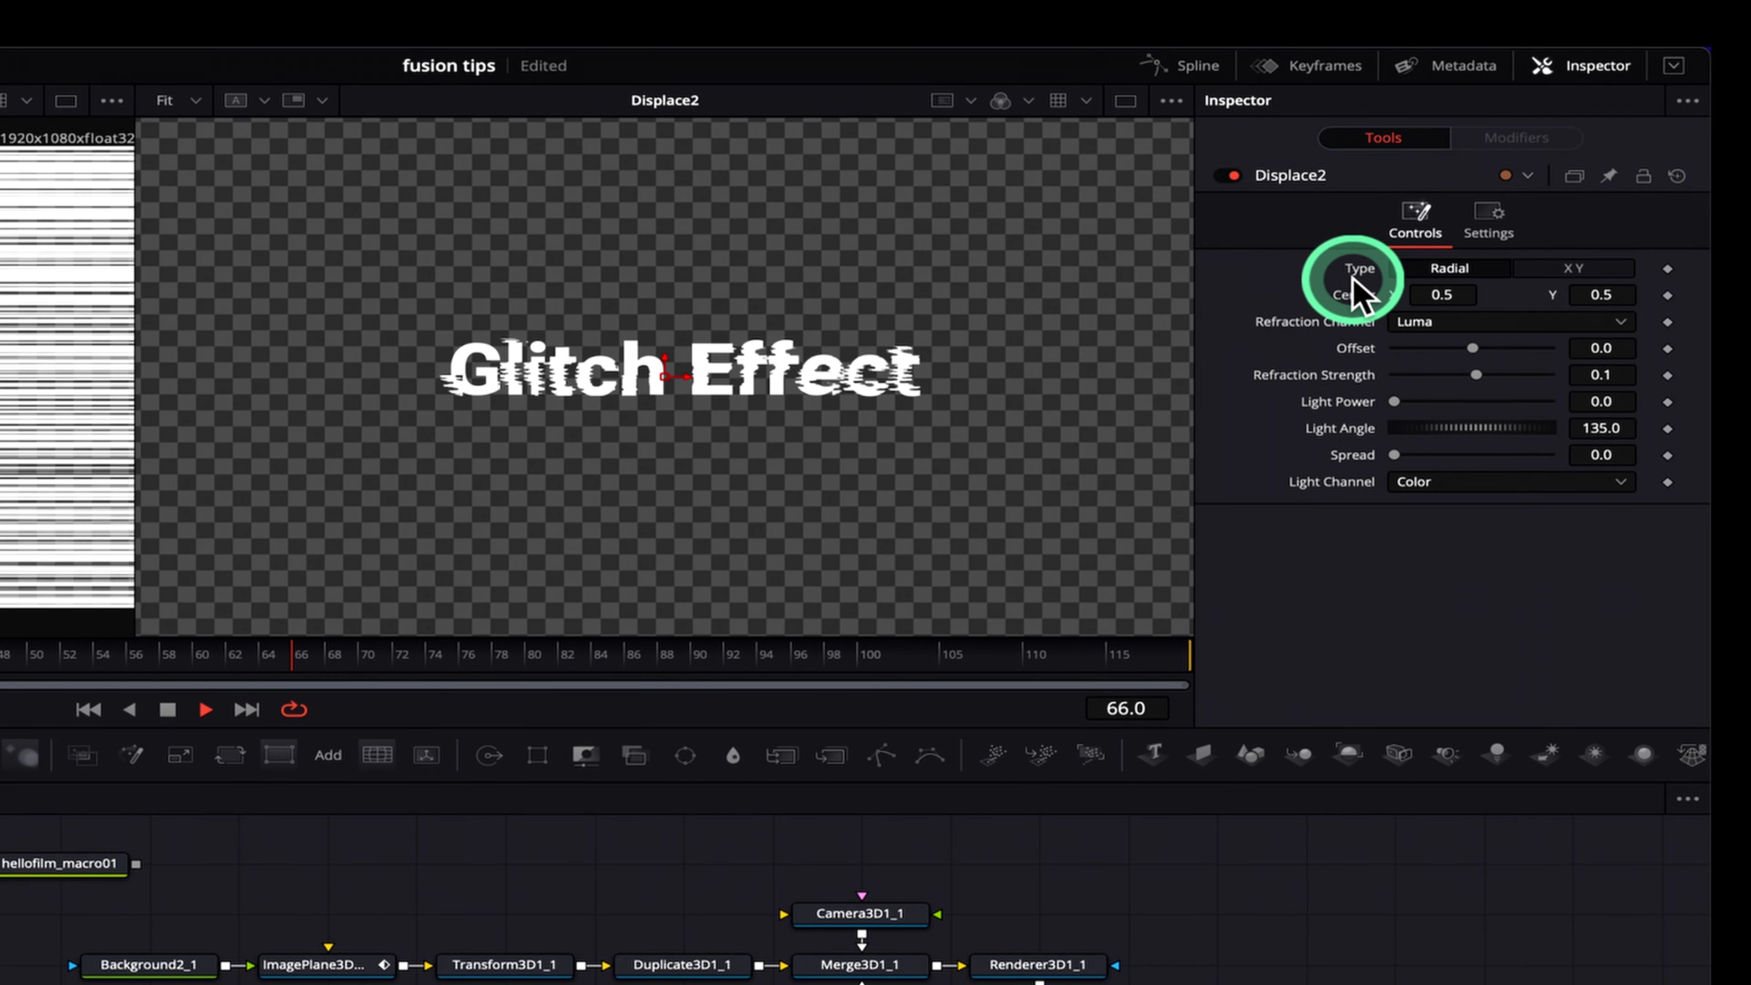
pyautogui.click(1544, 272)
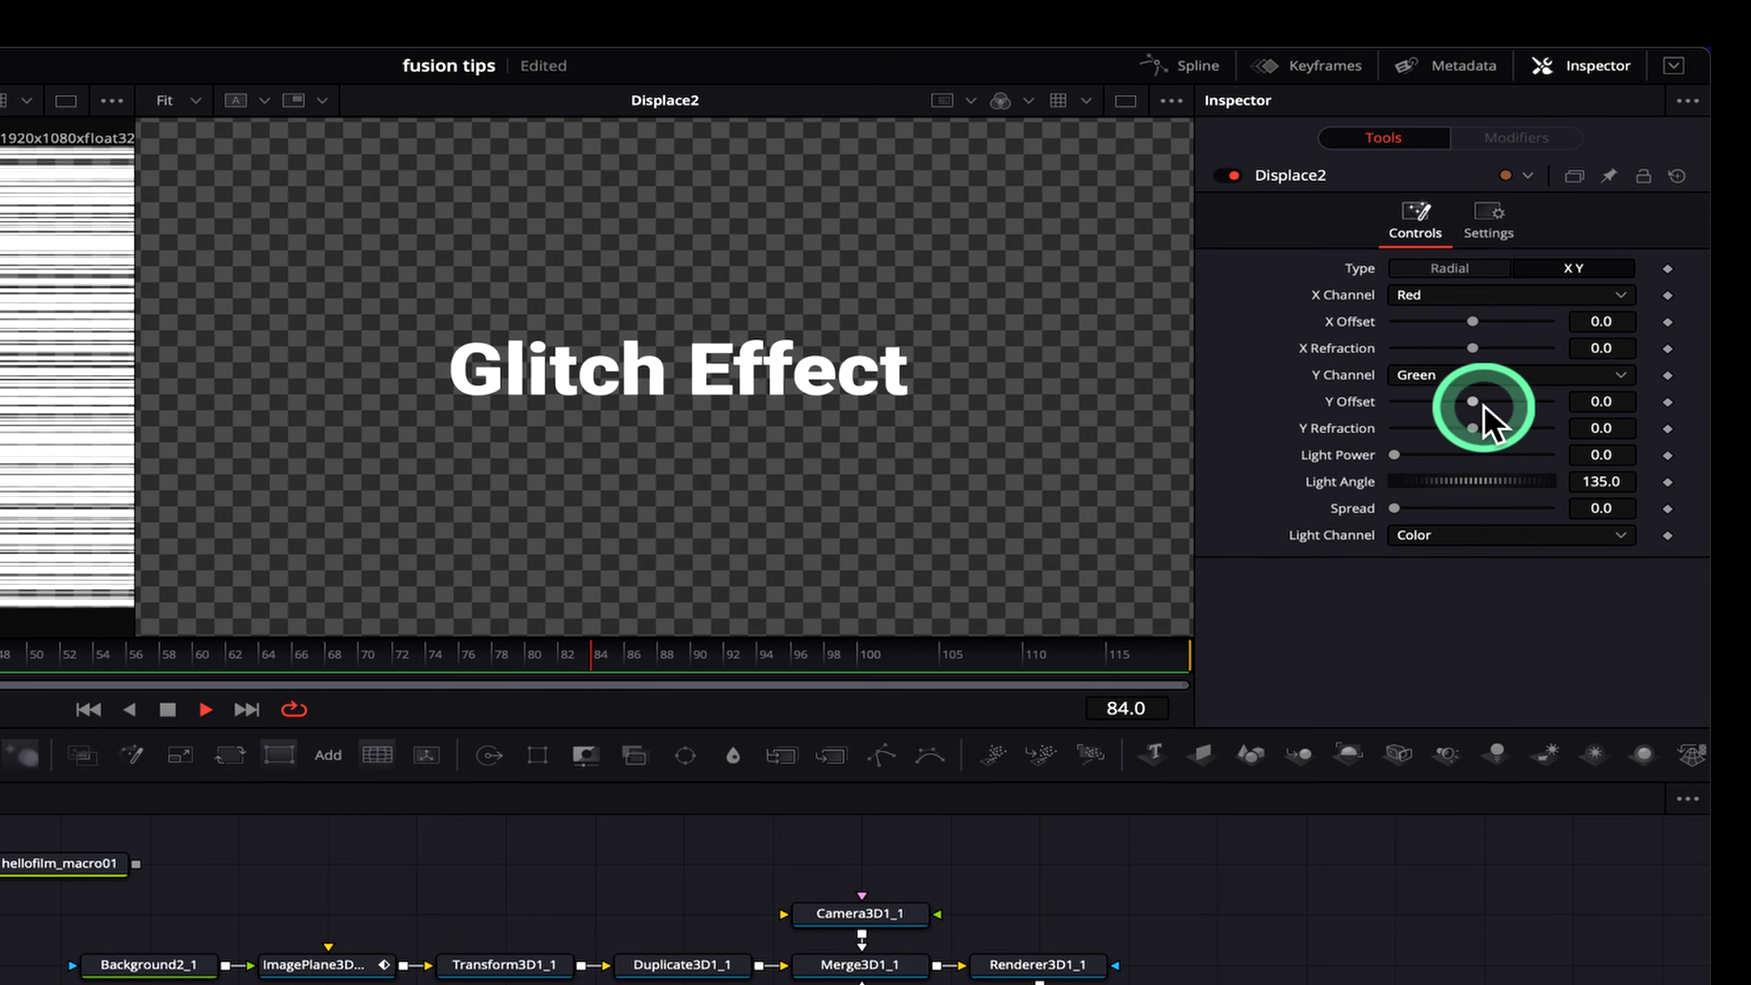
pyautogui.moveTo(1473, 346); pyautogui.dragTo(1476, 348)
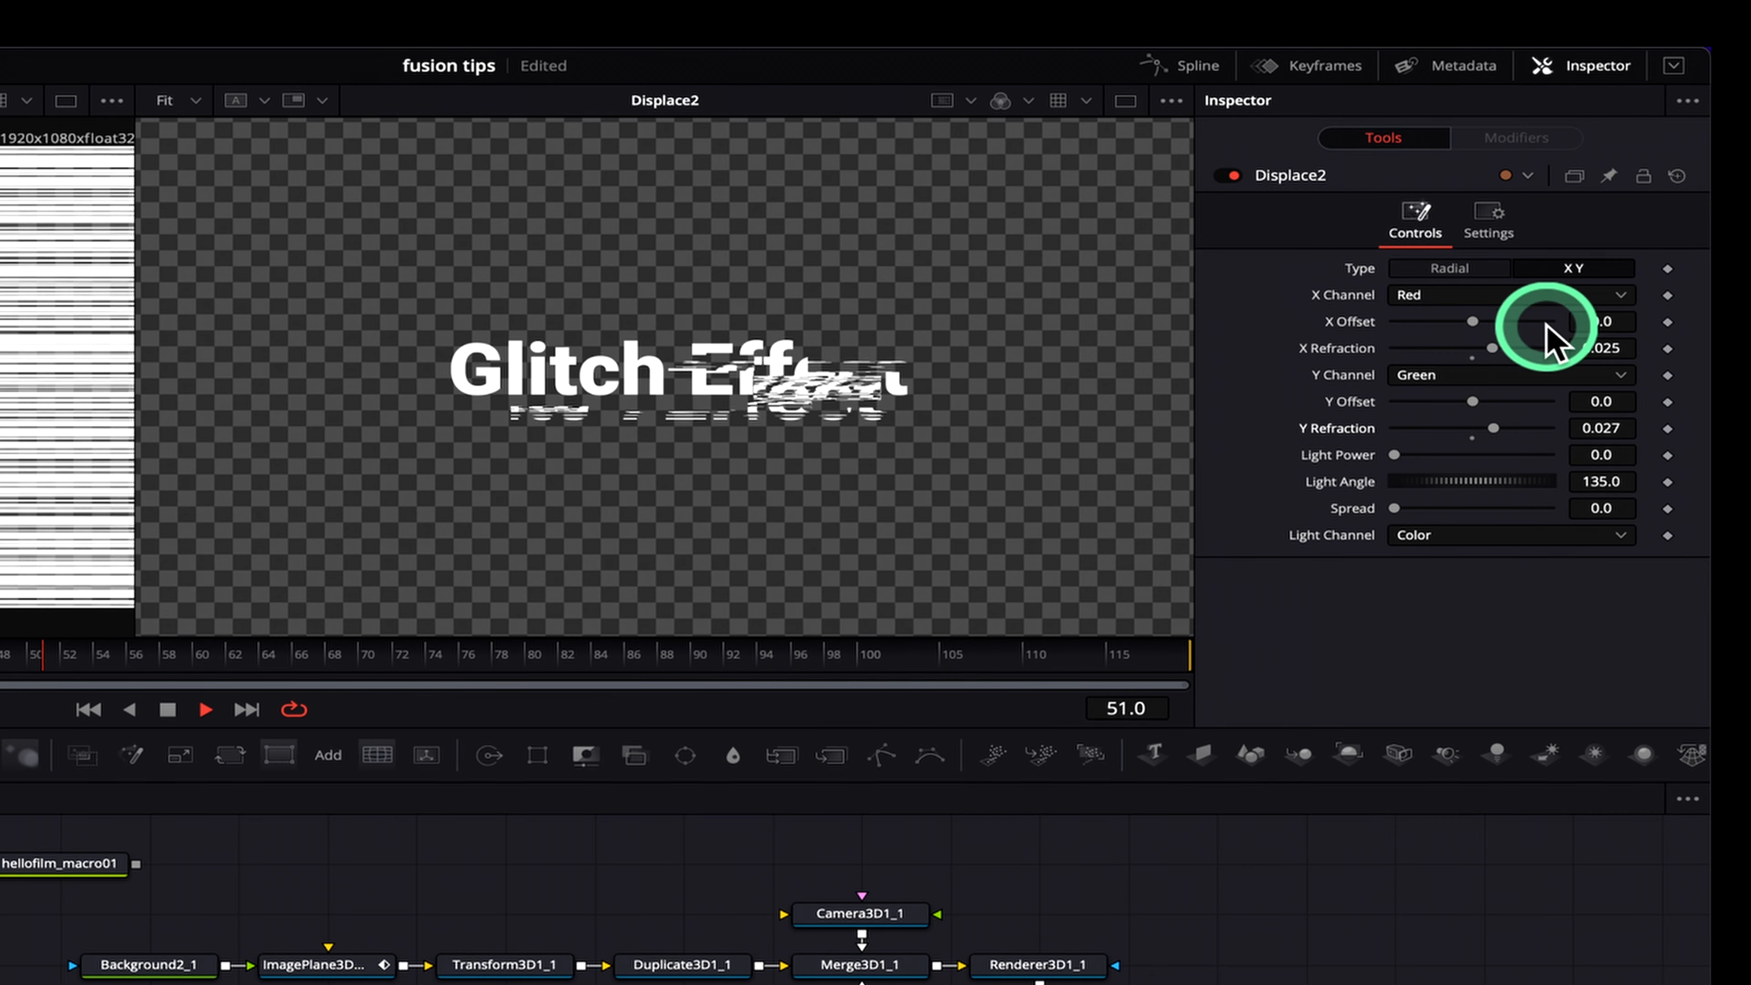
pyautogui.moveTo(1494, 346); pyautogui.dragTo(1495, 346)
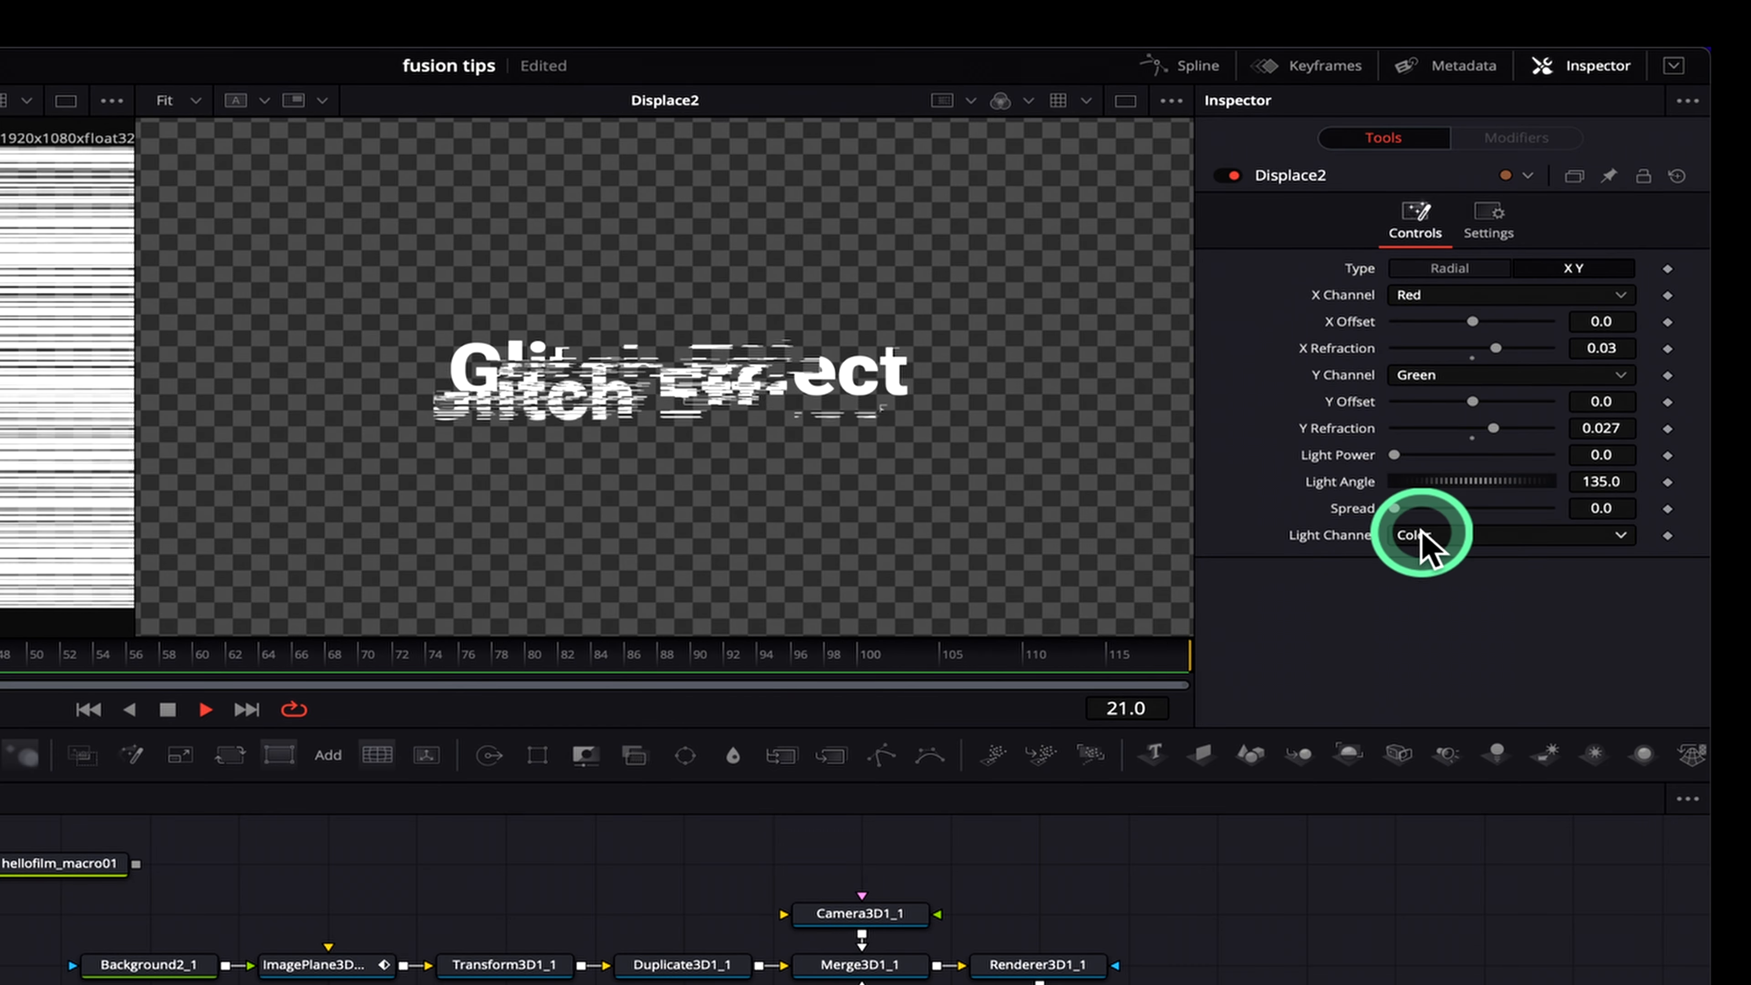
# Add a Probe modifier to both the X Offset and the Y Offset of Displace2
pyautogui.rightClick(1362, 330)
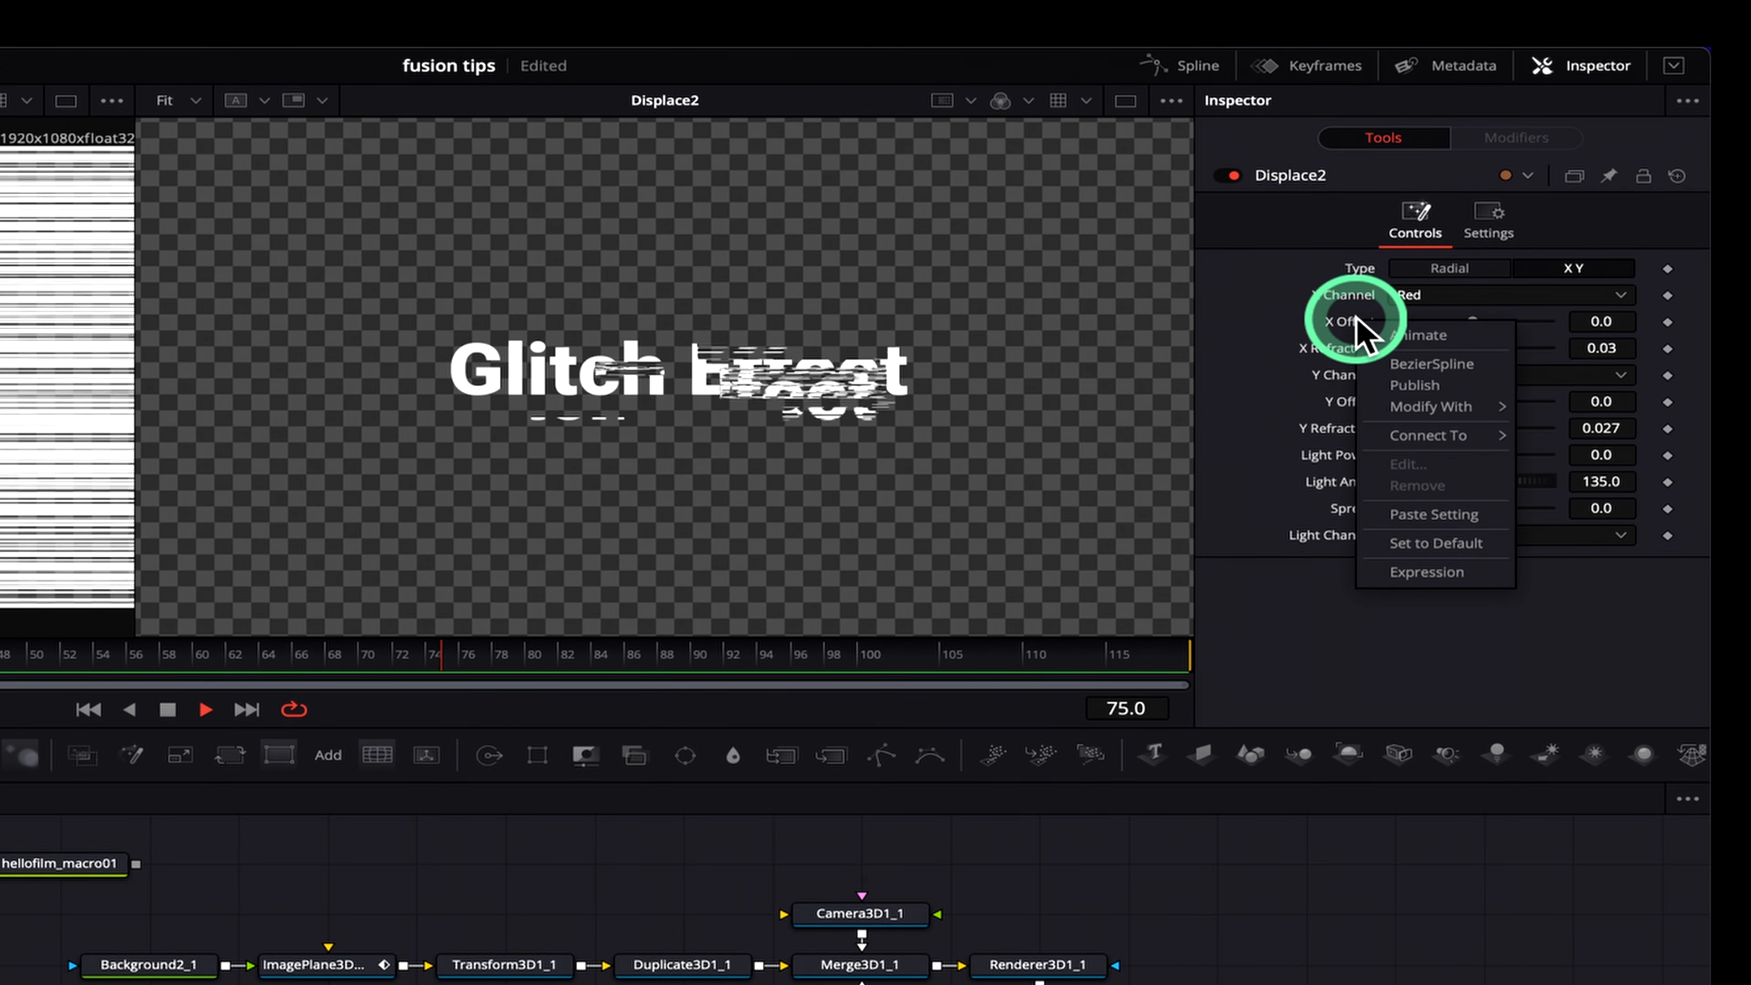
pyautogui.moveTo(1399, 406)
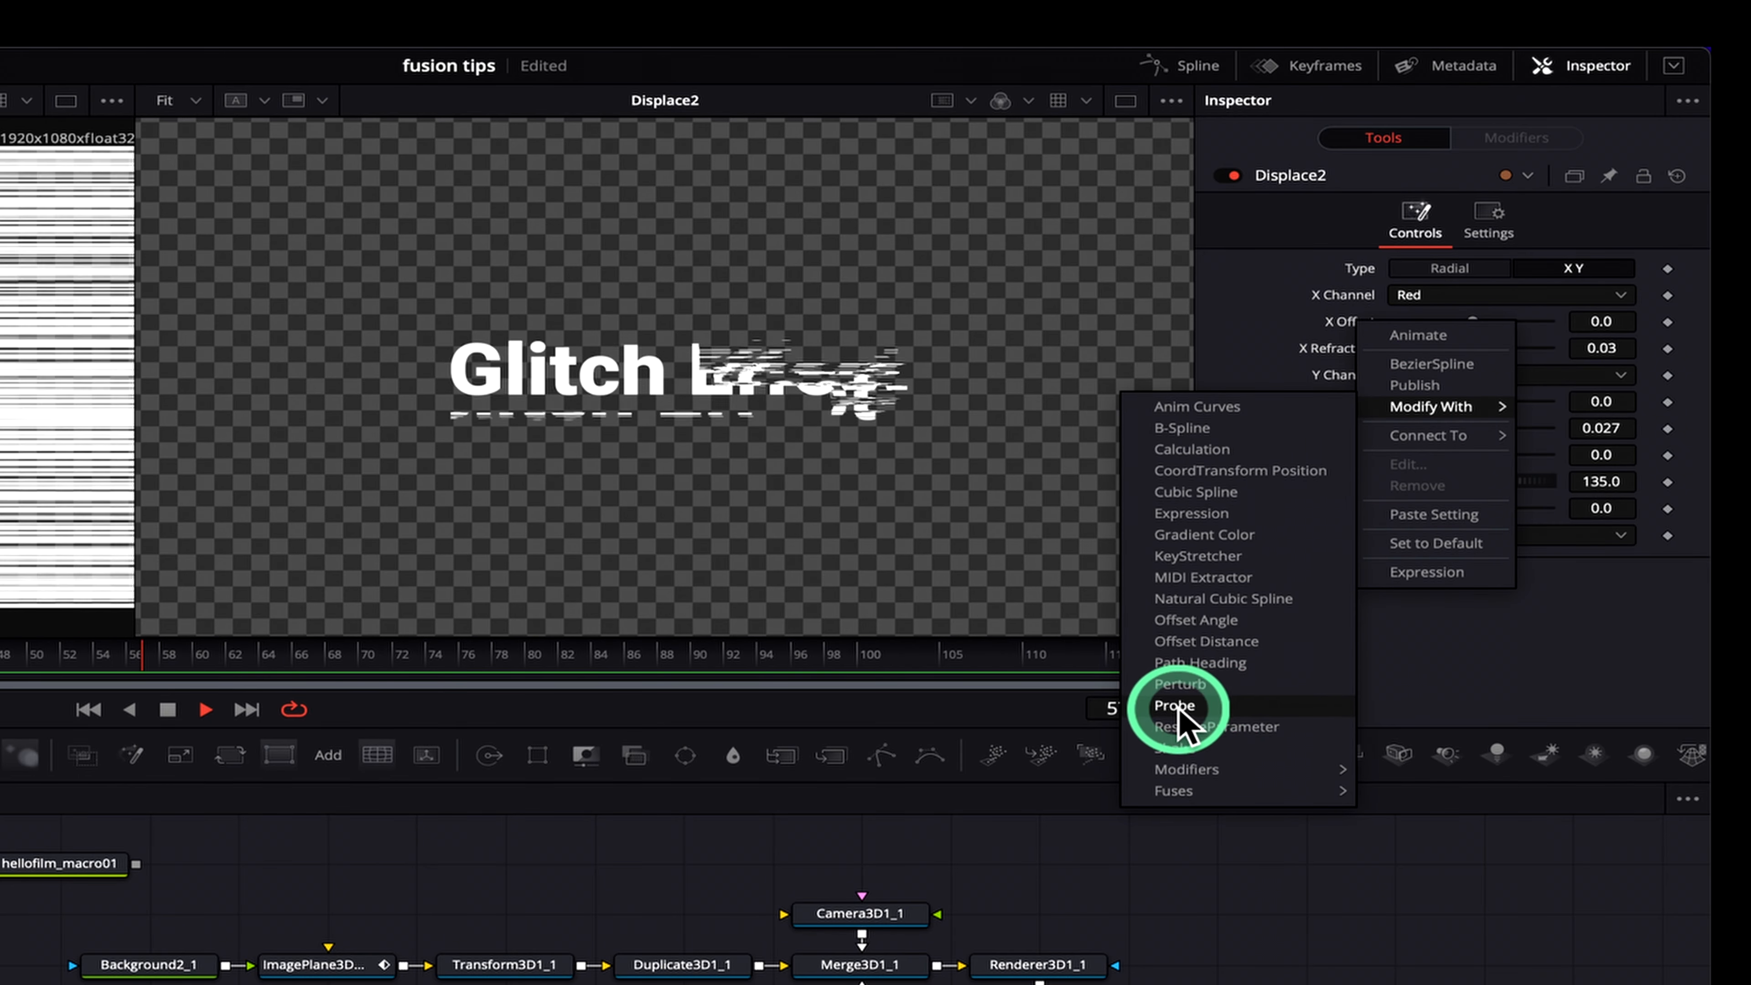
pyautogui.click(1197, 708)
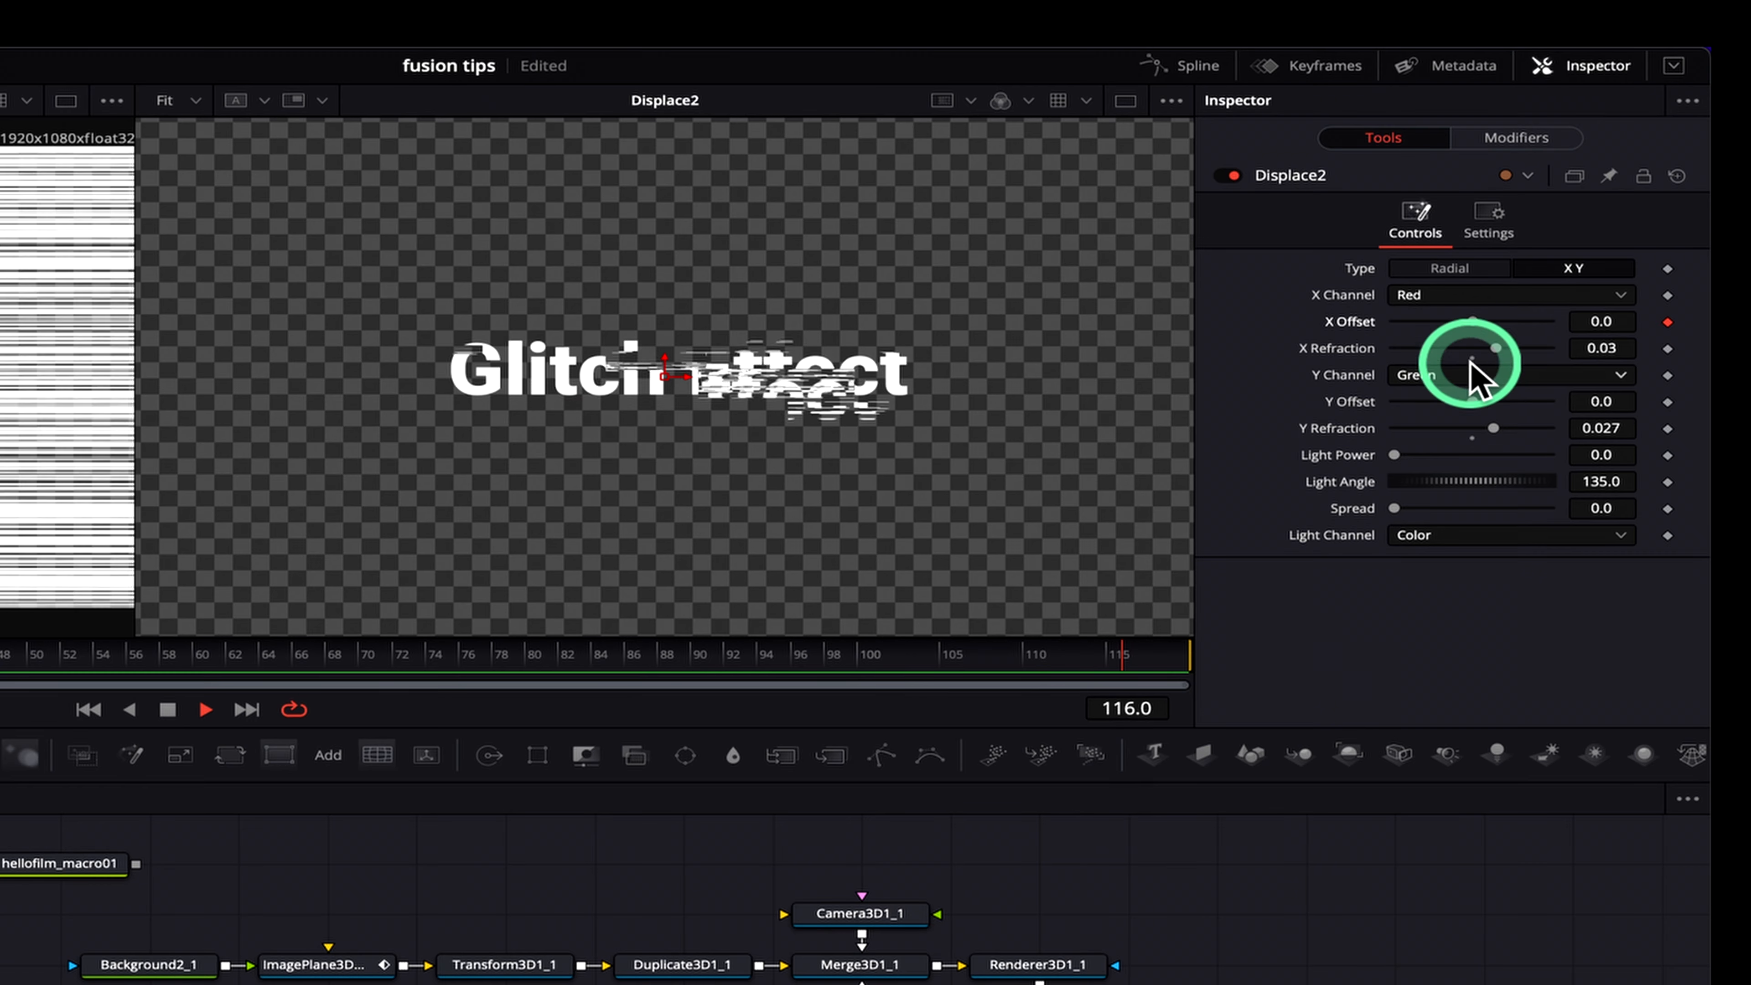
pyautogui.rightClick(1351, 403)
pyautogui.moveTo(1444, 491)
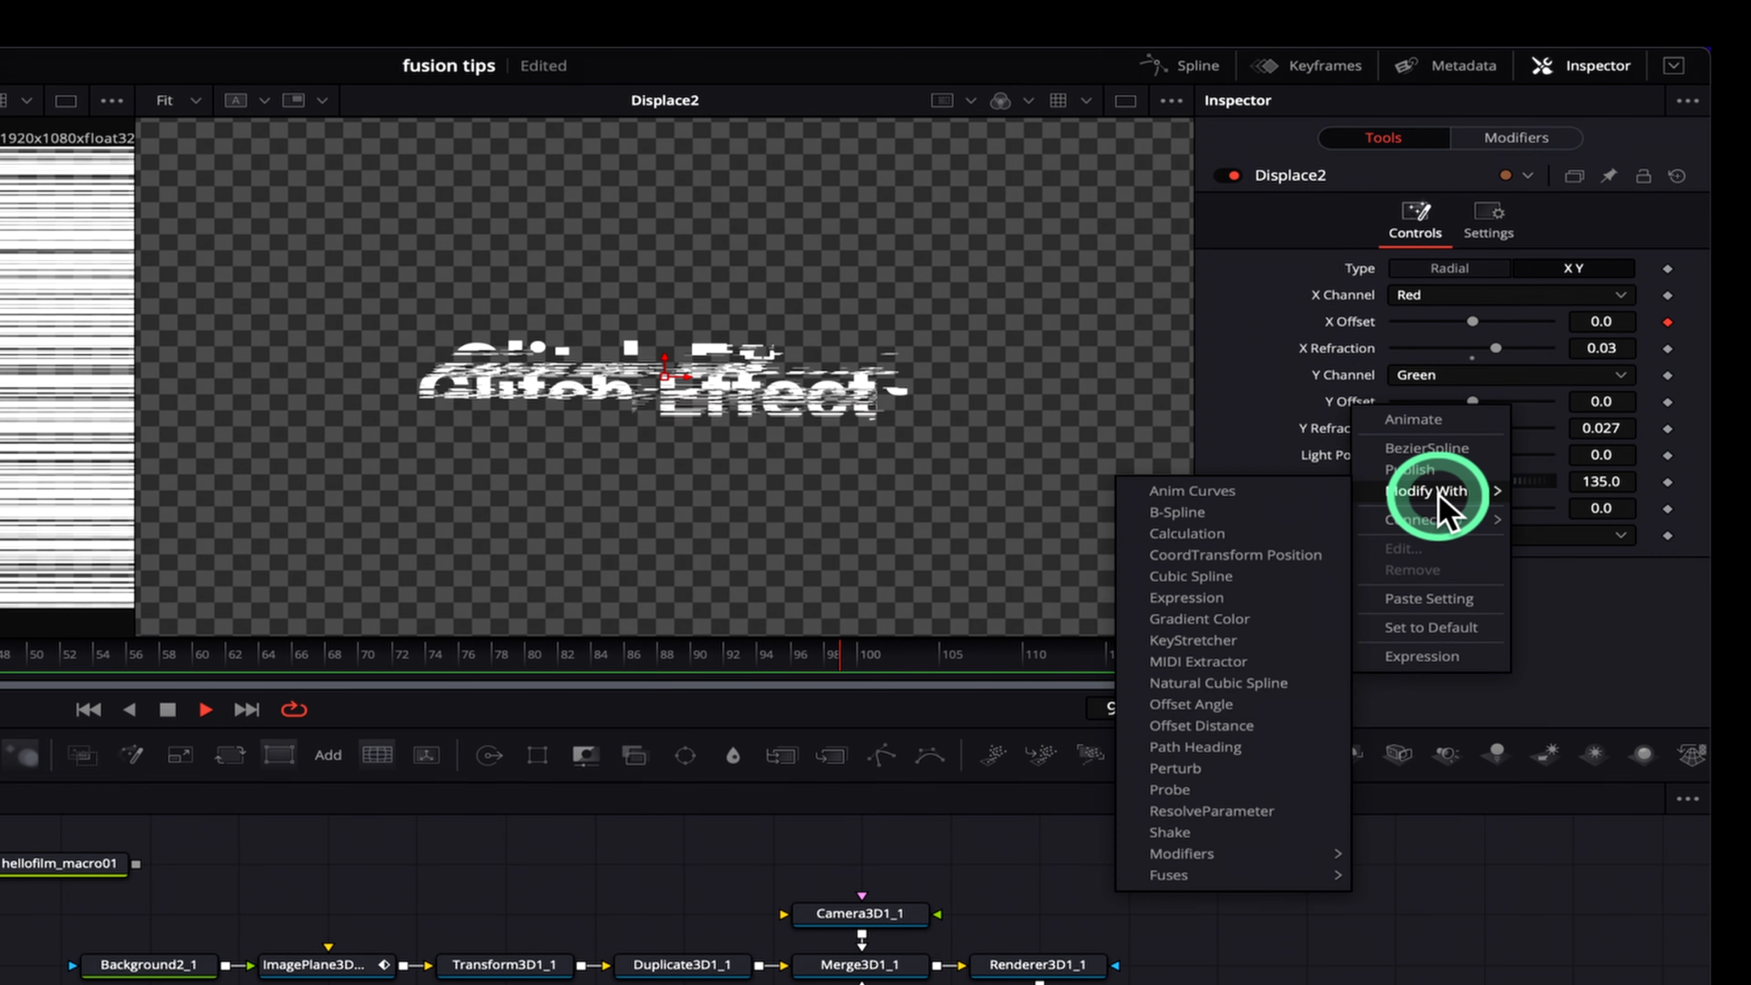
pyautogui.click(1171, 789)
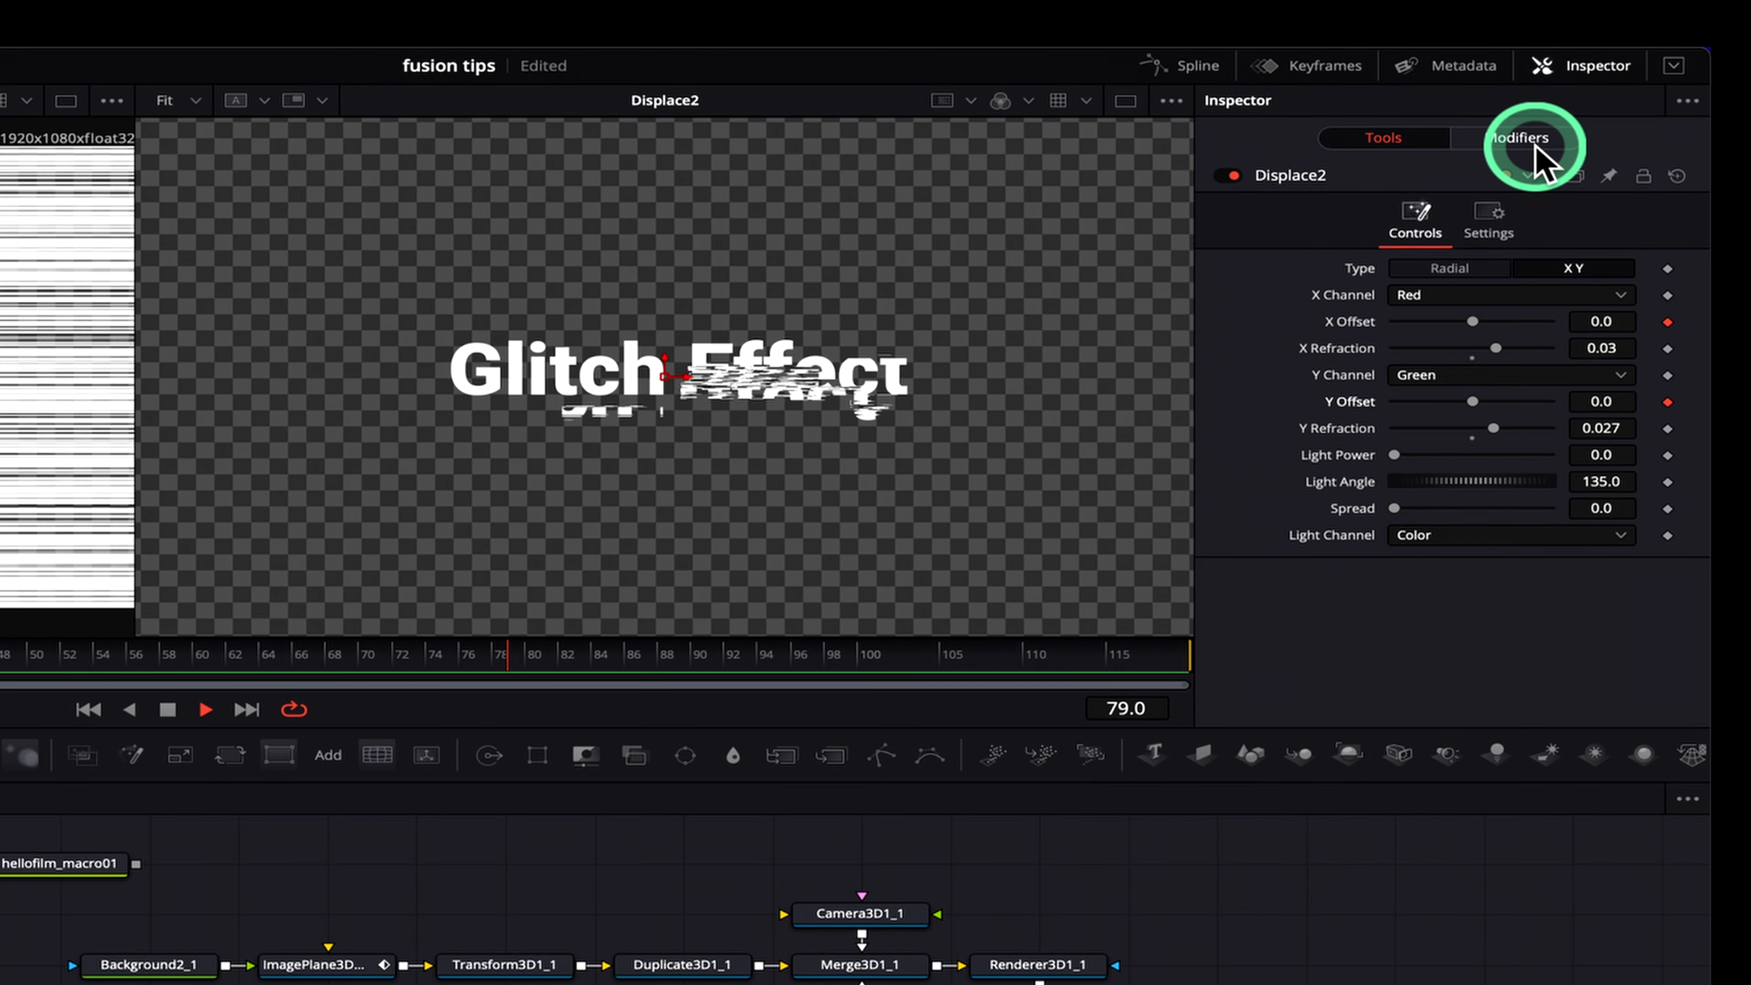
# Assign FastNoise2_1 as the image to probe in Displace2's Probe3 modifier
pyautogui.click(1516, 138)
pyautogui.click(1398, 264)
pyautogui.click(1303, 183)
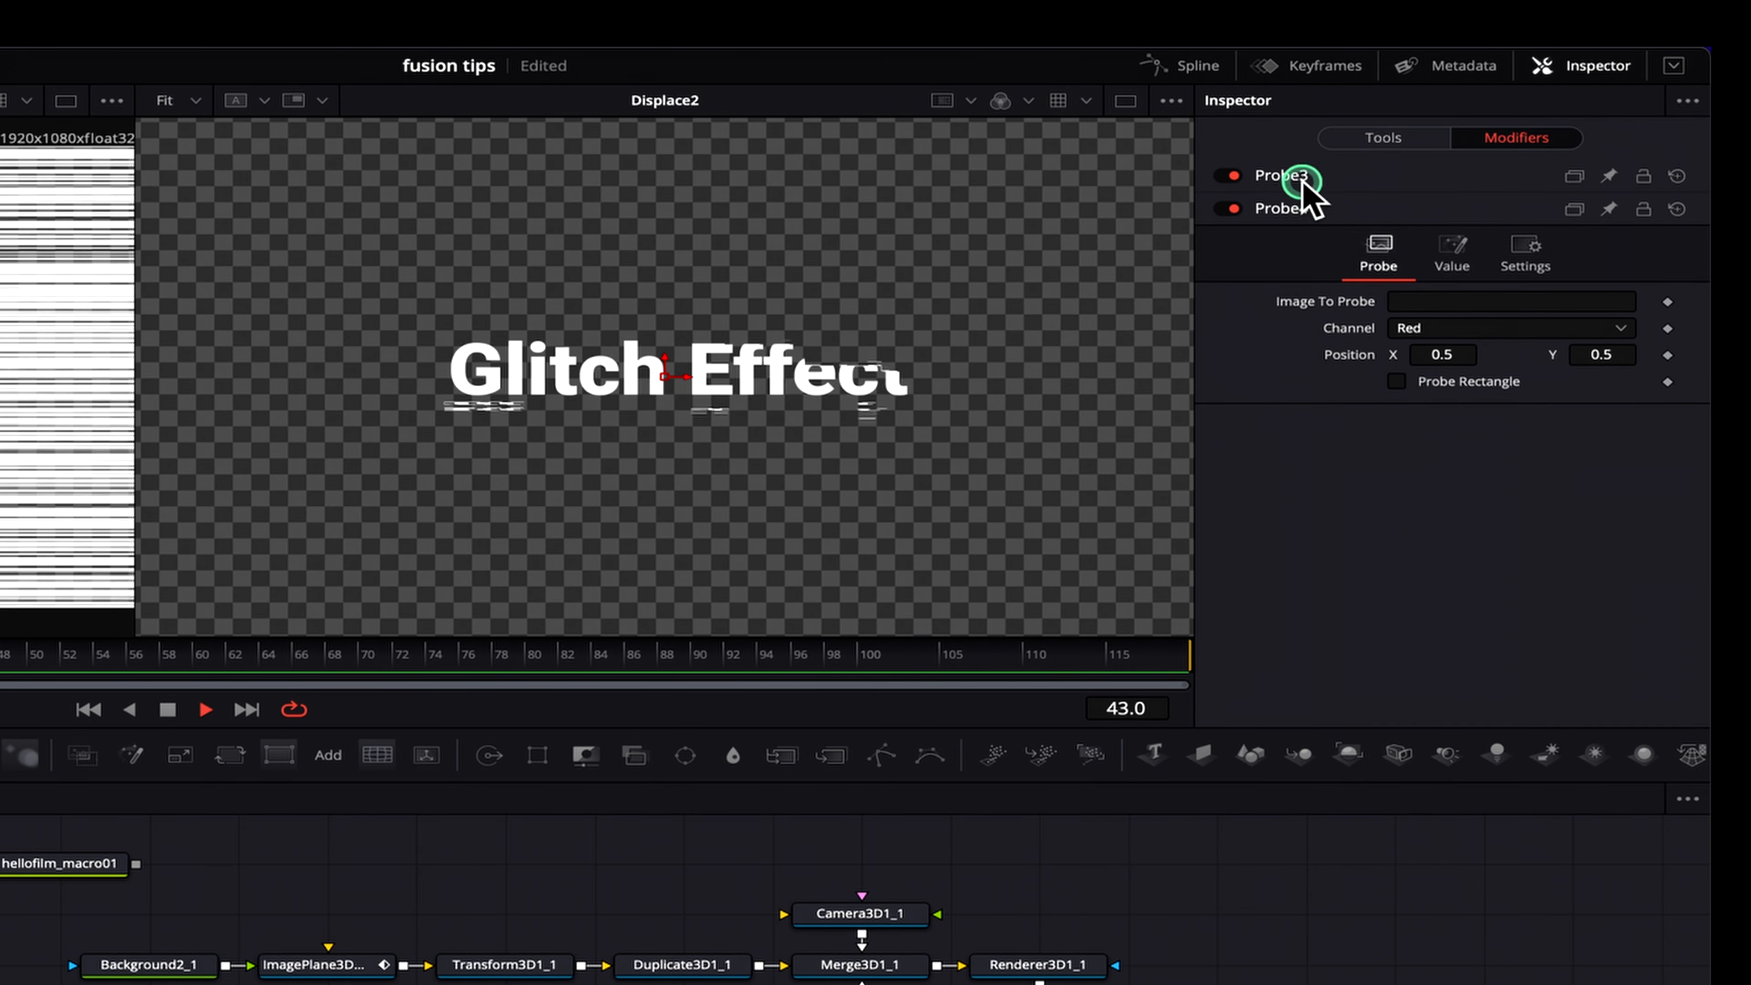
pyautogui.click(1348, 181)
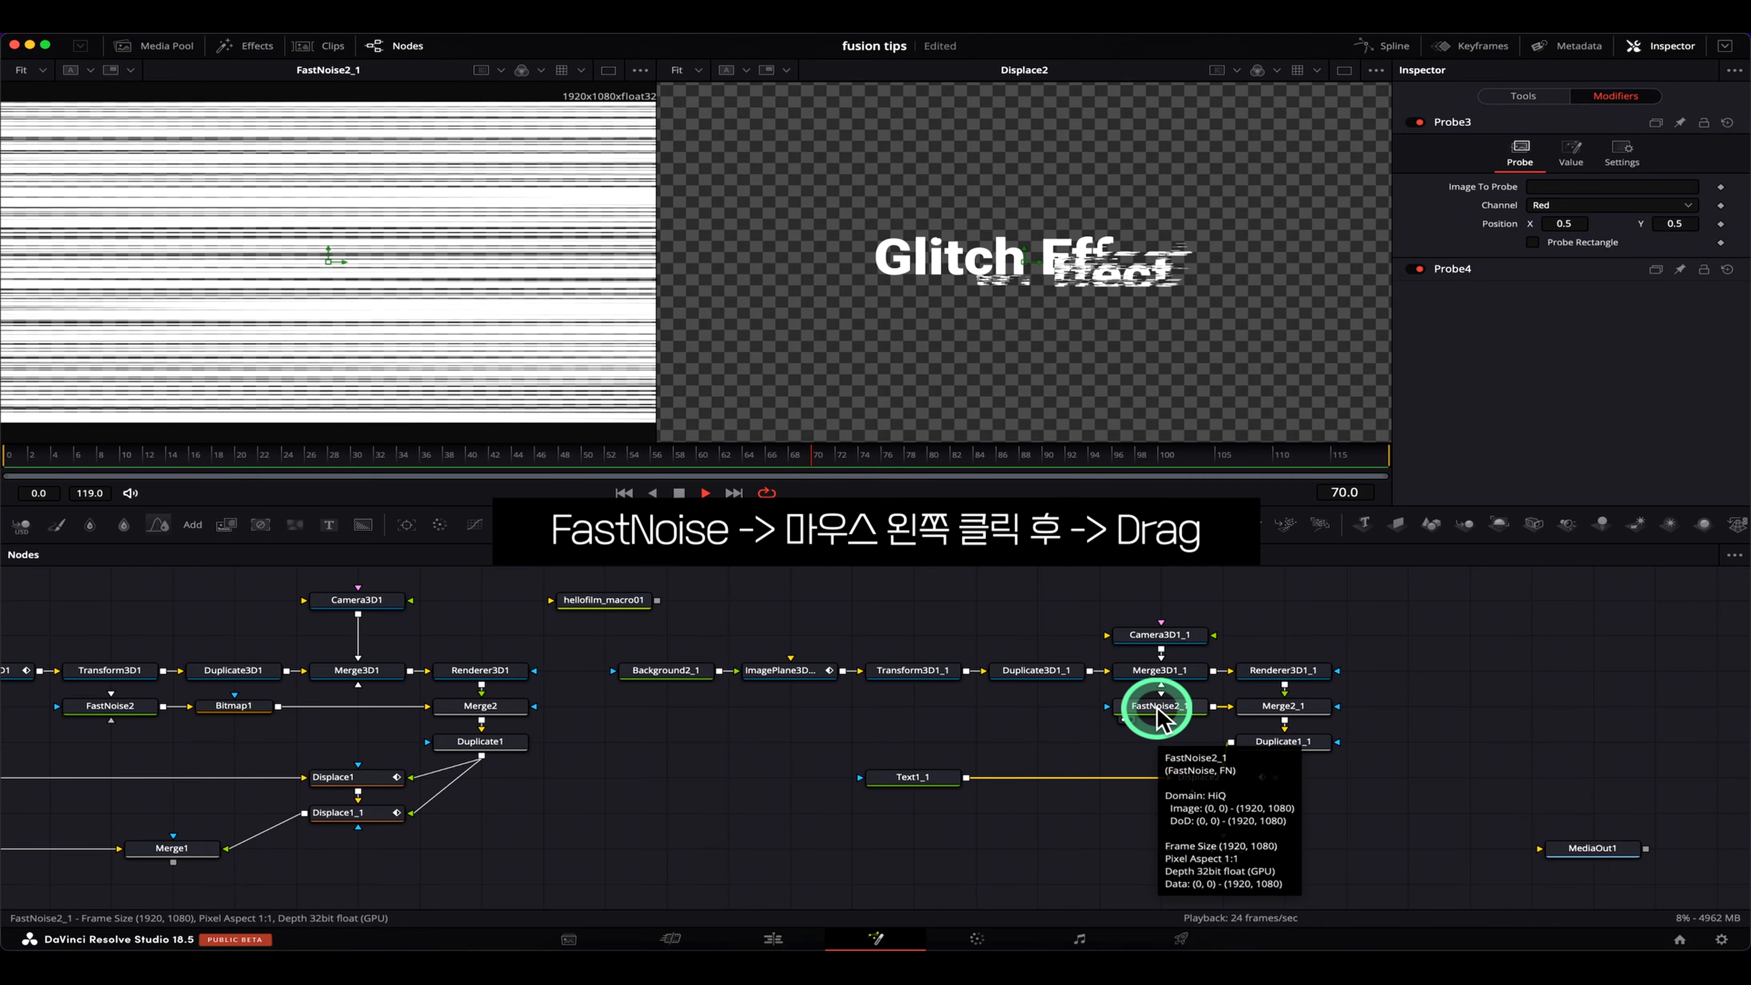
pyautogui.moveTo(1158, 717); pyautogui.dragTo(1458, 373)
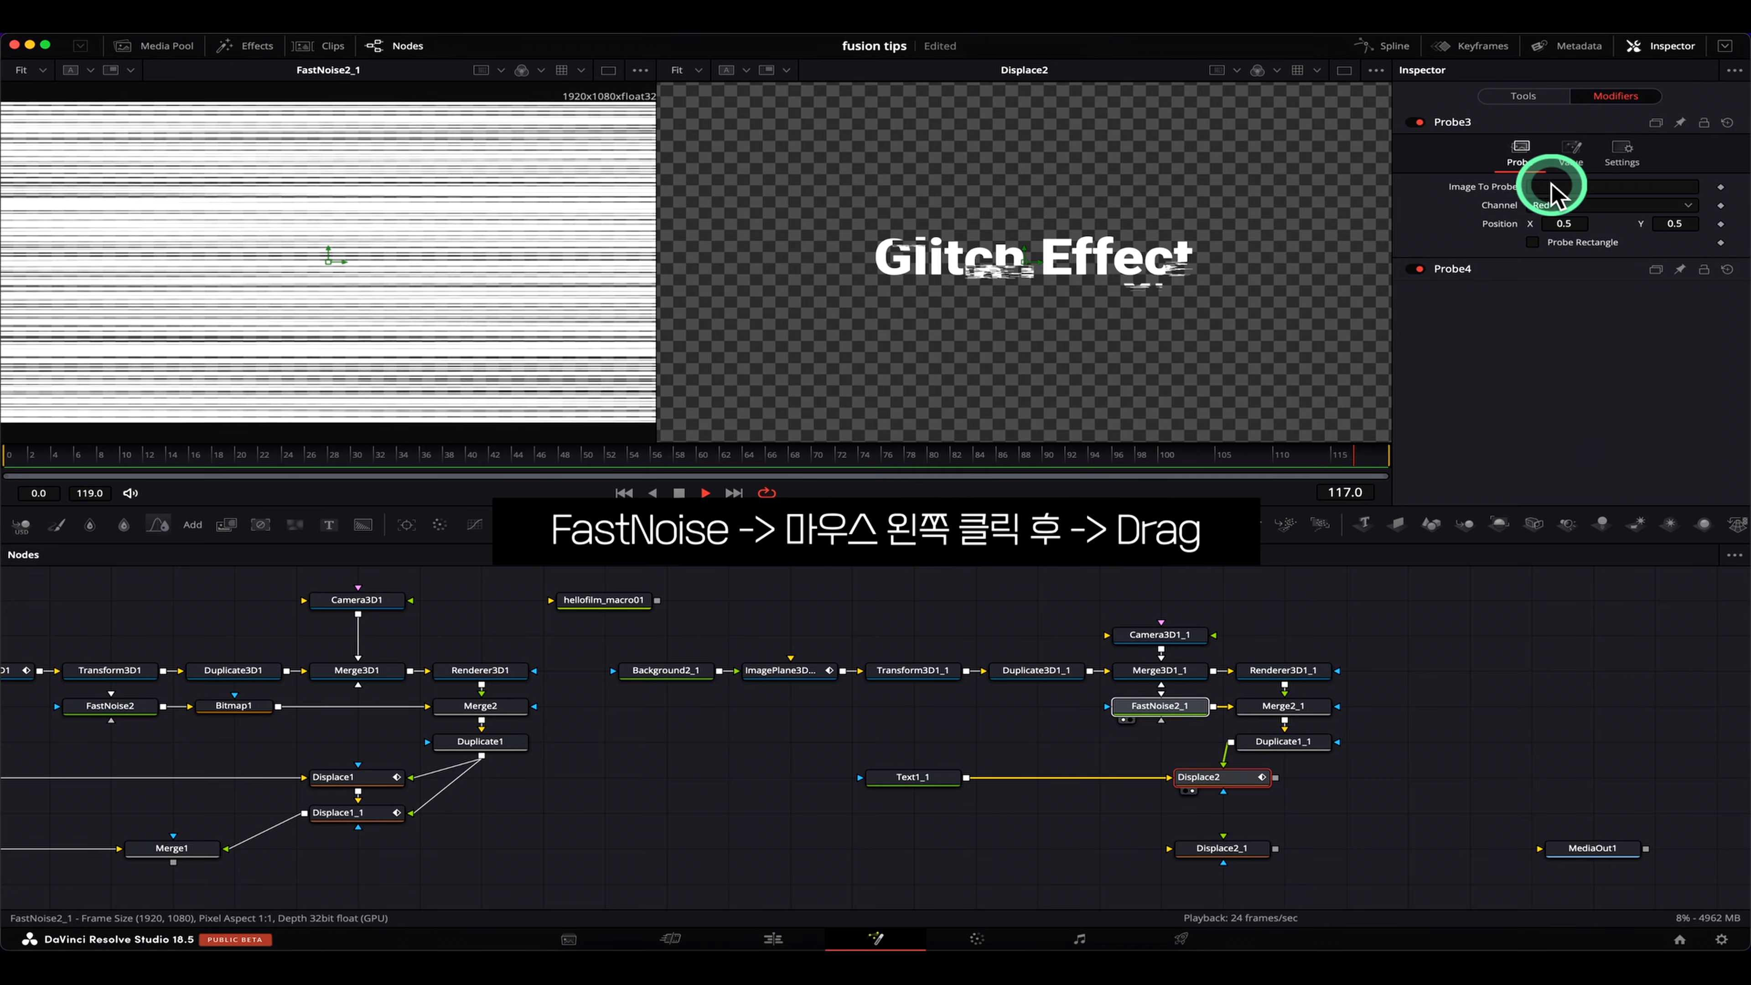
pyautogui.moveTo(1551, 196); pyautogui.dragTo(1551, 187)
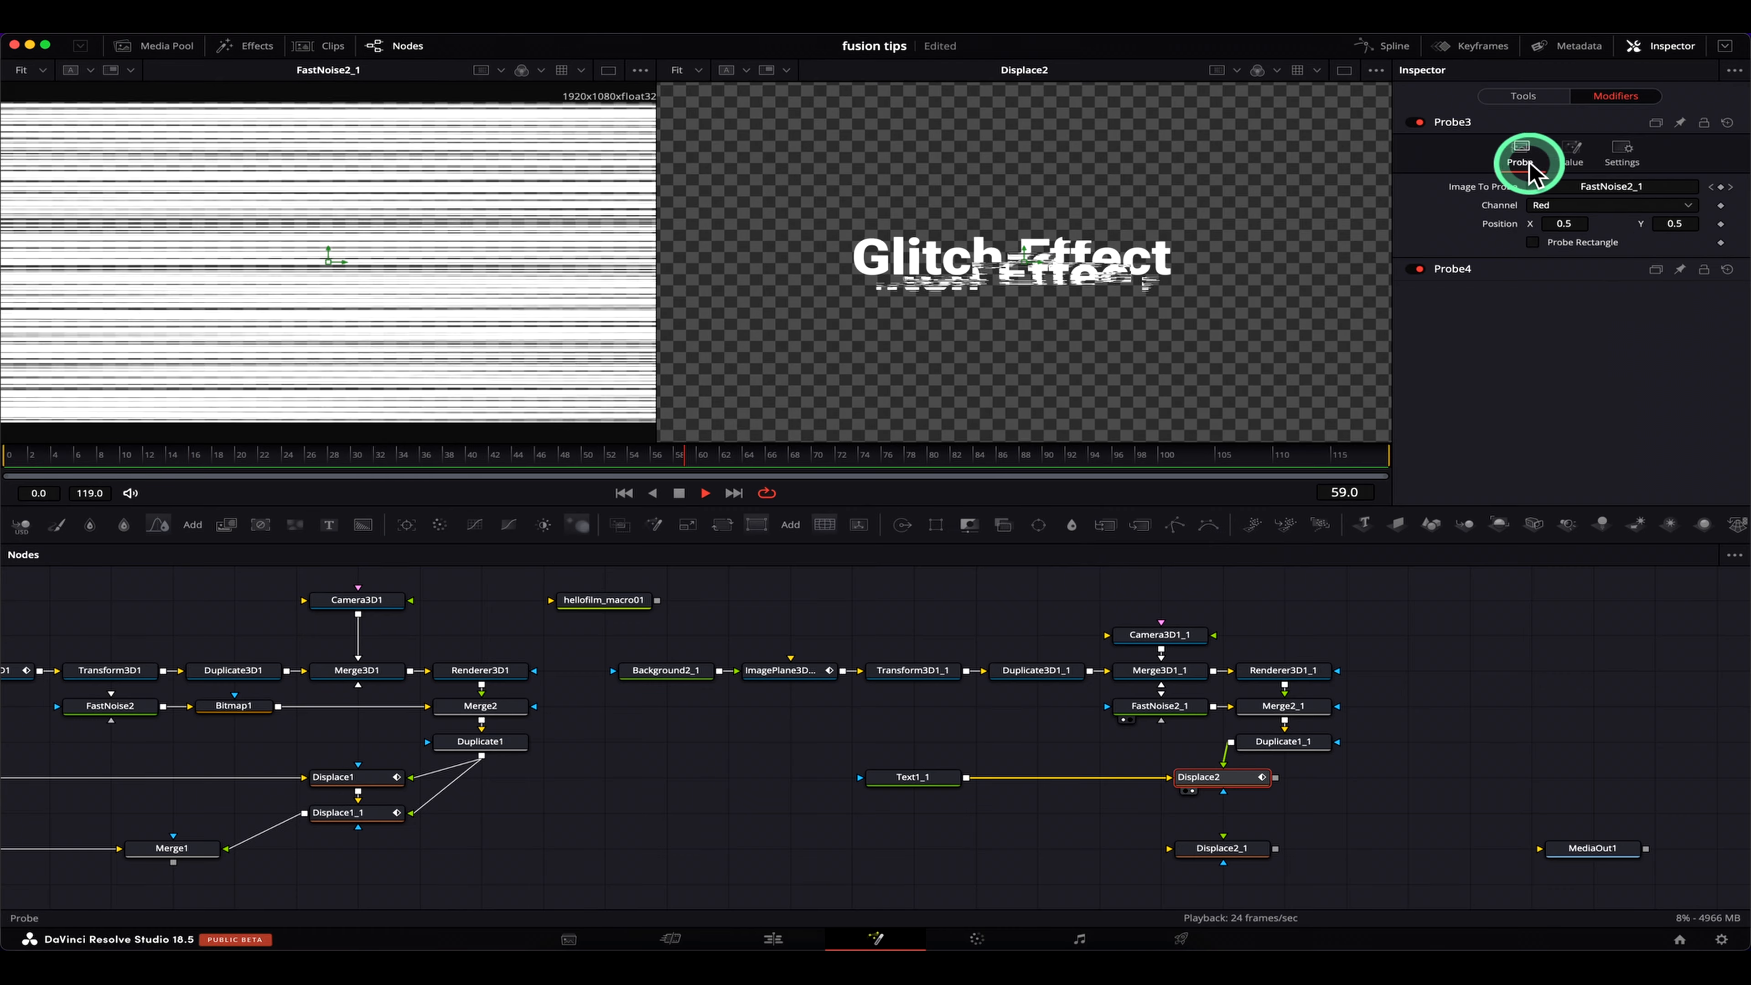
# Assign FastNoise2_1 as the image to probe in Displace2's Probe4 modifier
pyautogui.click(1461, 269)
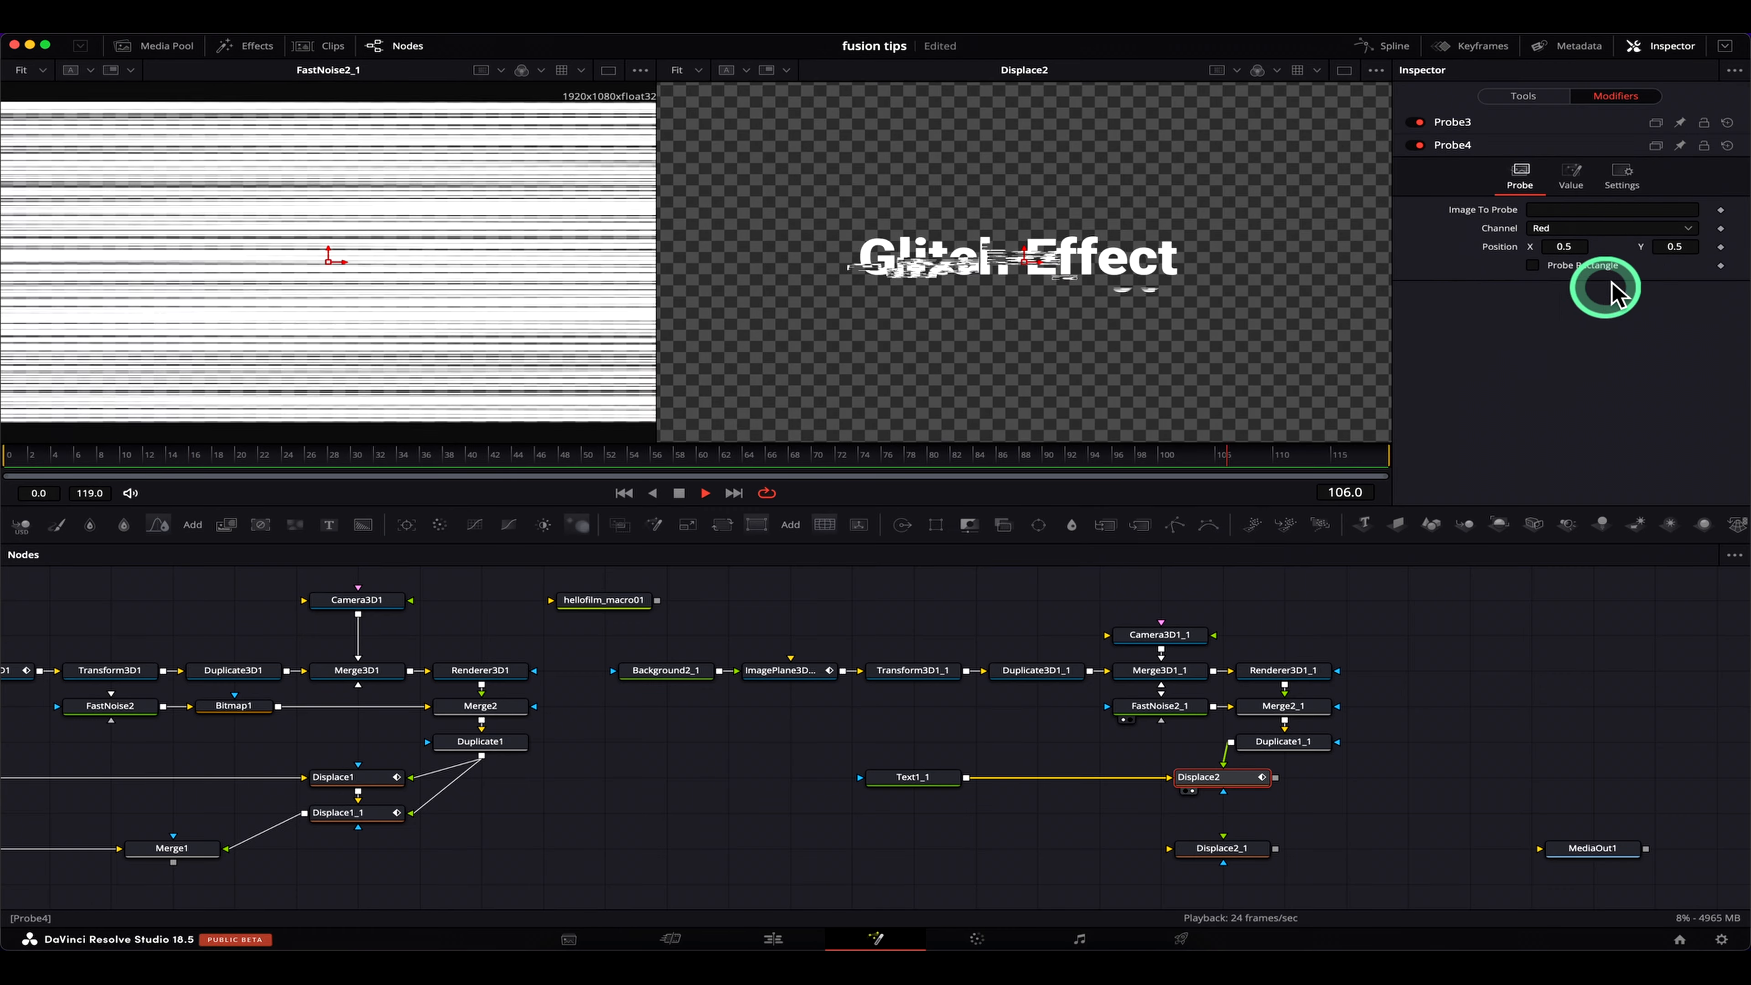
pyautogui.moveTo(1160, 690); pyautogui.dragTo(1170, 717)
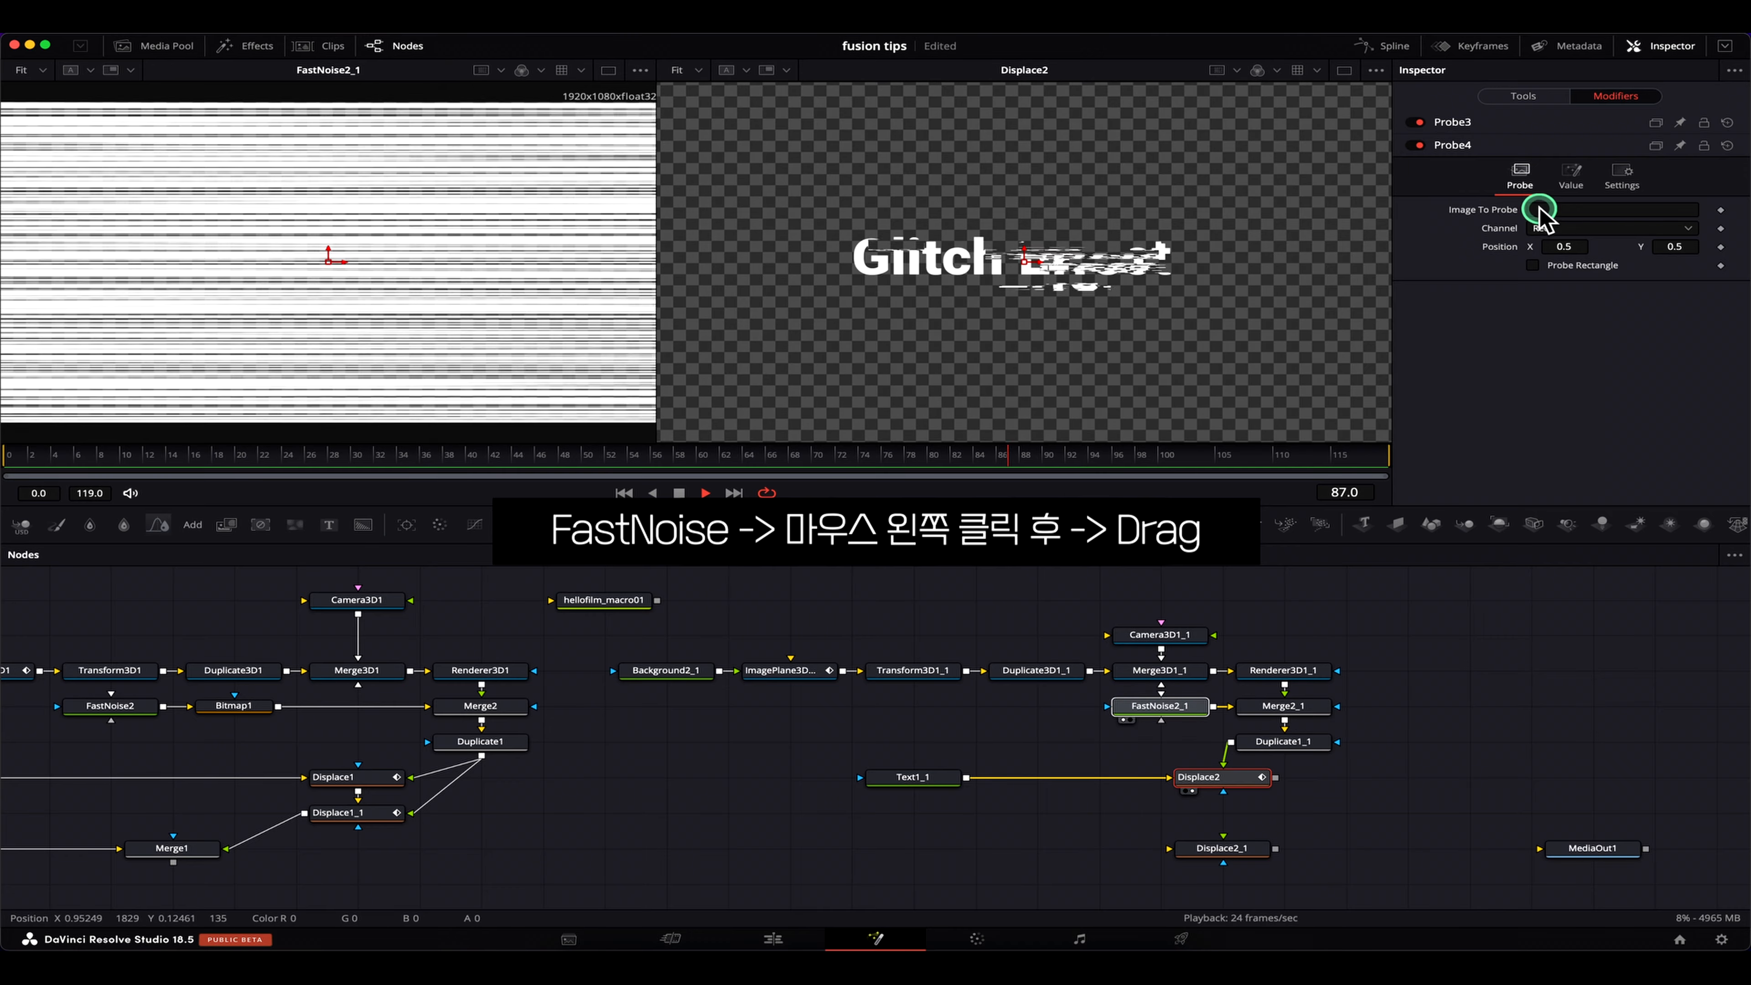
pyautogui.moveTo(1565, 214); pyautogui.dragTo(1565, 211)
pyautogui.click(1372, 645)
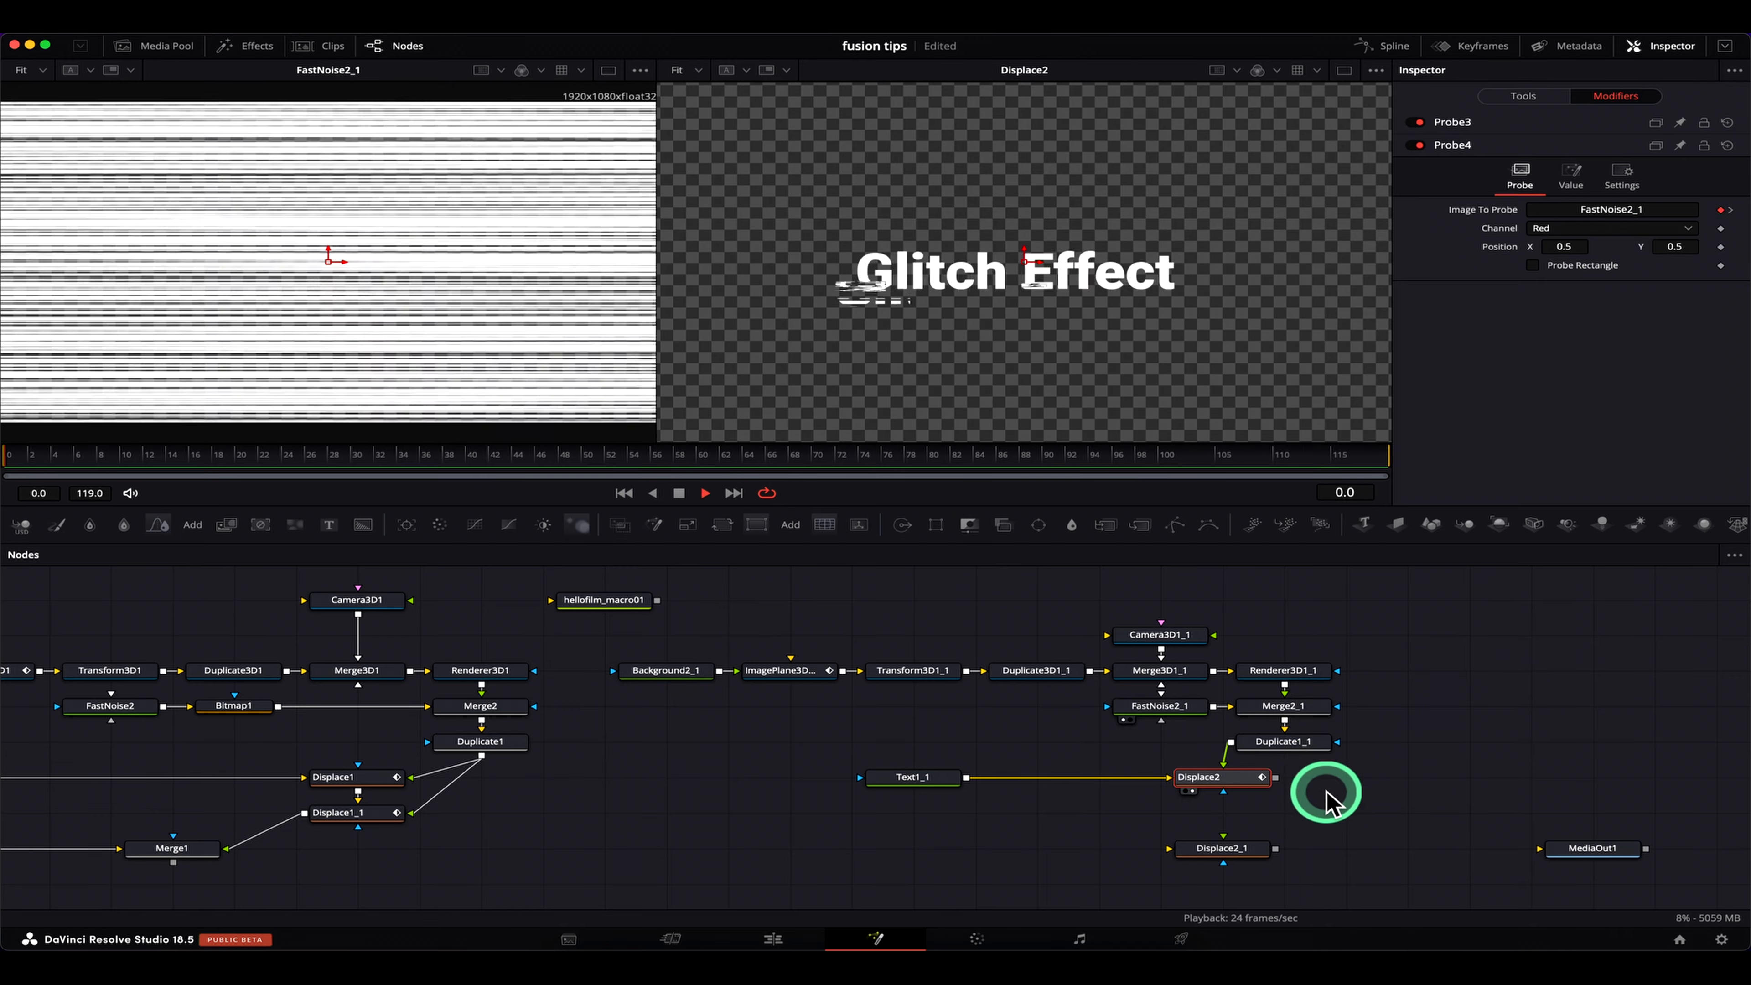
# Feed Displace2 into the background input of Displace2_1 and Duplicate1_1 into its foreground input
pyautogui.click(1353, 790)
pyautogui.moveTo(1353, 790); pyautogui.dragTo(1309, 742)
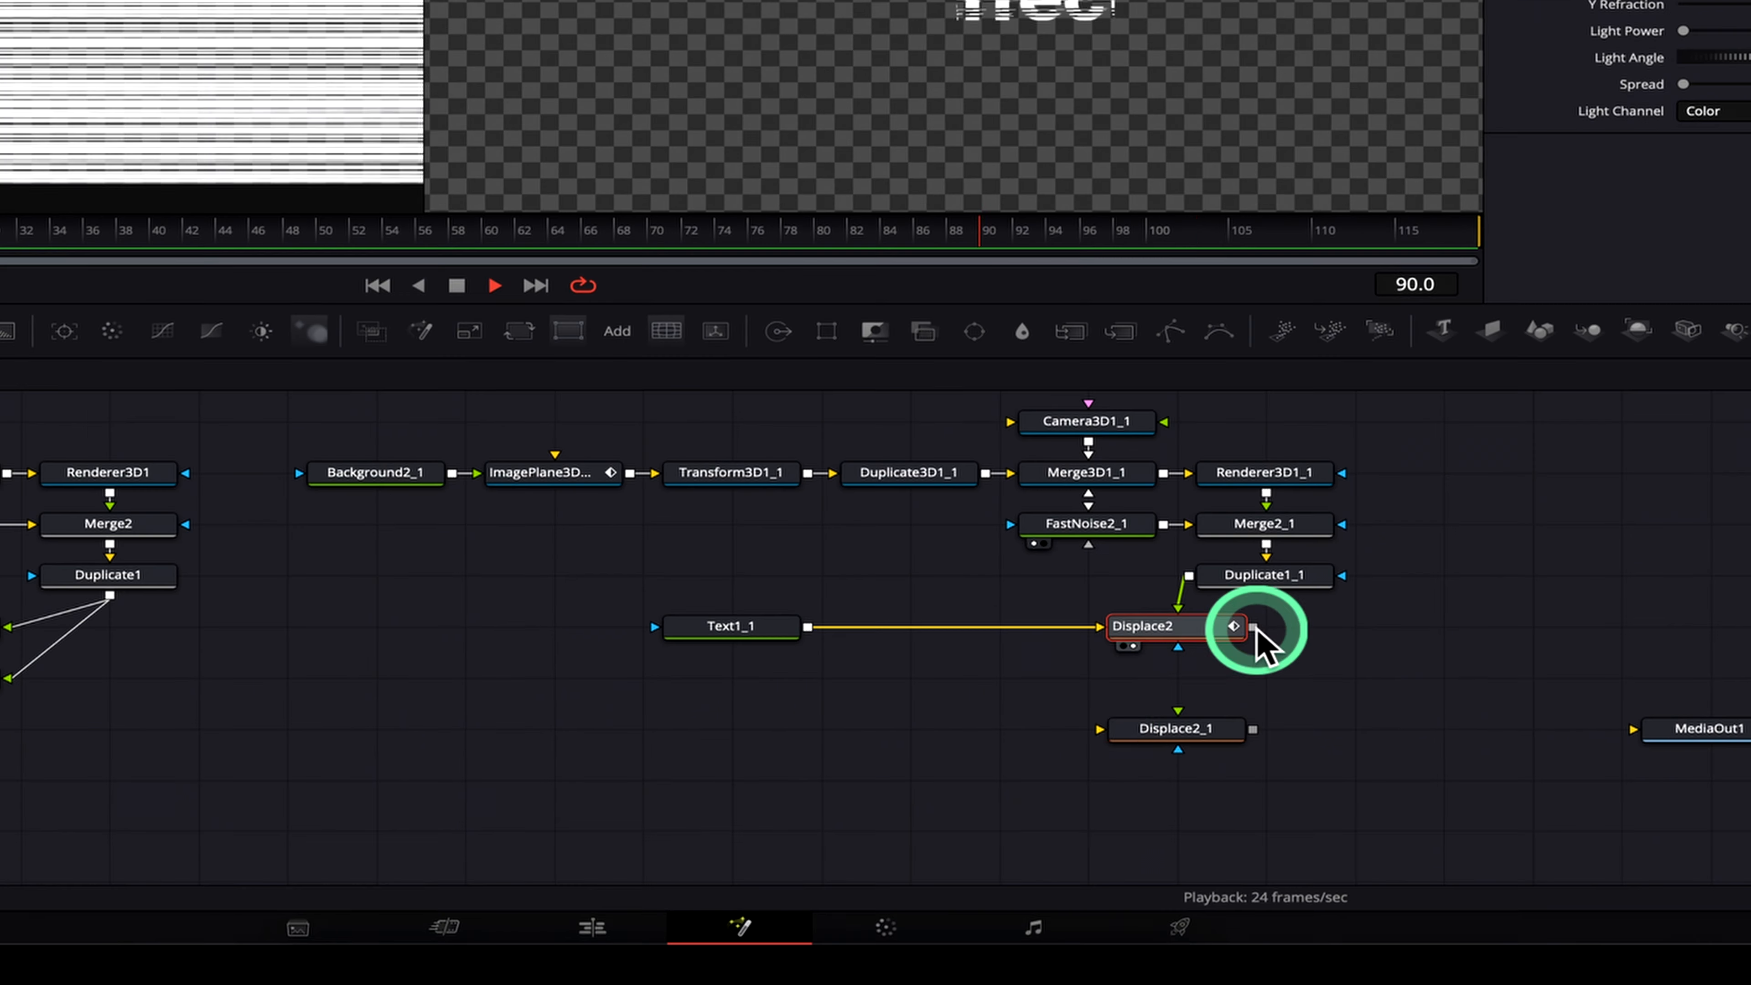
pyautogui.moveTo(1232, 730); pyautogui.dragTo(1126, 793)
pyautogui.moveTo(1115, 722); pyautogui.dragTo(1110, 728)
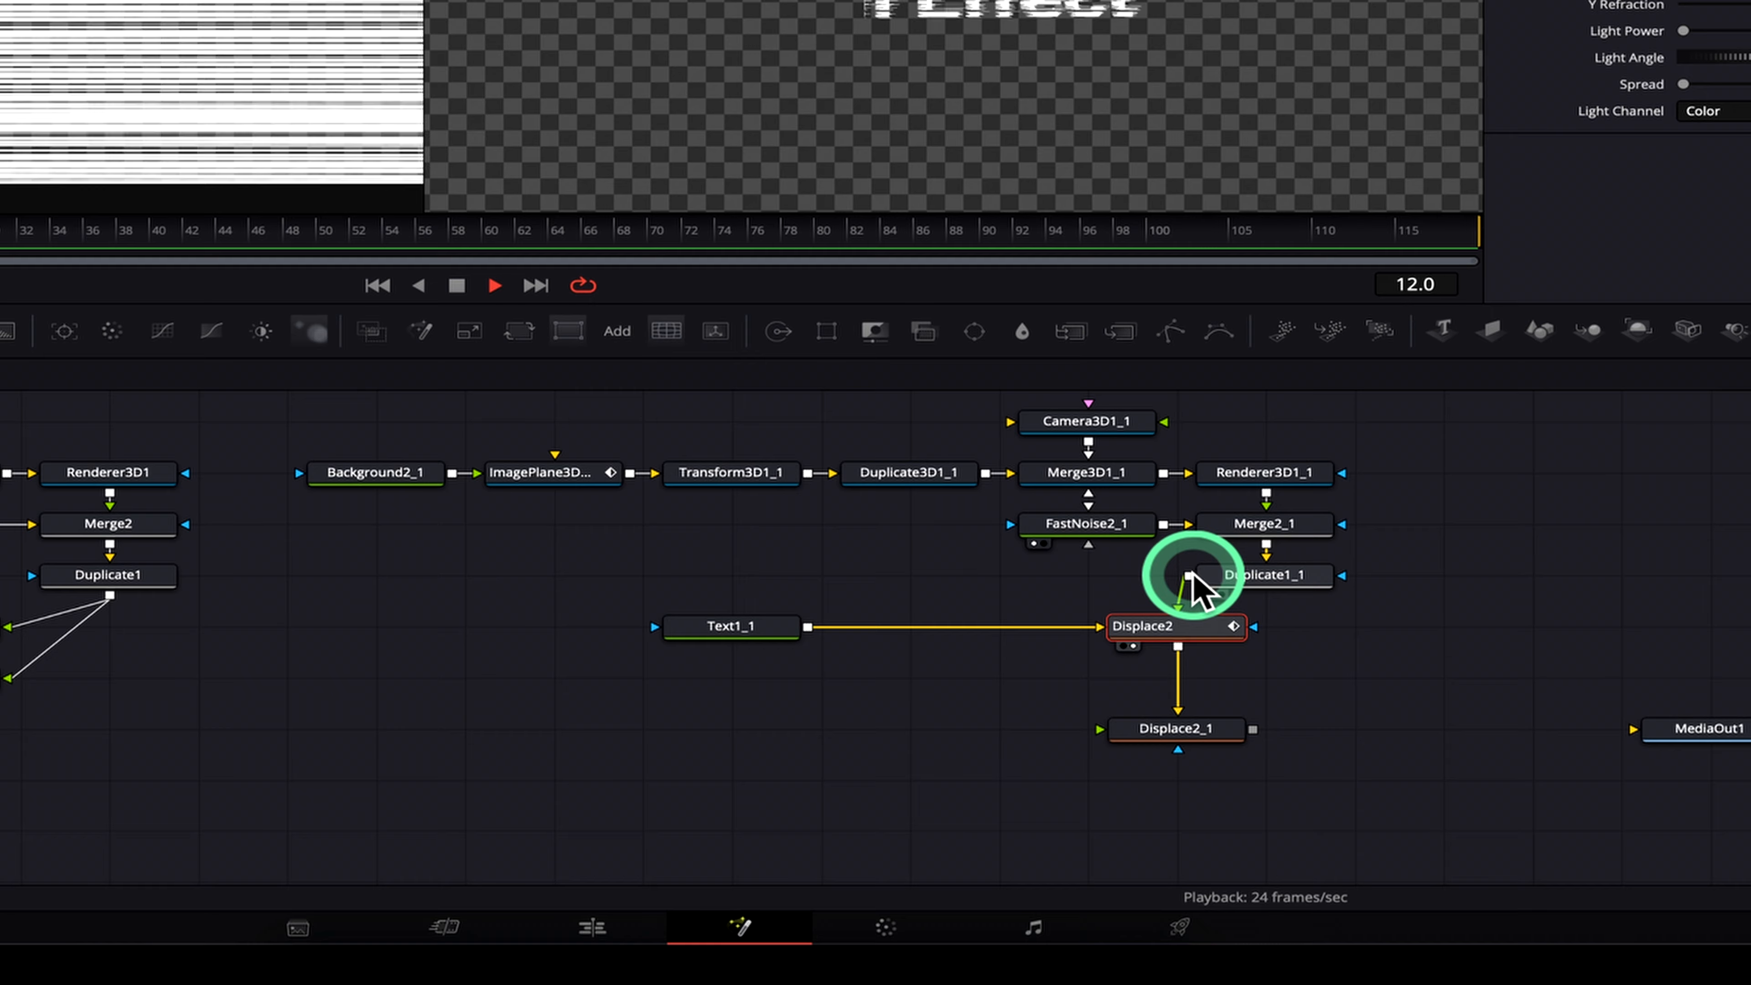
pyautogui.moveTo(1189, 576); pyautogui.dragTo(1100, 731)
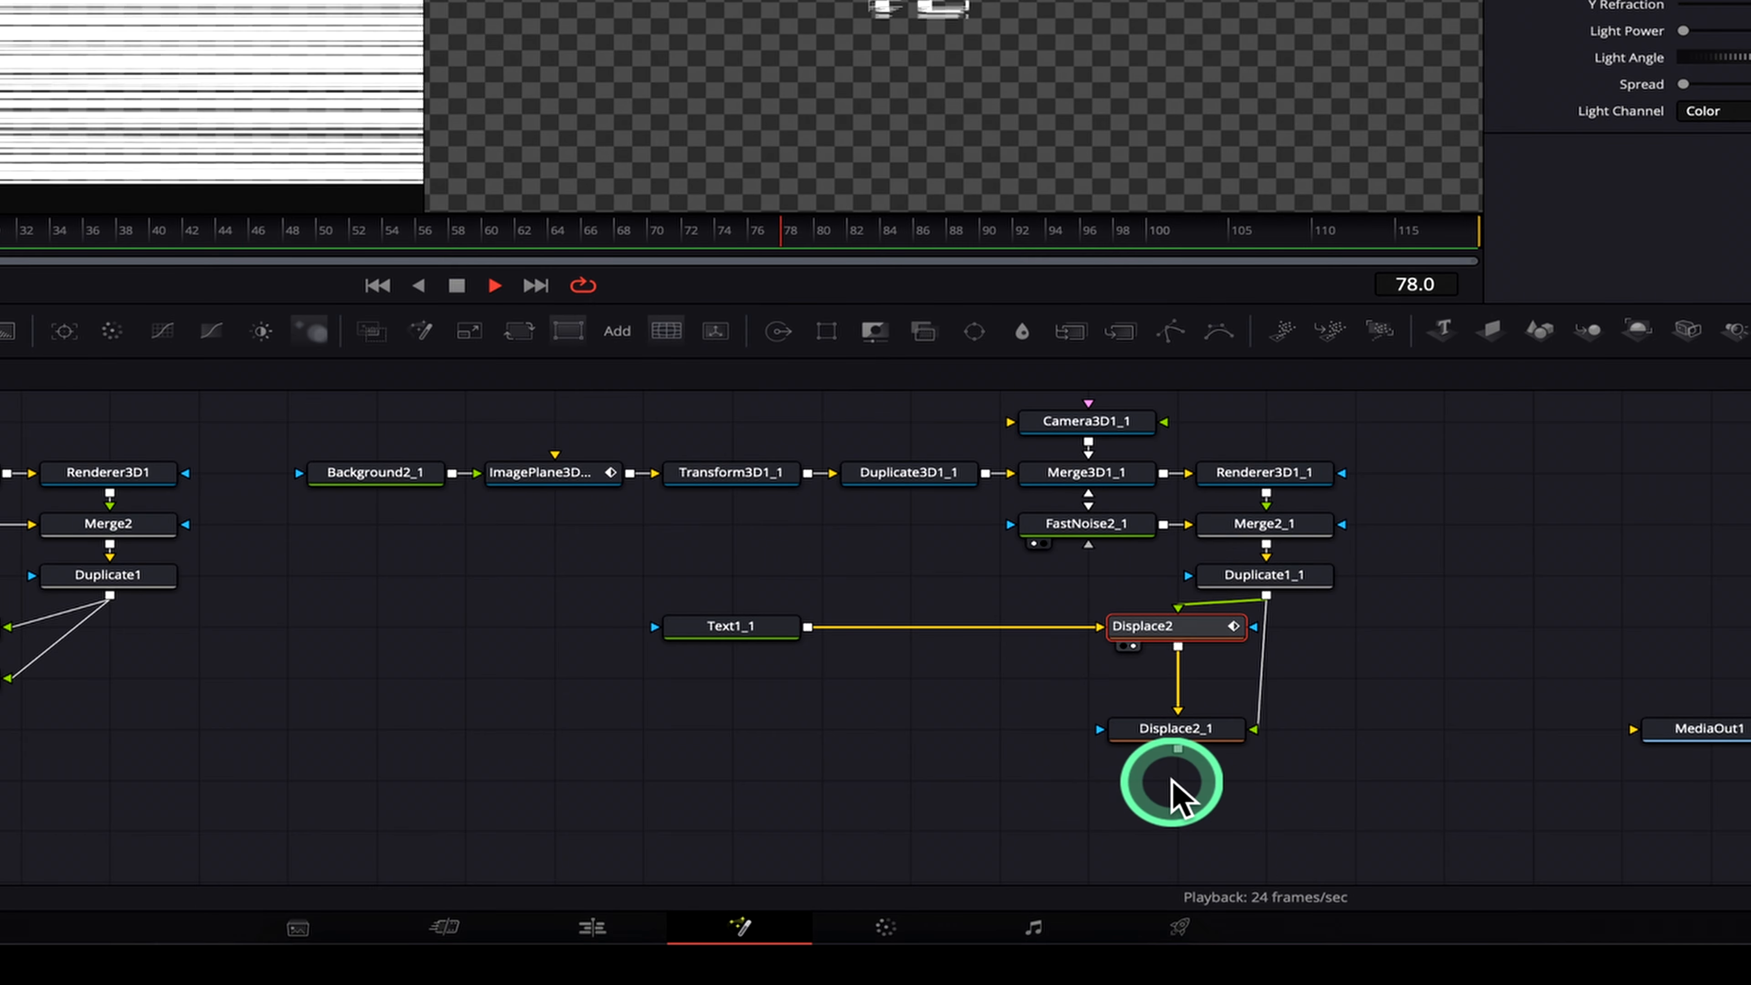
# Show Displace2_1 in the second viewer and adjust its radial Refraction Strength
pyautogui.click(1178, 736)
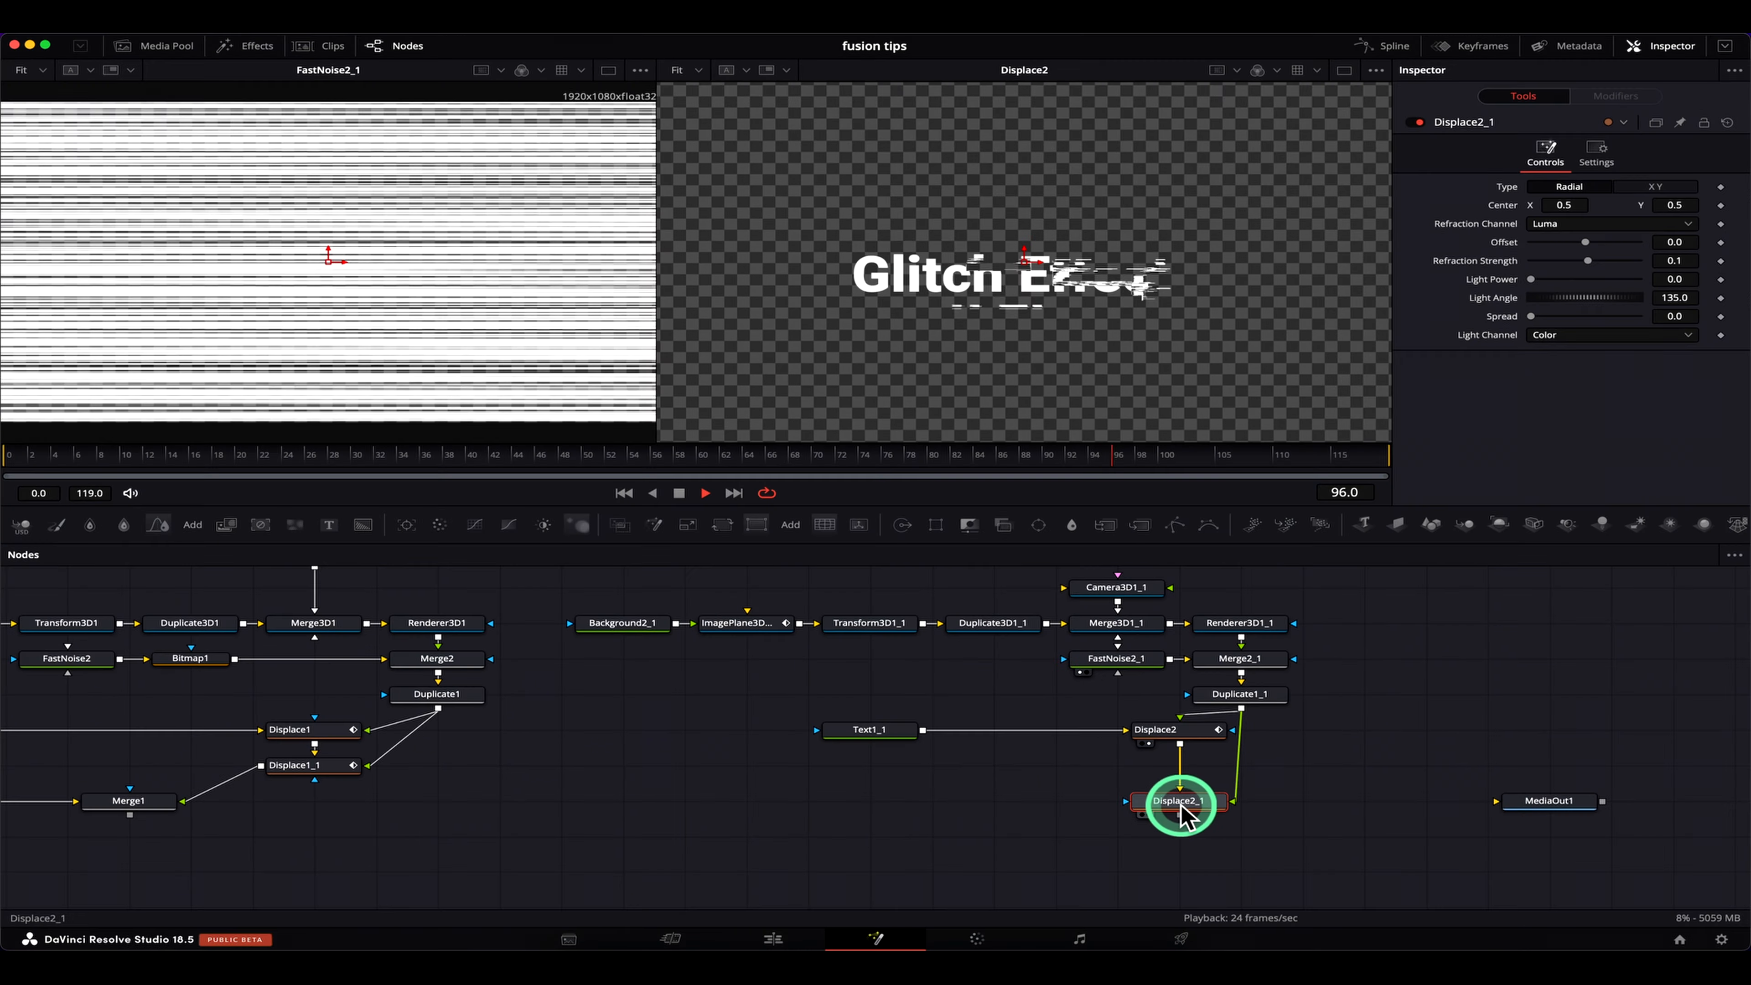
pyautogui.press('2')
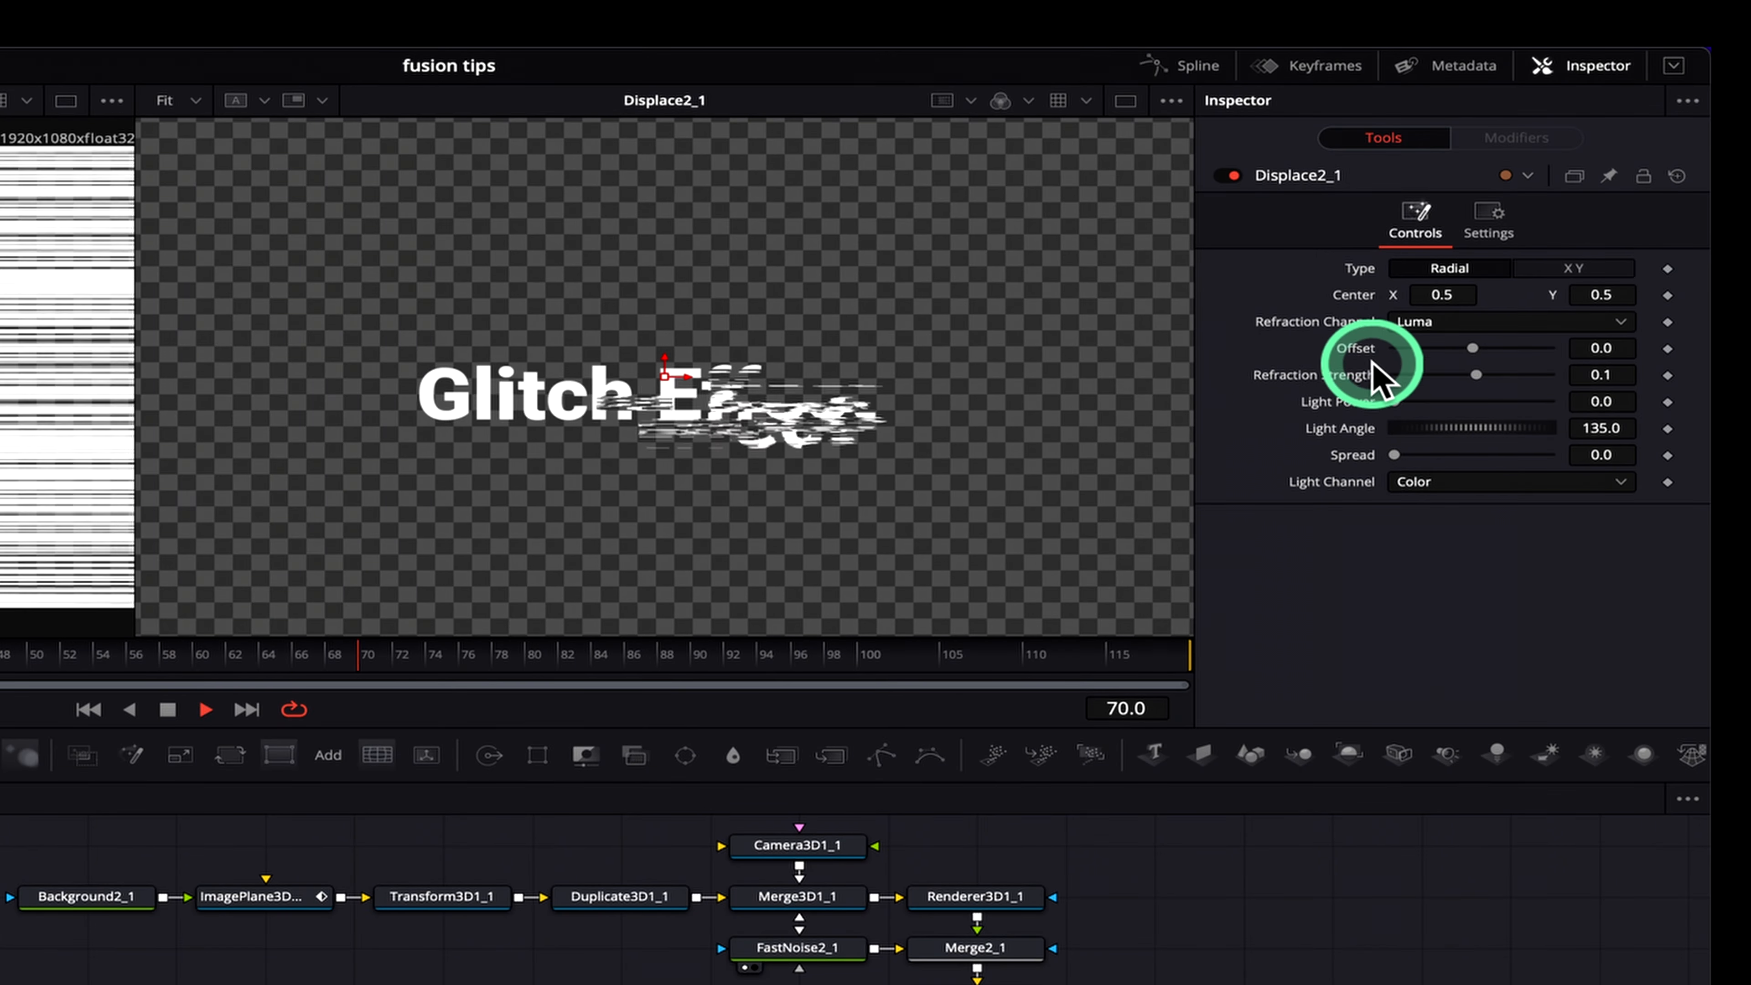
pyautogui.moveTo(1477, 376)
pyautogui.mouseDown()
pyautogui.moveTo(1493, 379)
pyautogui.moveTo(1461, 402)
pyautogui.mouseUp()
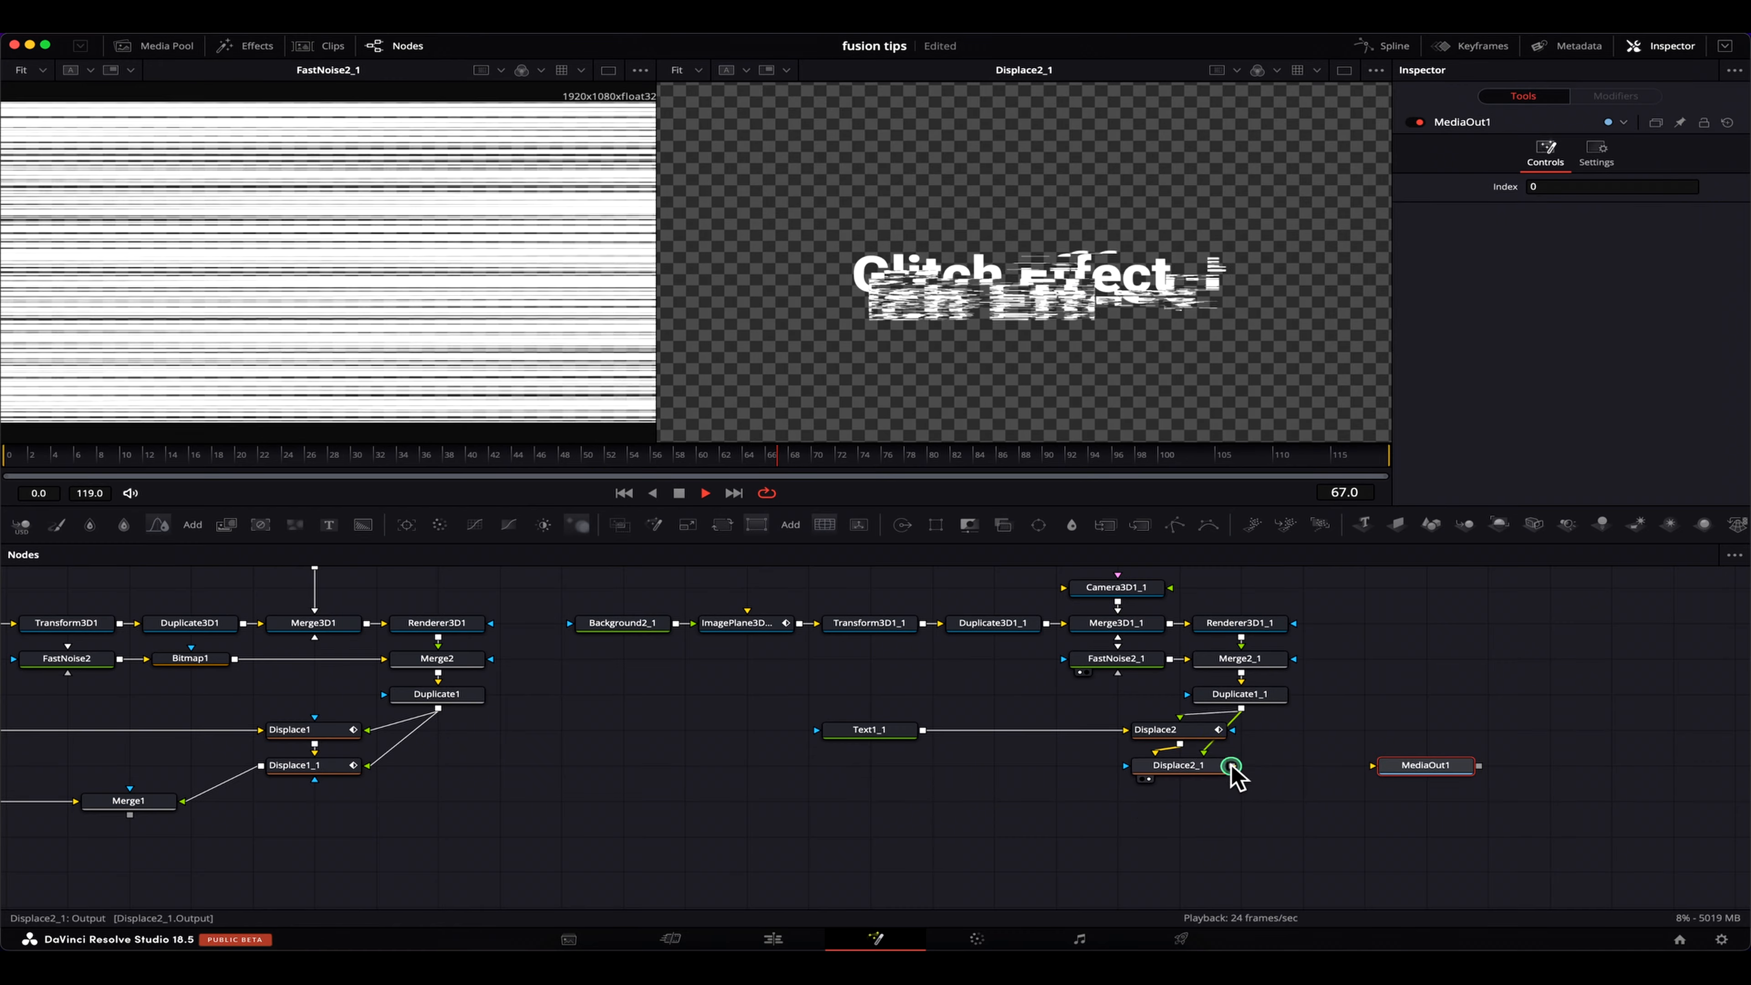
# Connect Displace2_1 to MediaOut1 and play the finished glitch text on the Edit page
pyautogui.moveTo(1231, 766); pyautogui.dragTo(1355, 766)
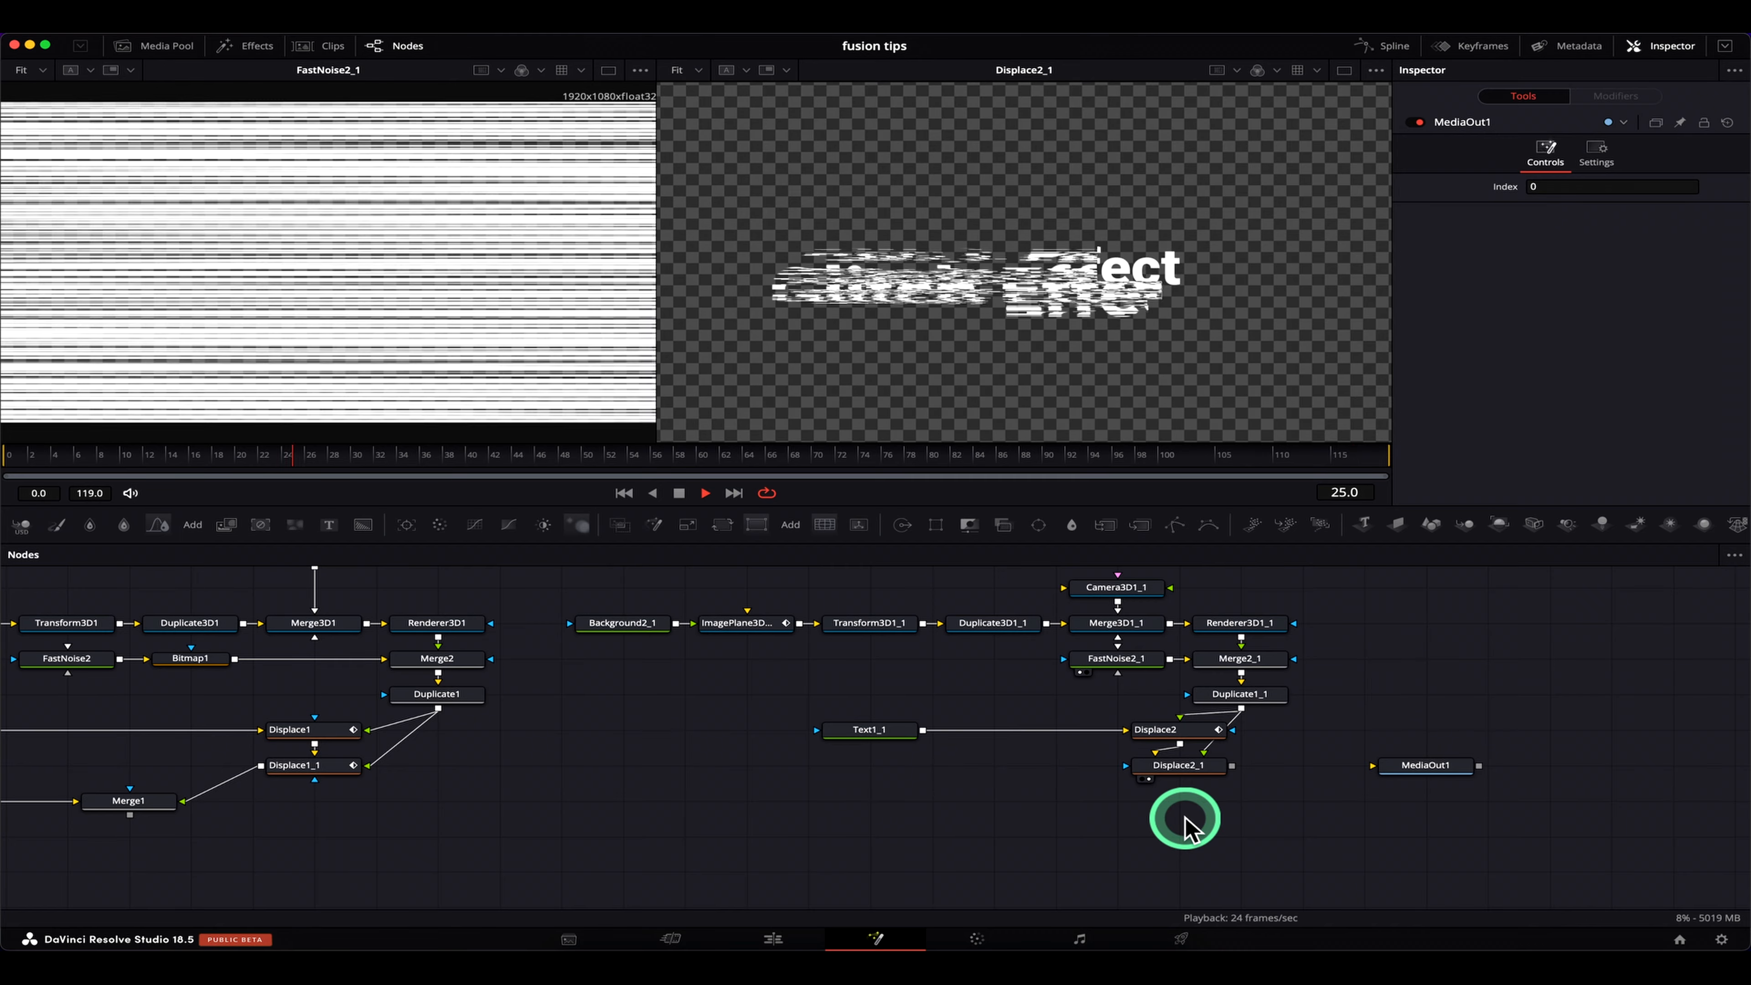
pyautogui.moveTo(1231, 765); pyautogui.dragTo(1382, 766)
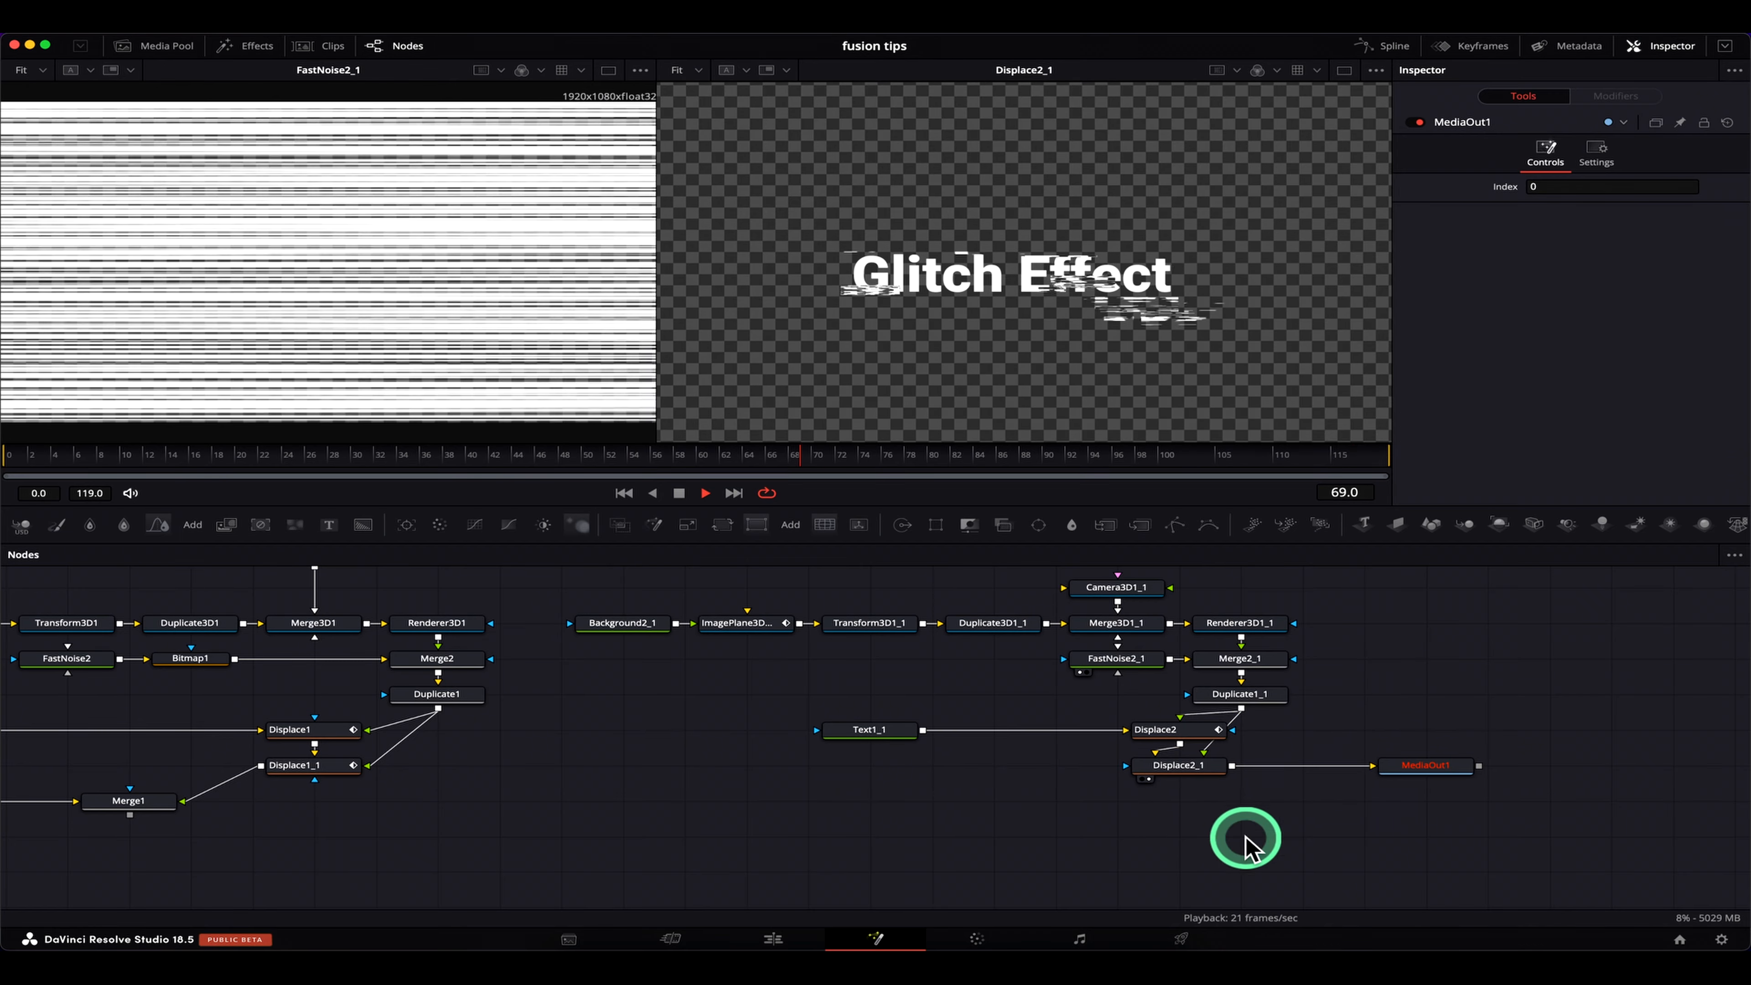
pyautogui.click(777, 938)
pyautogui.press('space')
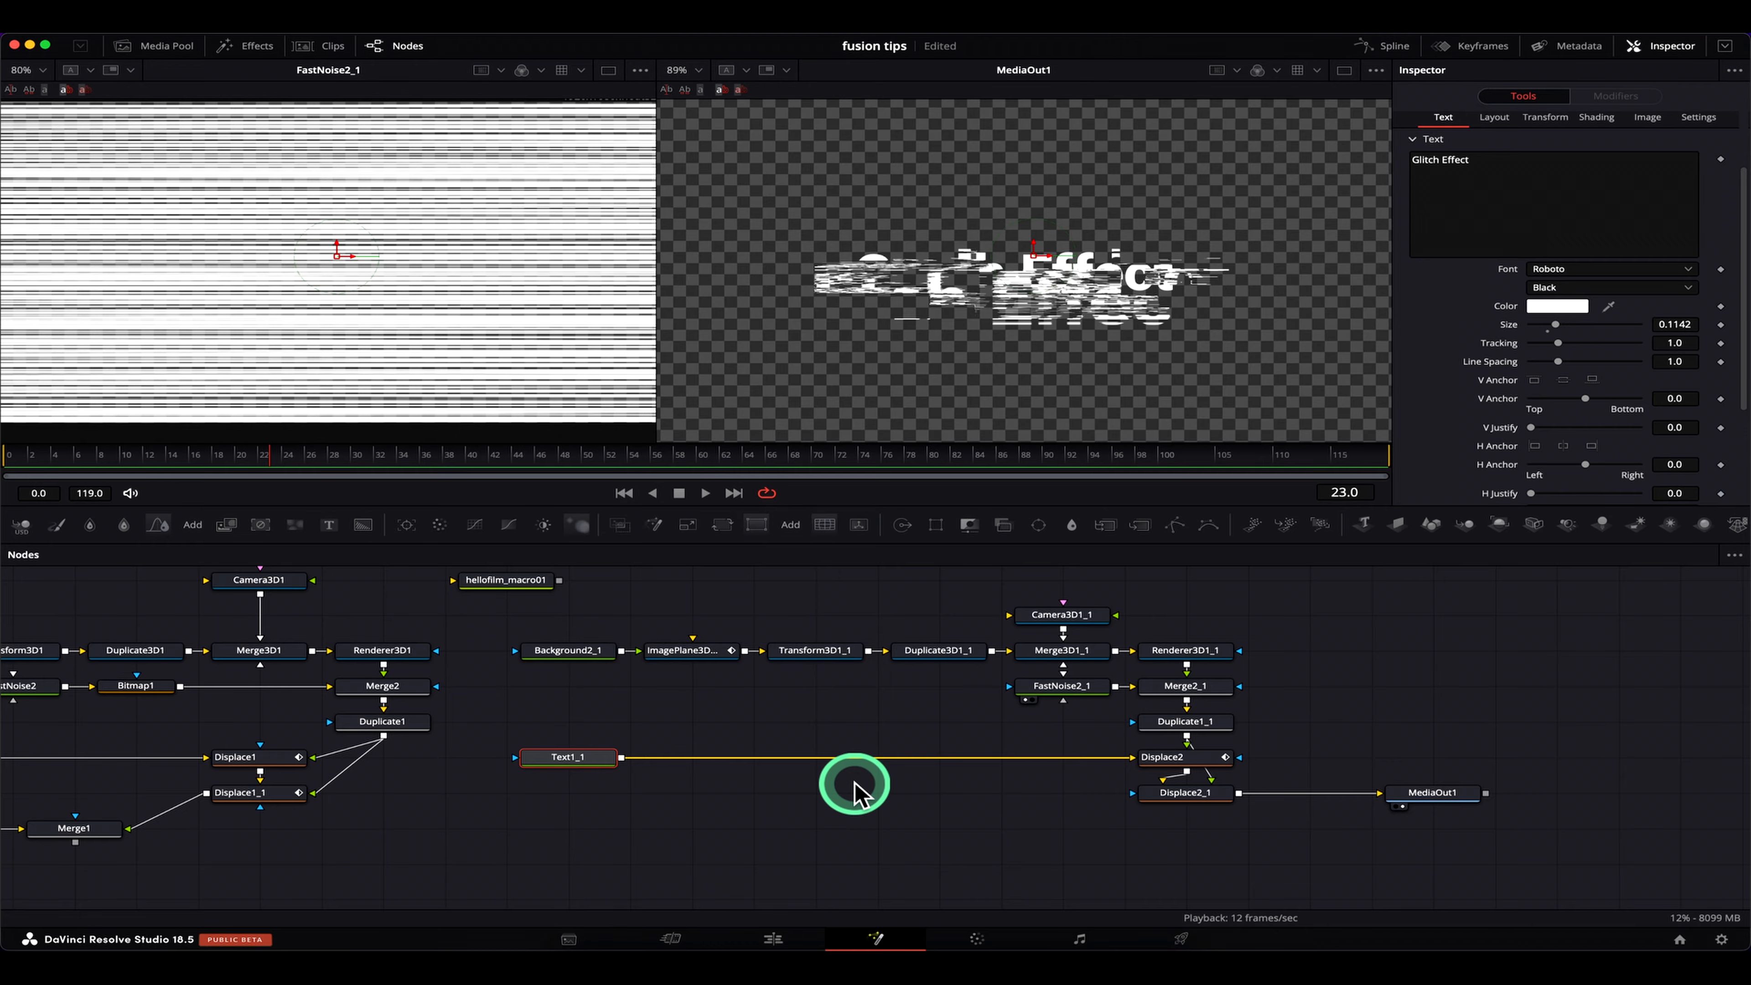
# Stop playback at frame 59 and move the Text1_1 node down and away from the glitch node chain
pyautogui.click(715, 486)
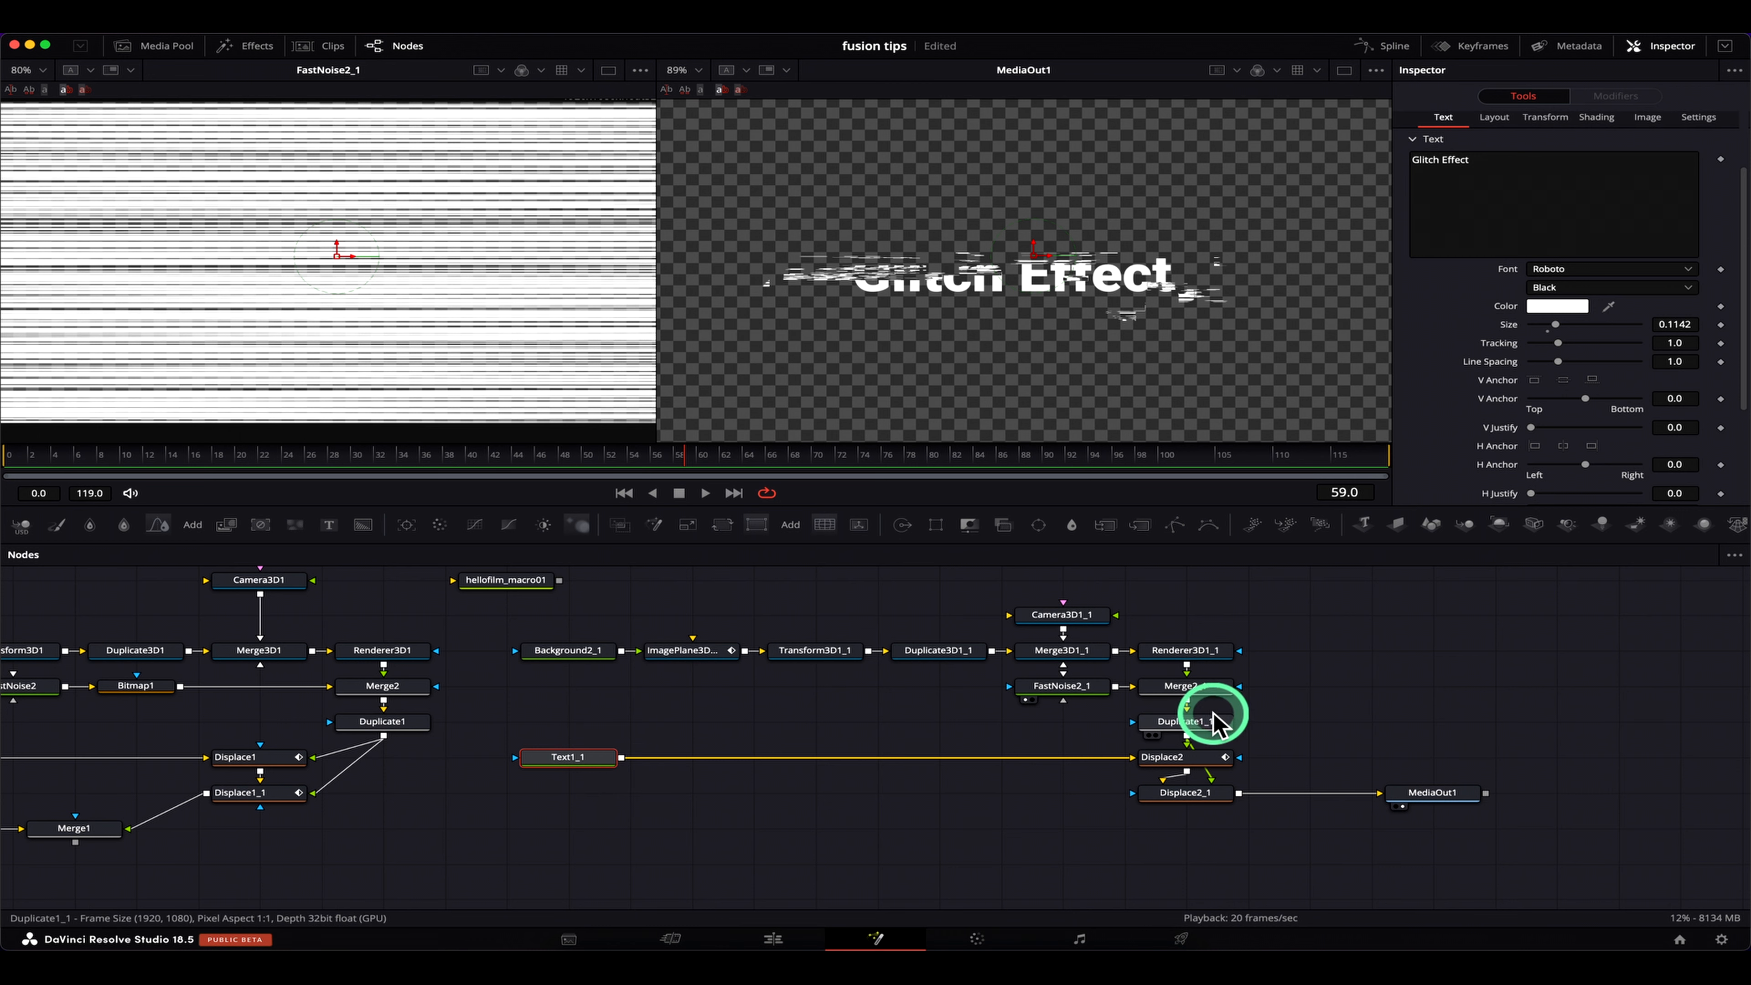
pyautogui.moveTo(1214, 717)
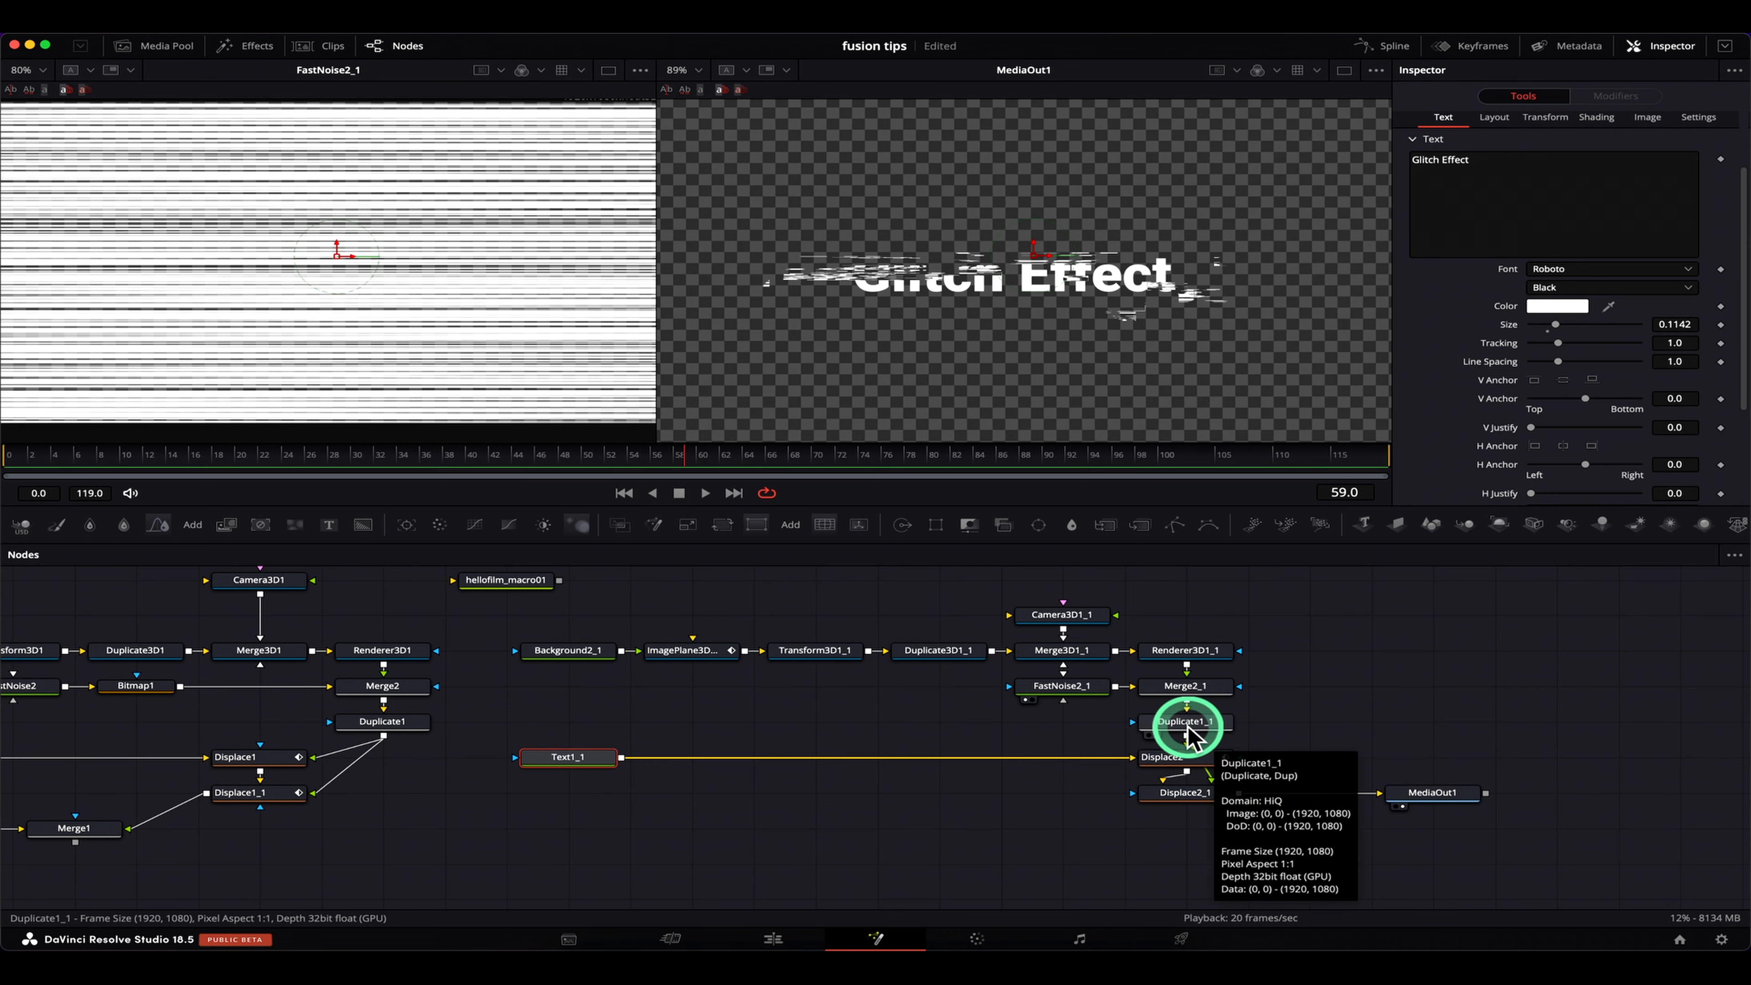
pyautogui.moveTo(573, 776); pyautogui.dragTo(495, 843)
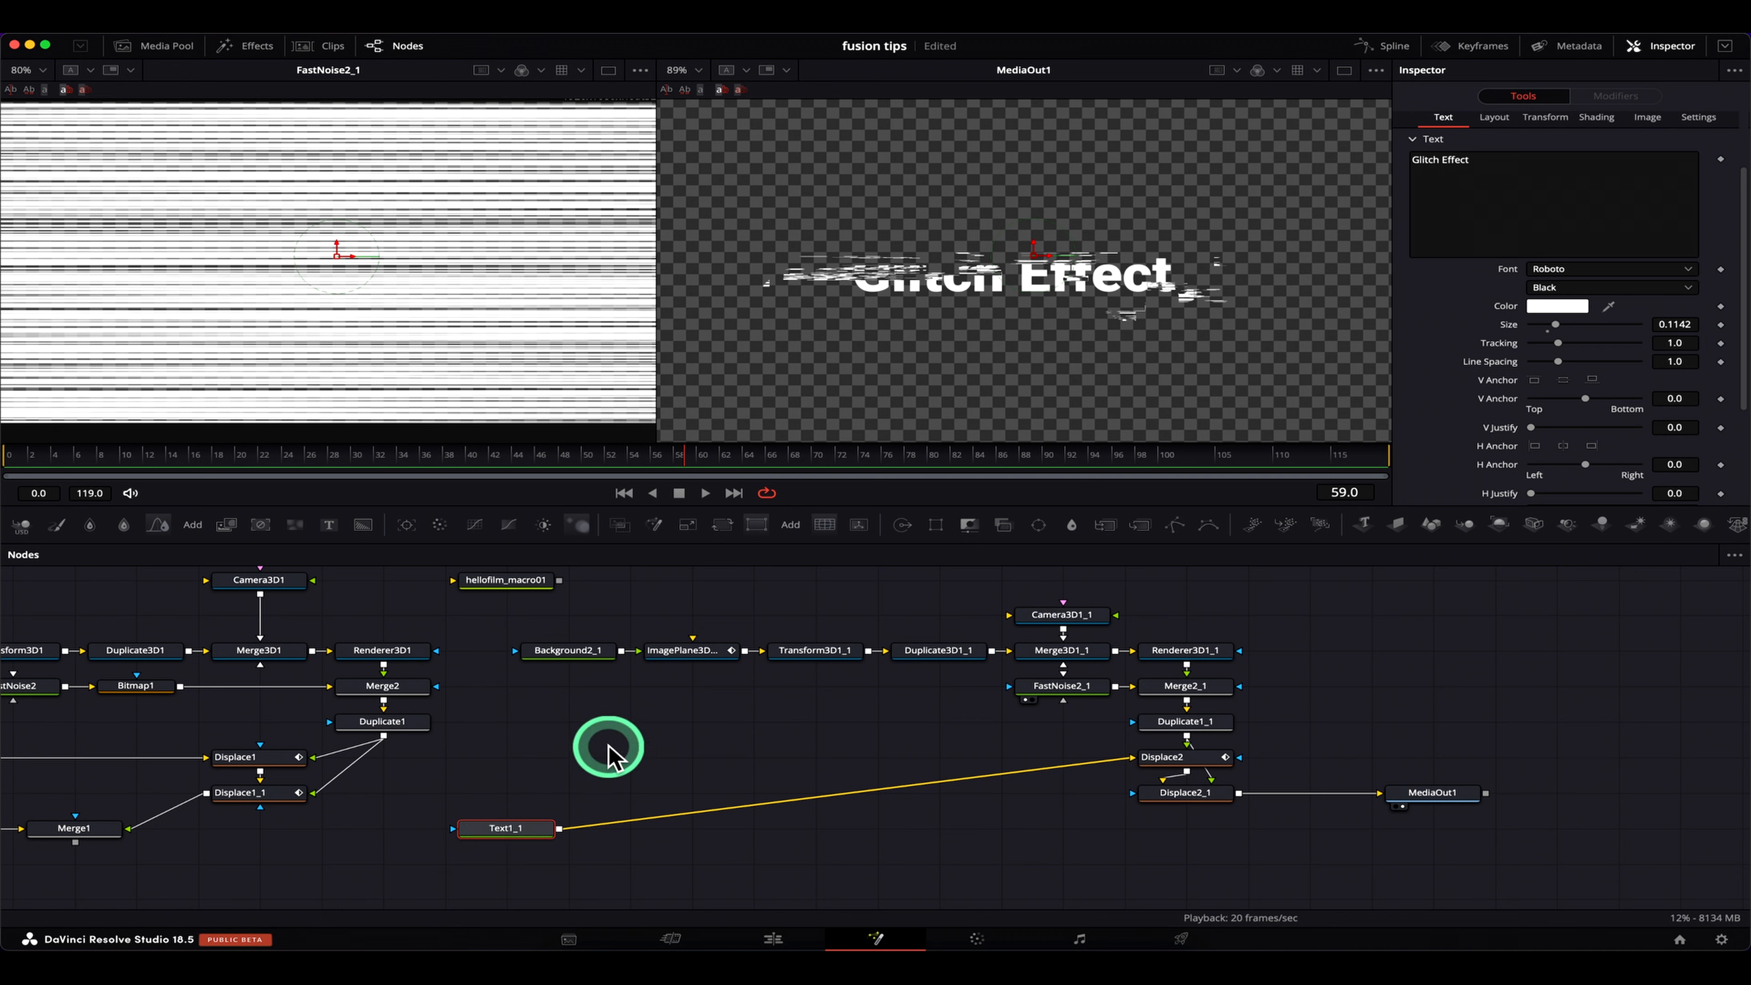
pyautogui.click(581, 766)
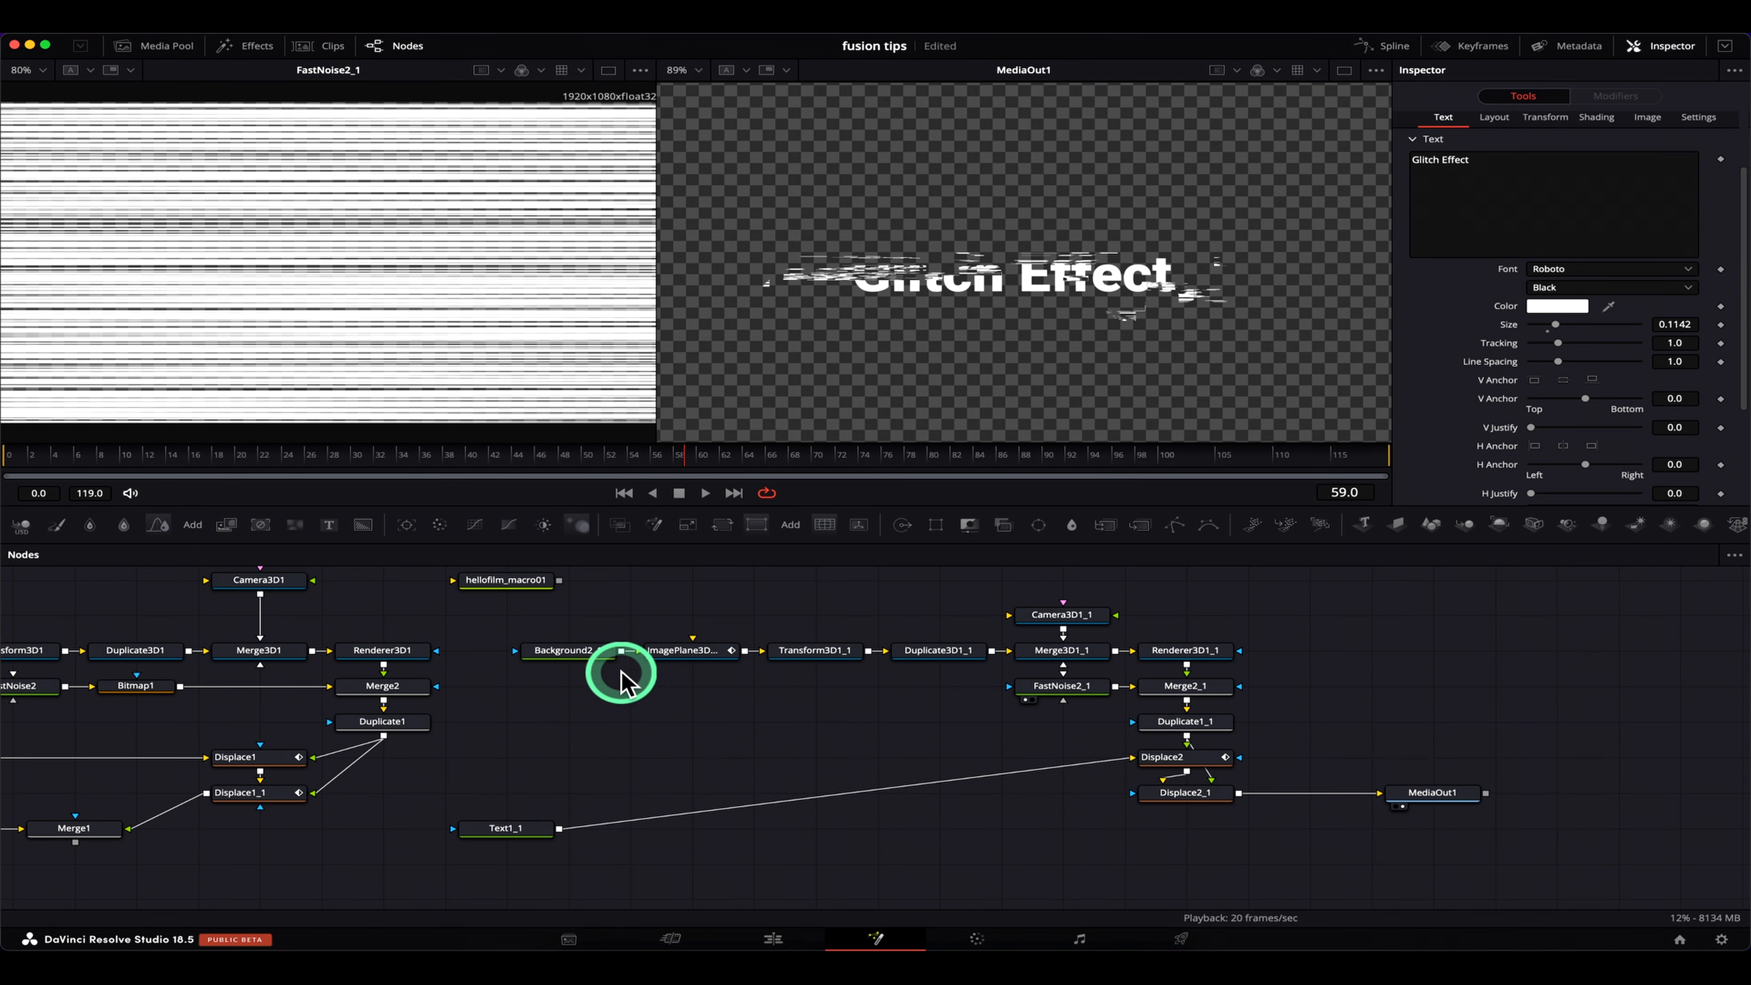
pyautogui.moveTo(531, 621); pyautogui.dragTo(1208, 802)
pyautogui.click(1170, 759)
pyautogui.rightClick(1172, 762)
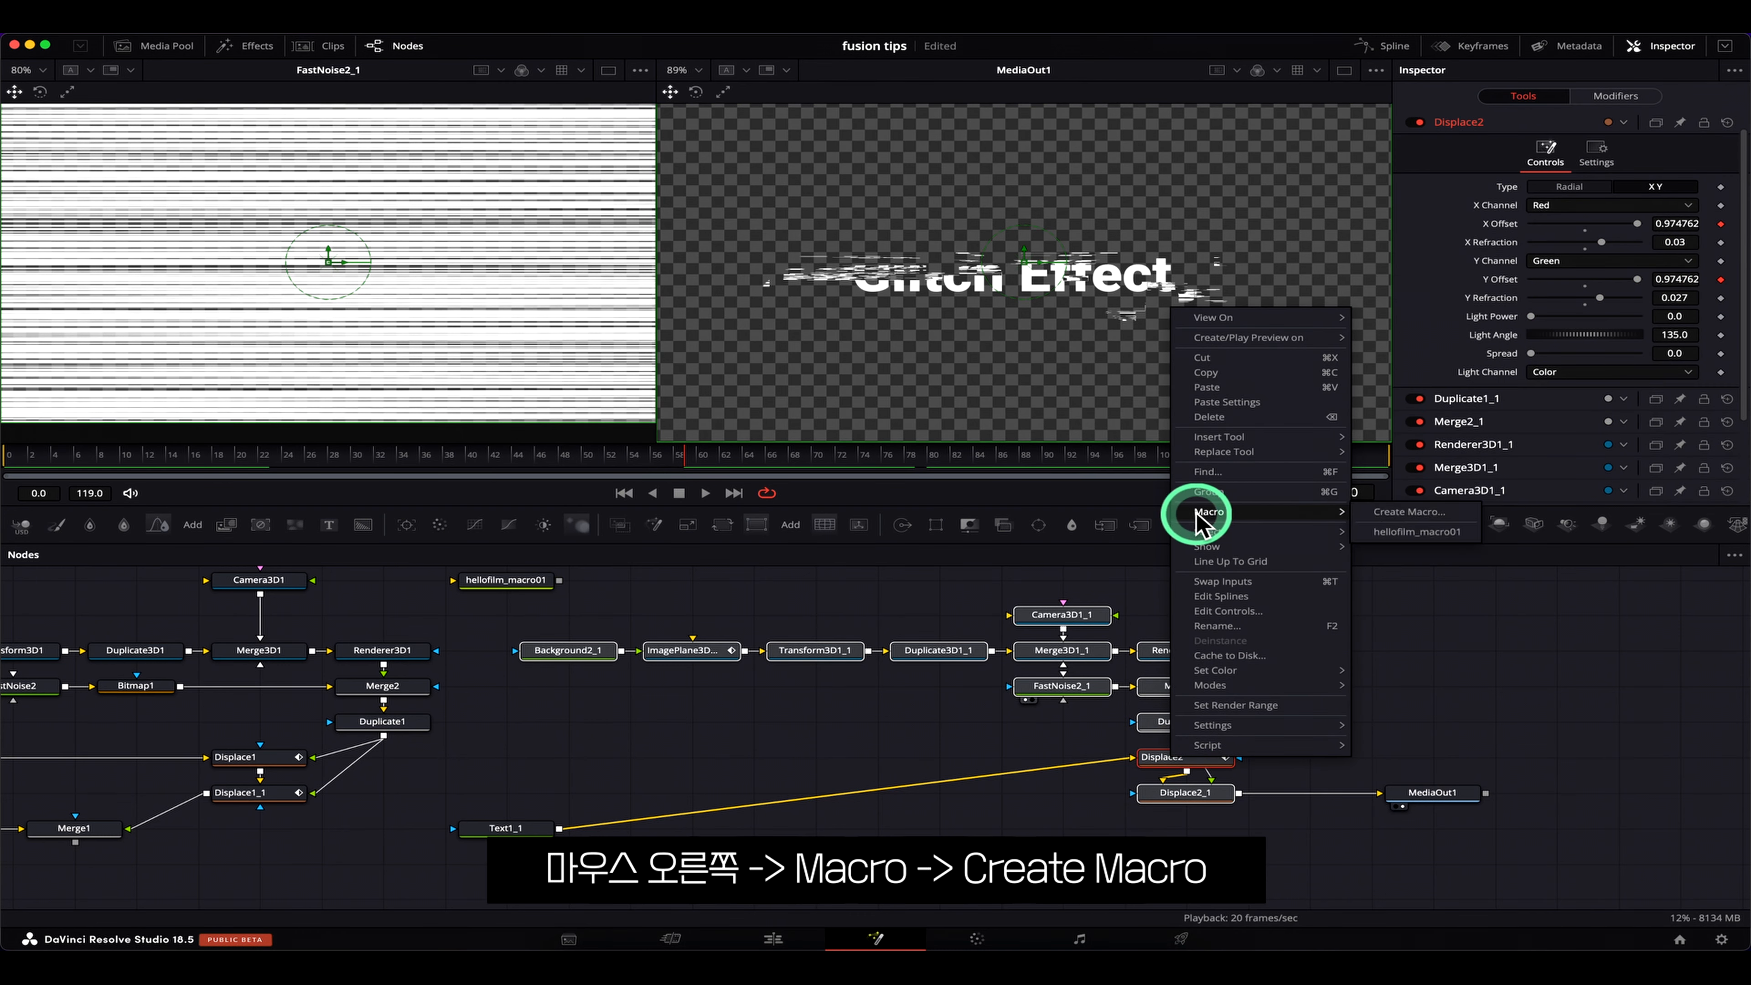
pyautogui.click(1390, 514)
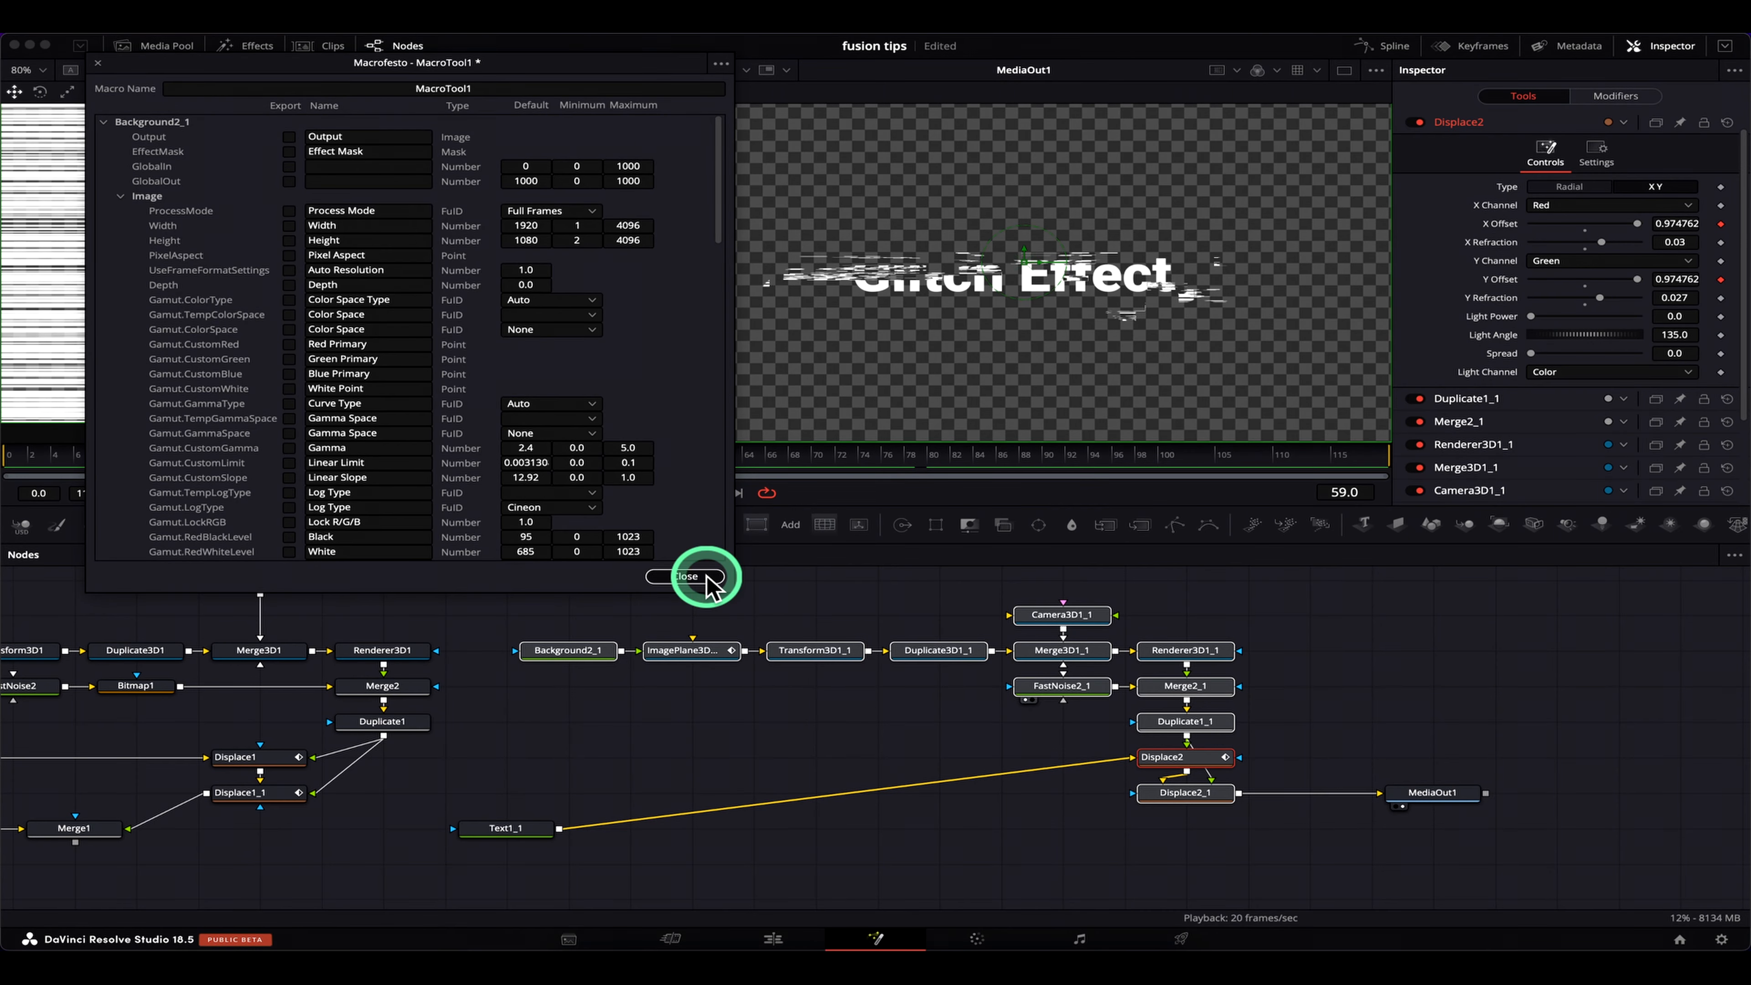
pyautogui.click(706, 585)
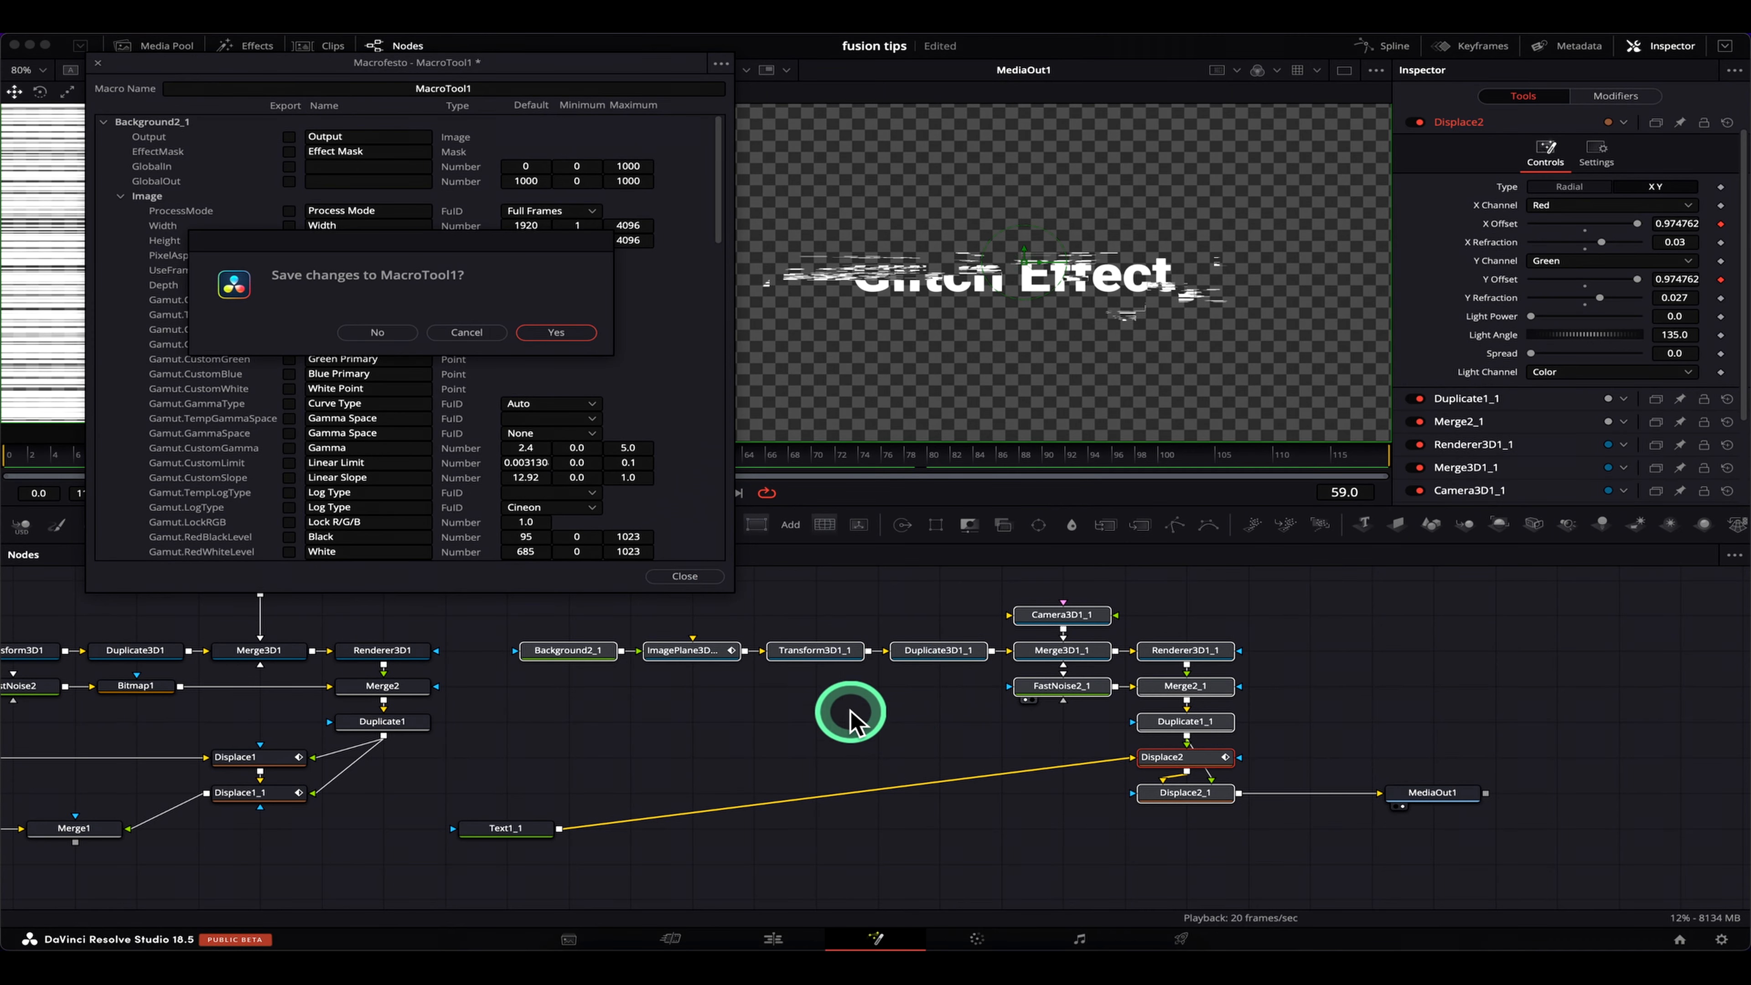
pyautogui.click(422, 338)
pyautogui.click(881, 738)
pyautogui.click(579, 741)
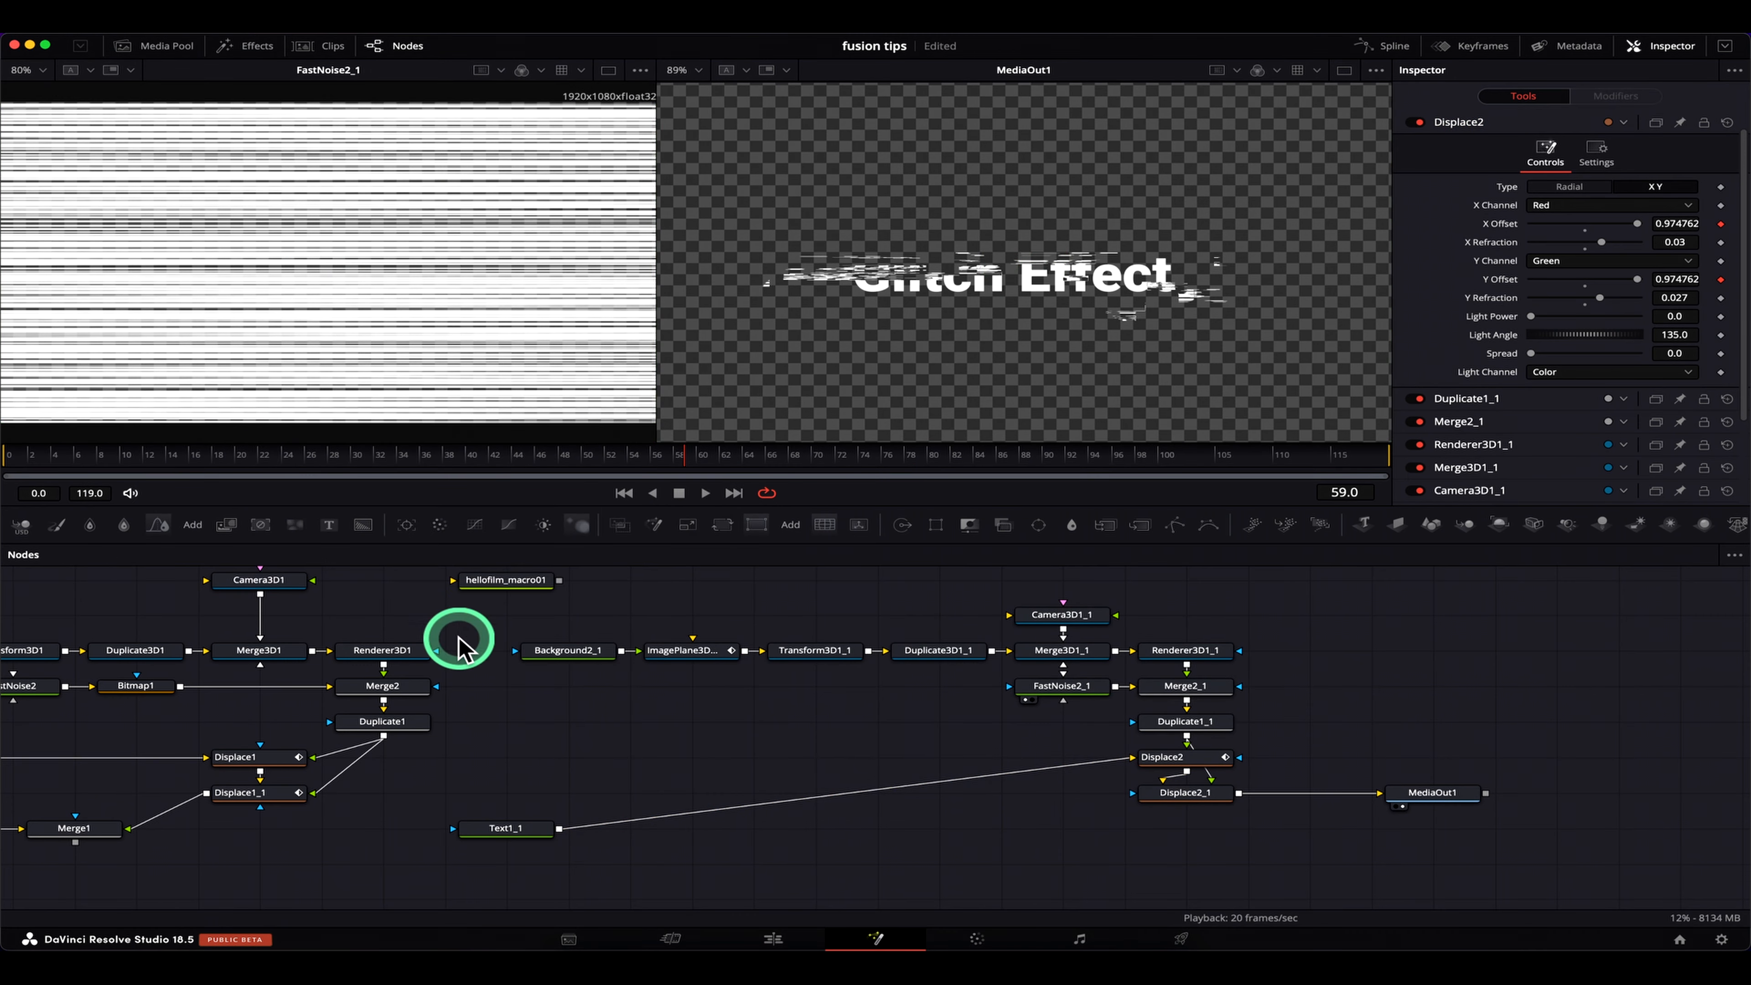
# Open the Fusion Settings and examine the Path Map for the folder where macros are stored
pyautogui.moveTo(1206, 658)
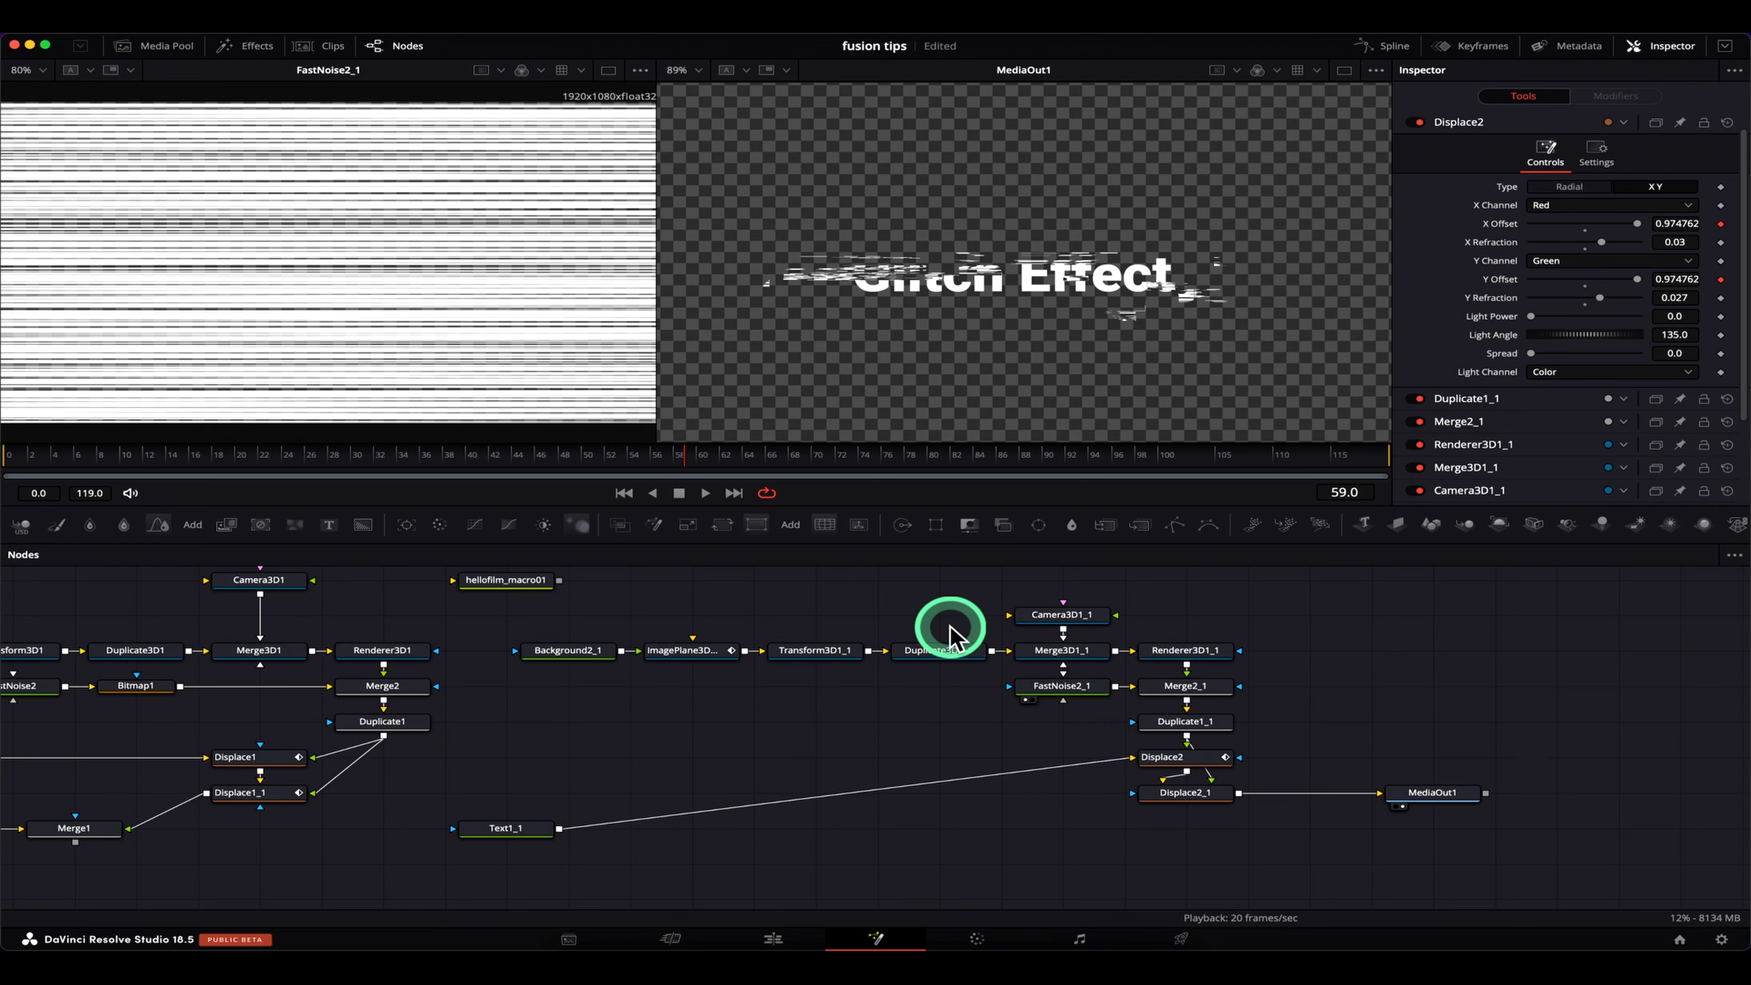
pyautogui.click(527, 35)
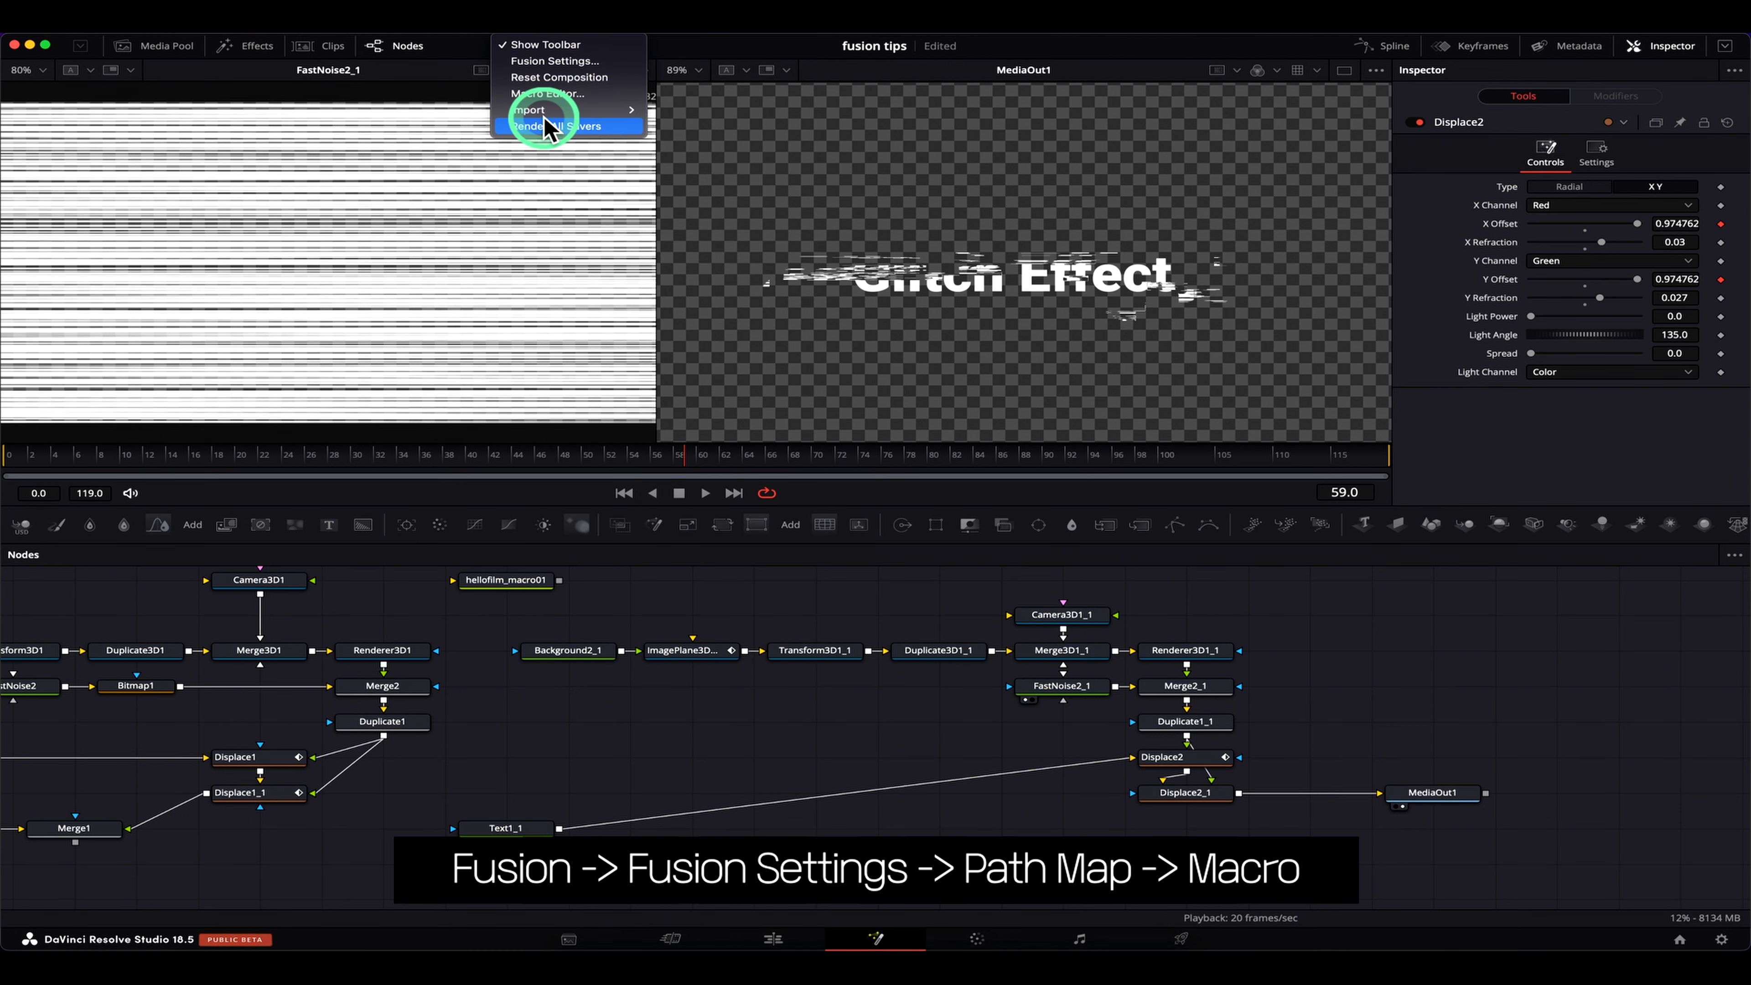
pyautogui.click(555, 62)
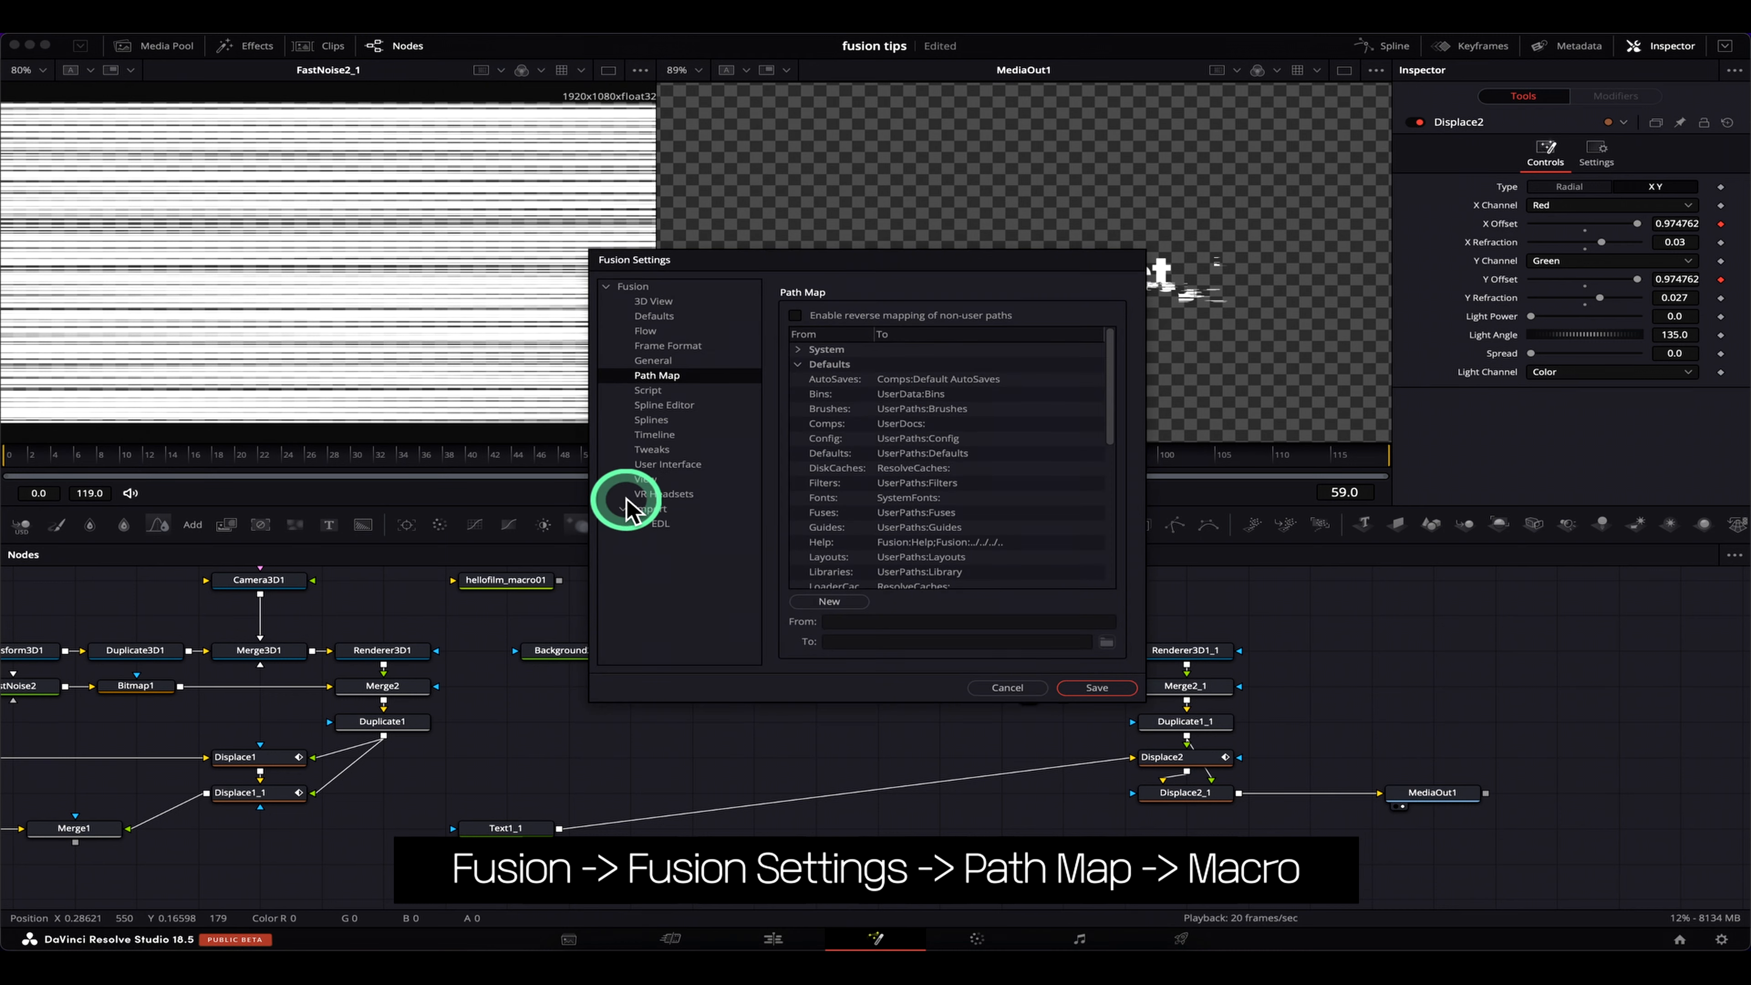
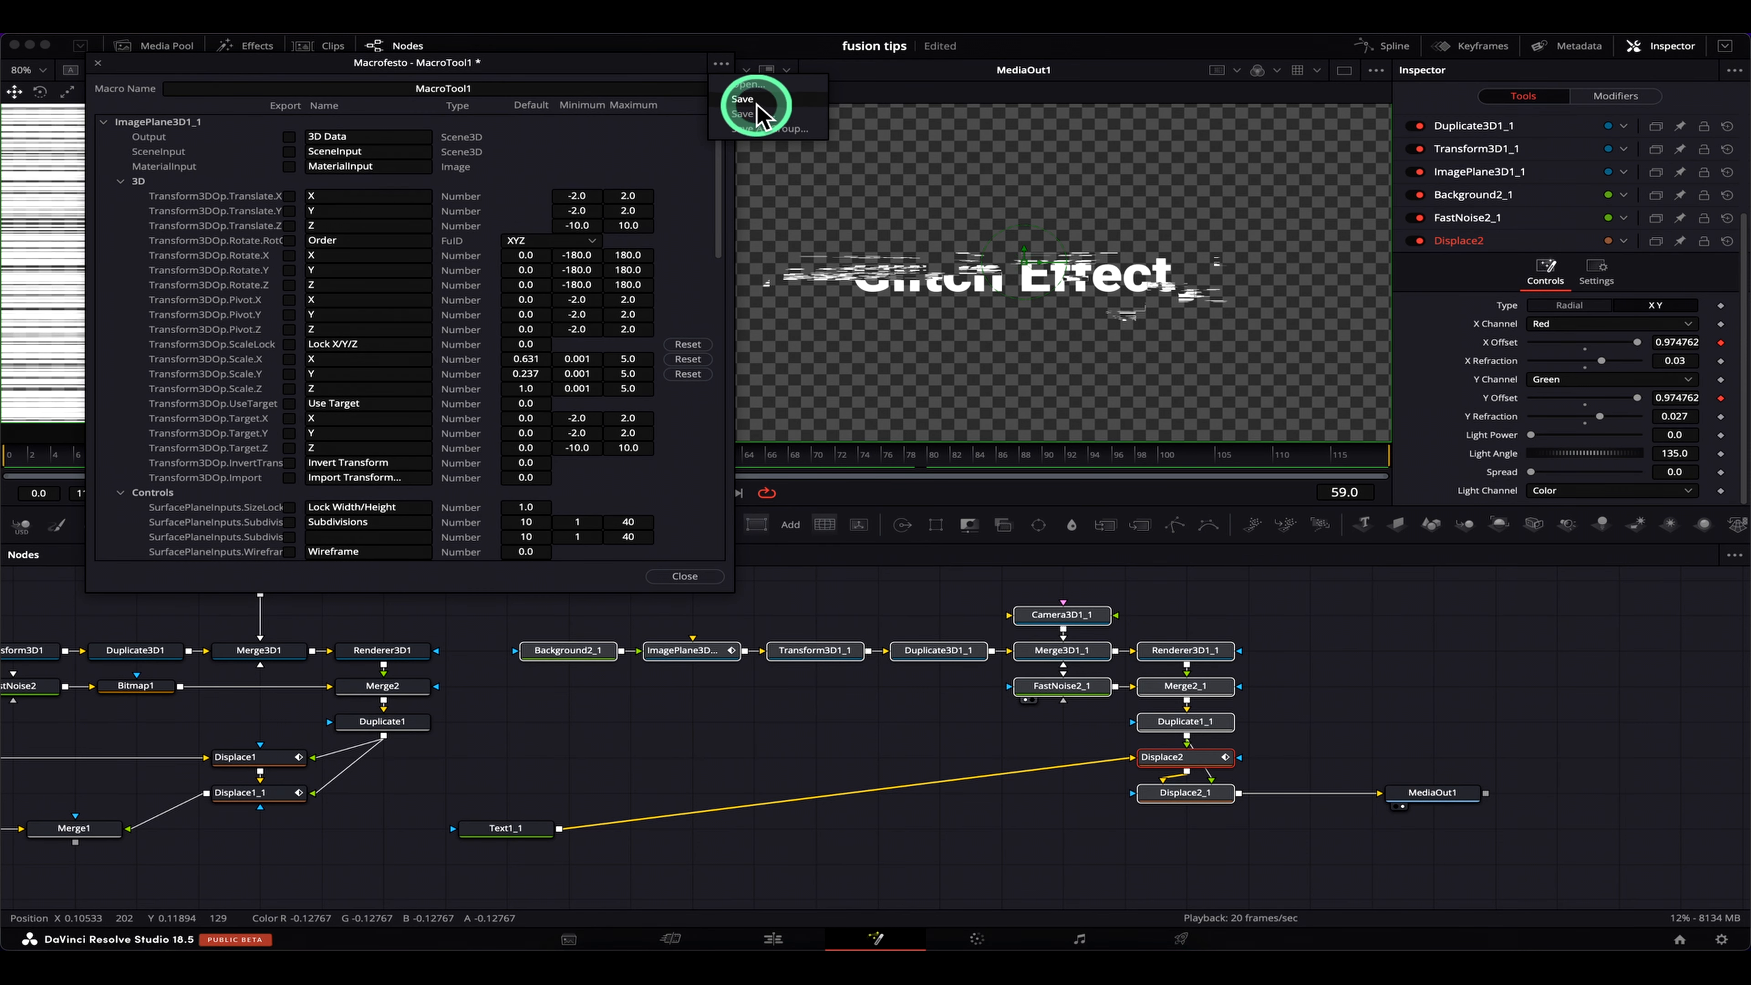
# Save the glitch macro as myEffect_Glitch01.setting in the macros folder and close the macro editor
pyautogui.click(752, 100)
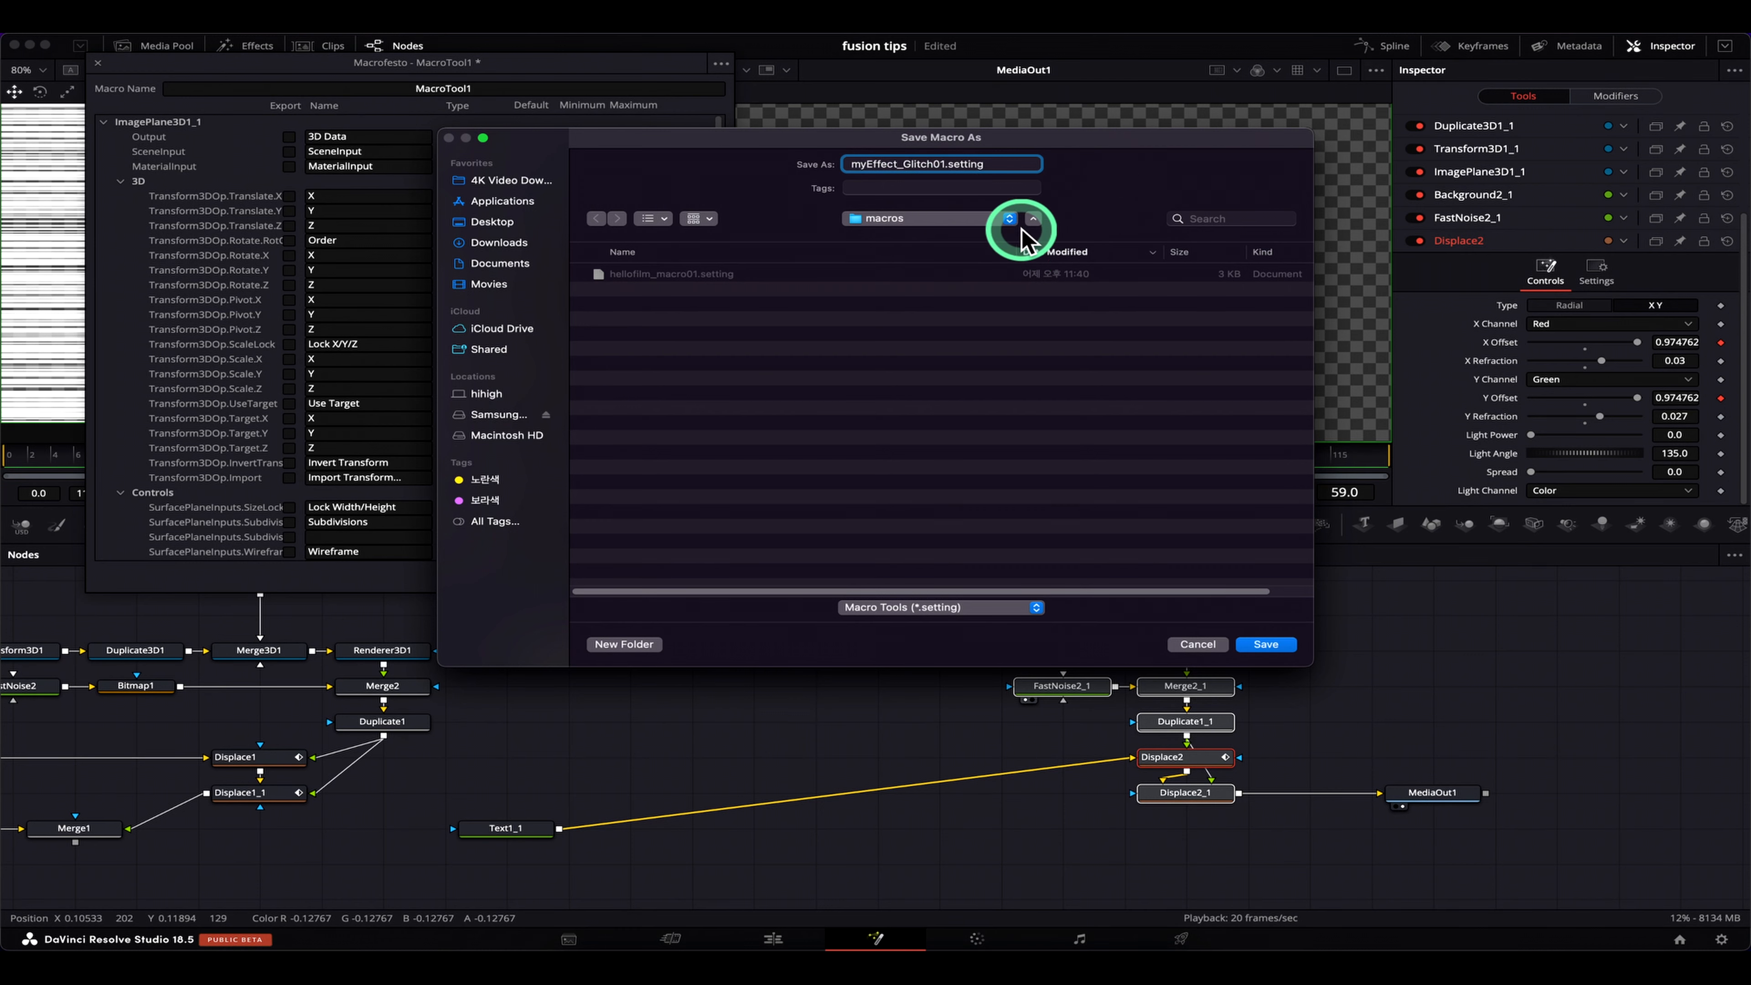
pyautogui.click(1269, 645)
pyautogui.click(686, 577)
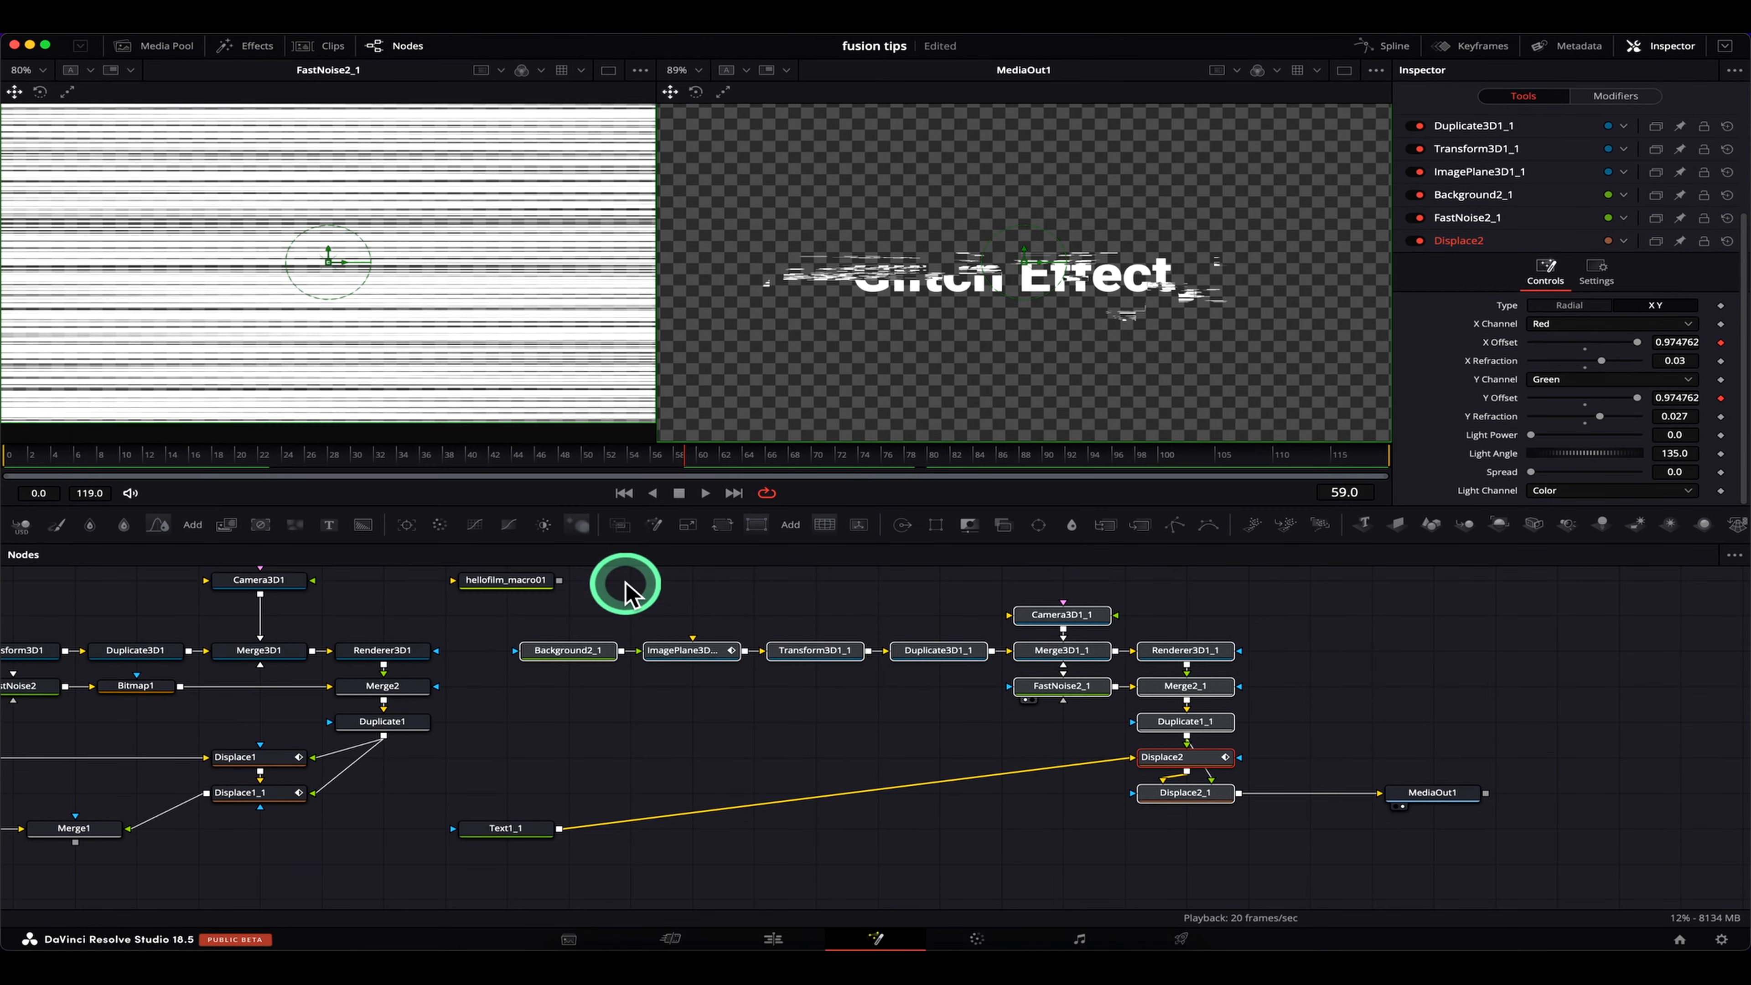
pyautogui.click(850, 748)
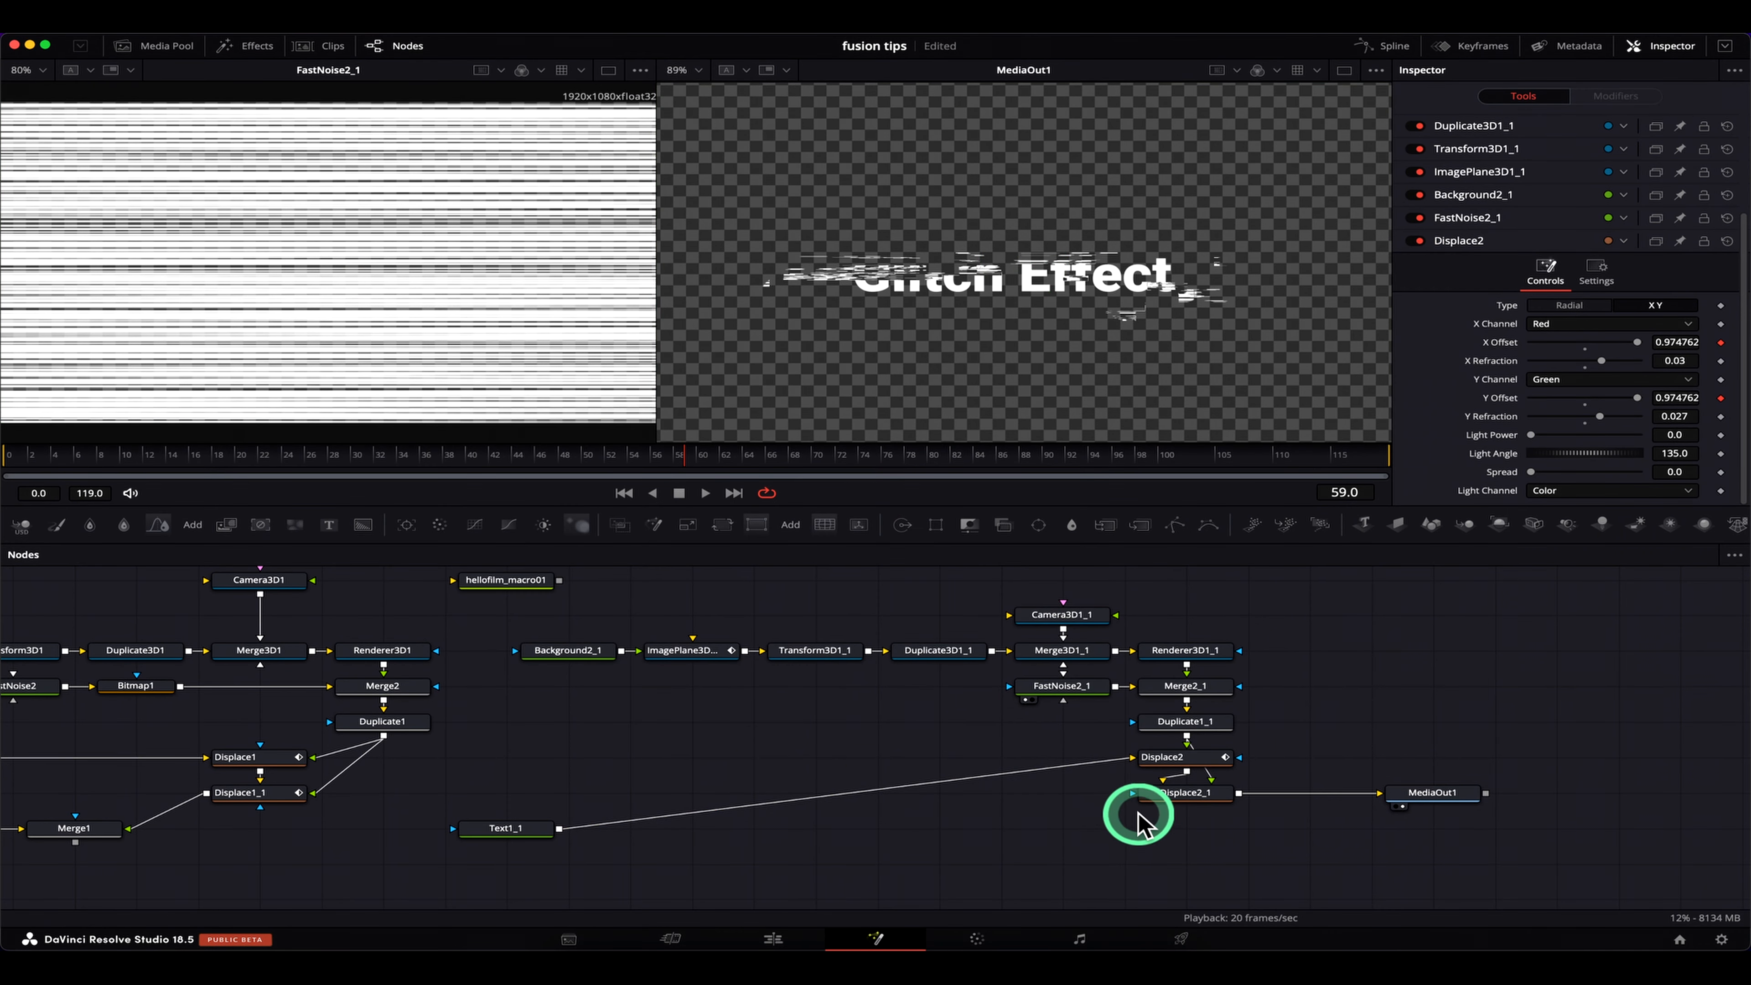
# Copy the Text1_1 node and paste it into the empty area beyond MediaOut1
pyautogui.moveTo(1023, 833); pyautogui.dragTo(775, 781)
pyautogui.click(214, 771)
pyautogui.press('super+c')
pyautogui.click(1365, 753)
pyautogui.moveTo(1364, 753); pyautogui.dragTo(815, 778)
pyautogui.click(1018, 719)
pyautogui.press('super+v')
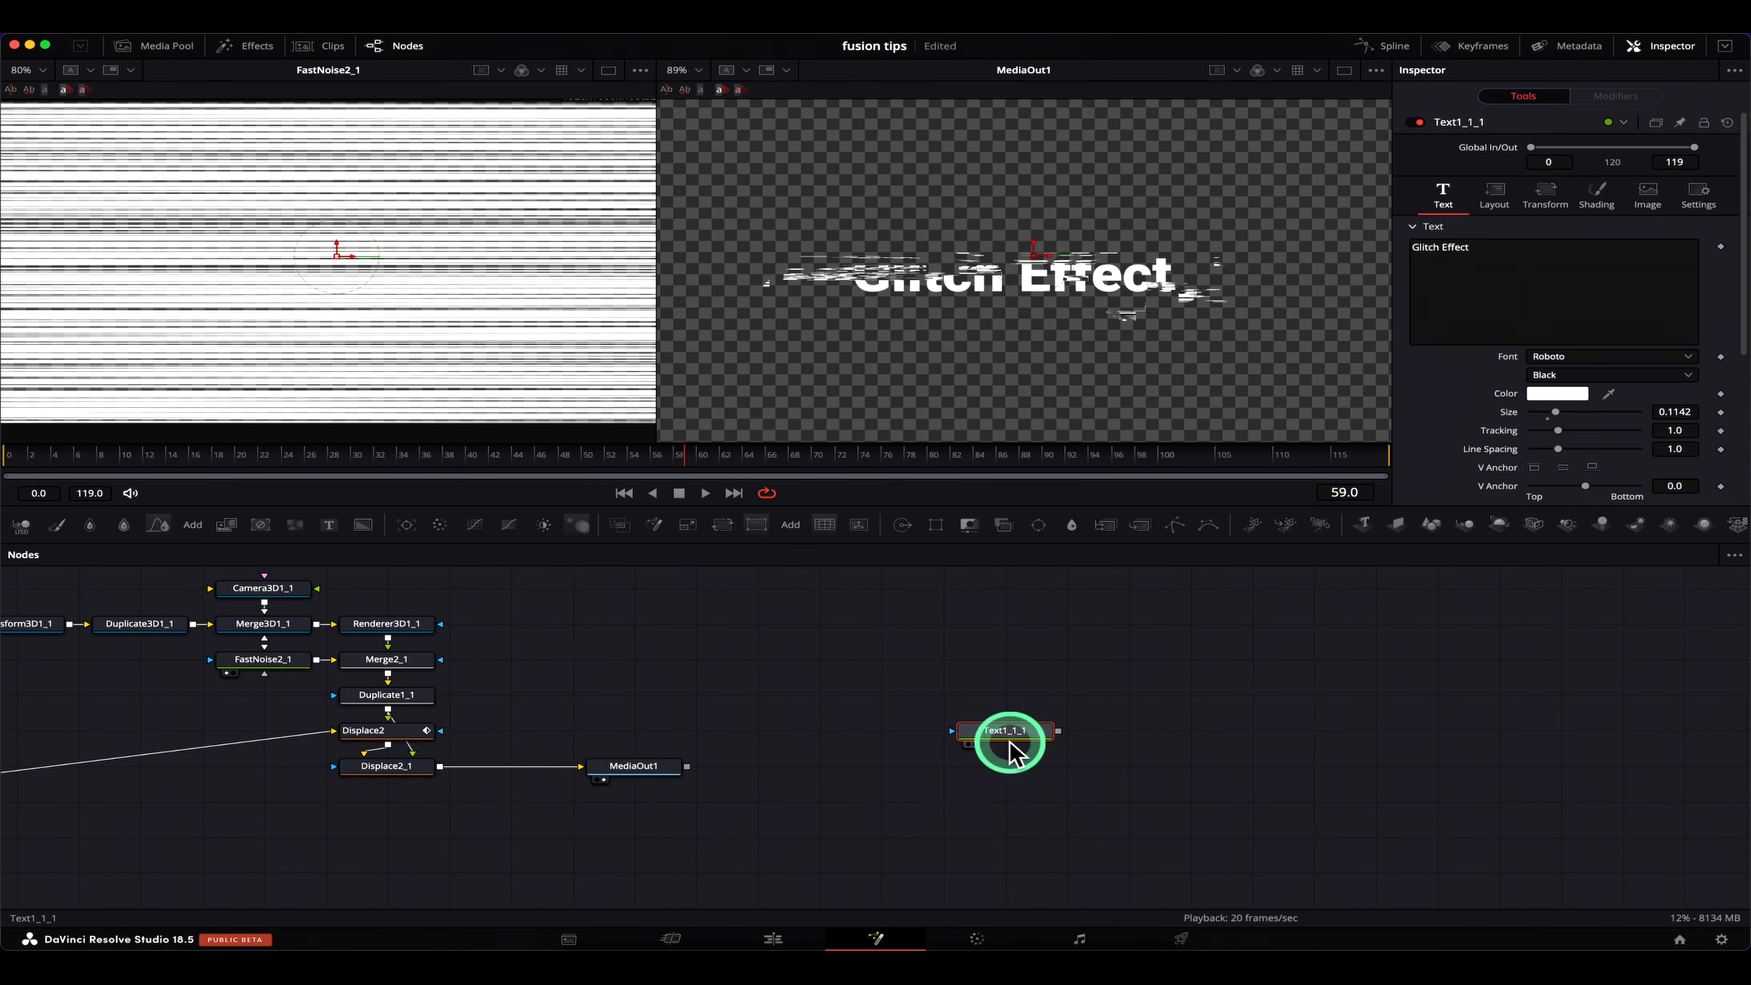
# Show the pasted text node in the second viewer, change its text to "test" and set its size to 0.1378
pyautogui.moveTo(930, 733); pyautogui.dragTo(1172, 274)
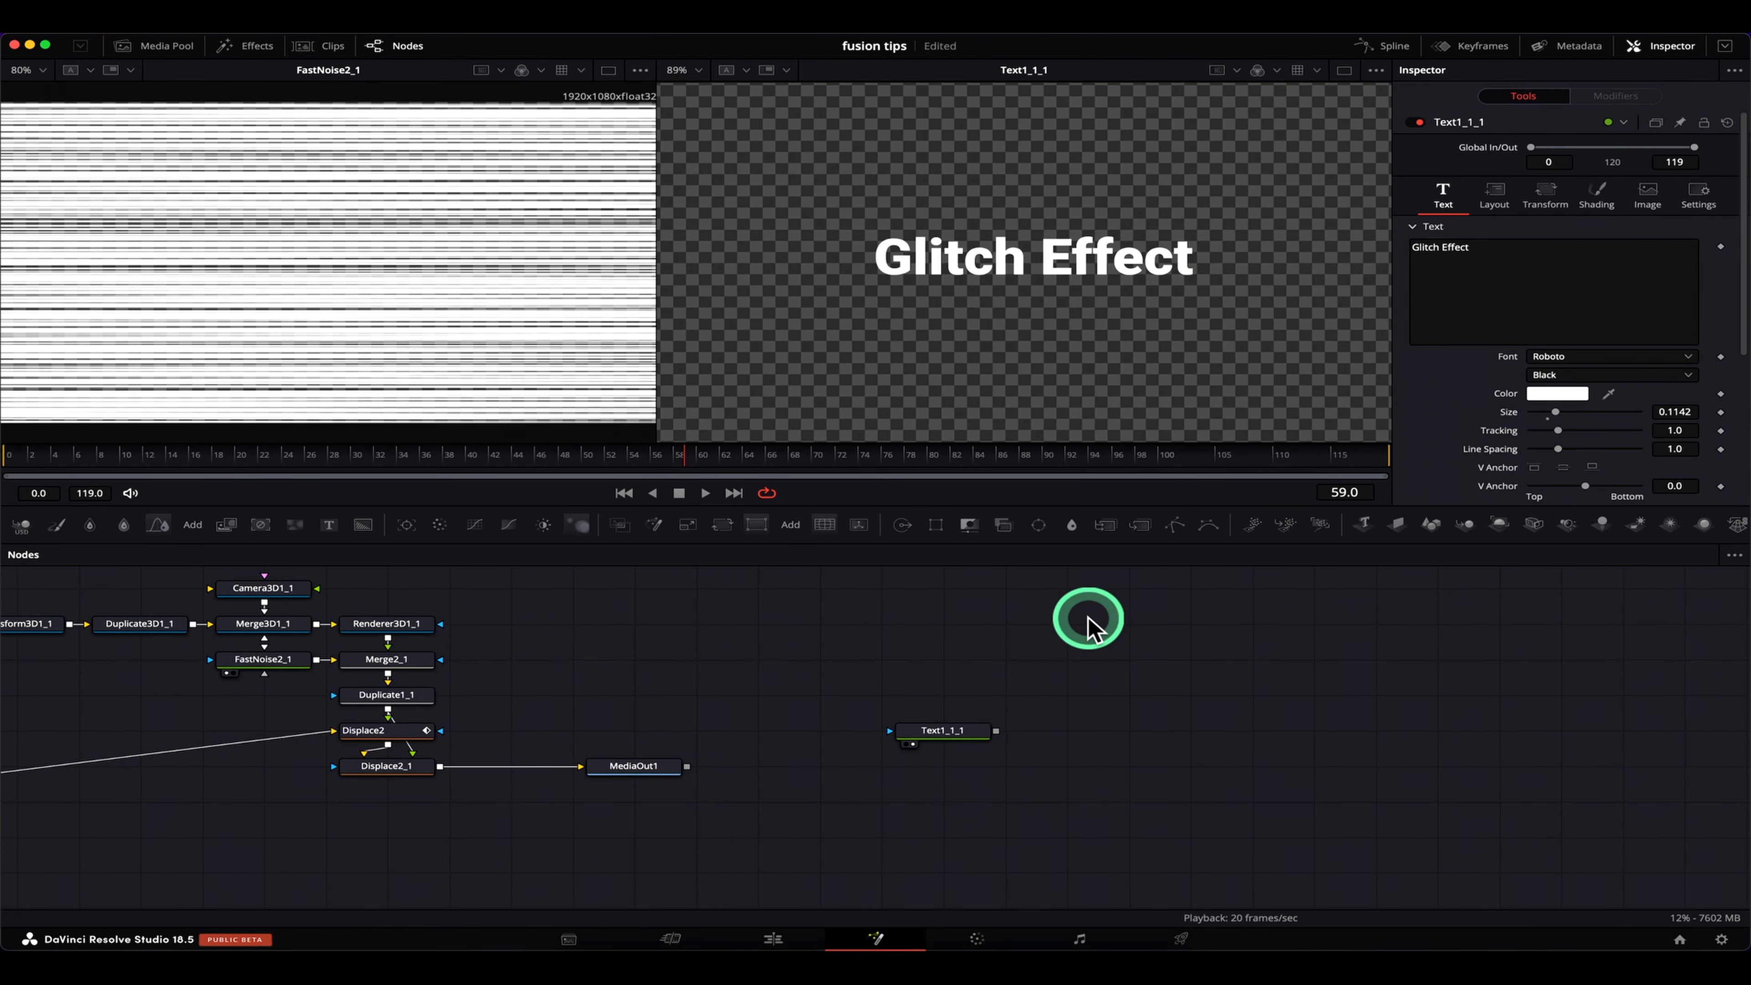
pyautogui.click(1486, 340)
pyautogui.press('super+a')
pyautogui.write('test')
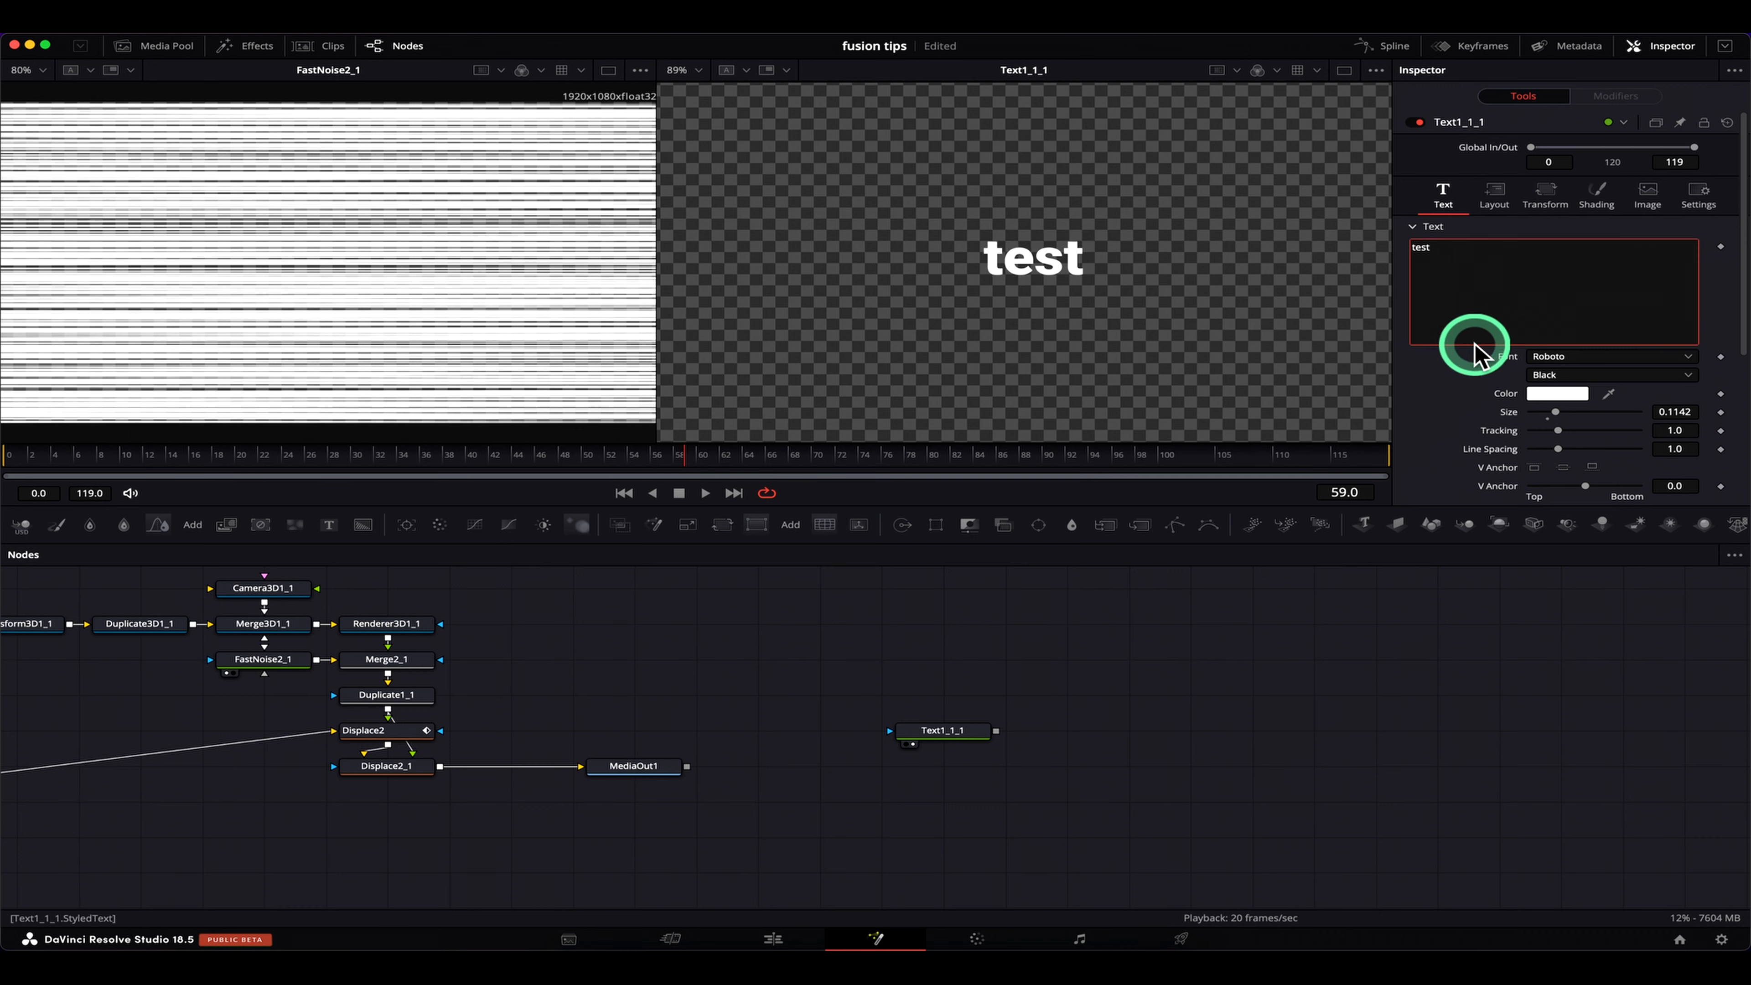
pyautogui.moveTo(1556, 413); pyautogui.dragTo(1561, 412)
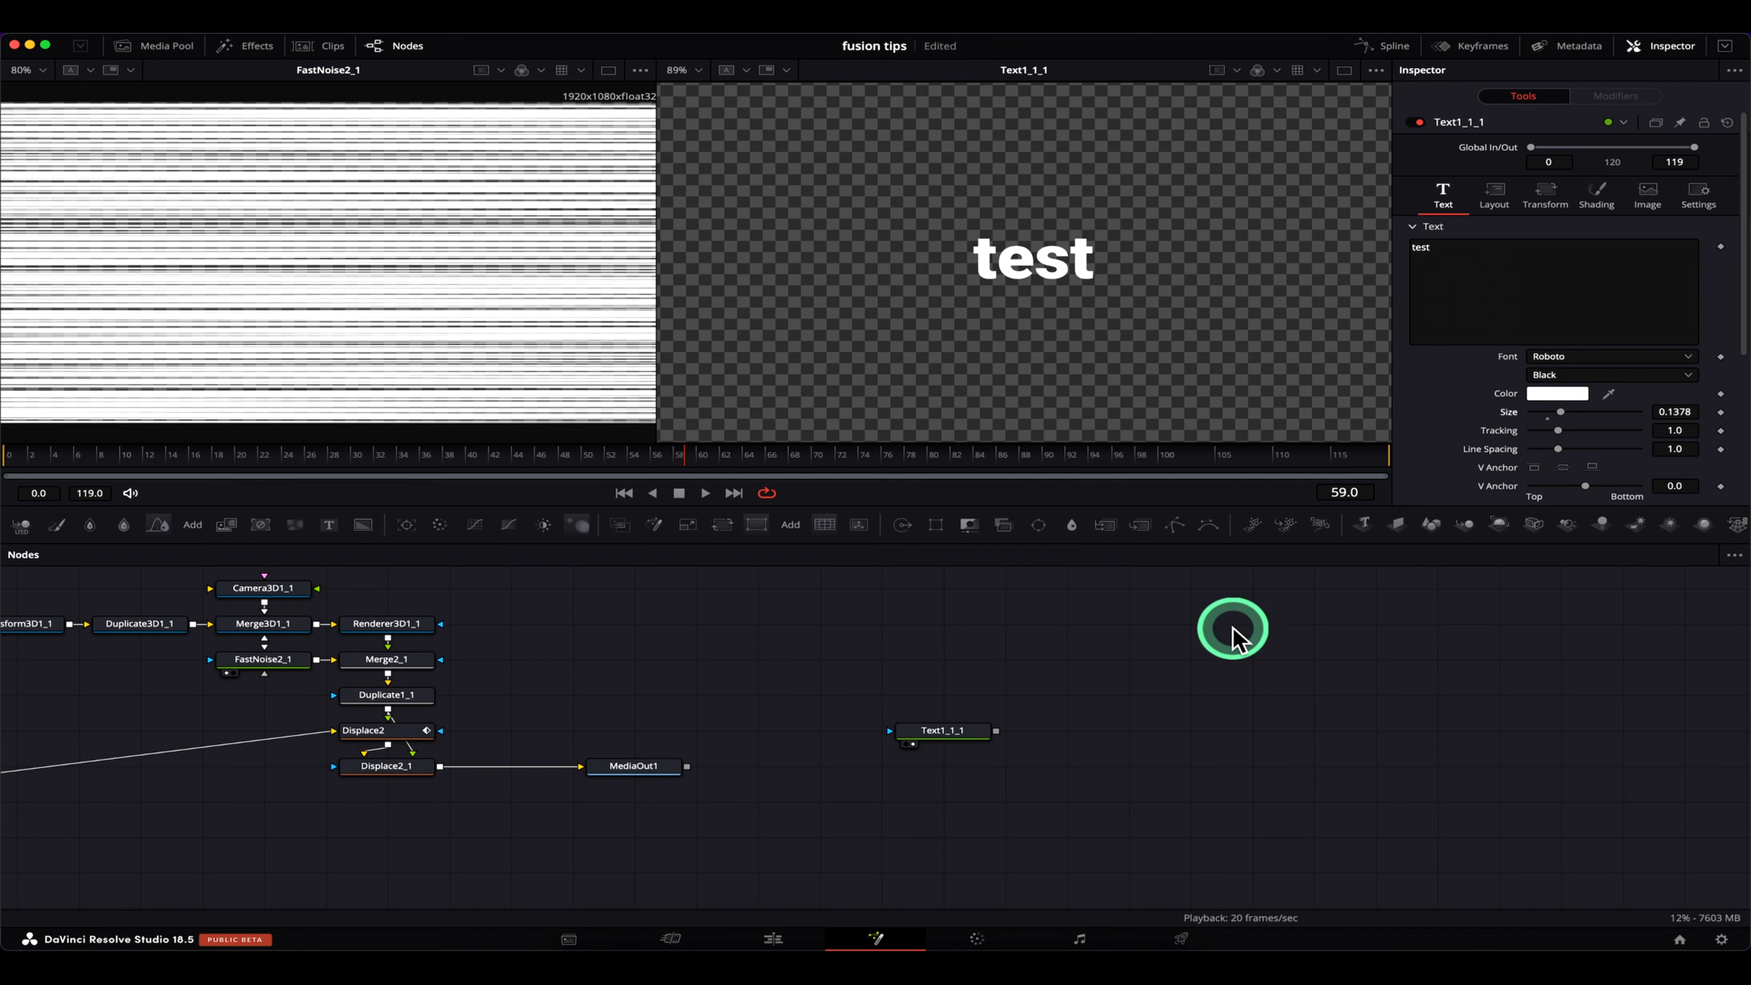
# Add the myEffect_Glitch01 macro beside Text1_1_1 and connect the text node's output to it
pyautogui.hotkey('shift', 'space')
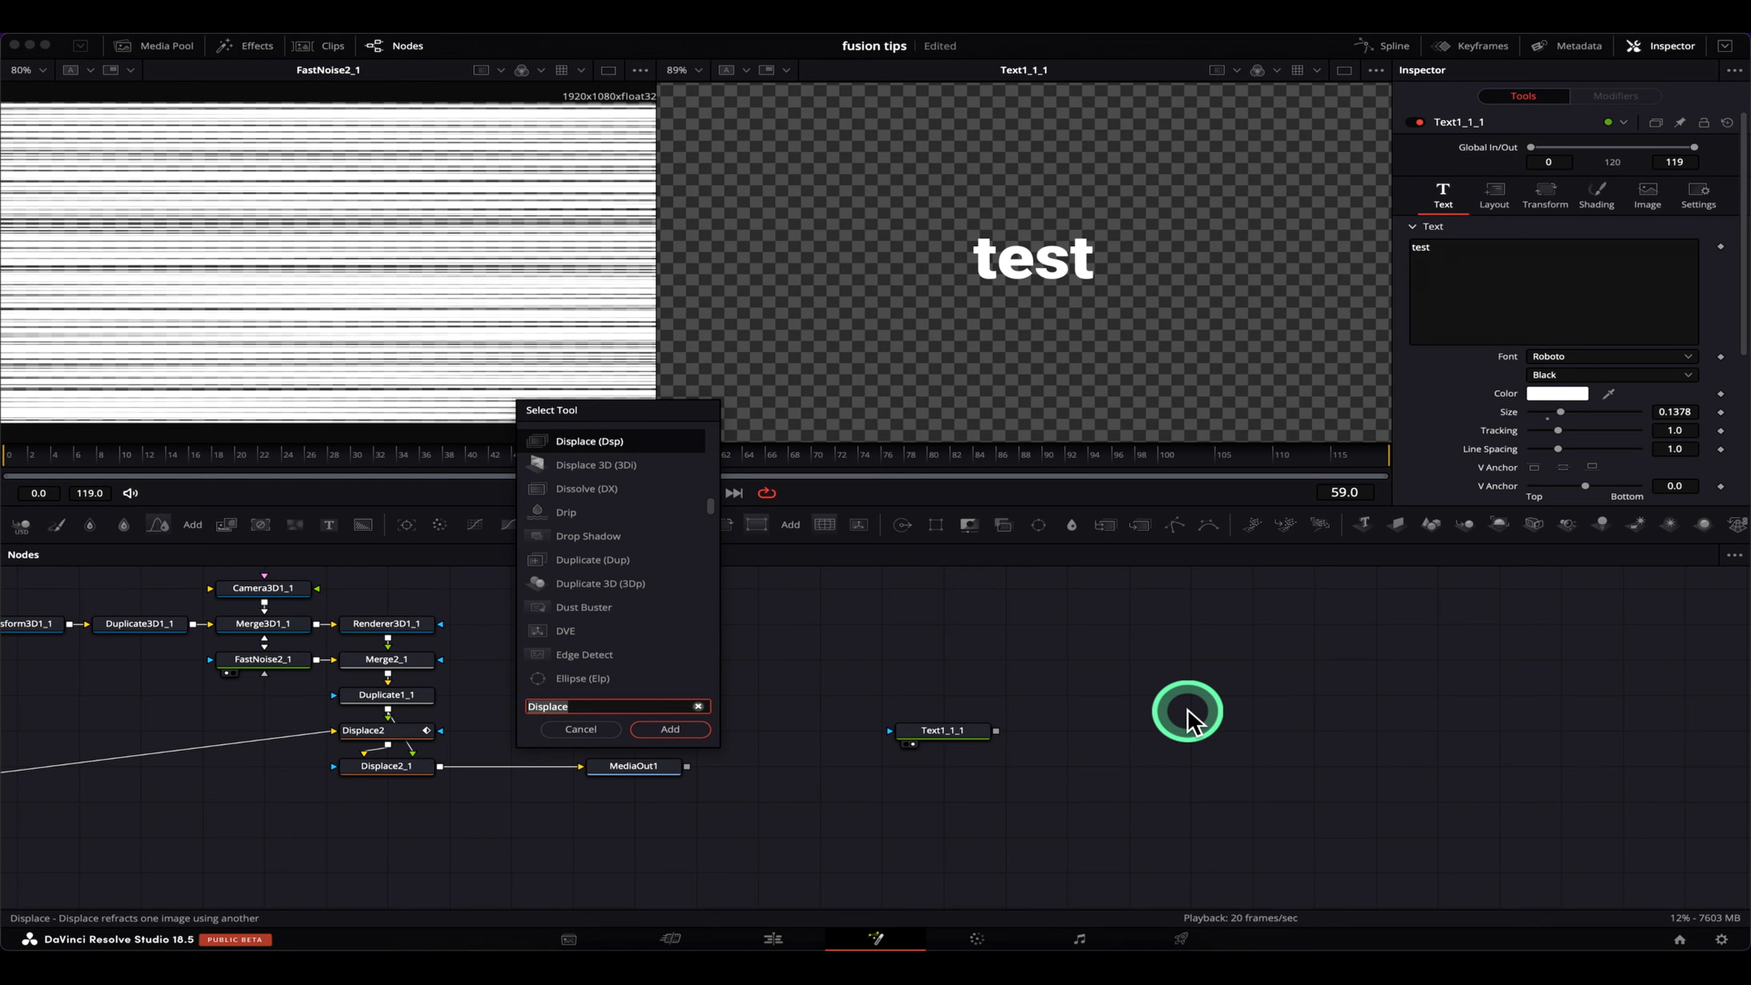
pyautogui.write('my')
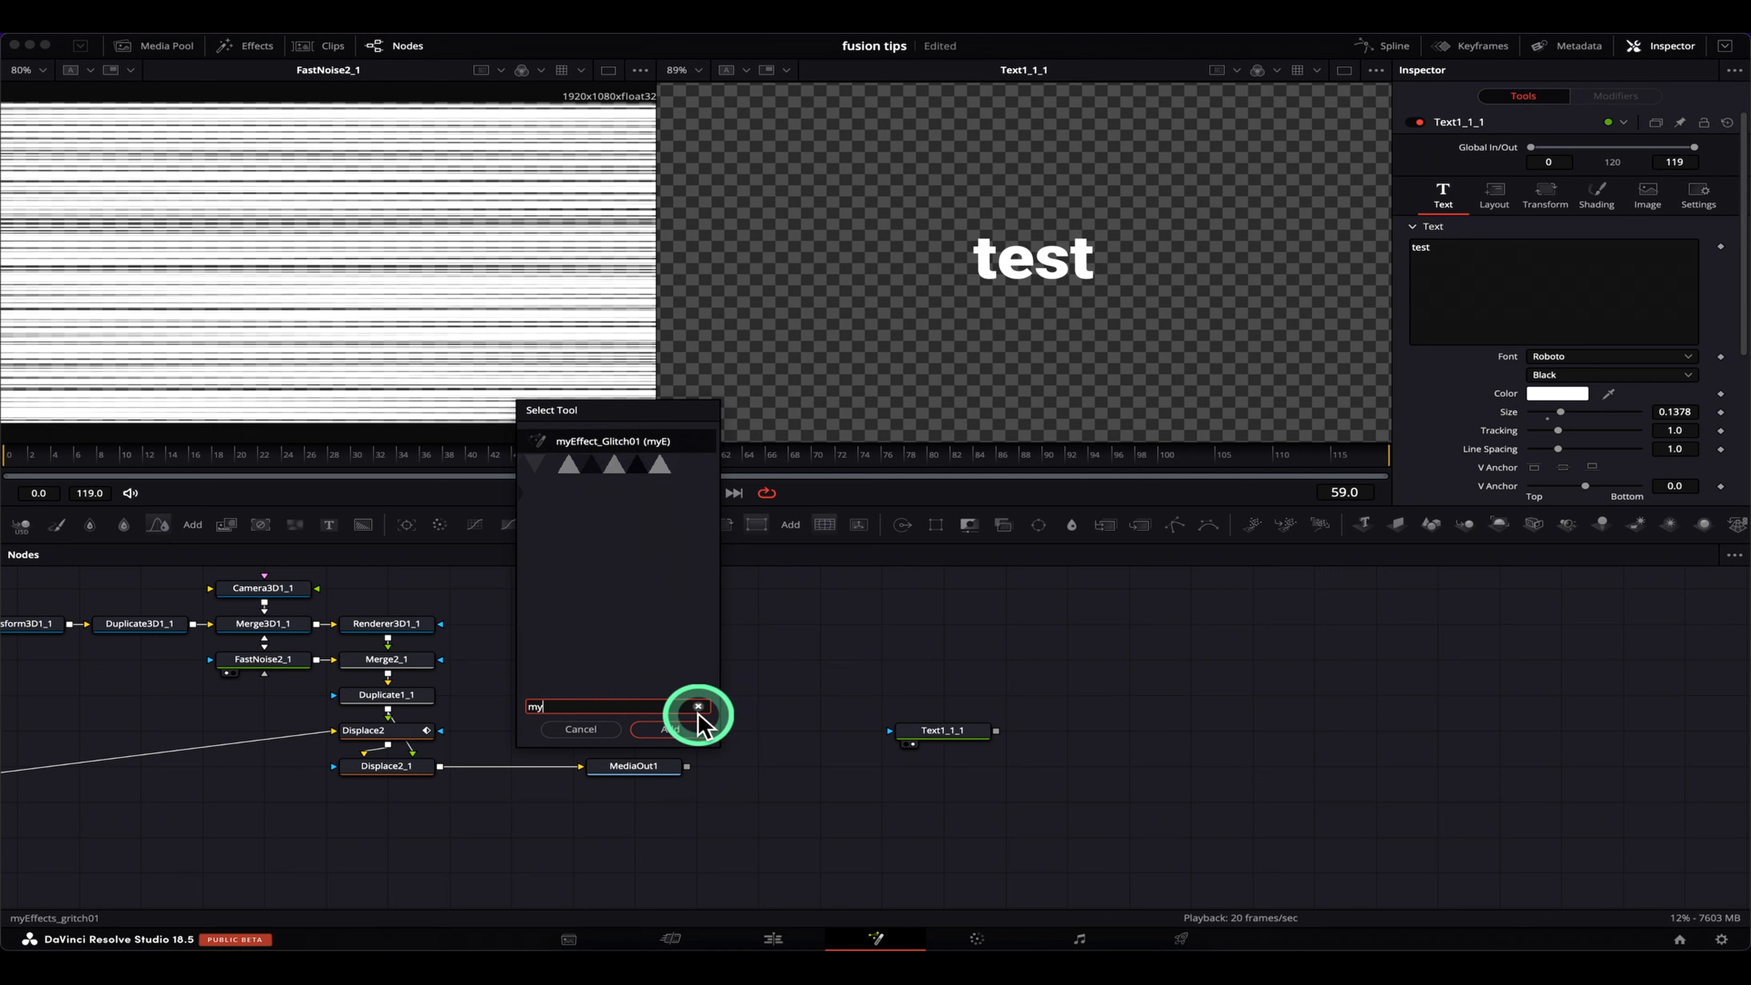
pyautogui.click(684, 724)
pyautogui.moveTo(1206, 704); pyautogui.dragTo(1212, 734)
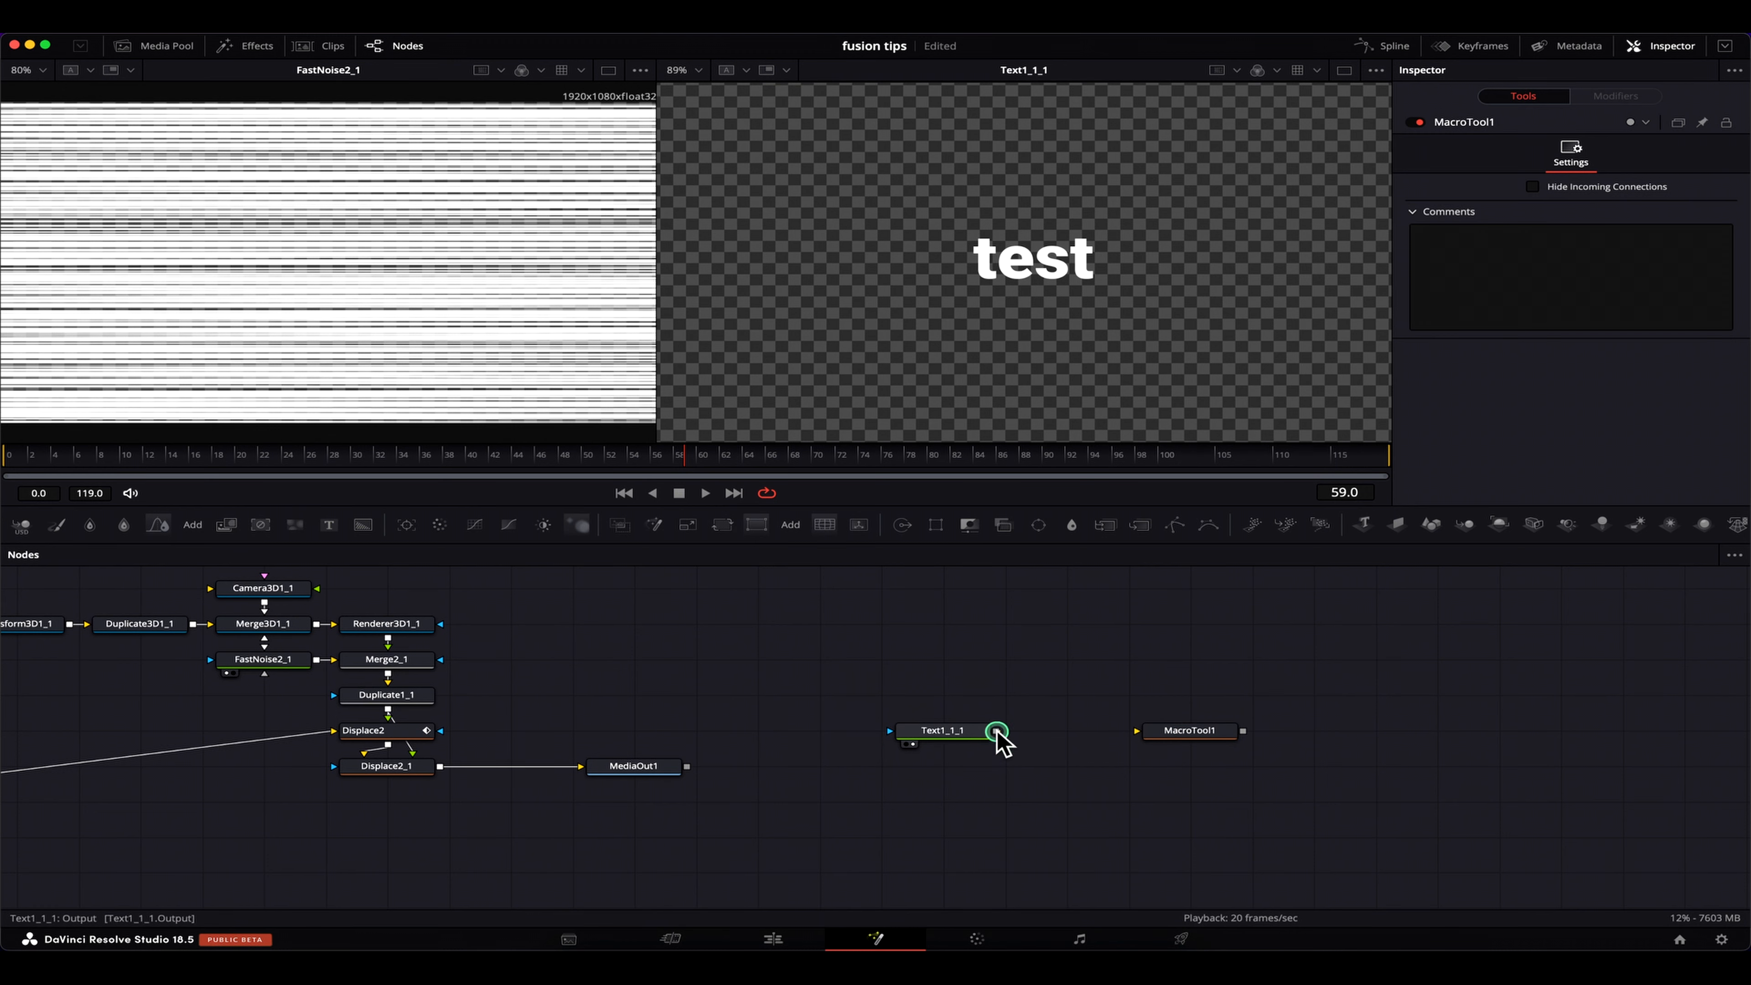
pyautogui.moveTo(1134, 734); pyautogui.dragTo(1135, 731)
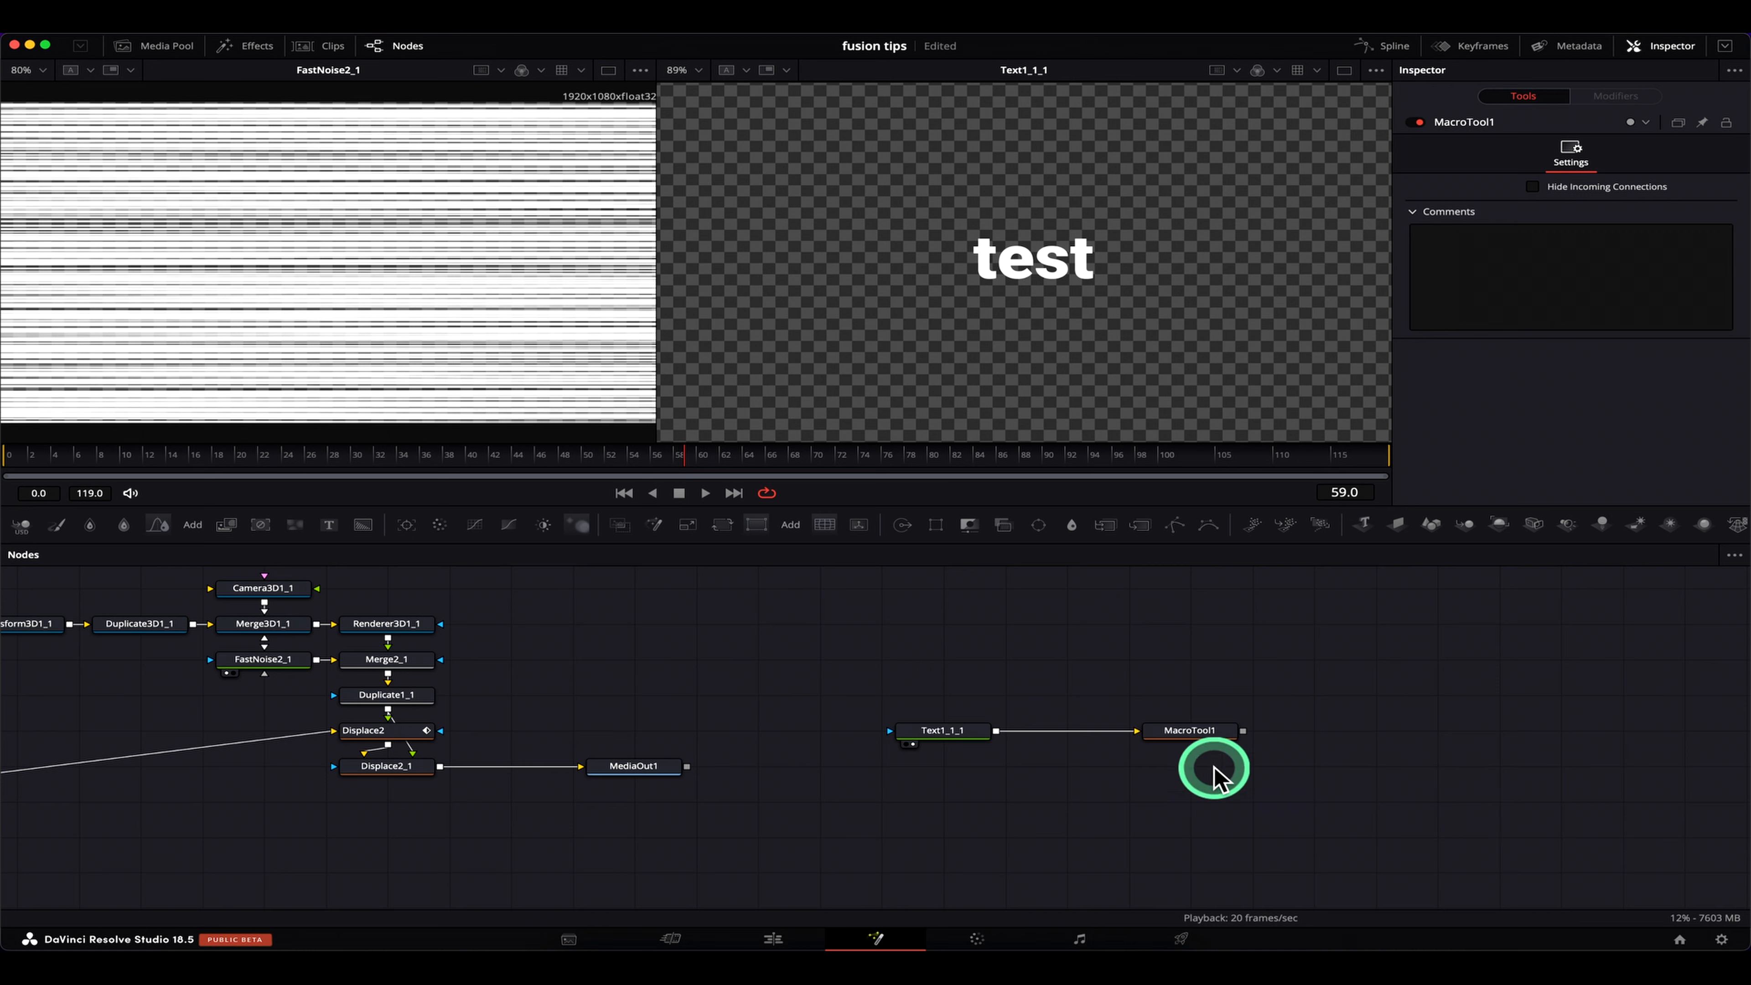
# Show MacroTool1 in the second viewer and play the glitched "test" text
pyautogui.moveTo(1146, 481); pyautogui.dragTo(1150, 405)
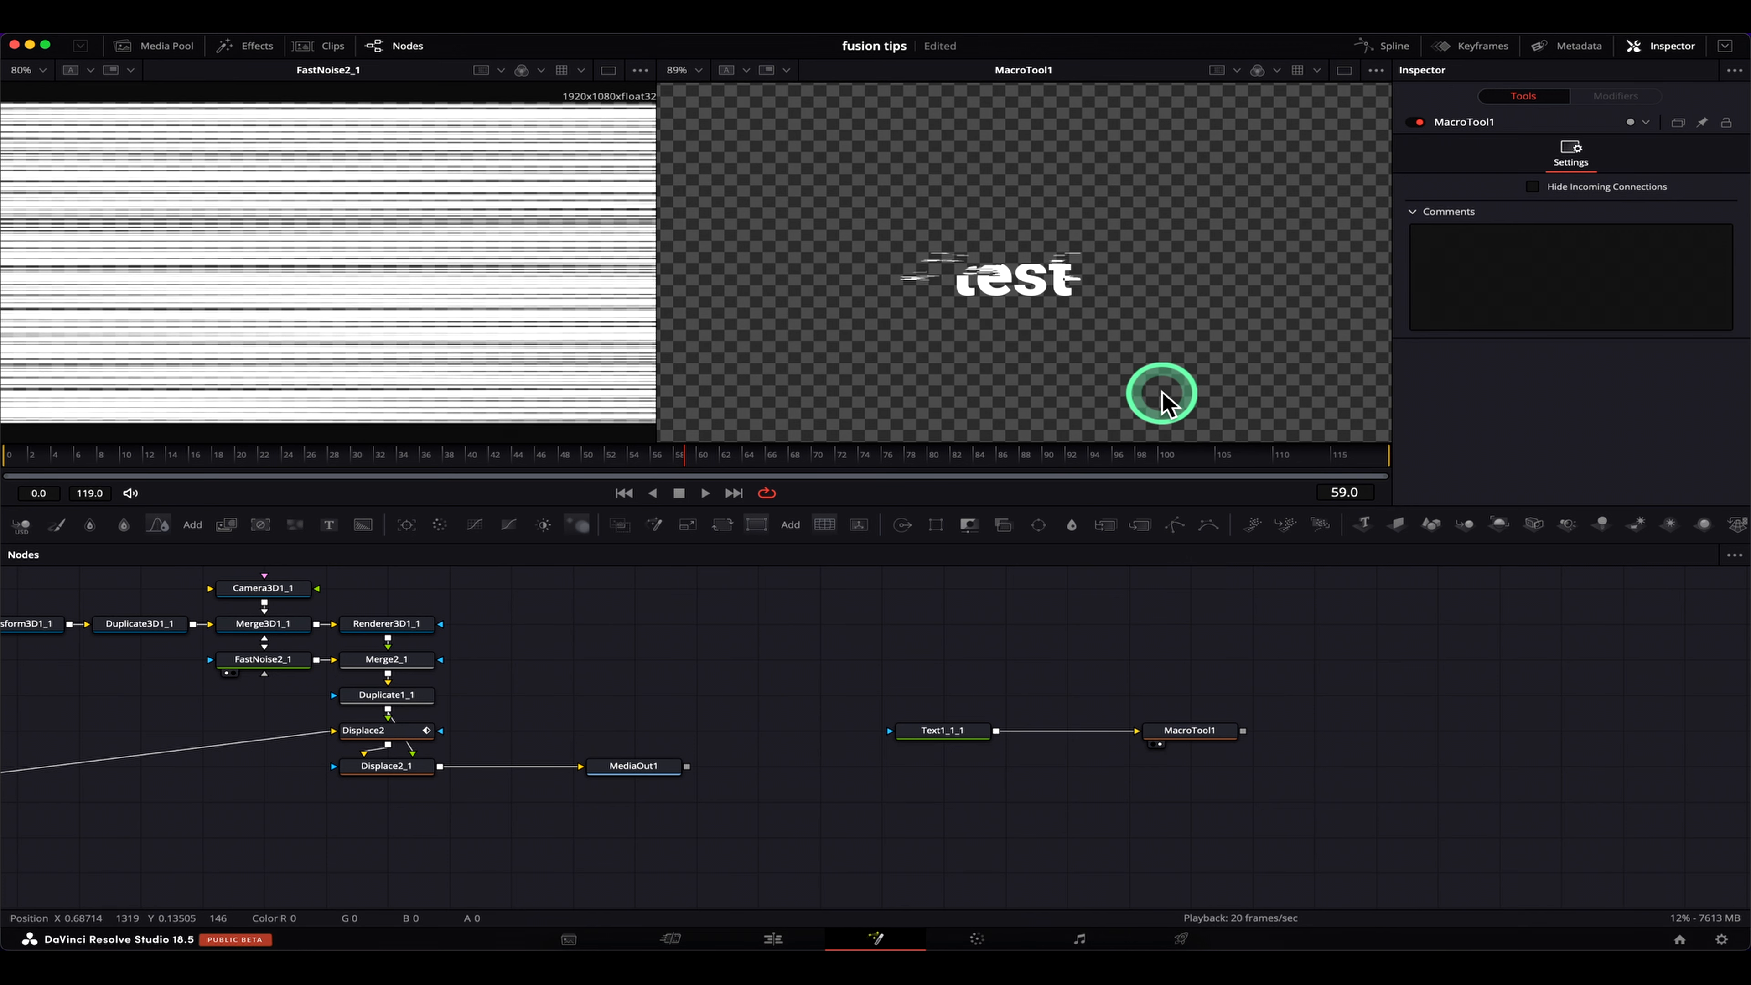
pyautogui.press('space')
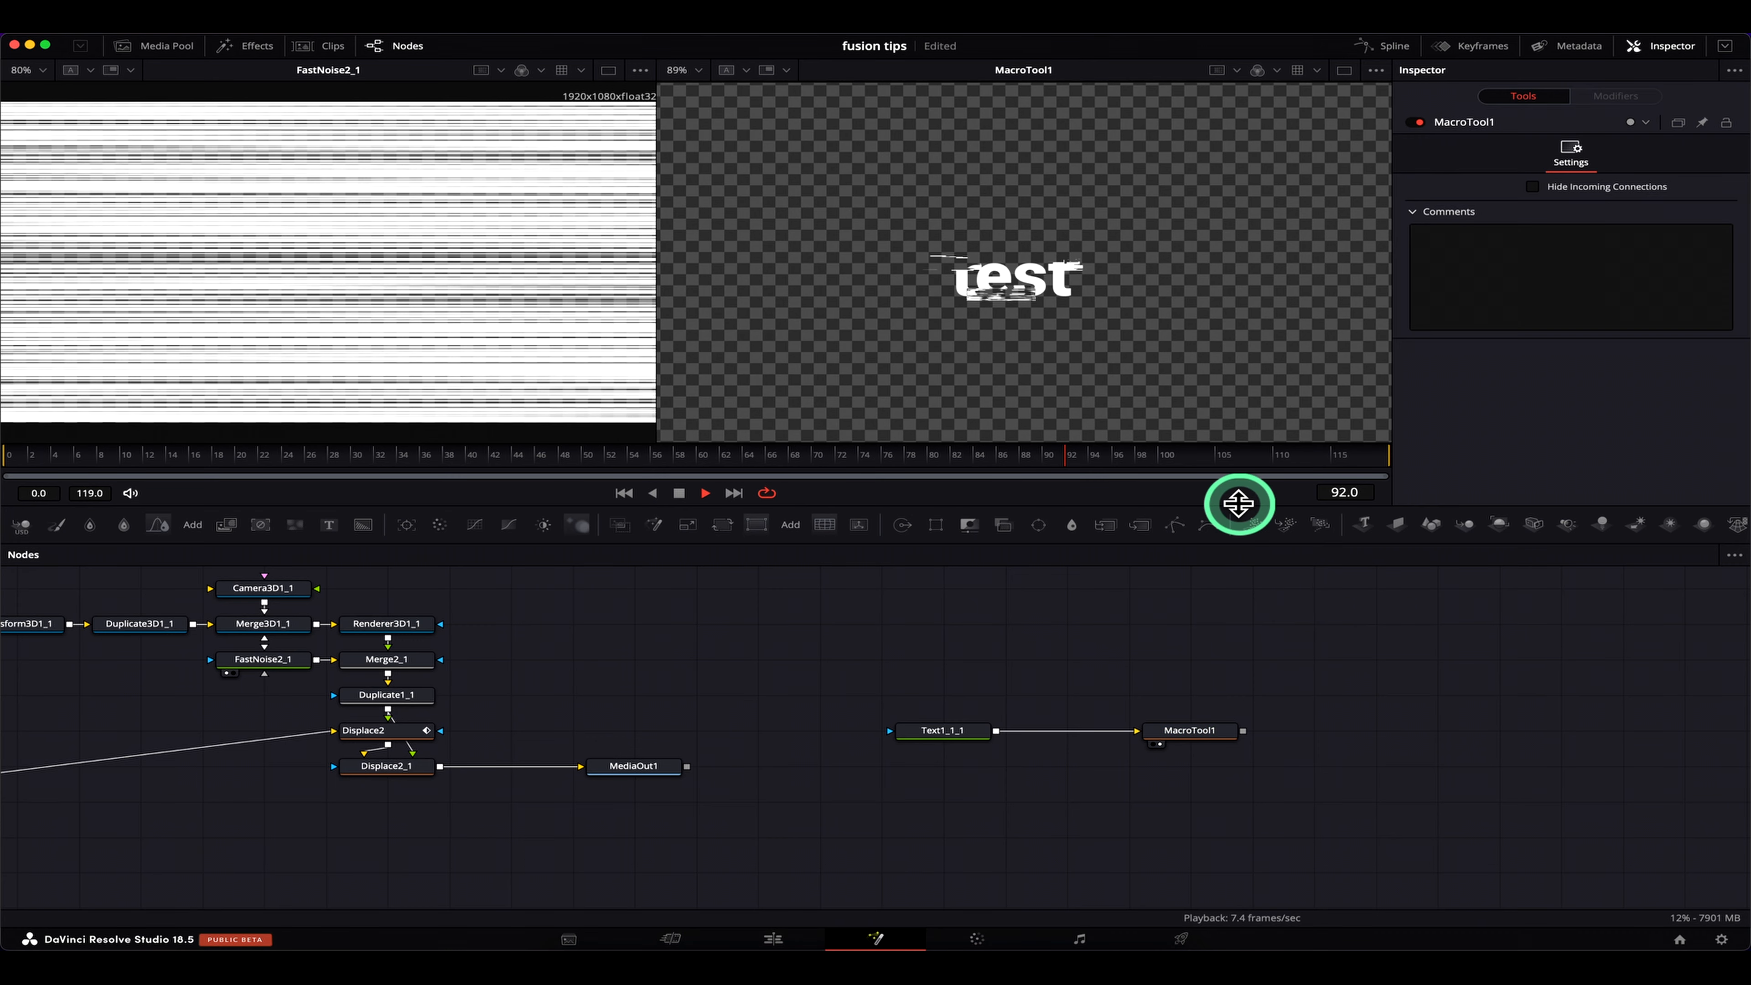
pyautogui.press('space')
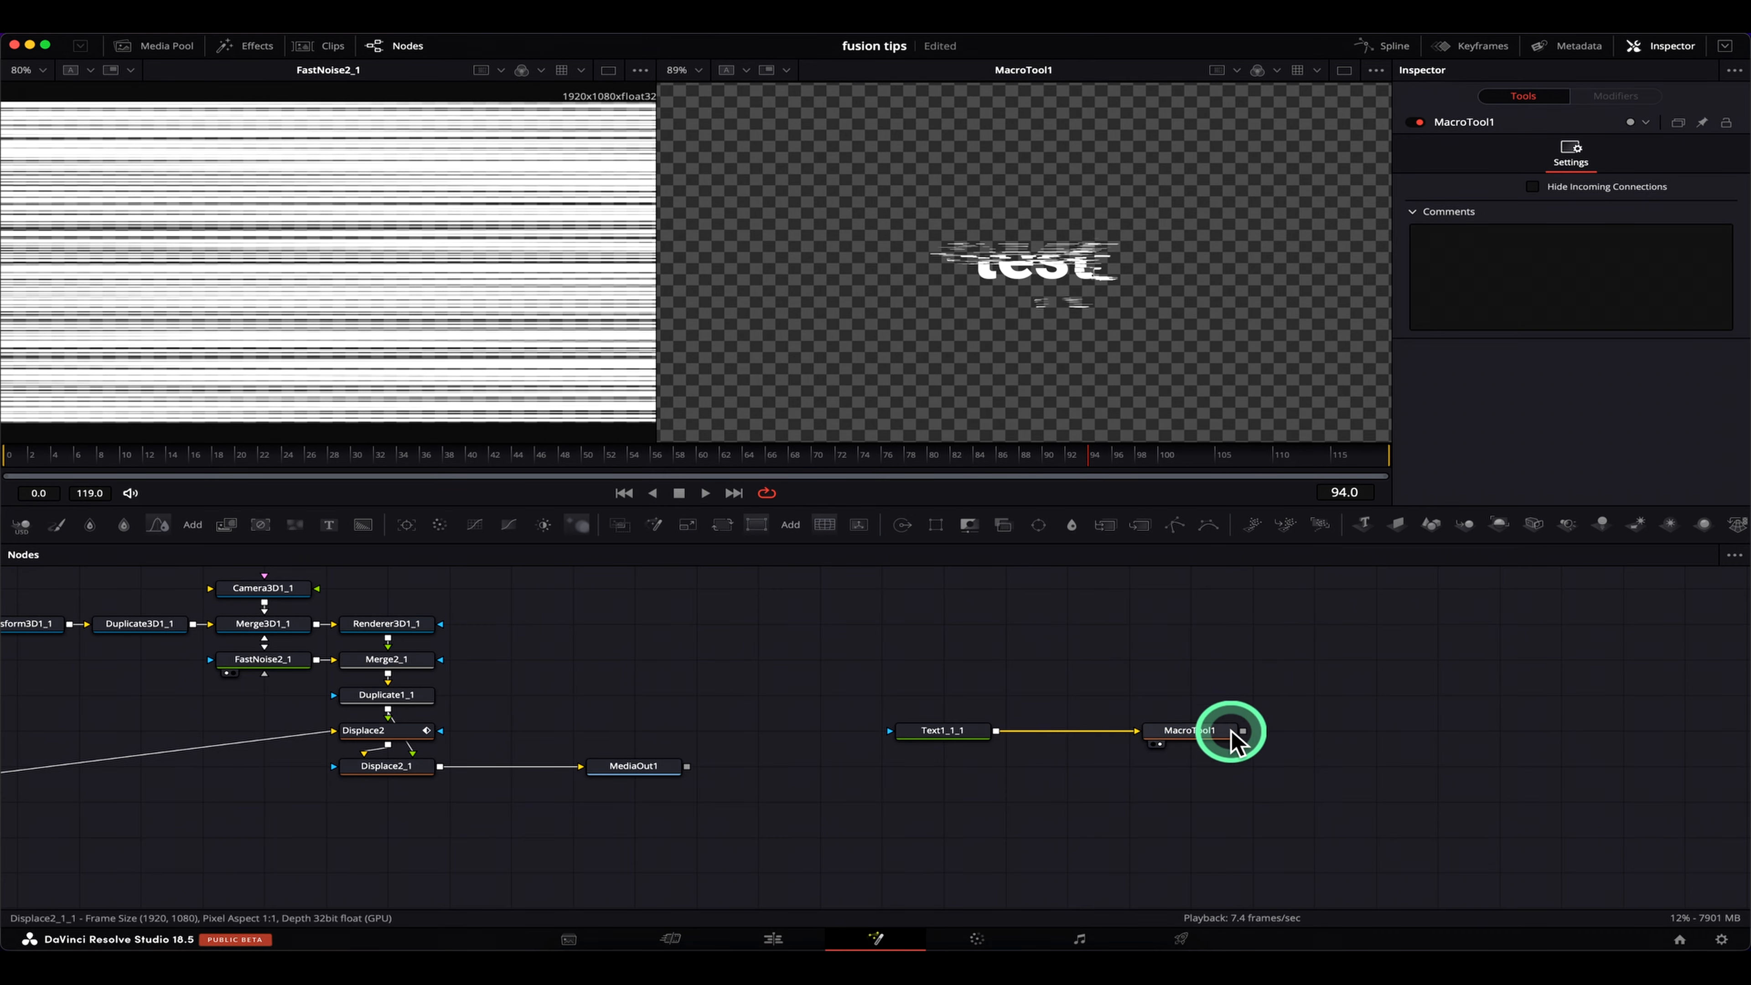
pyautogui.press('space')
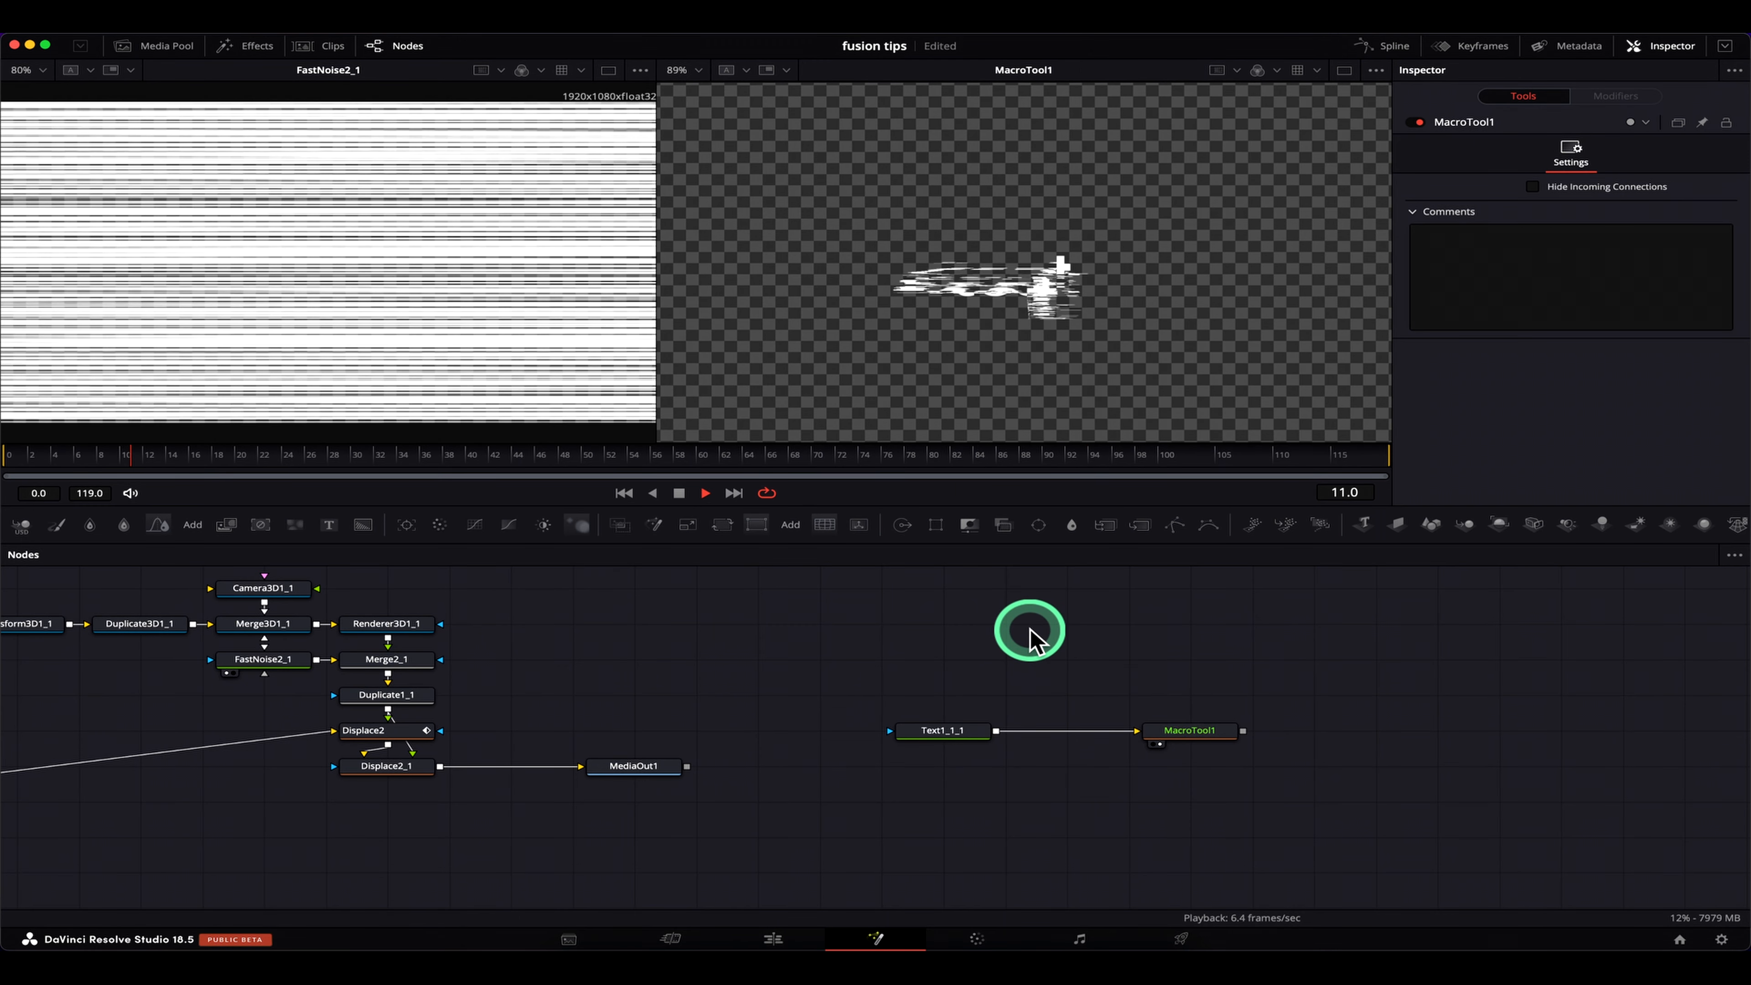
pyautogui.press('space')
pyautogui.moveTo(1320, 707); pyautogui.dragTo(1150, 737)
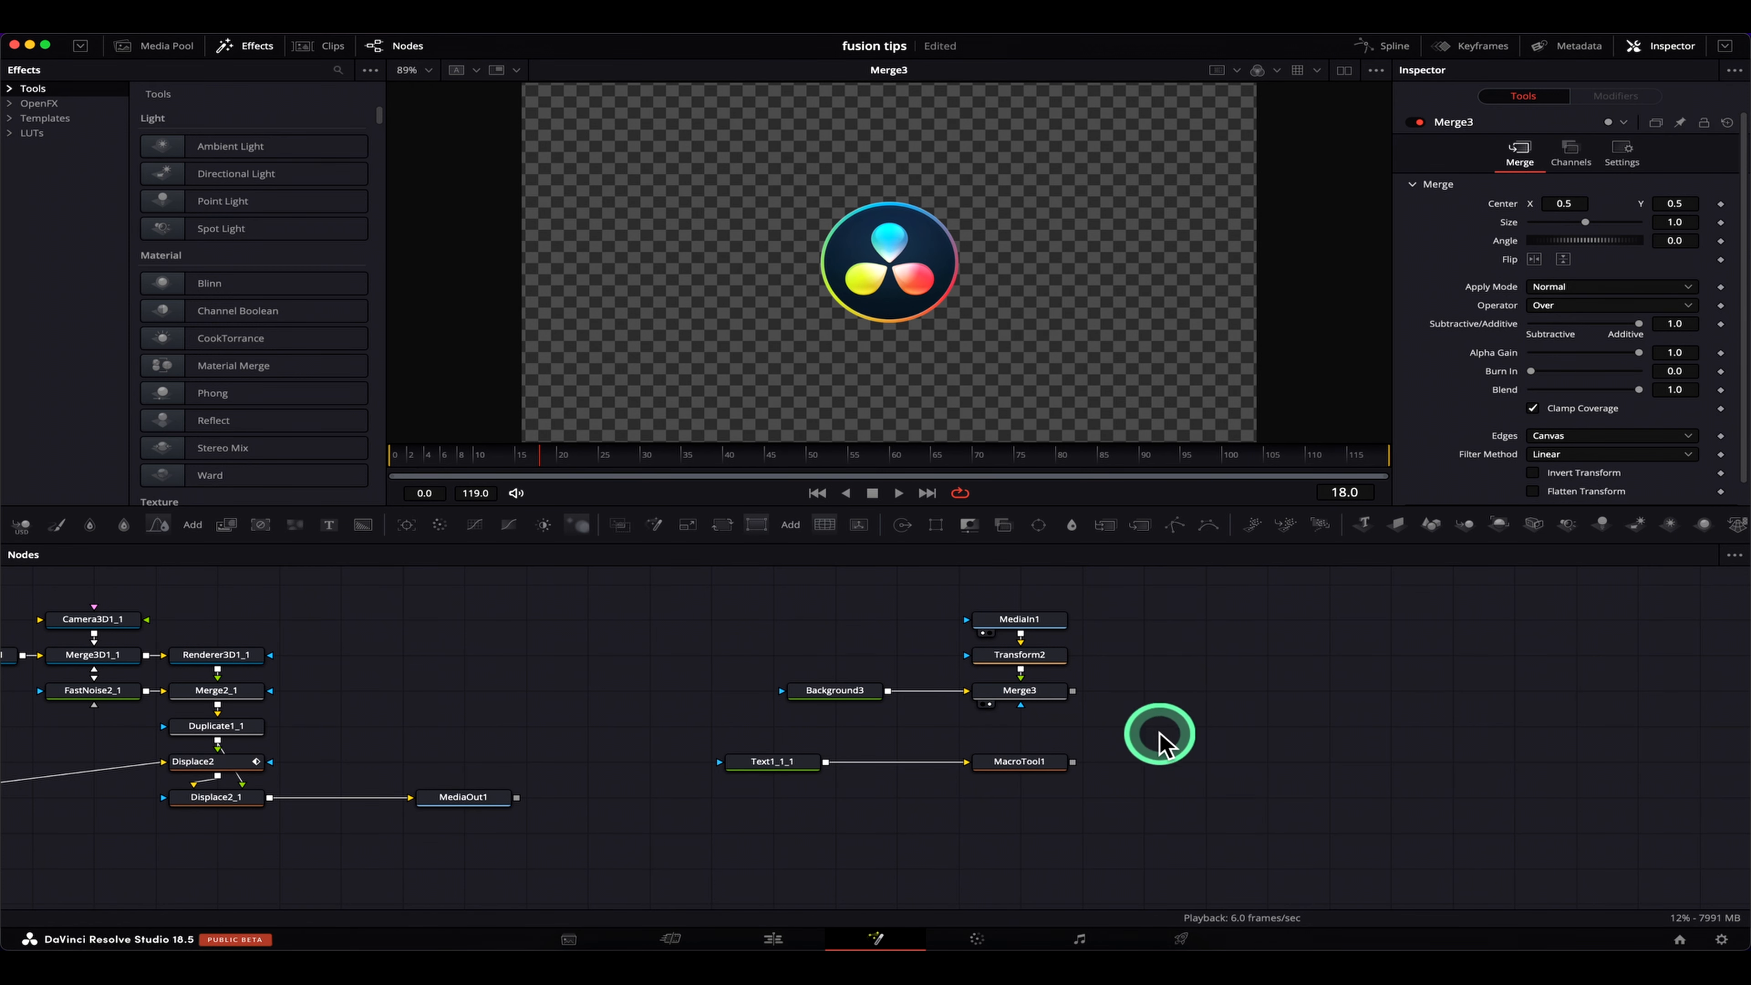
pyautogui.moveTo(518, 724); pyautogui.dragTo(971, 750)
pyautogui.moveTo(19, 715); pyautogui.dragTo(167, 720)
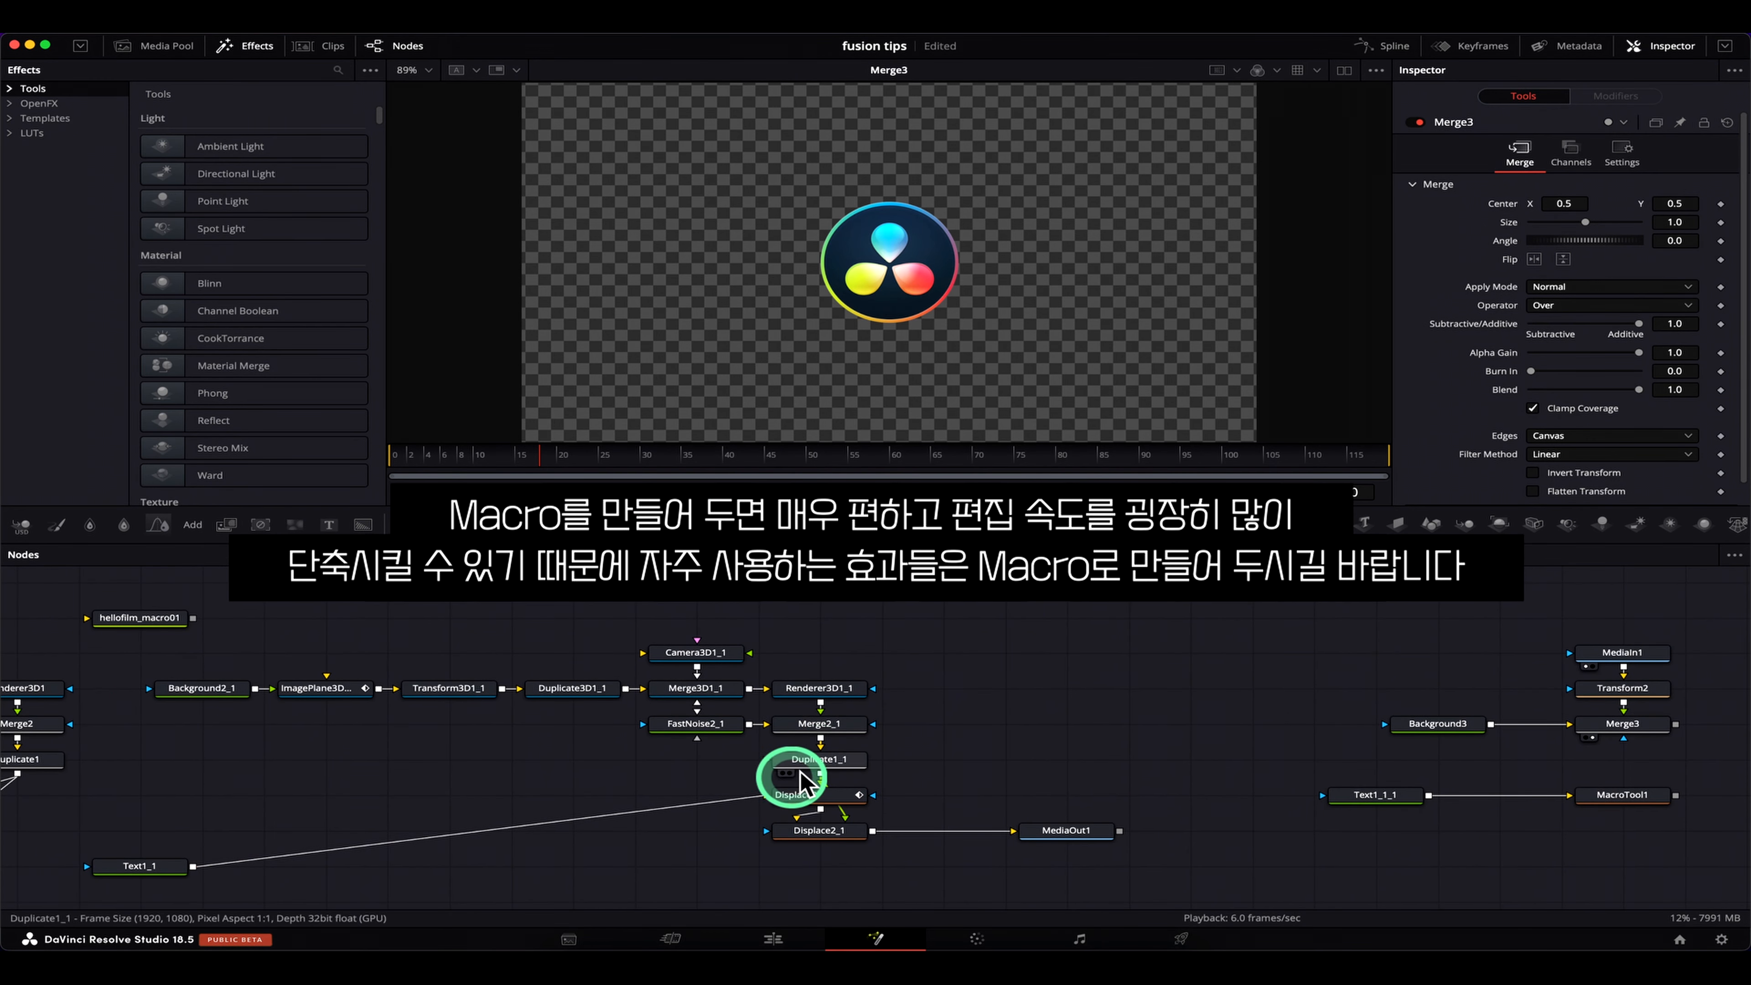
pyautogui.moveTo(1233, 685); pyautogui.dragTo(532, 704)
# Add another myEffect_Glitch01 macro beside Merge3 and feed the Merge3 logo output into it
pyautogui.click(1146, 734)
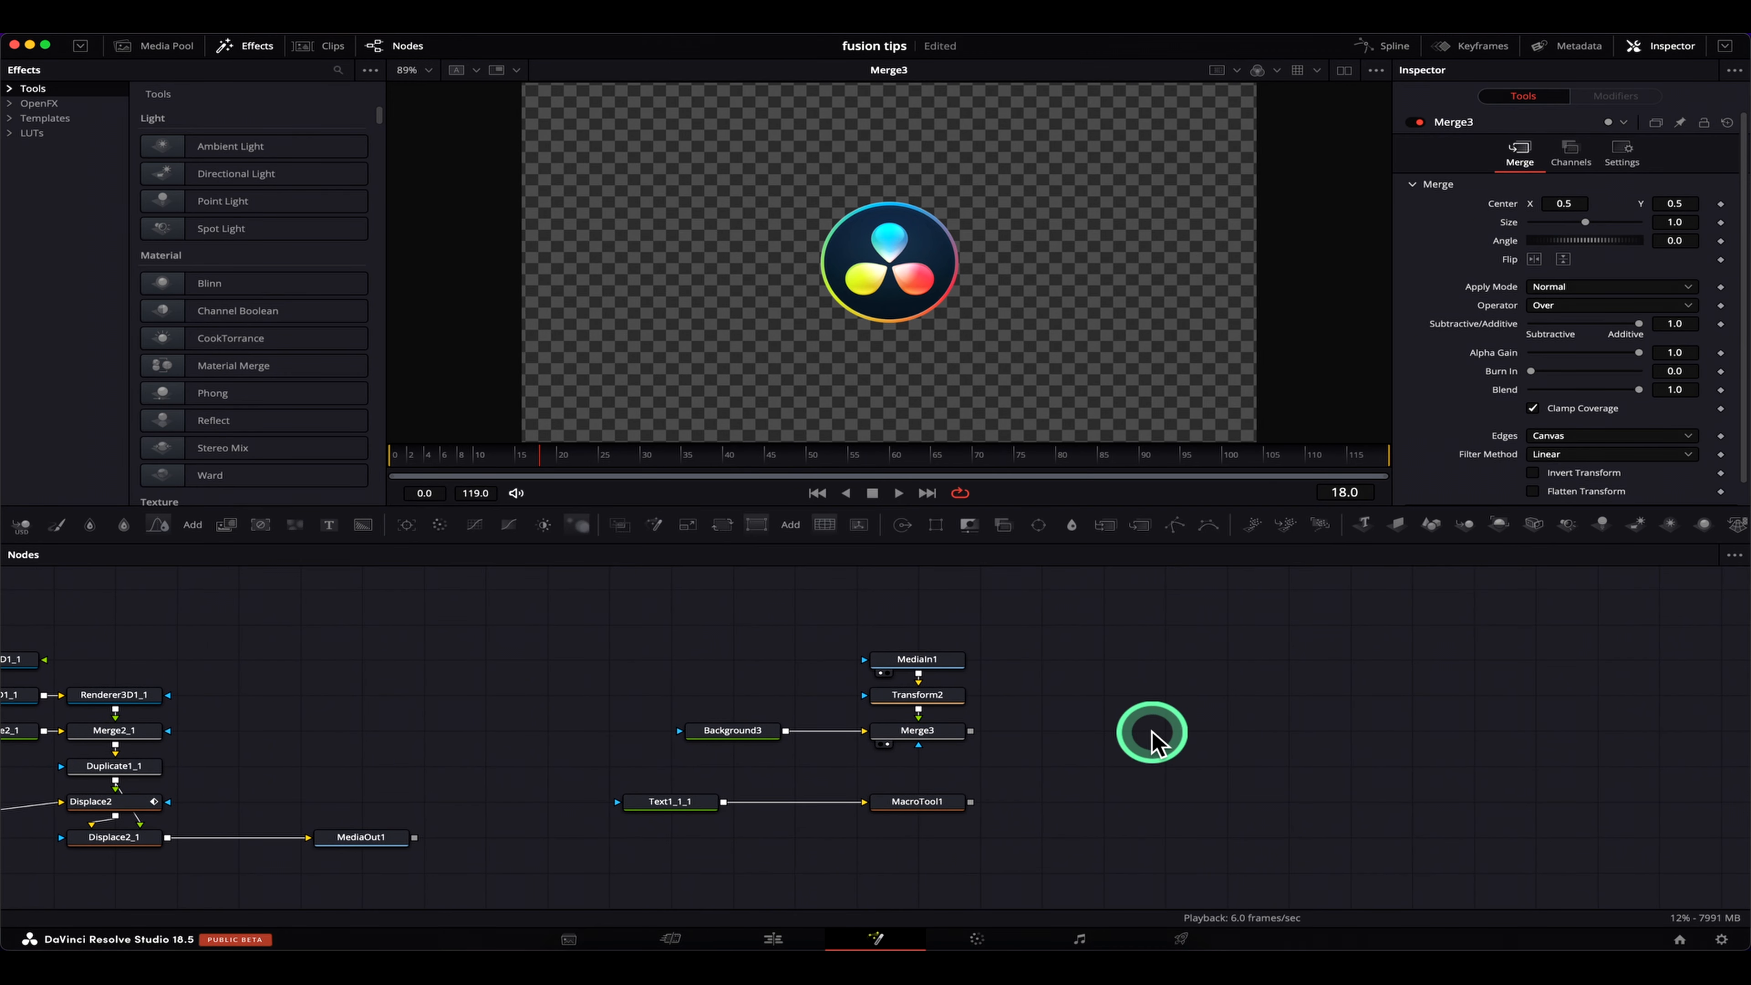
pyautogui.hotkey('shift', 'space')
pyautogui.write('my')
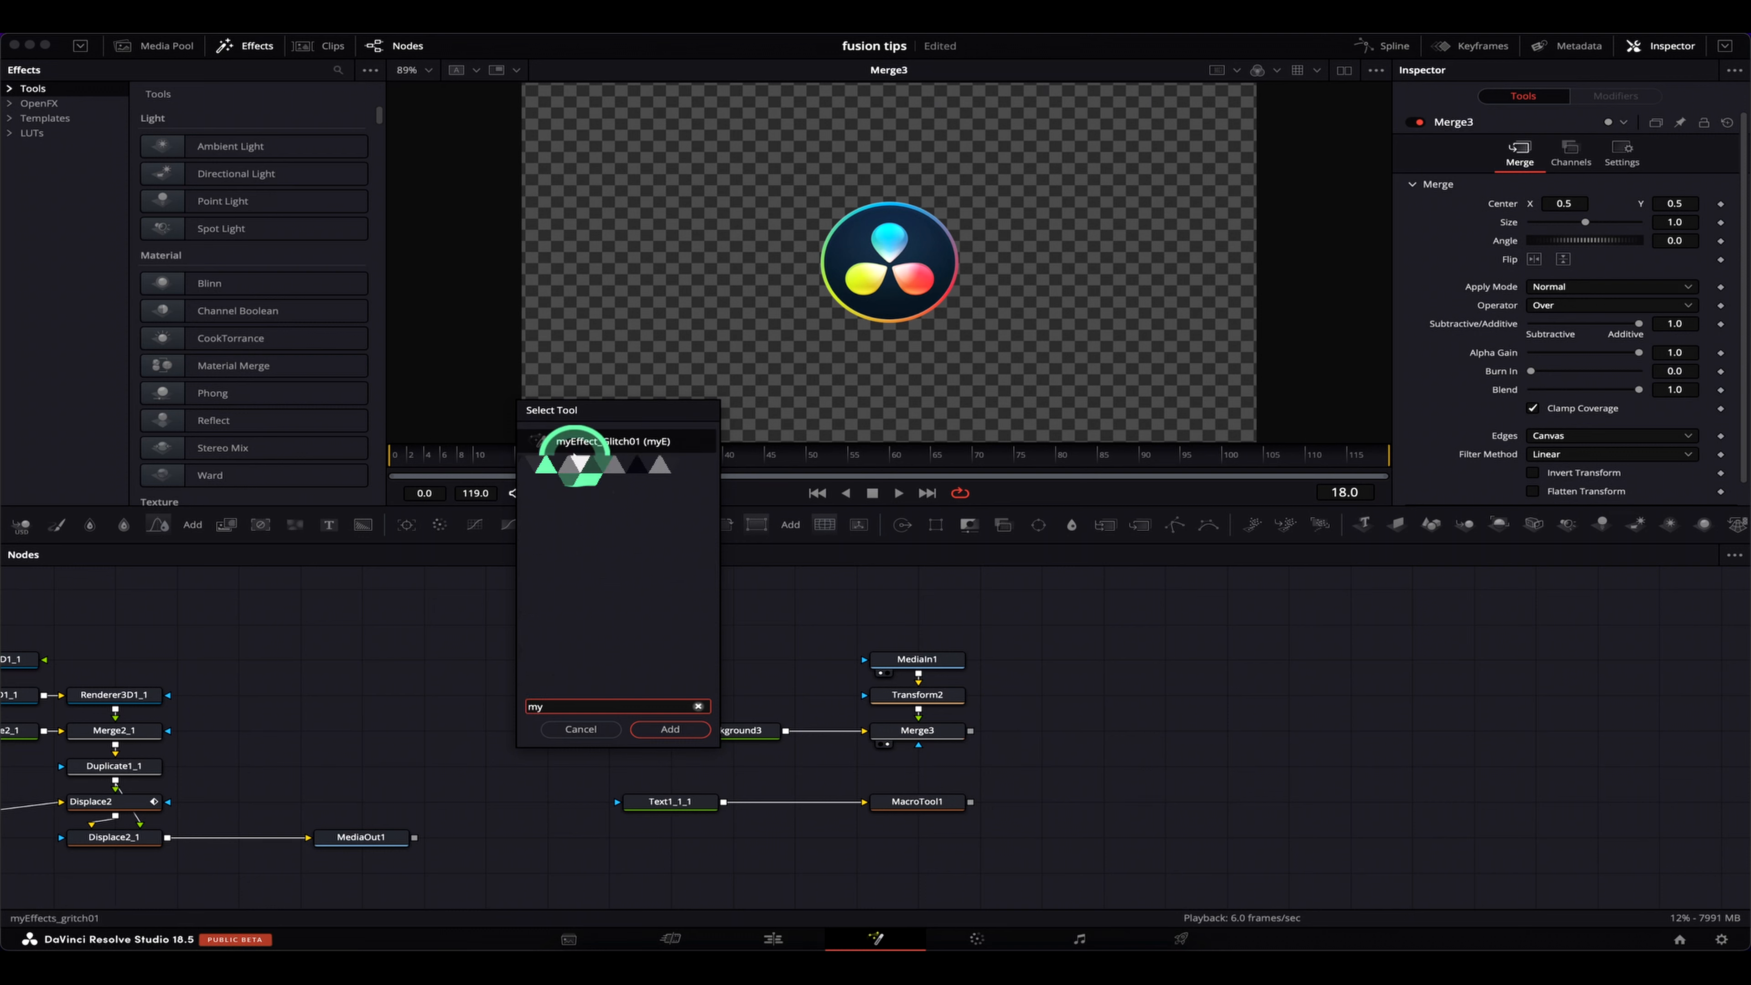
pyautogui.click(671, 729)
pyautogui.moveTo(971, 730); pyautogui.dragTo(910, 172)
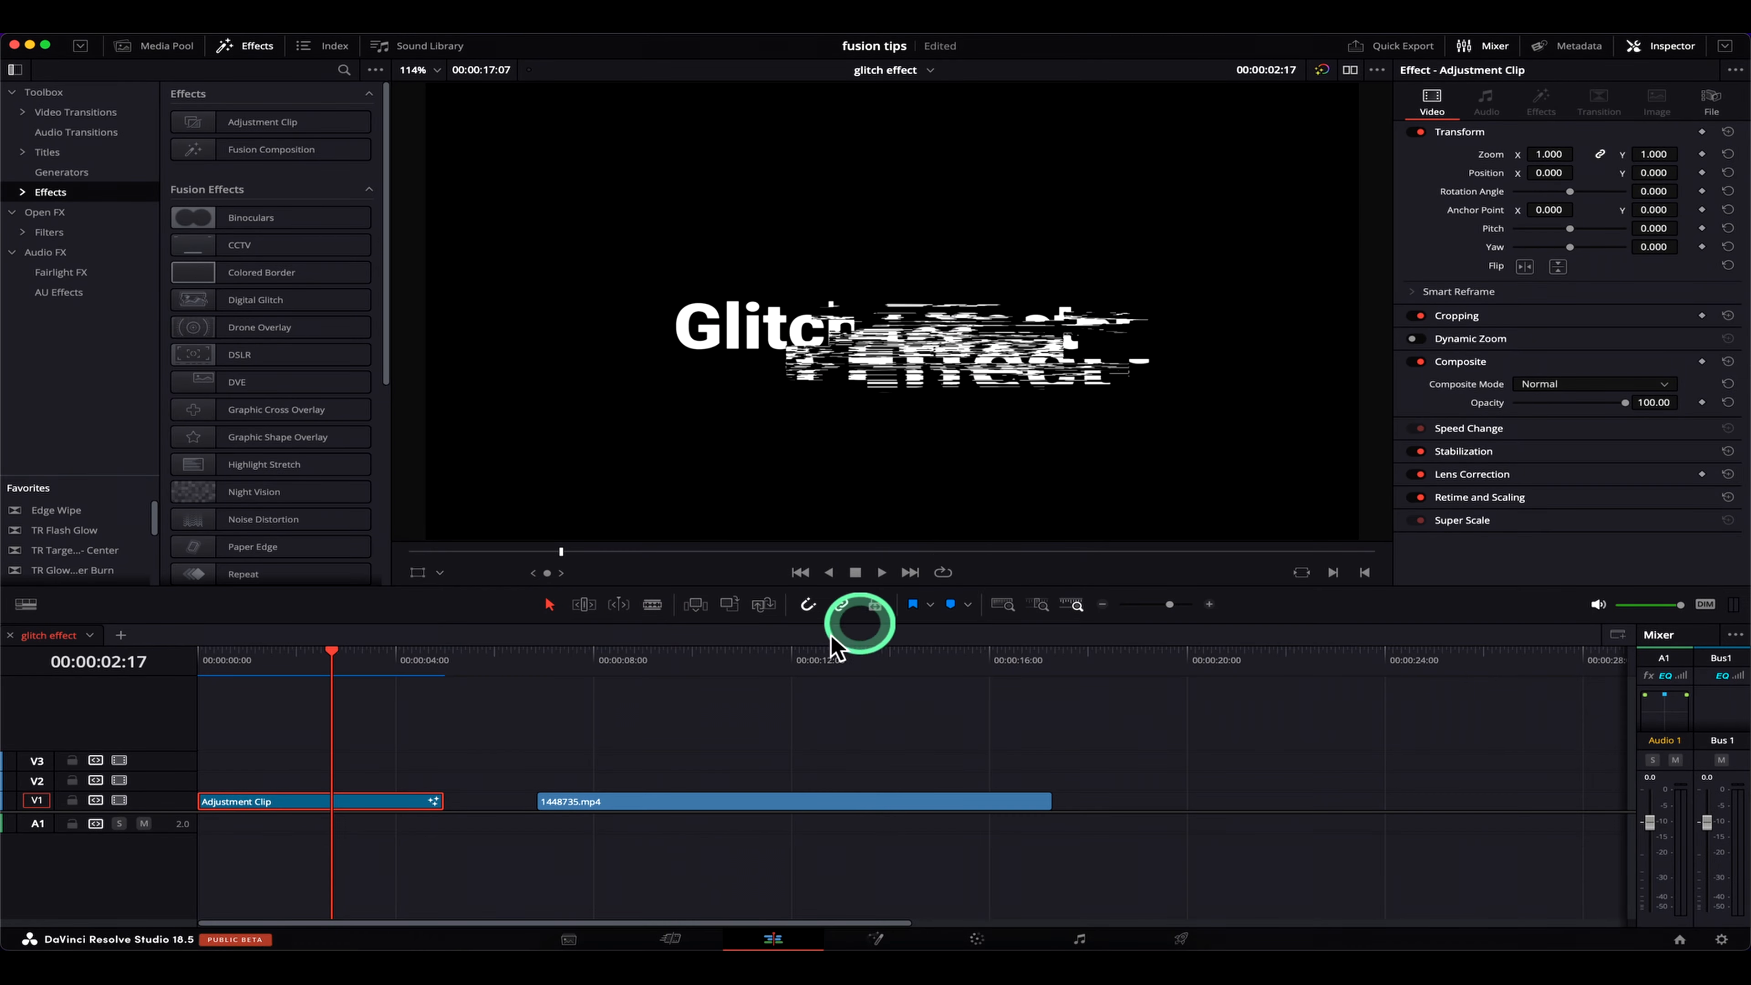
# Find the Adjustment Clip effect and place it on track V2 above the 1448735.mp4 footage
pyautogui.moveTo(742, 665); pyautogui.dragTo(617, 679)
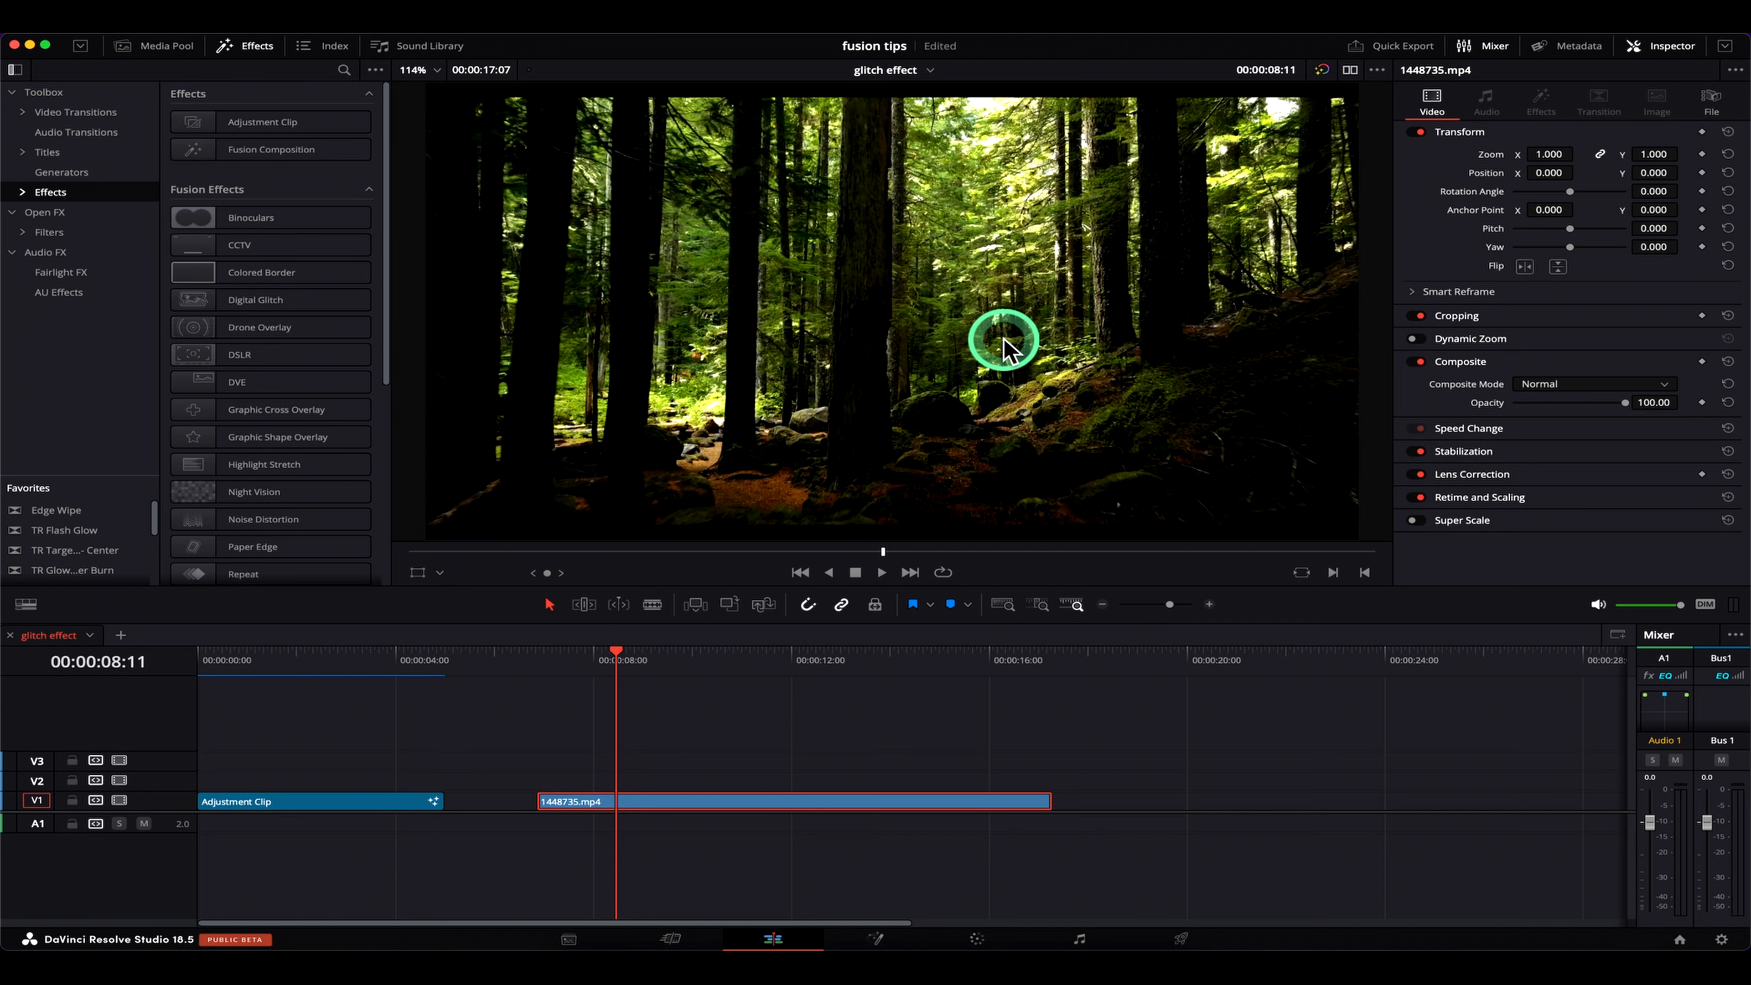
pyautogui.click(67, 91)
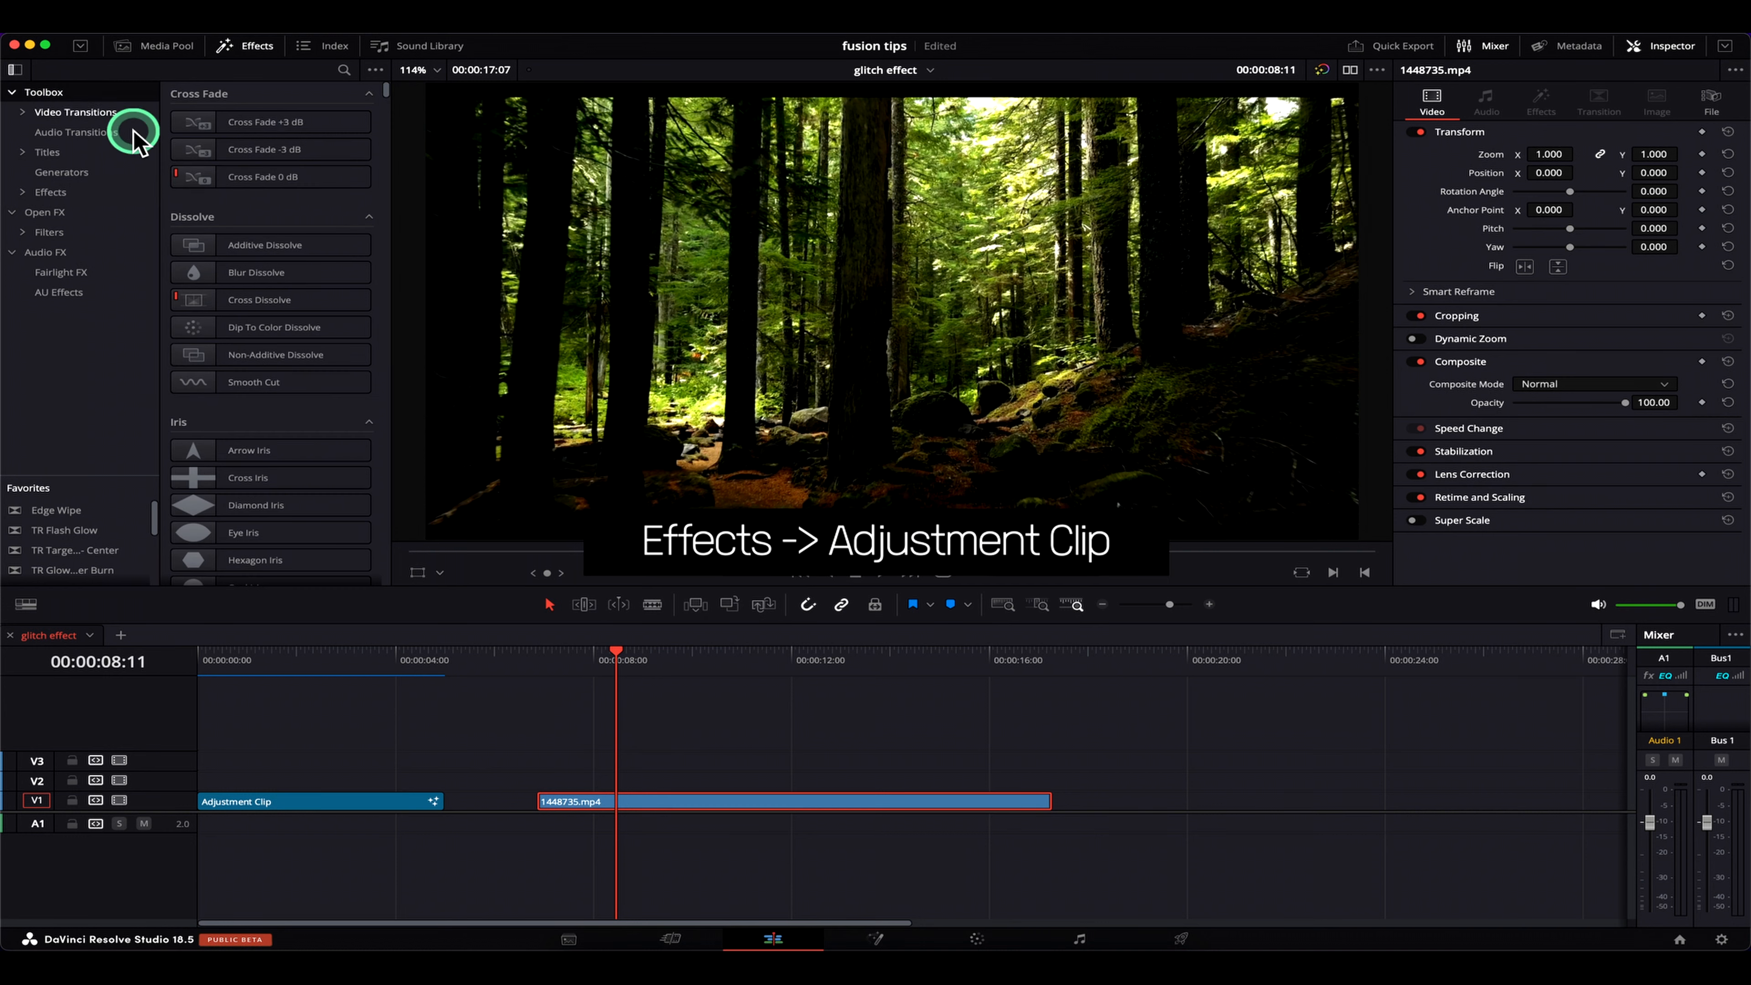
pyautogui.click(343, 70)
pyautogui.write('ad')
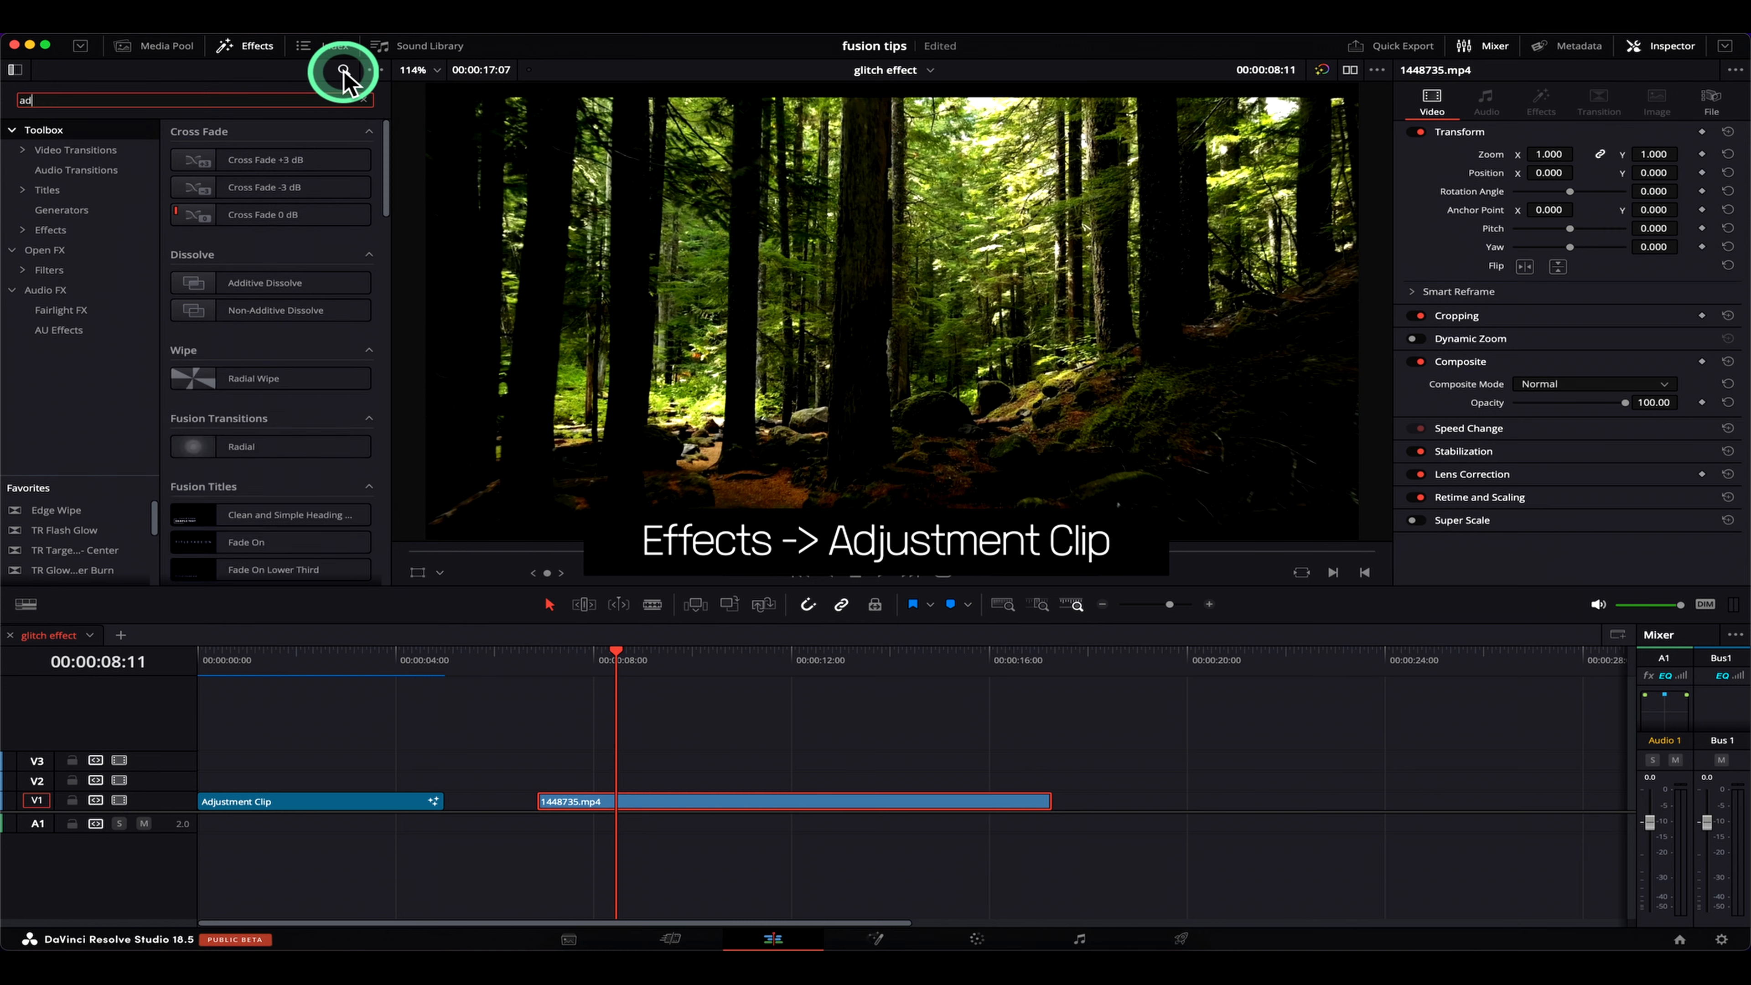
pyautogui.write('j')
pyautogui.moveTo(262, 159); pyautogui.dragTo(660, 806)
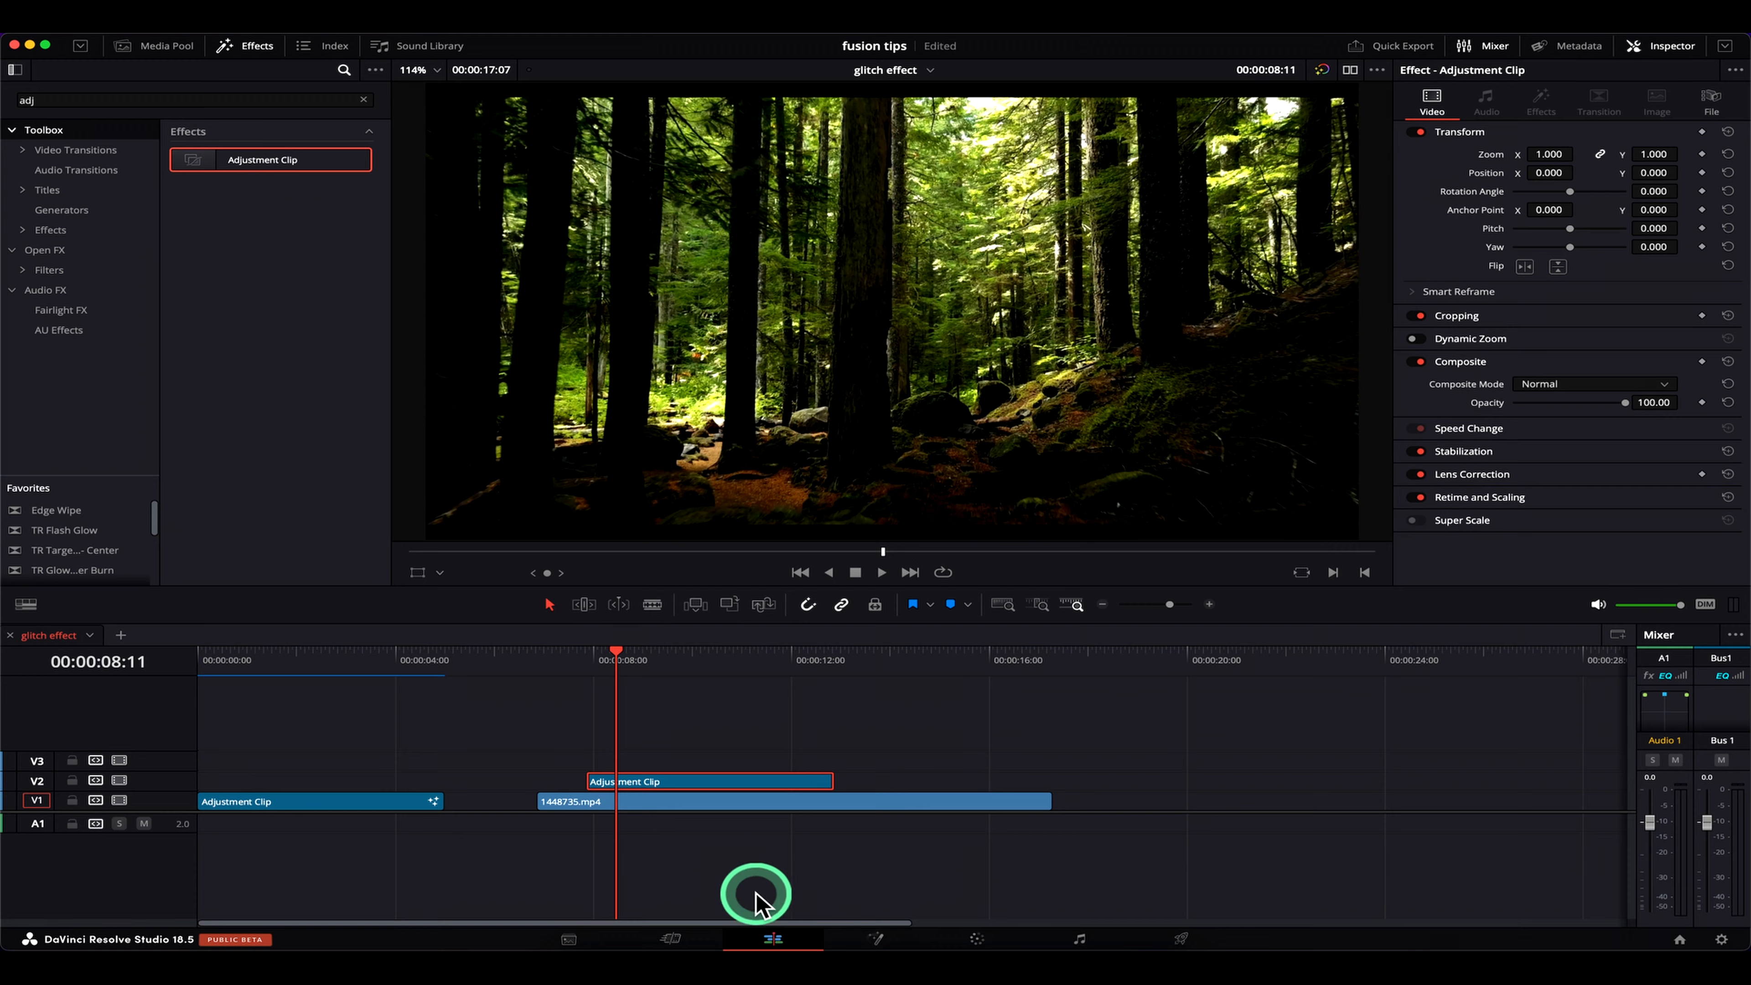
# Open the V2 adjustment clip in Fusion and insert the myEffect_Glitch01 macro between MediaIn1 and MediaOut1
pyautogui.click(868, 937)
pyautogui.click(633, 754)
pyautogui.click(713, 653)
pyautogui.hotkey('shift', 'space')
pyautogui.write('my')
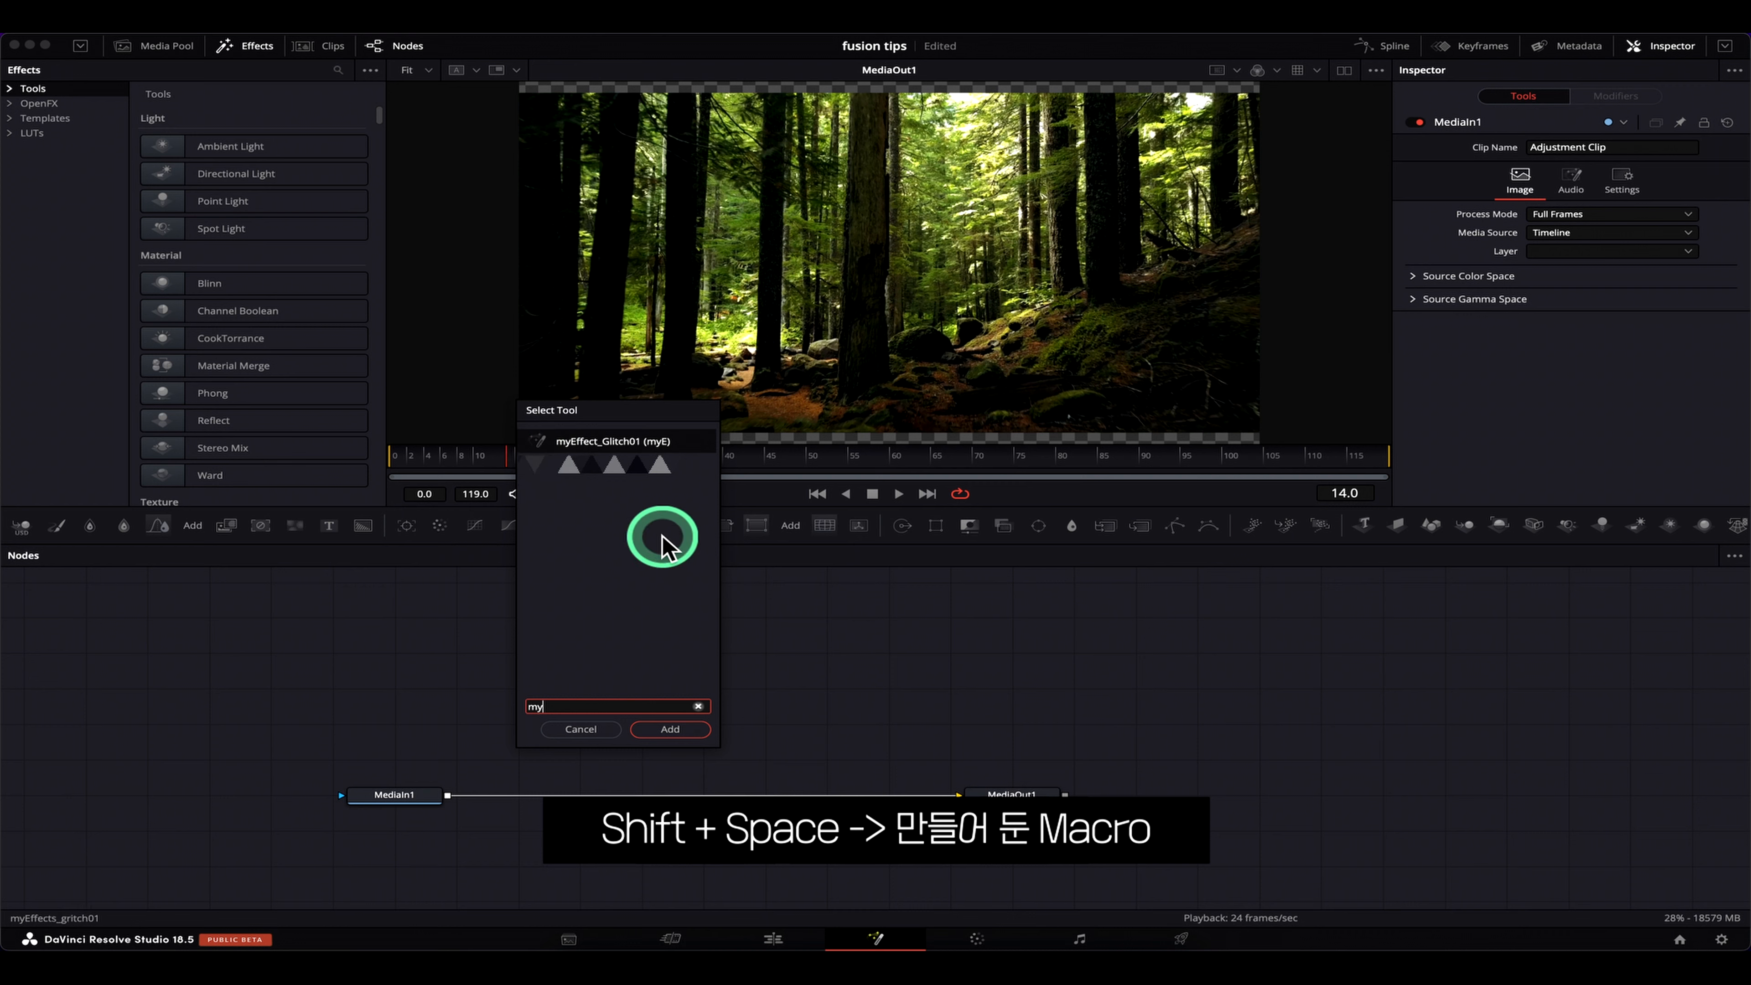
pyautogui.click(669, 729)
pyautogui.moveTo(715, 652); pyautogui.dragTo(717, 786)
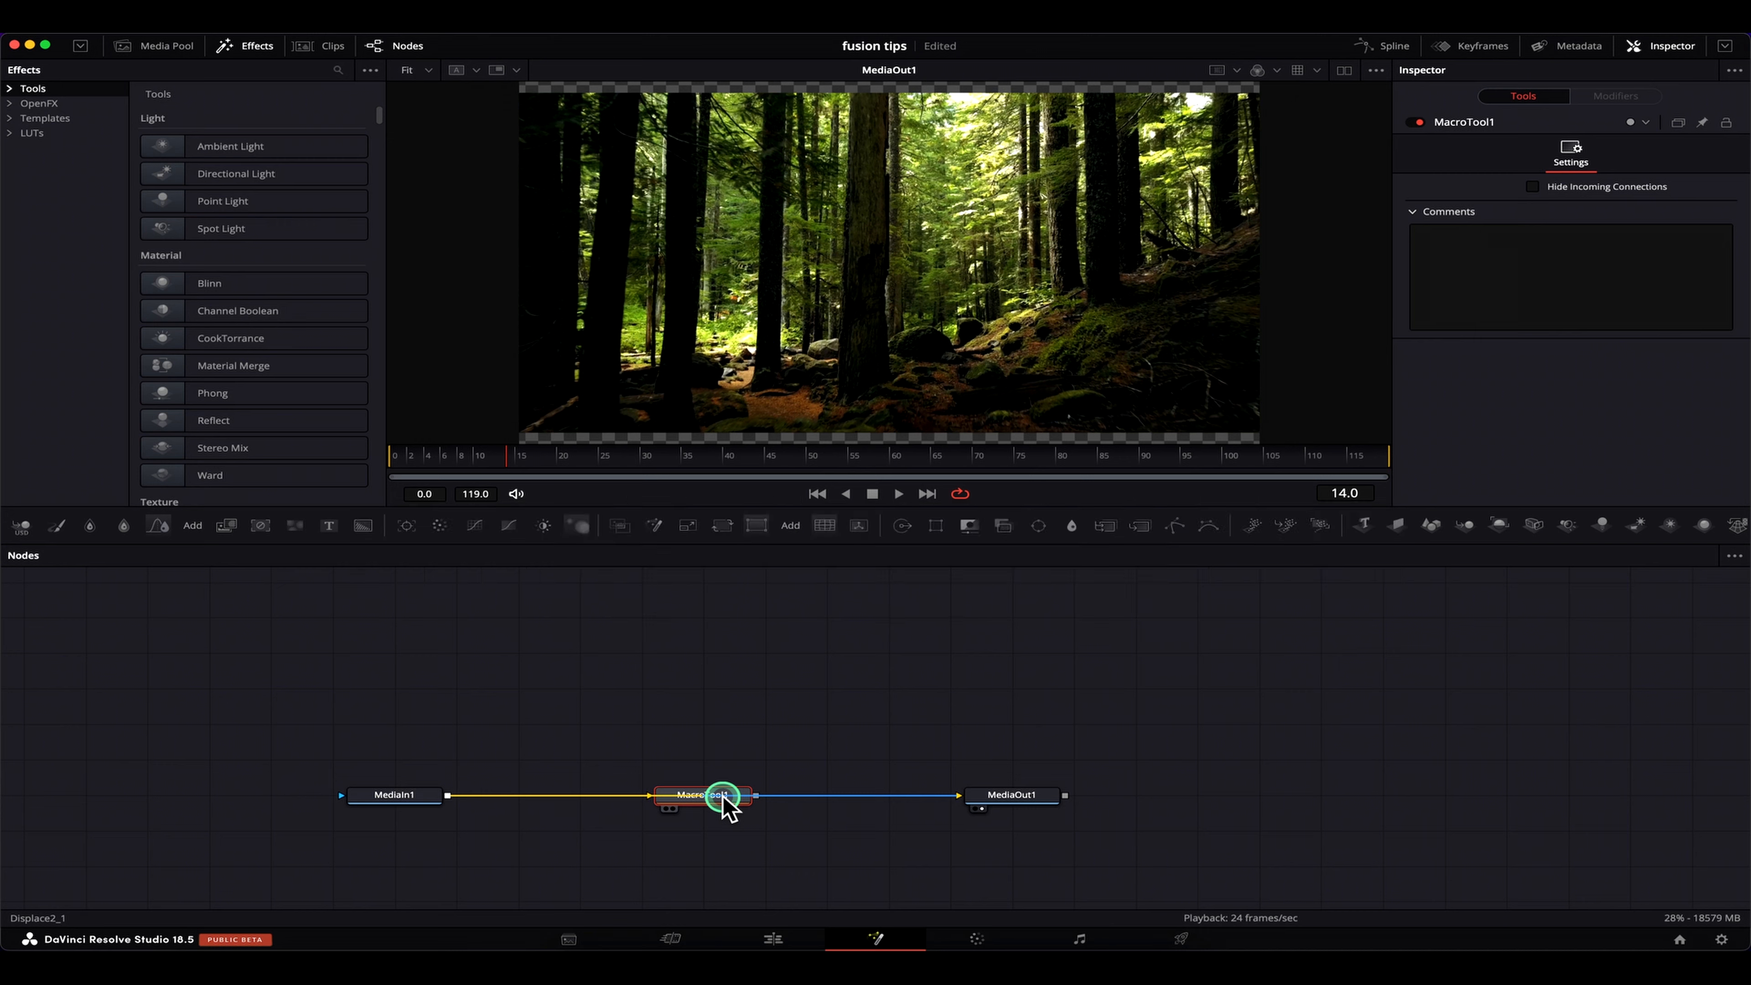
pyautogui.moveTo(722, 804)
pyautogui.mouseDown()
pyautogui.moveTo(722, 774)
pyautogui.moveTo(720, 796)
pyautogui.mouseUp()
# Play the glitched forest footage from near the start in Fusion and again on the edit timeline
pyautogui.click(435, 469)
pyautogui.press('space')
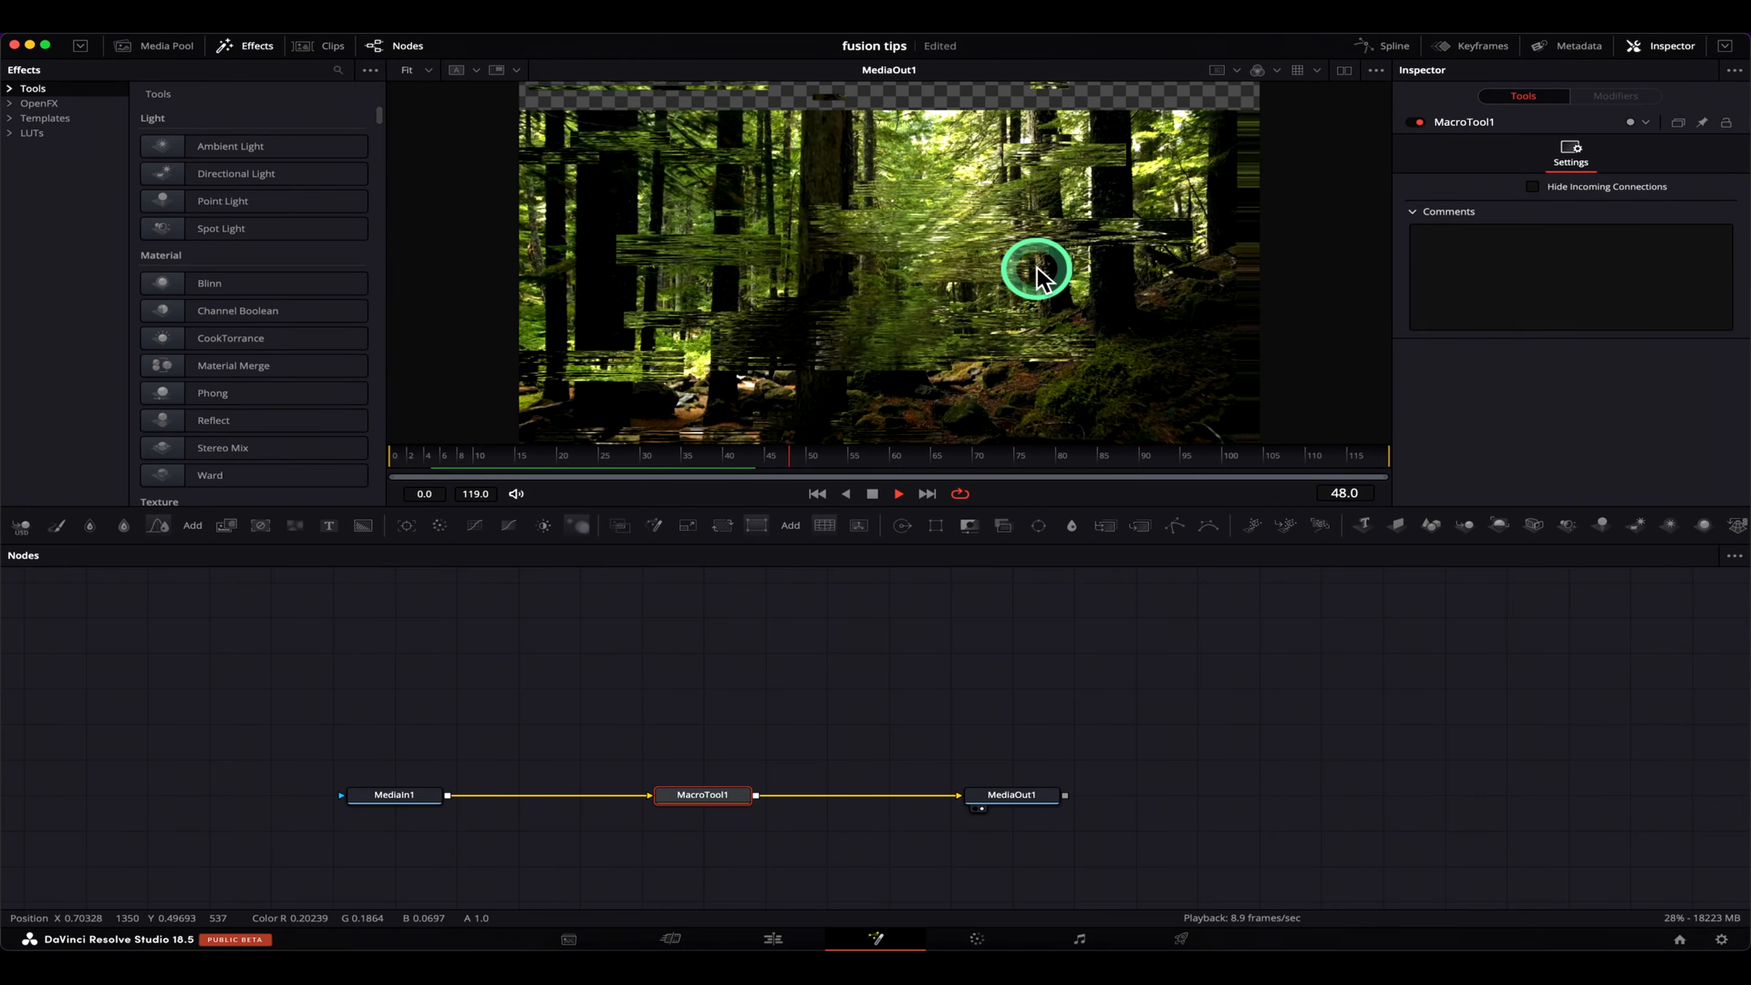
pyautogui.click(773, 938)
pyautogui.press('space')
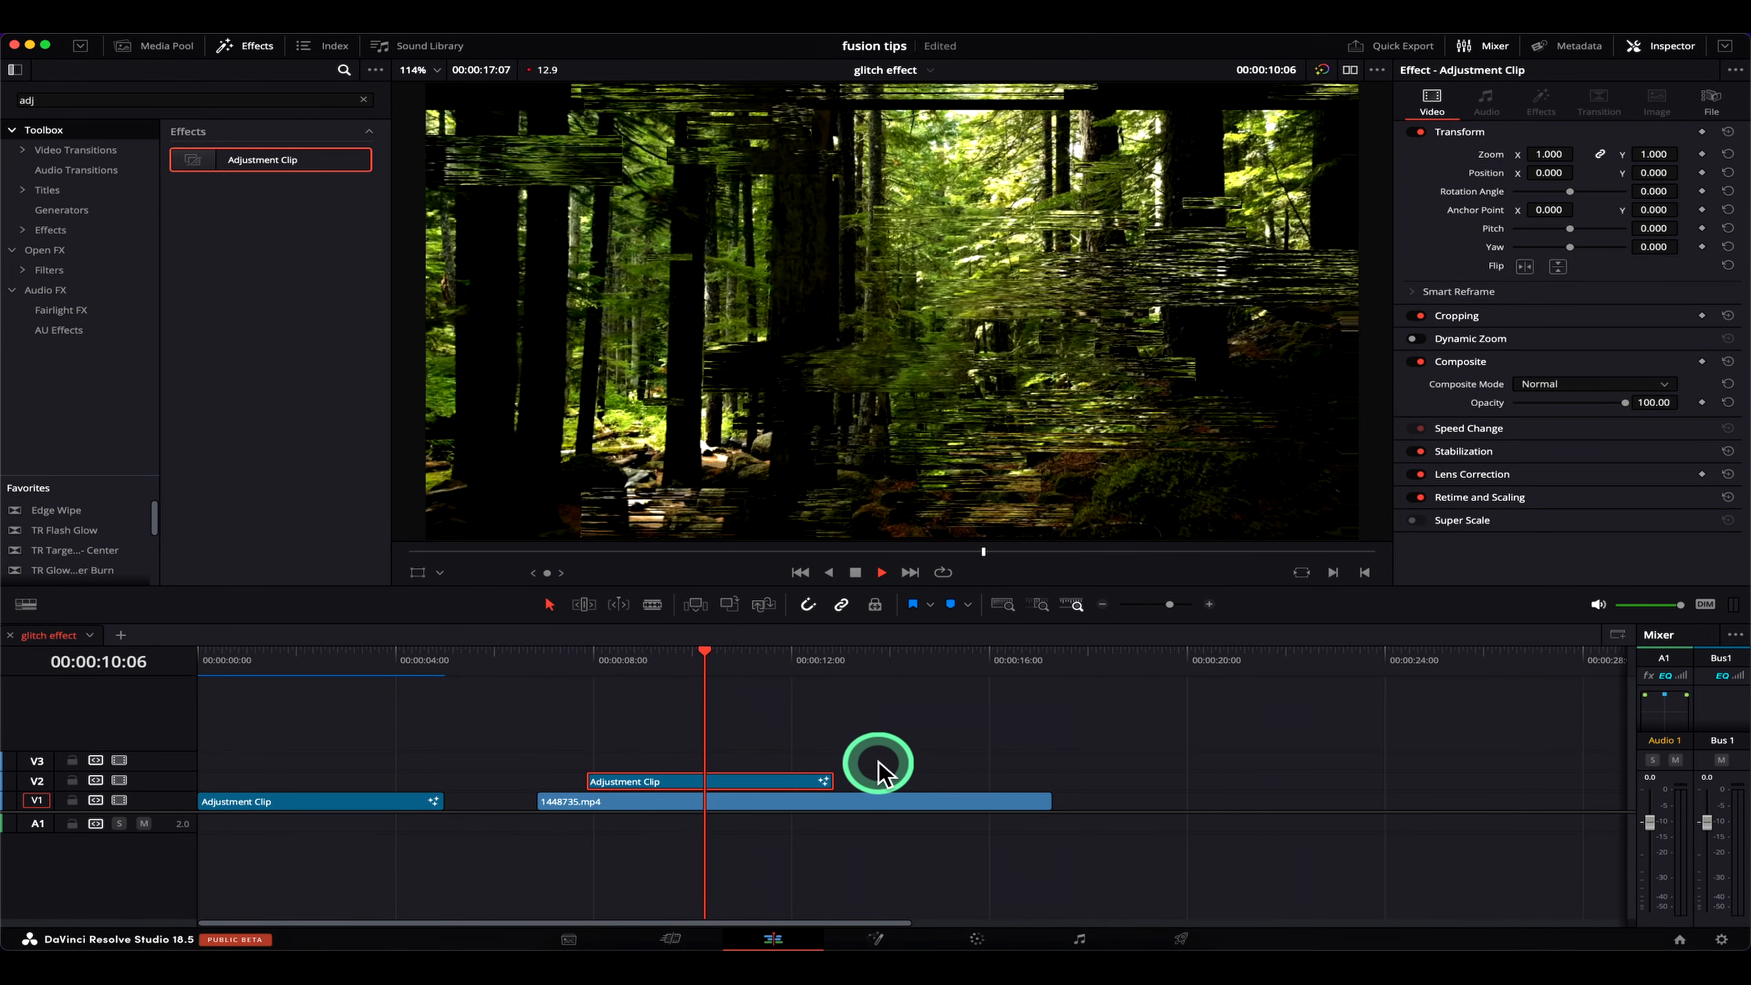
pyautogui.click(637, 659)
pyautogui.click(587, 661)
pyautogui.press('space')
pyautogui.press('space')
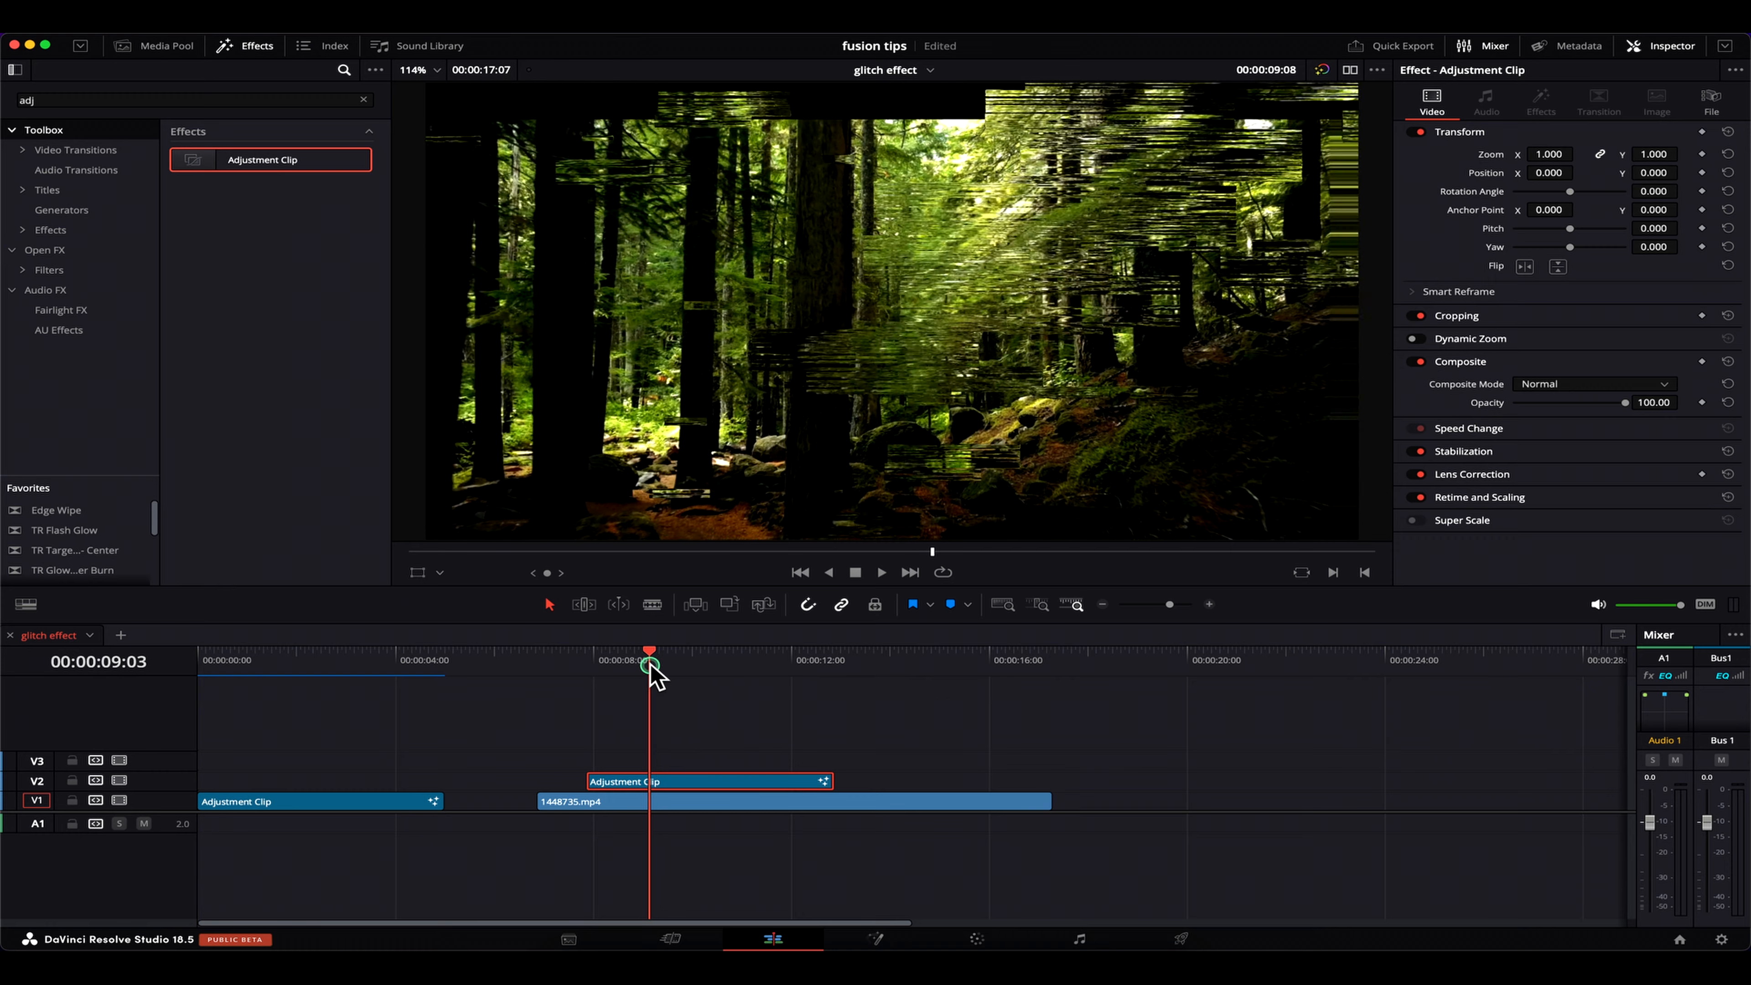
# Trim the V2 adjustment clip to the section between 00:00:08:16 and 00:00:09:03 and delete the rest
pyautogui.press('super+b')
pyautogui.press('BackSpace')
pyautogui.moveTo(616, 662); pyautogui.dragTo(626, 673)
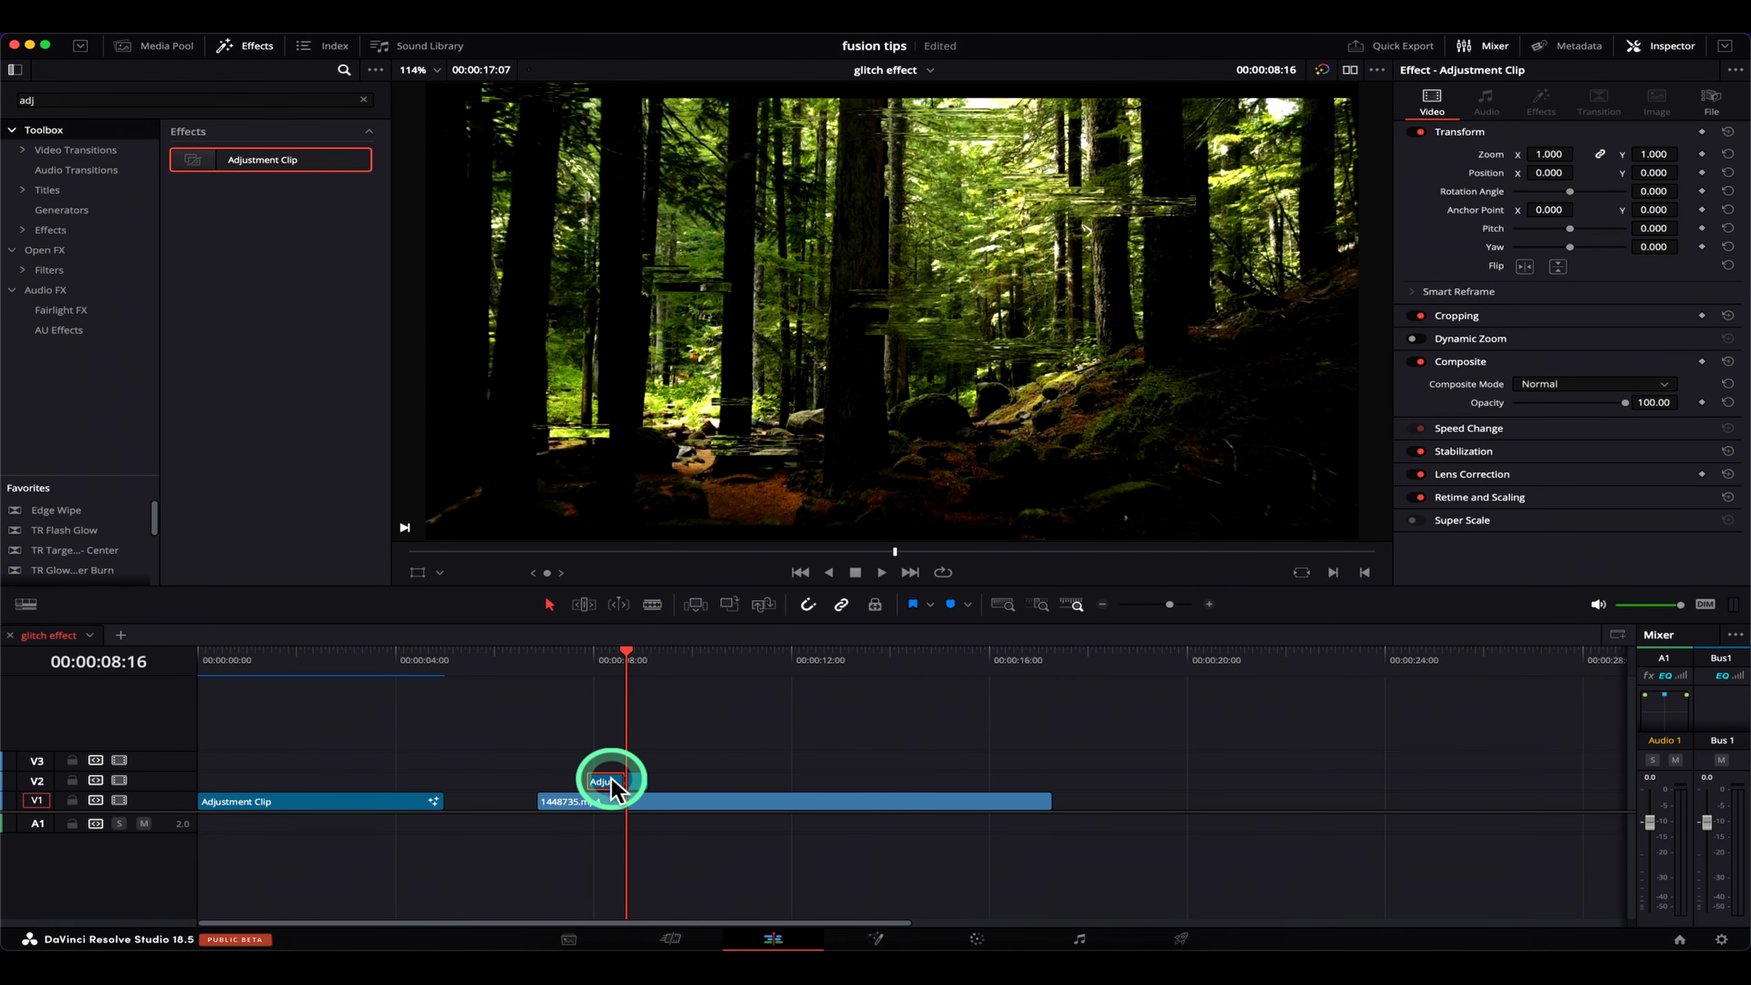
pyautogui.press('BackSpace')
pyautogui.press('super+equal')
pyautogui.press('super+equal')
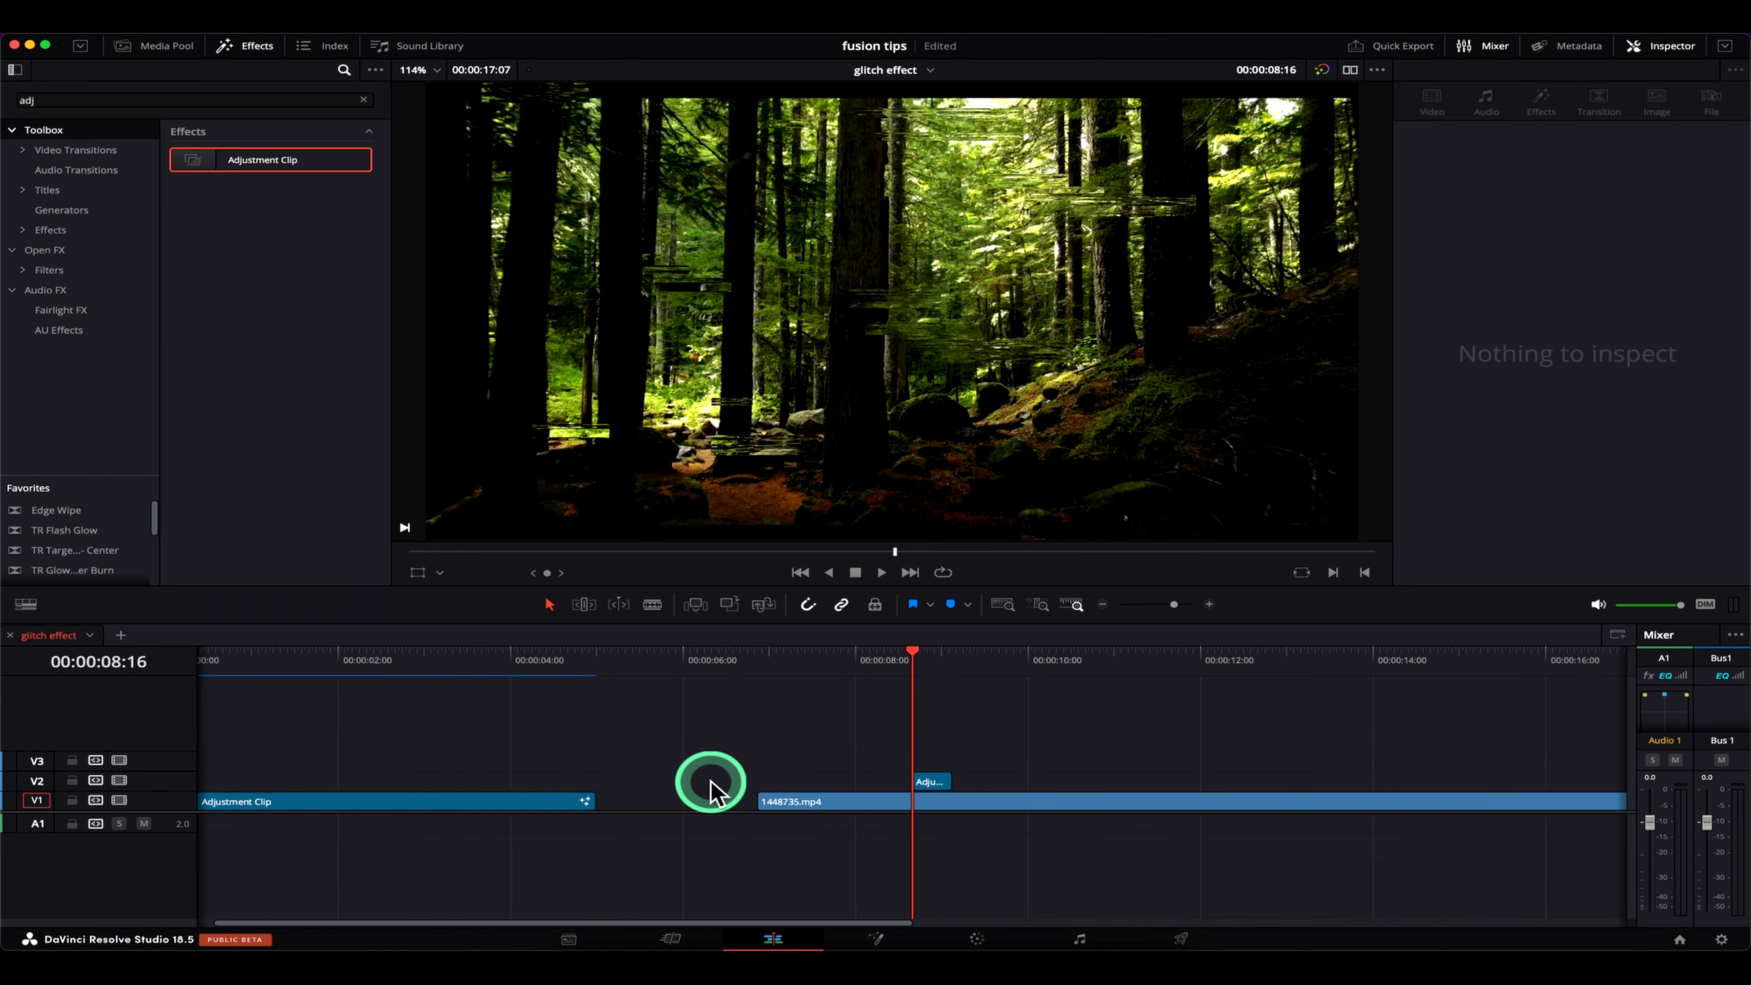
# Play the timeline across the trimmed adjustment clip to check the short glitch
pyautogui.click(877, 664)
pyautogui.press('space')
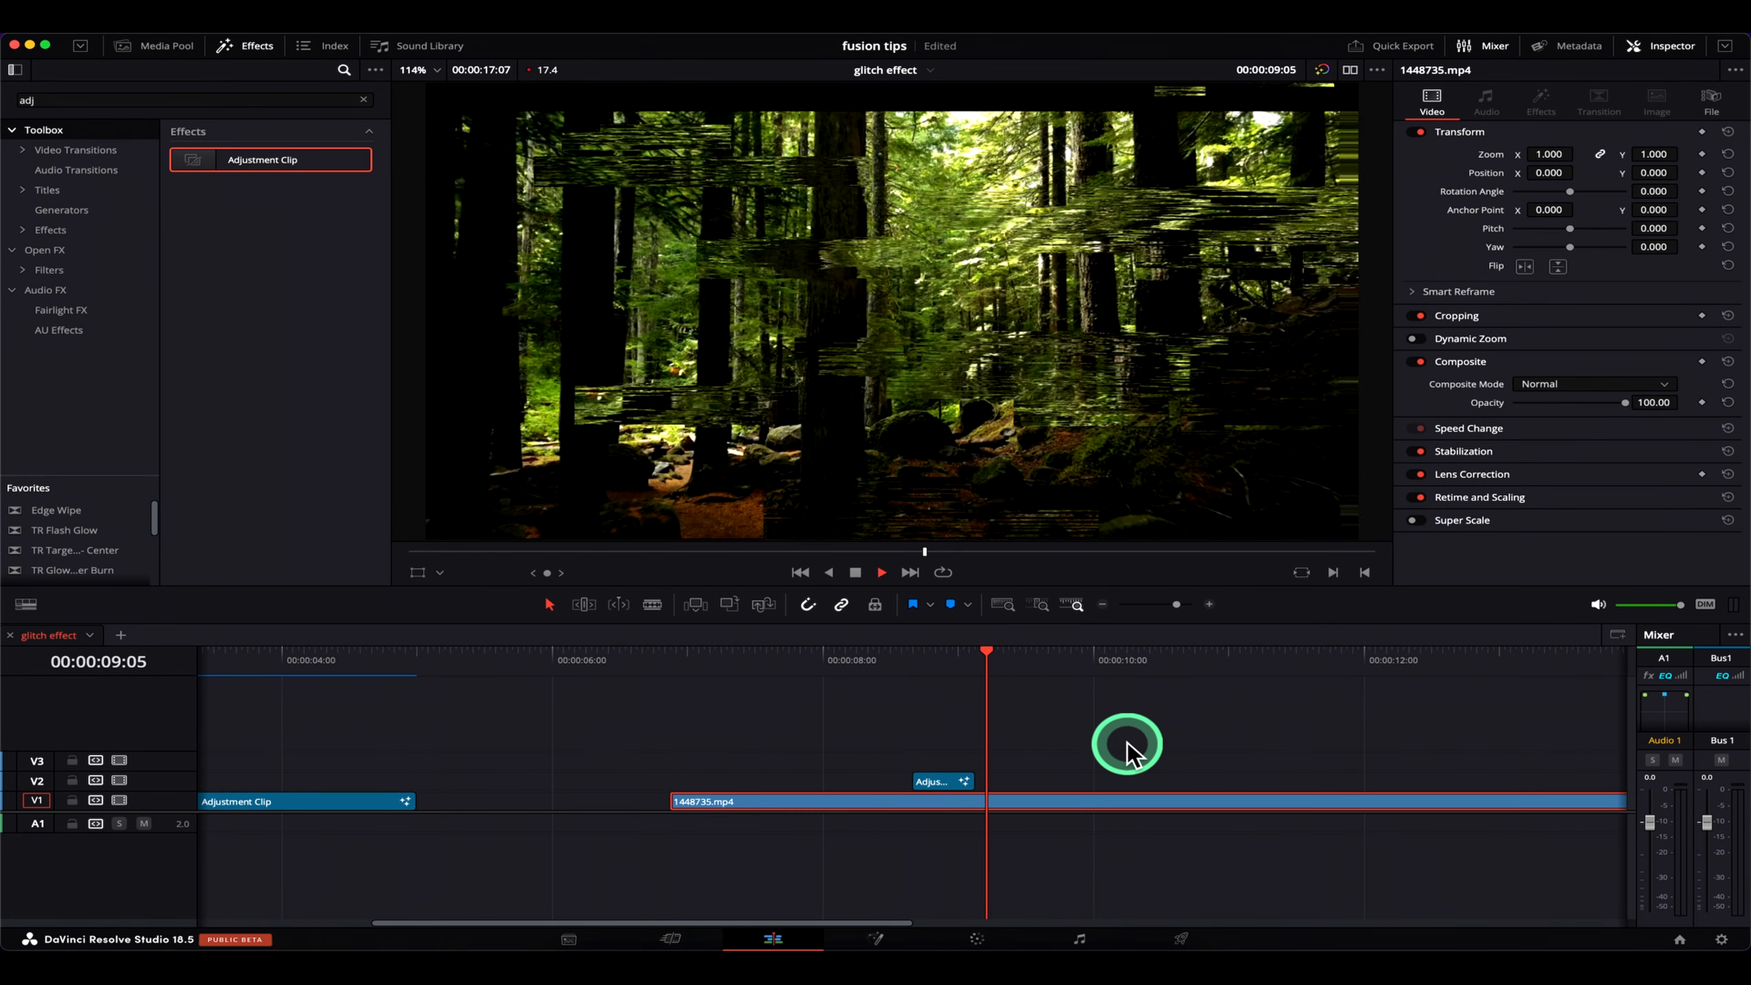
pyautogui.click(869, 657)
pyautogui.press('space')
# Add a fade-in and a fade-out to the V2 adjustment clip and play the glitch from 00:00:08:11
pyautogui.moveTo(923, 667); pyautogui.dragTo(953, 670)
pyautogui.scroll(3, 969, 711)
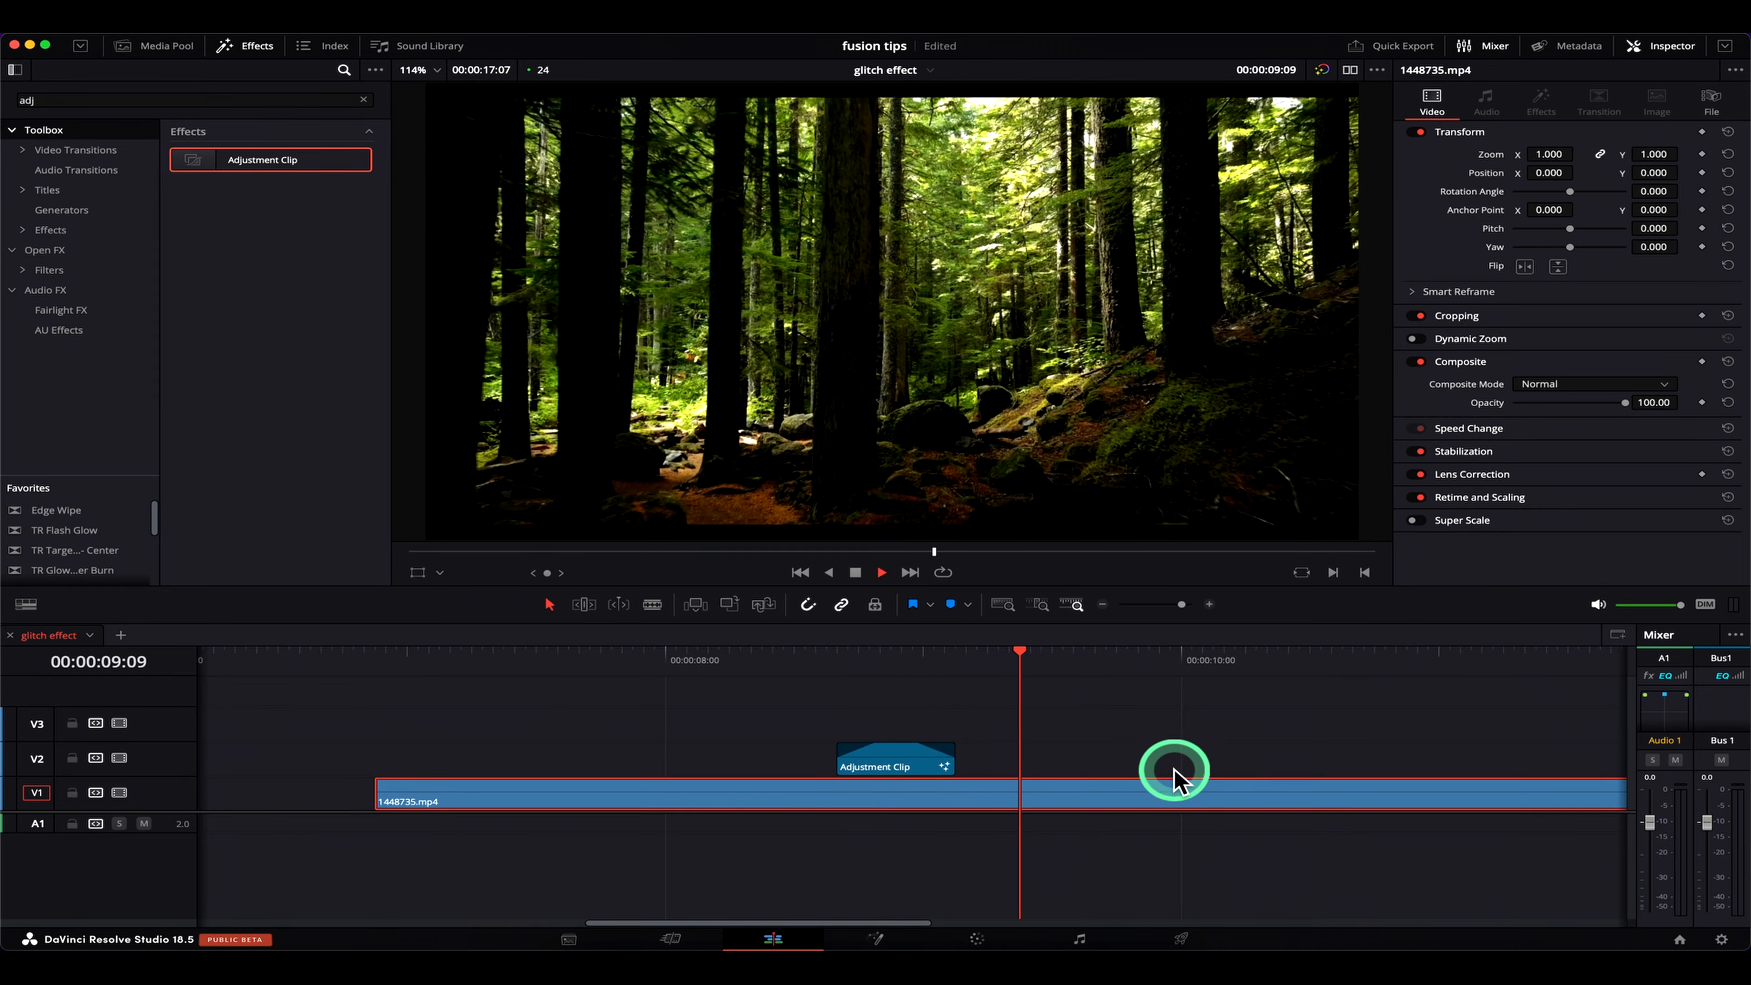
pyautogui.click(782, 662)
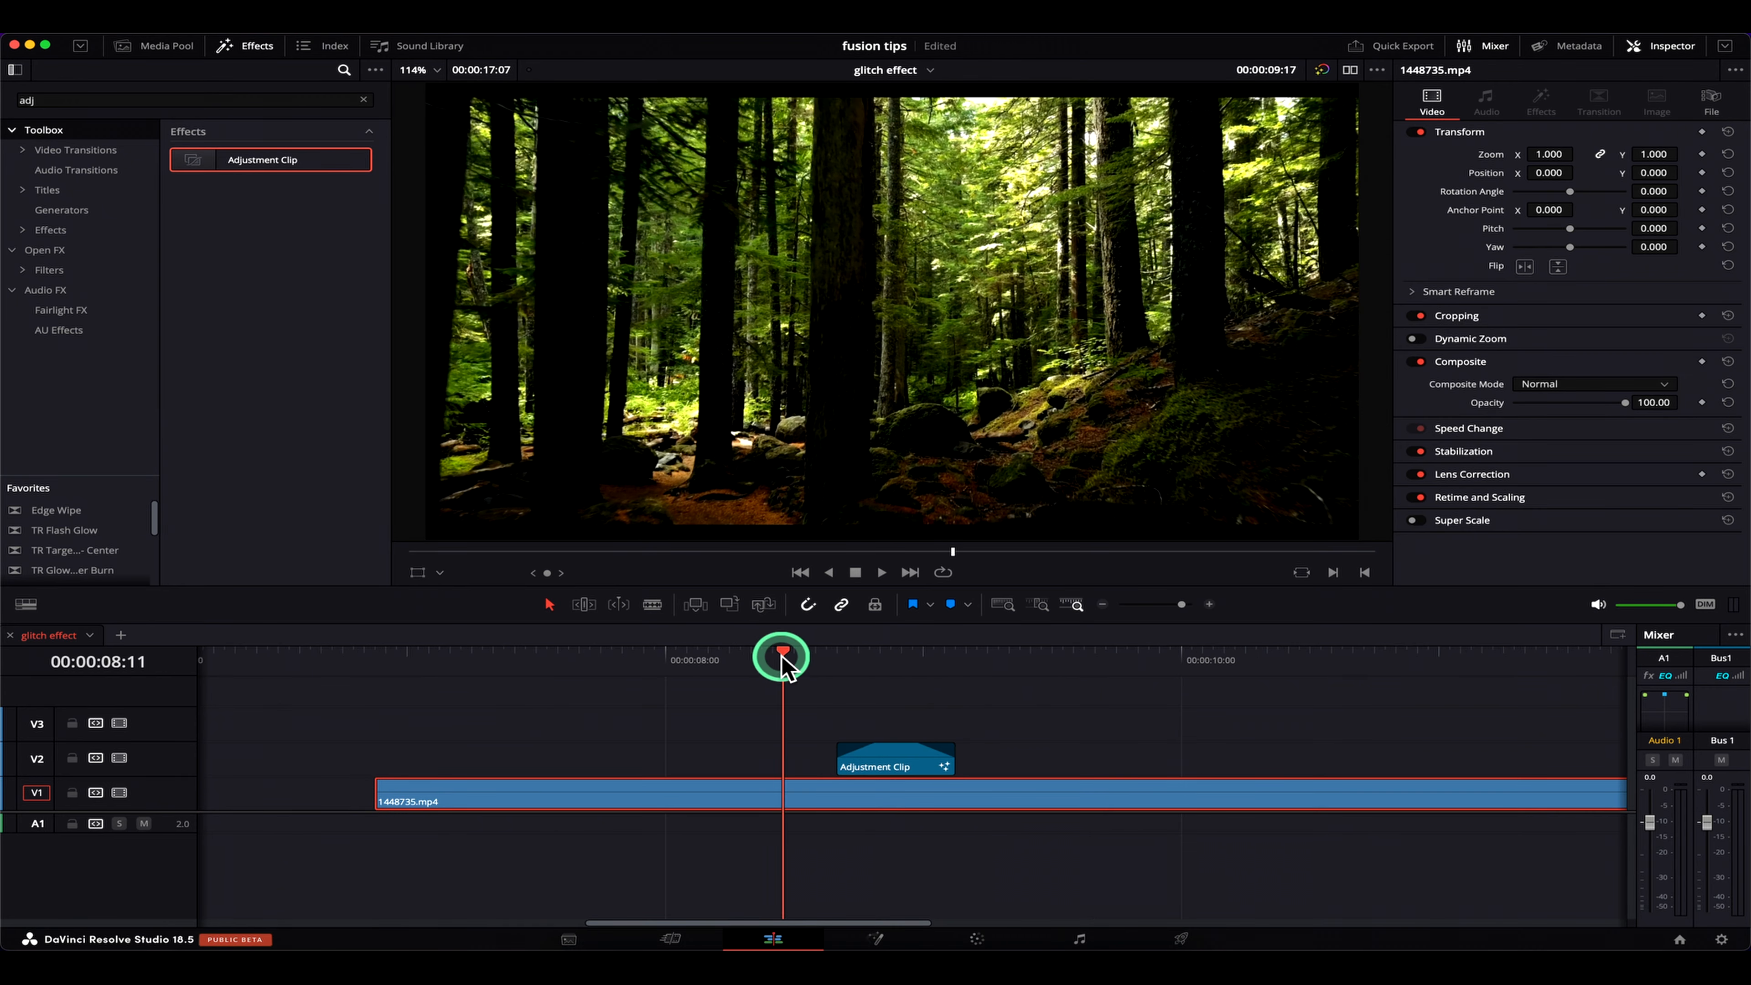
pyautogui.press('space')
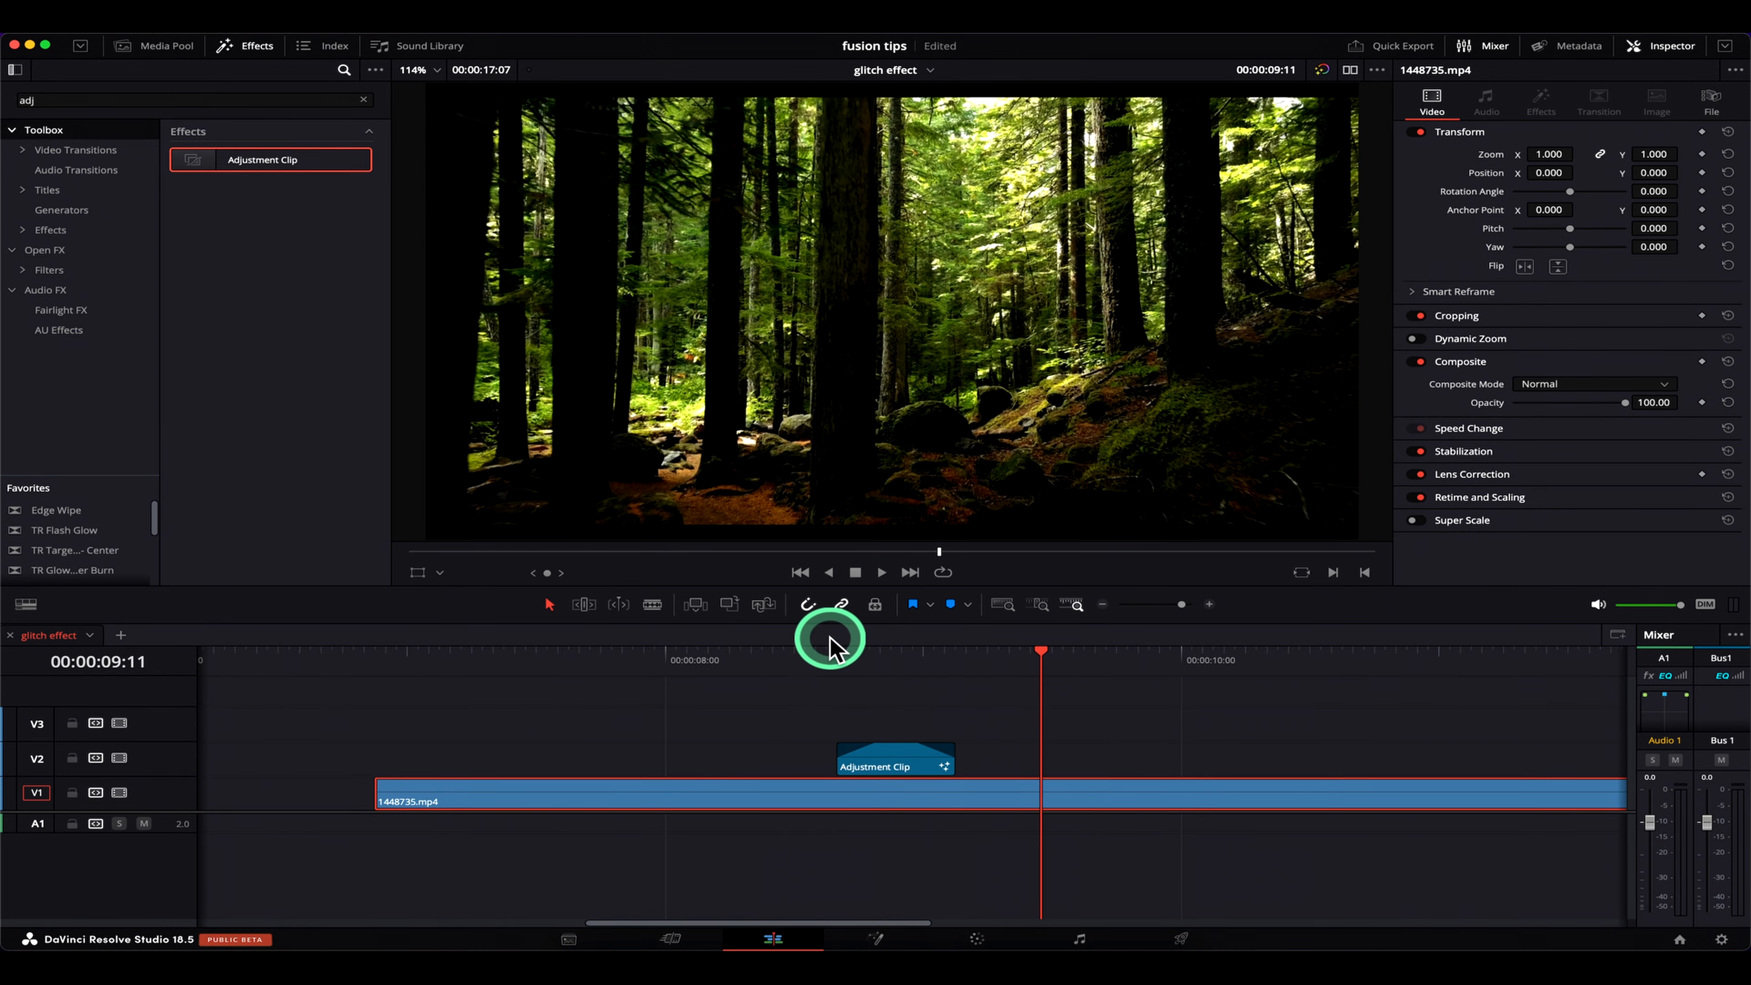